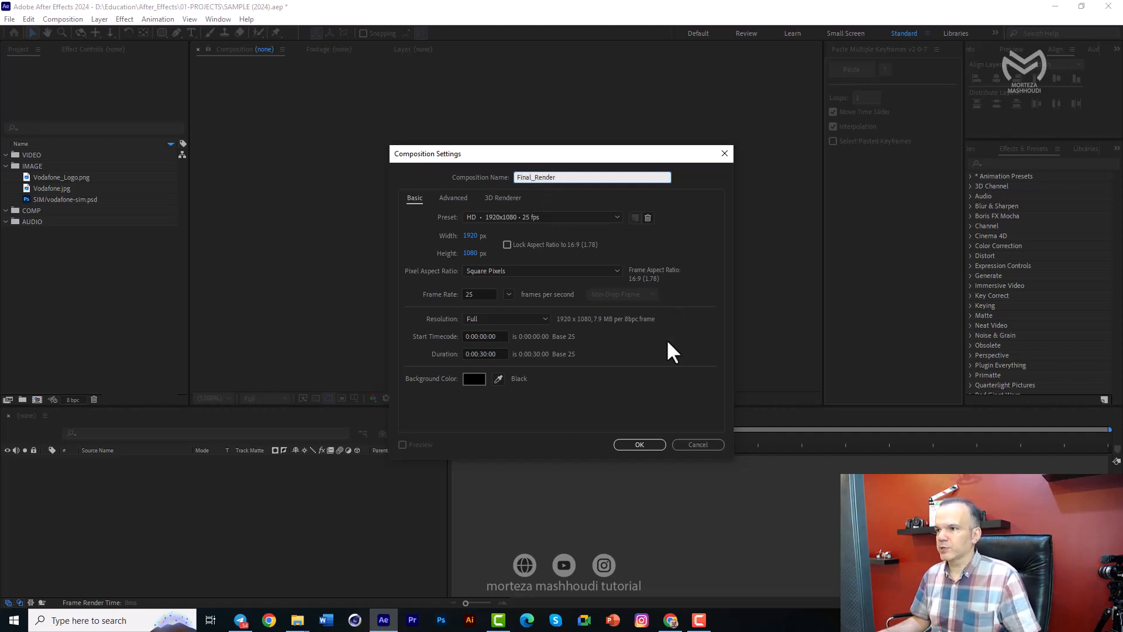
Step: Create the Final_Render composition at 1920x1080, 25 fps and 30 seconds, file it in the COMP folder and add Vodafone.jpg to its timeline
click(630, 442)
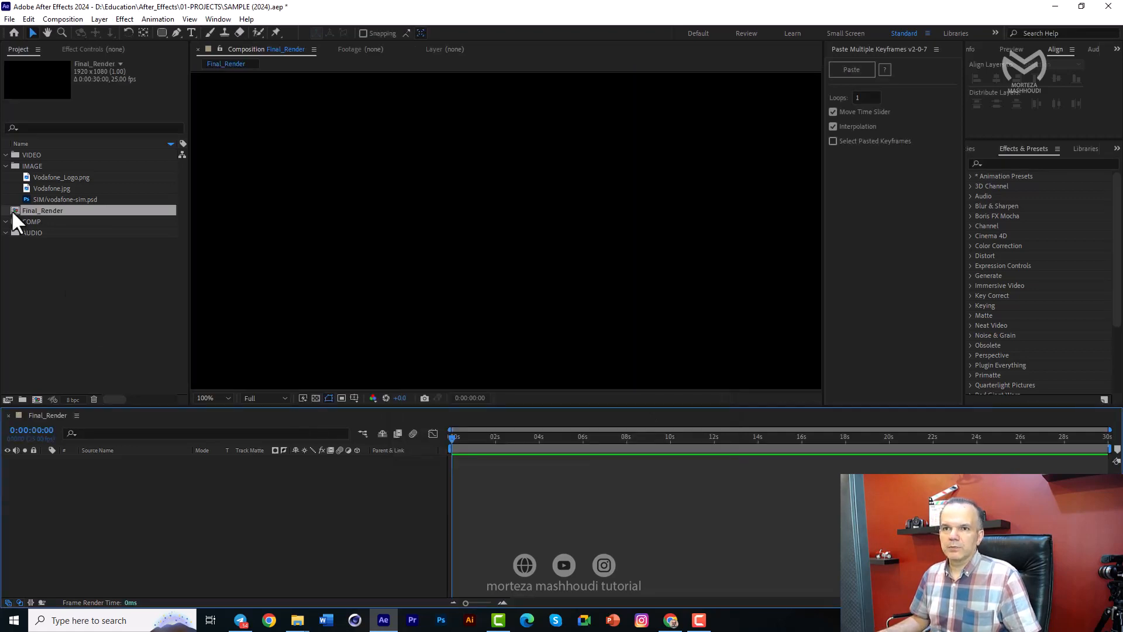
drag(12, 210, 98, 518)
click(39, 188)
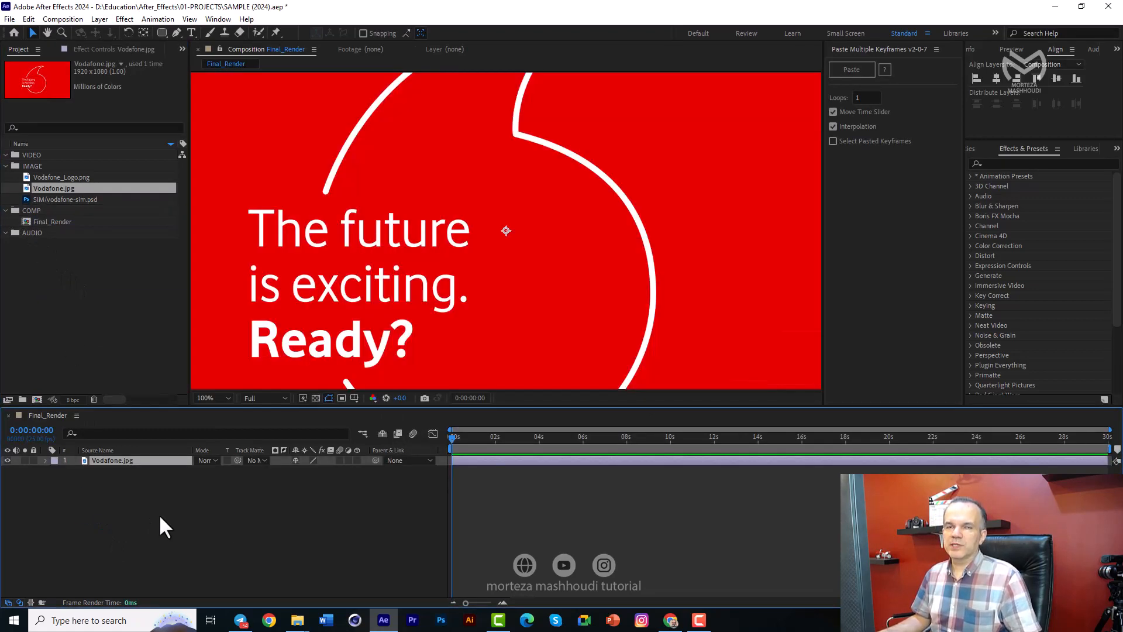
key(comma)
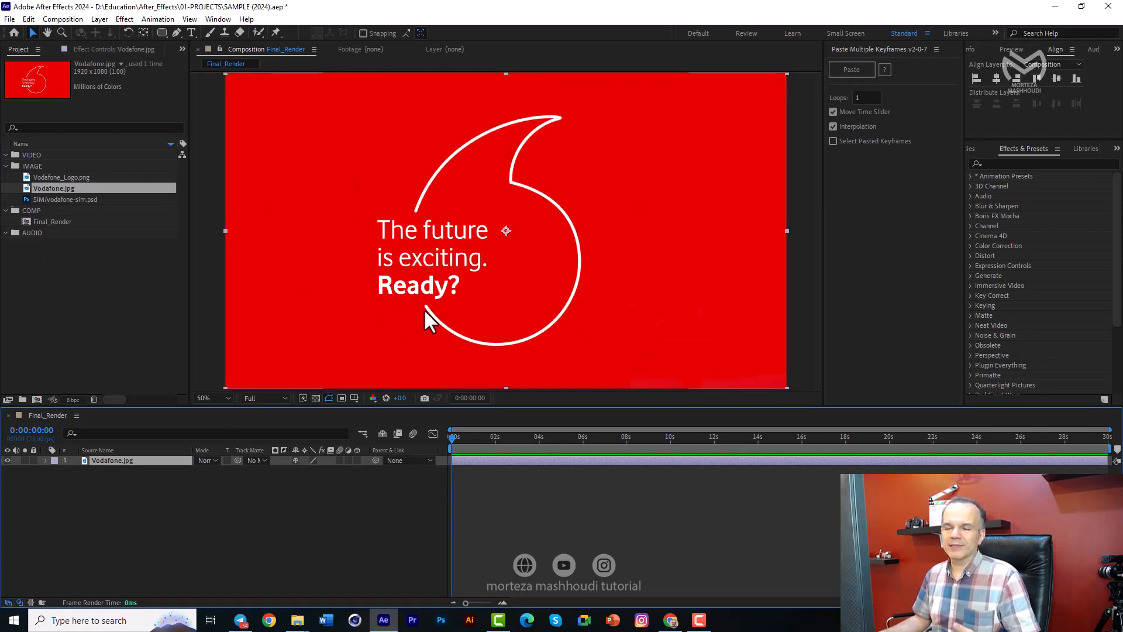
Step: Add a comp-sized red solid above the Vodafone.jpg layer and lower its opacity to 63% so the image can be traced
key(ctrl+y)
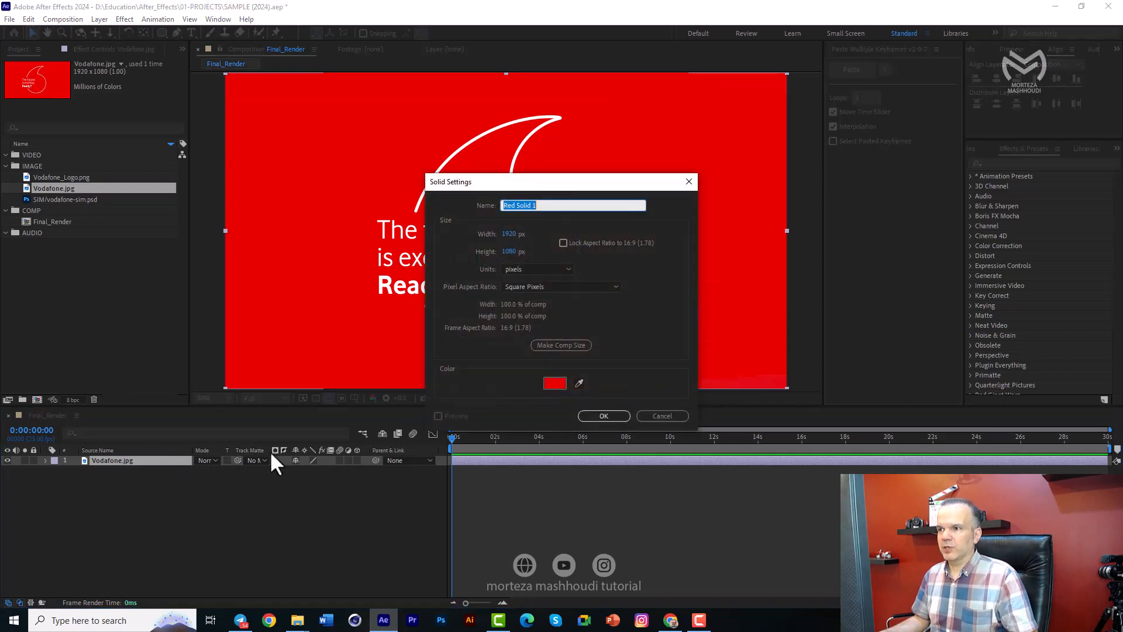
click(604, 416)
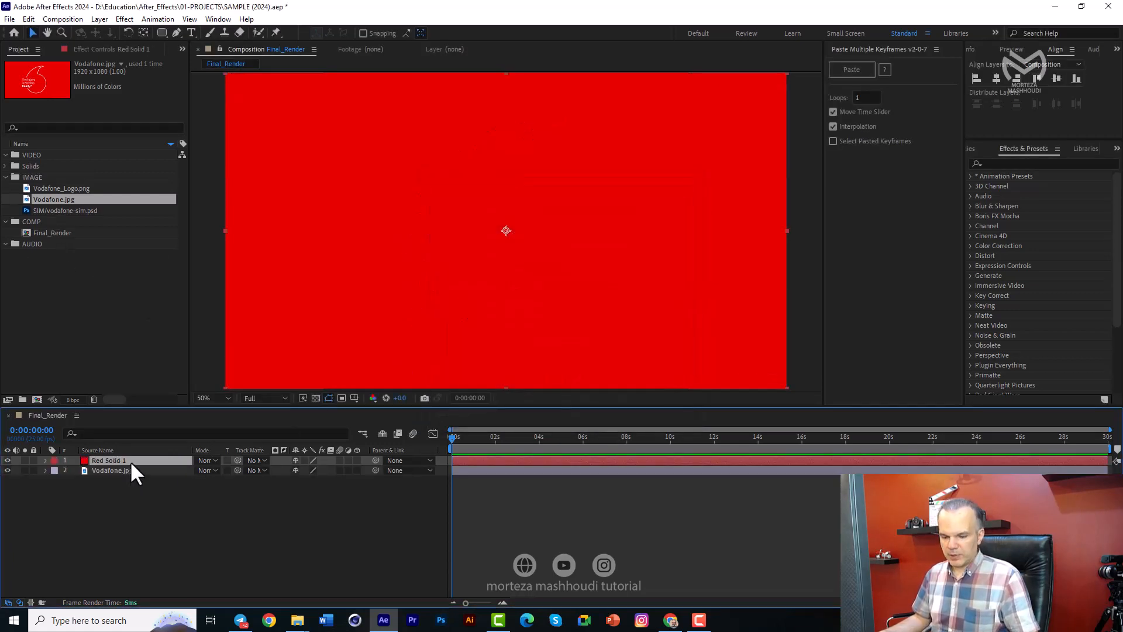
key(t)
drag(297, 471, 278, 470)
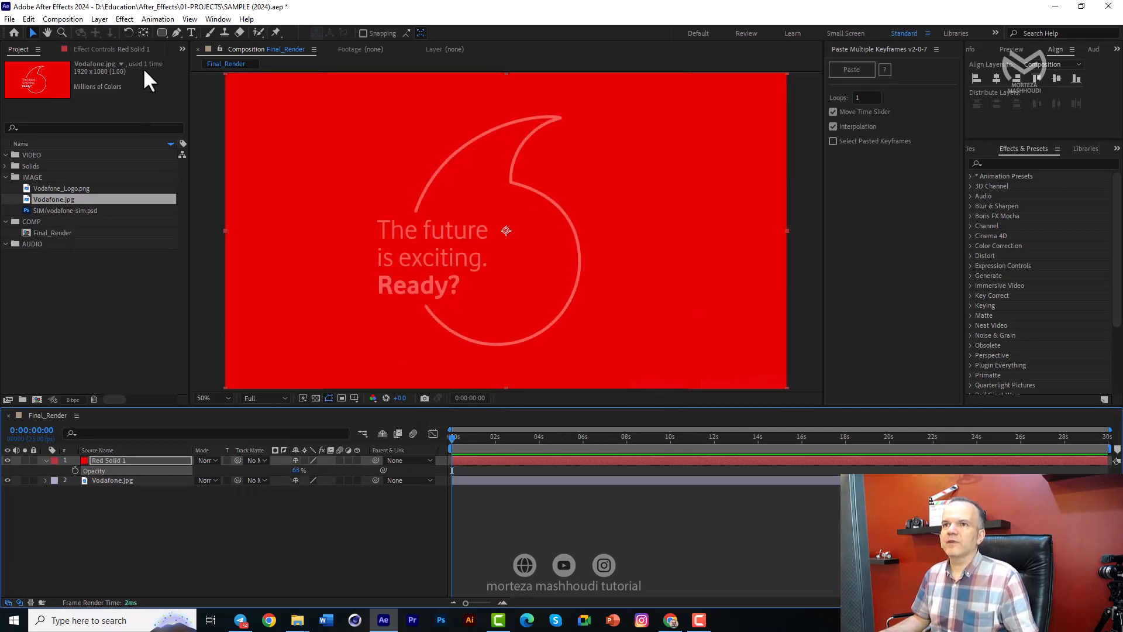
Step: Draw an open mask path on the red solid with the Pen tool, placing its points along the logo outline
click(176, 32)
scroll(555, 109, up, 2)
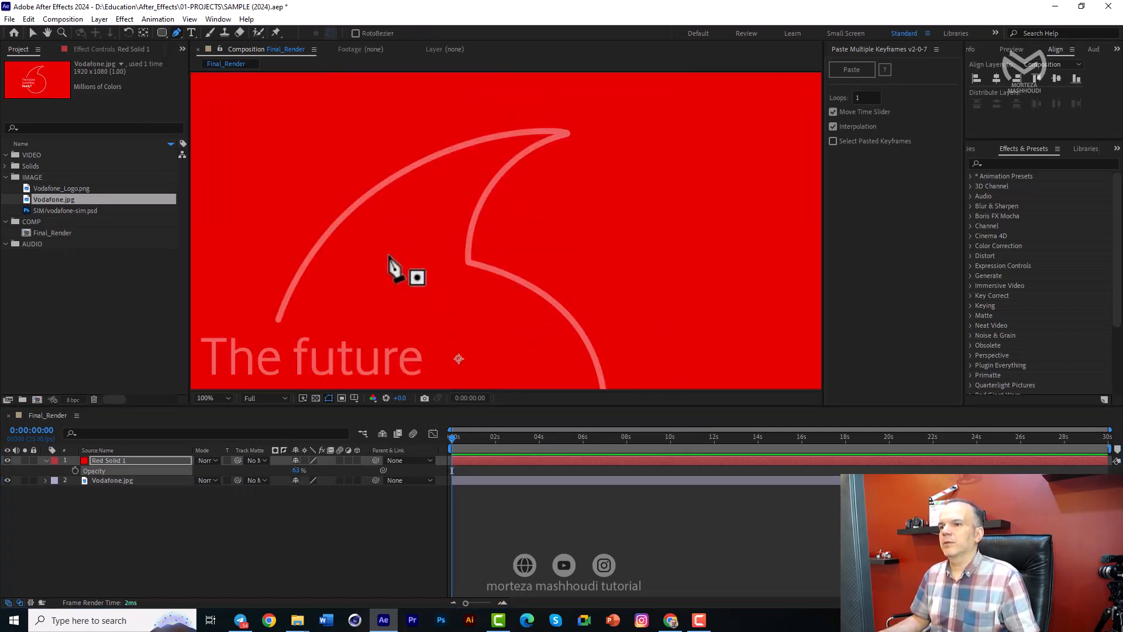
click(277, 320)
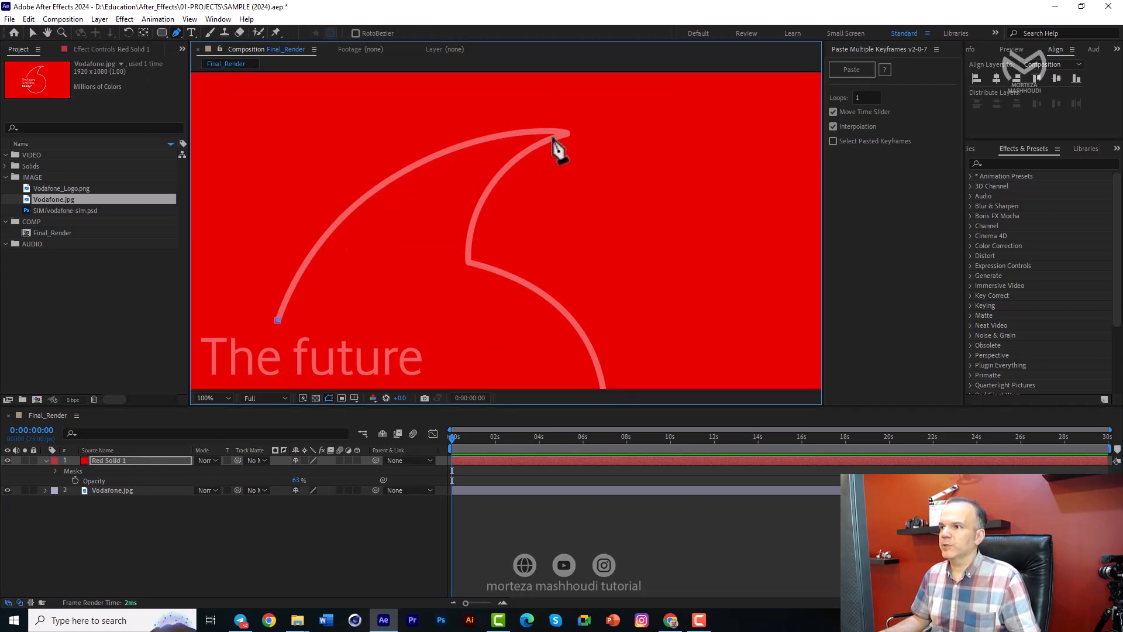
drag(566, 134, 743, 138)
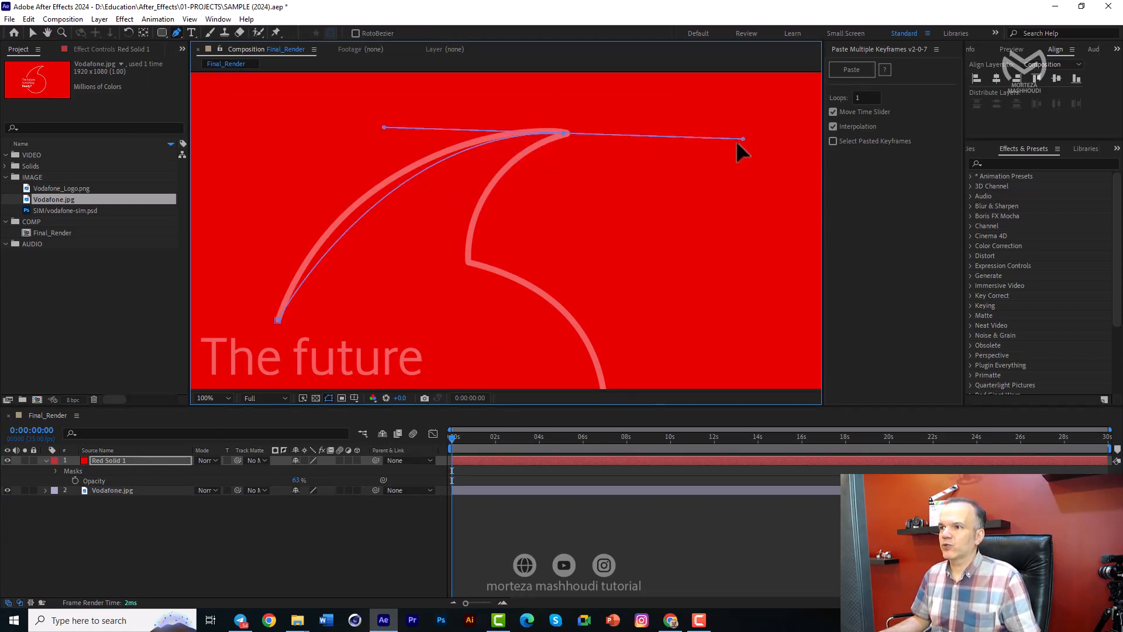
click(471, 275)
scroll(567, 246, down, 5)
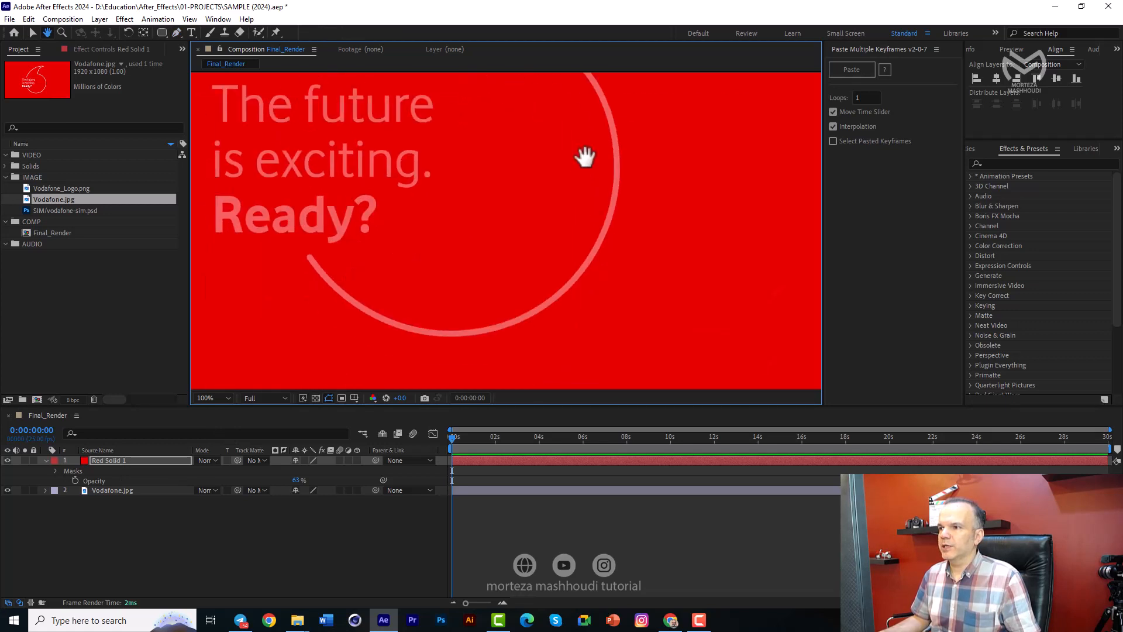
drag(619, 164, 618, 223)
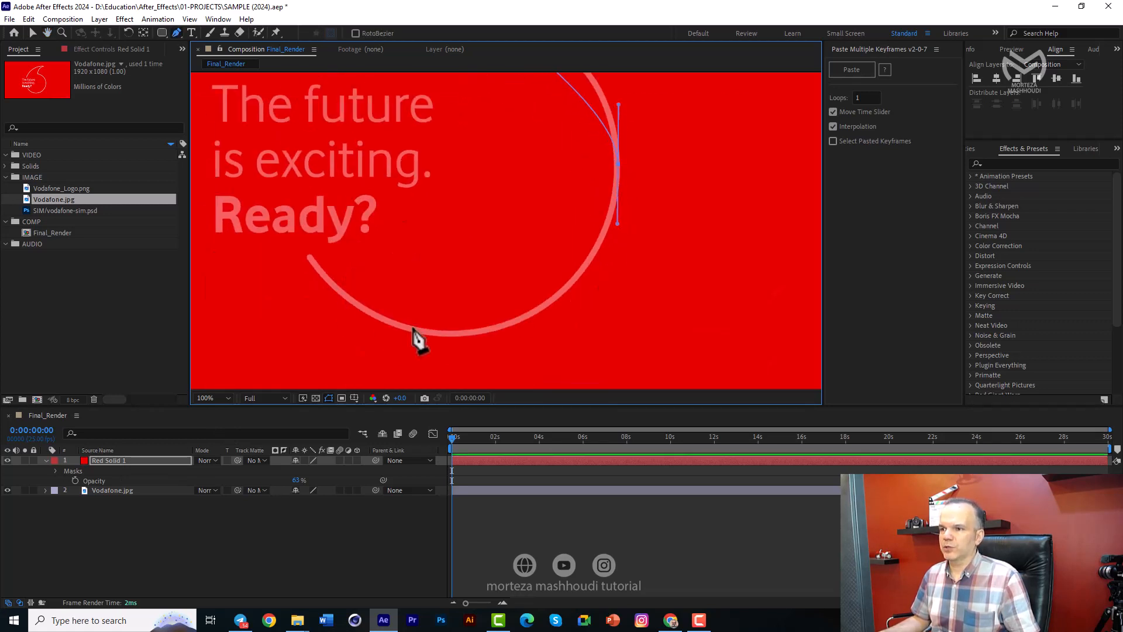
drag(449, 338, 381, 336)
Step: Refine the mask path's points and curve handles so it follows the logo outline and ends at the outline's lower tip
scroll(446, 336, up, 5)
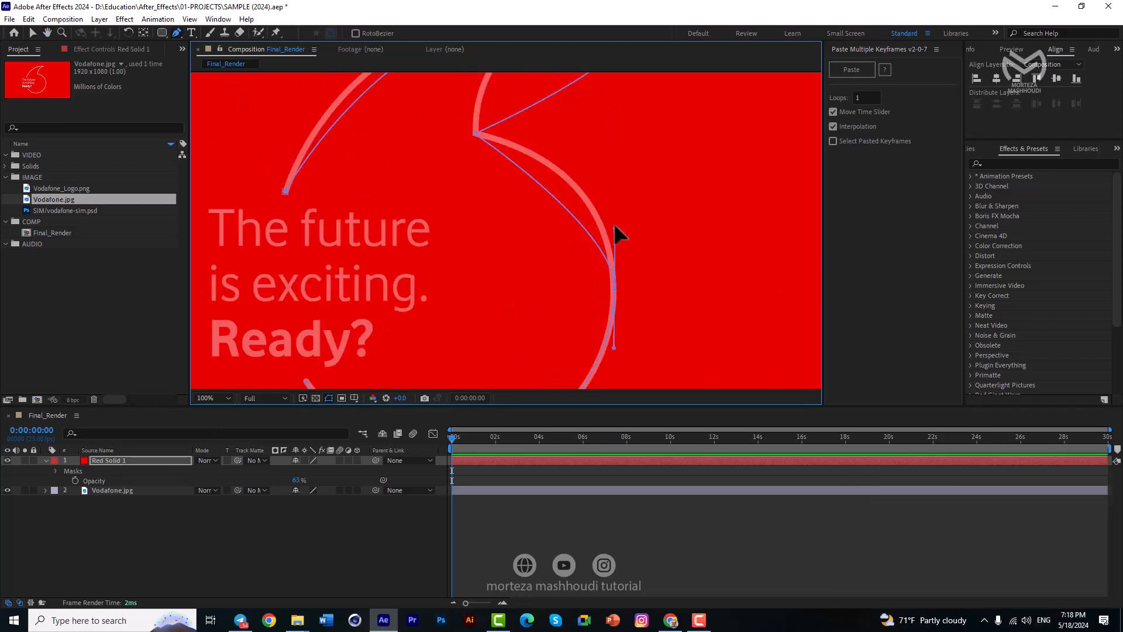
drag(708, 211, 427, 241)
click(432, 334)
drag(434, 335, 437, 266)
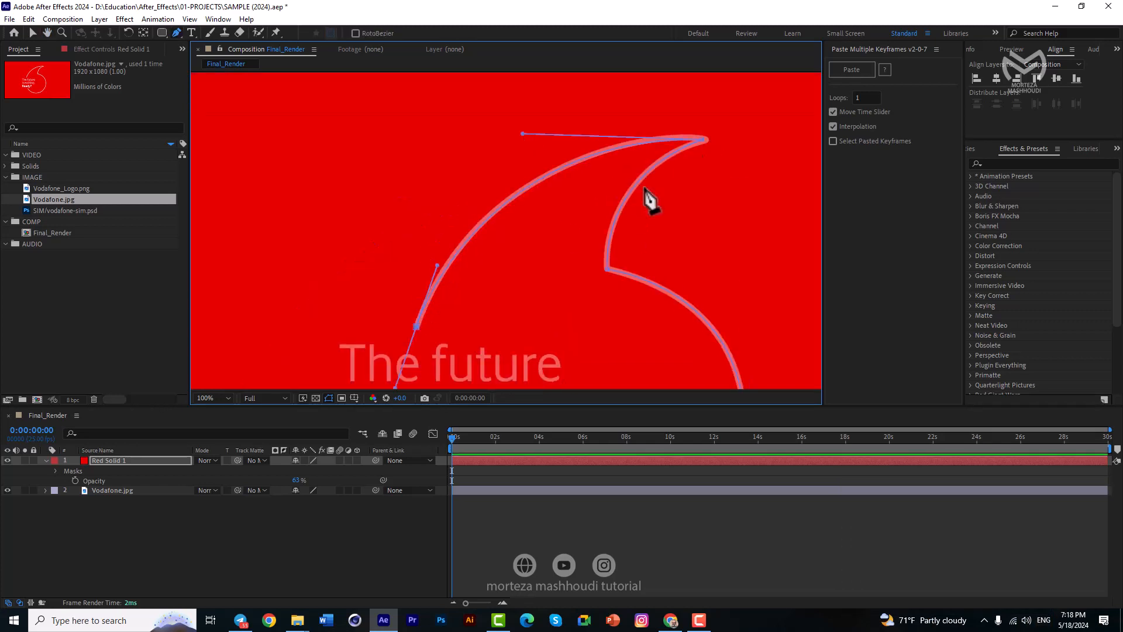
click(705, 139)
drag(603, 174, 599, 178)
drag(631, 378, 607, 228)
click(549, 374)
drag(466, 379, 461, 375)
scroll(667, 310, down, 1)
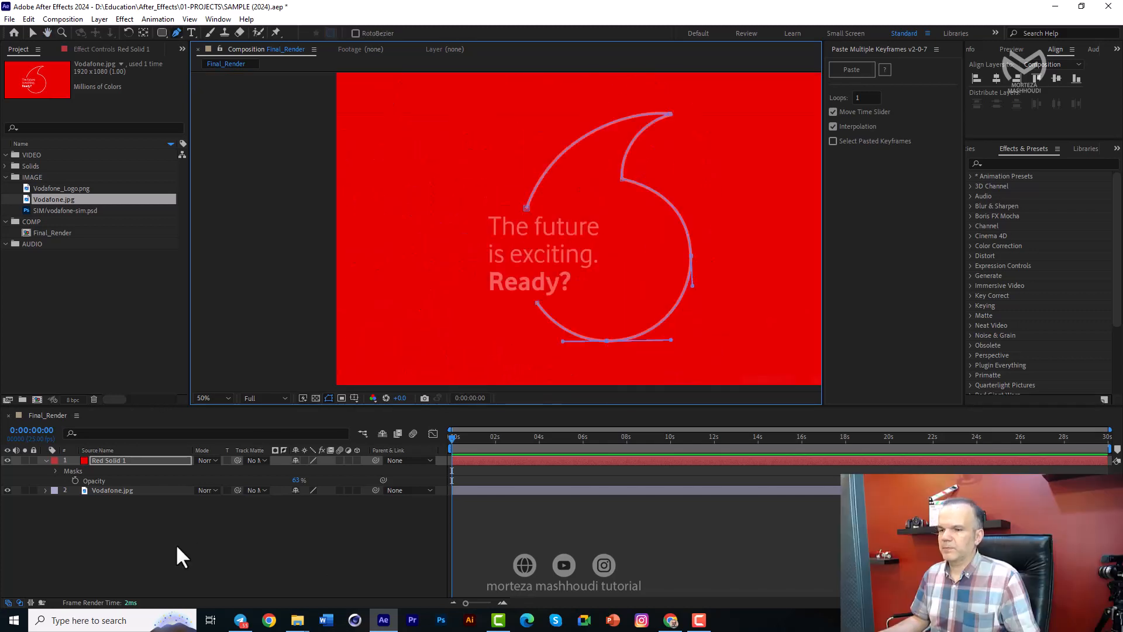
Step: Apply the Stroke effect to the red solid's mask path and set its brush size to 9
click(131, 463)
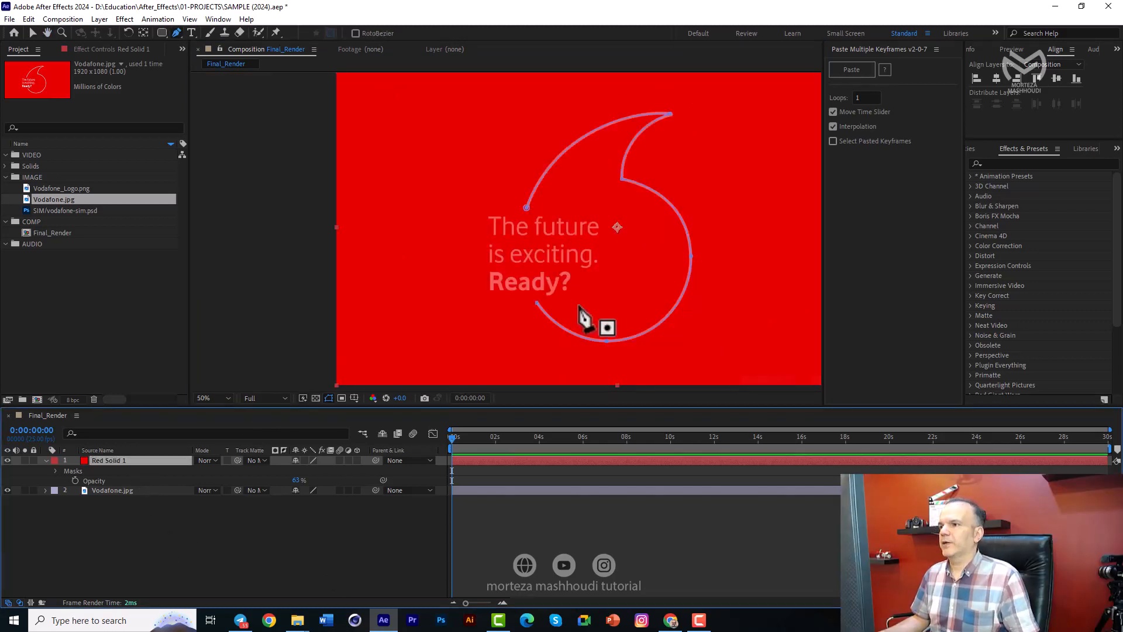
click(1017, 164)
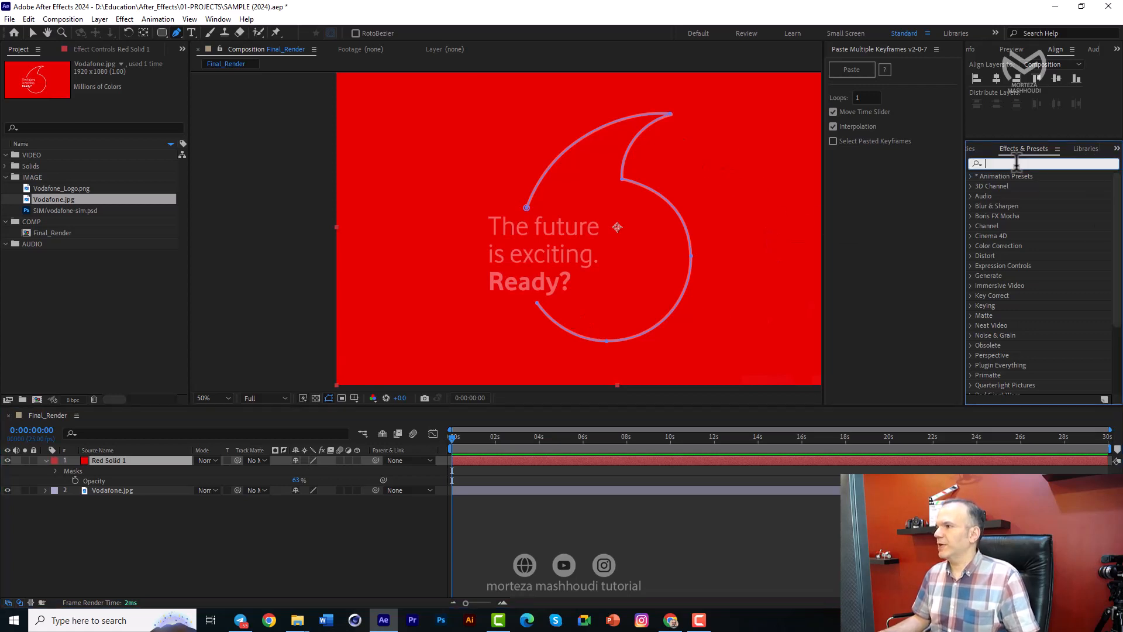
text(strok)
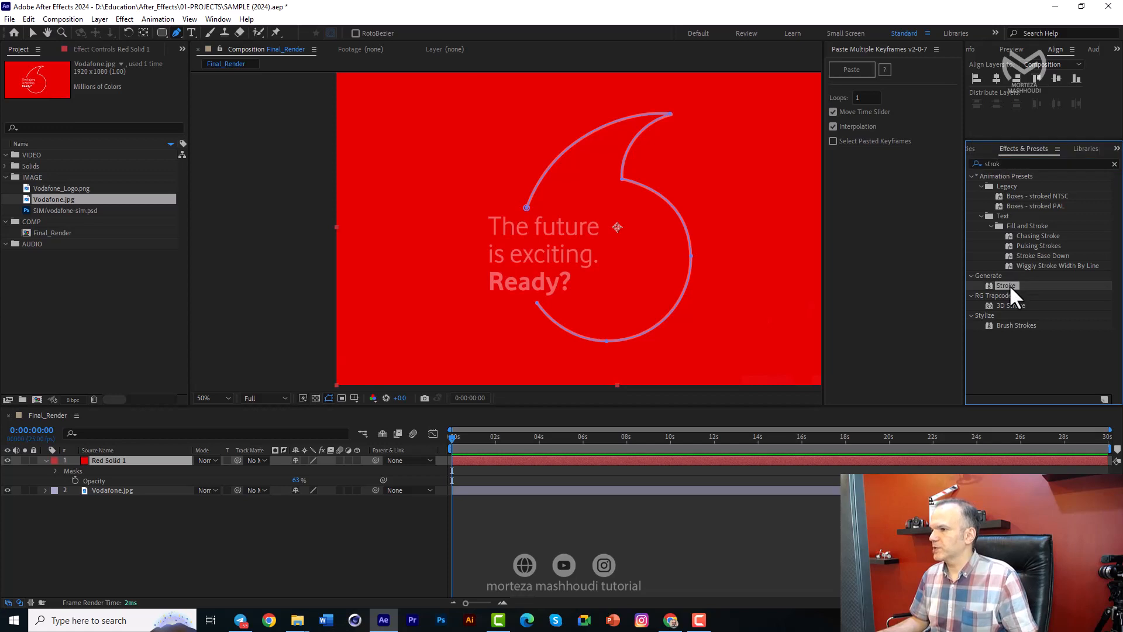
double_click(1008, 285)
drag(108, 124, 154, 126)
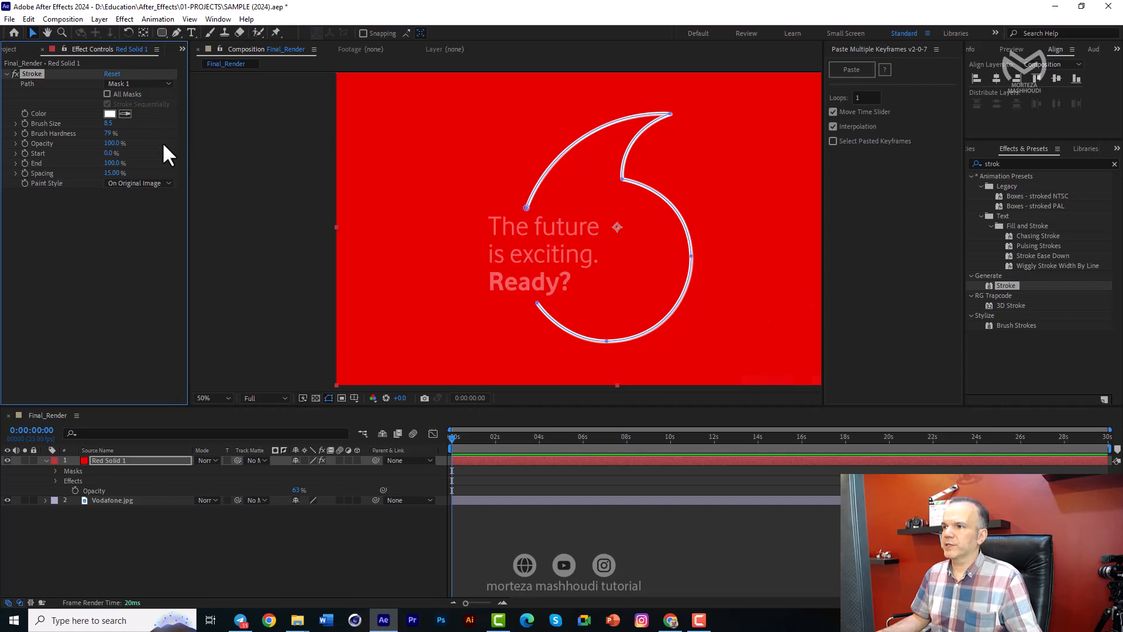
click(110, 124)
text(9)
key(Return)
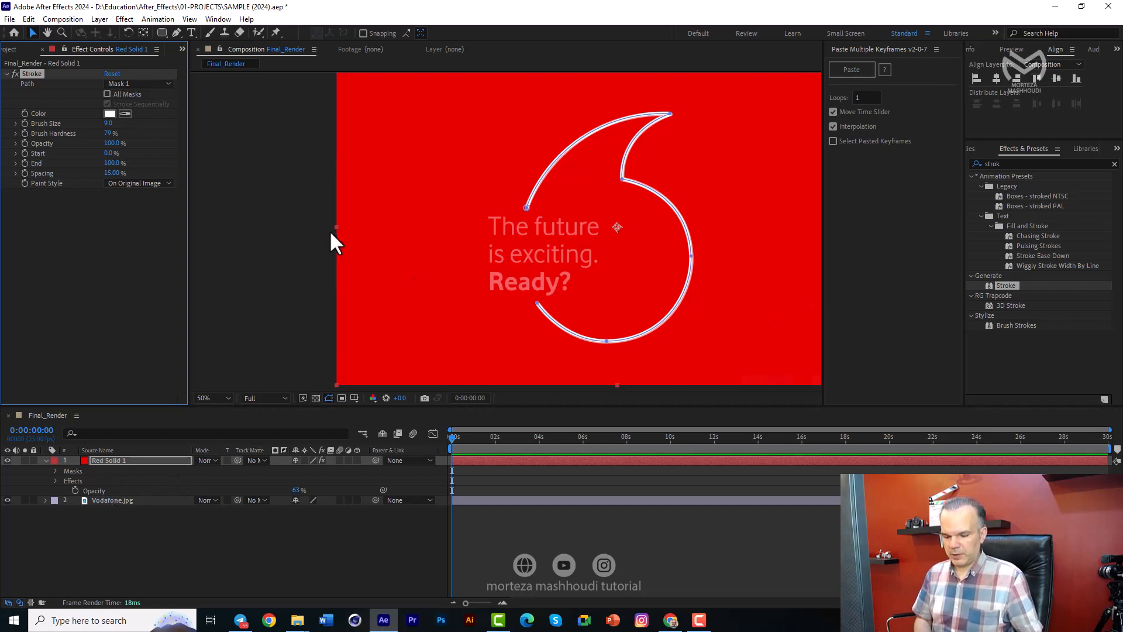
Step: Add a text layer reading "The future" and "is exciting." on two lines
key(ctrl+alt+shift+t)
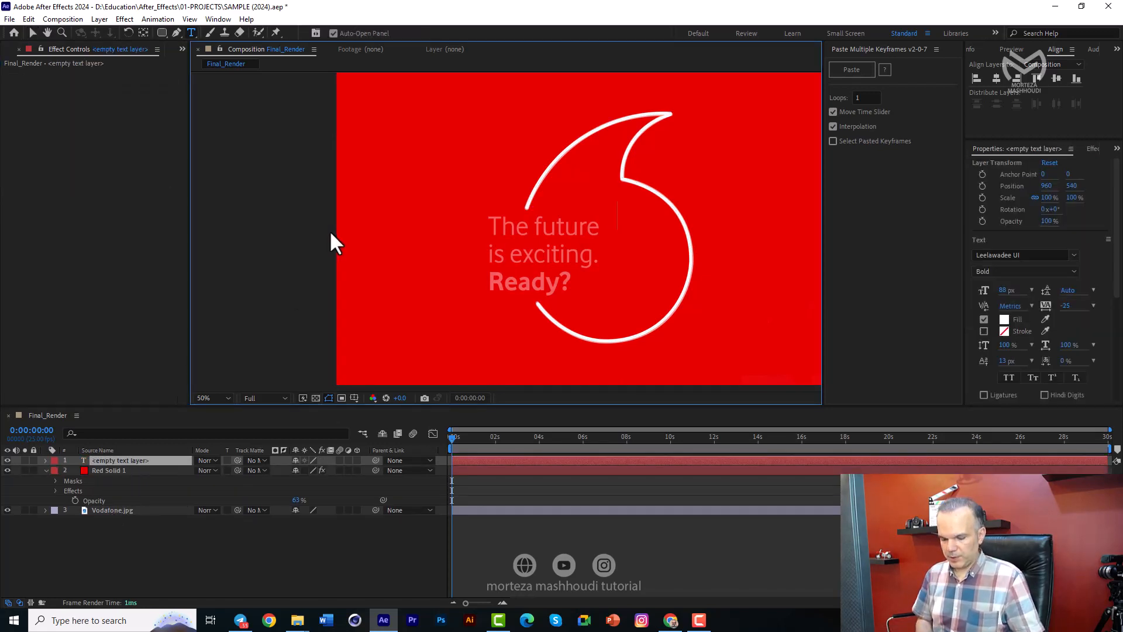
text(The future)
key(Return)
text(is exciting.)
key(KP_Enter)
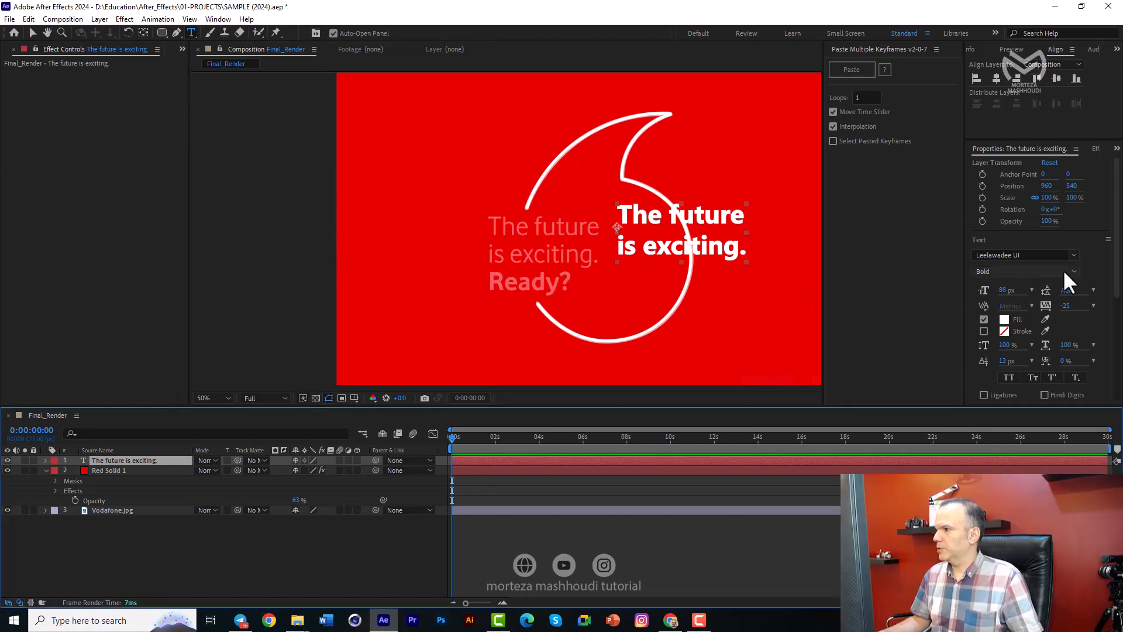
Step: Set the two-line text to the Semilight font style and move it over the matching words in the reference image
click(1064, 270)
click(1027, 283)
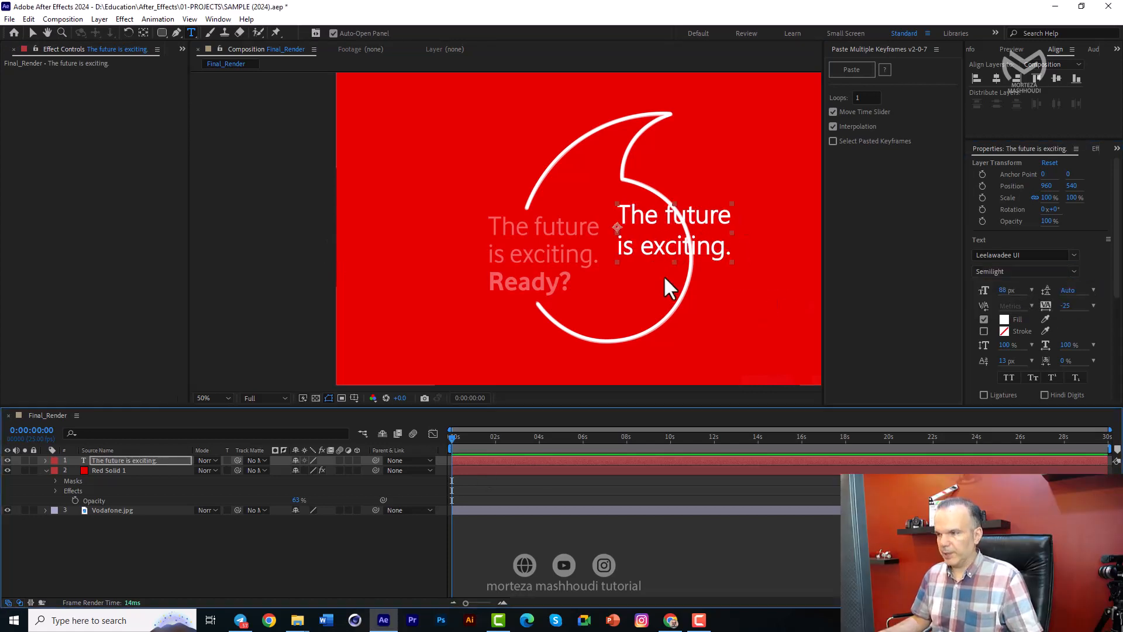
key(v)
drag(648, 247, 524, 266)
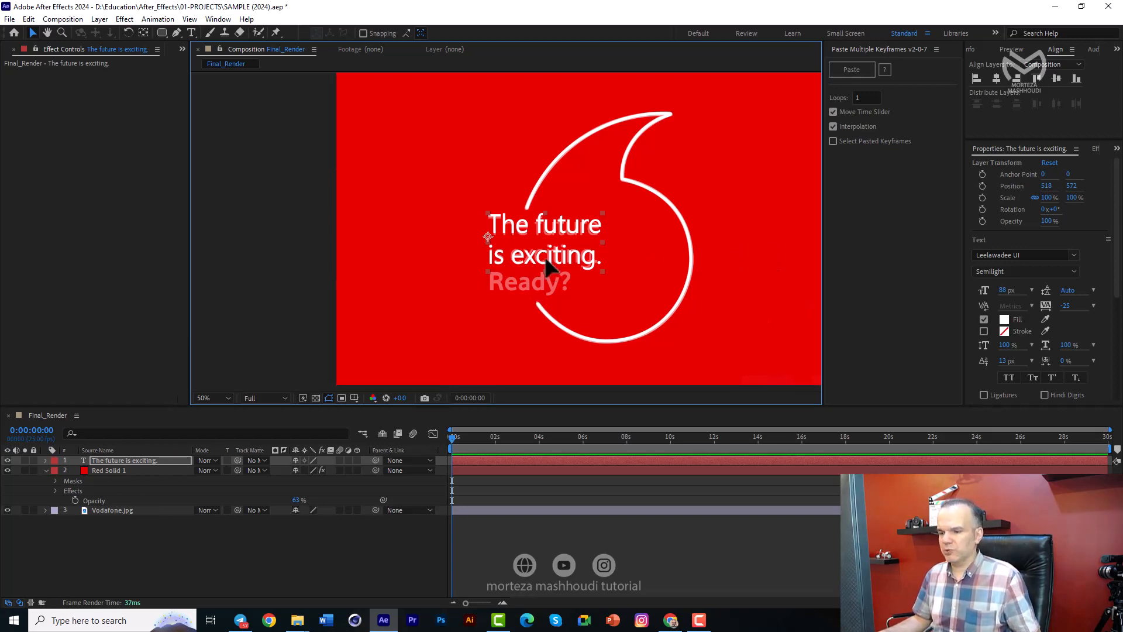
Step: Duplicate the text layer, move the copy below the original and replace its wording with "Ready?"
key(ctrl+d)
drag(545, 261, 542, 316)
double_click(542, 316)
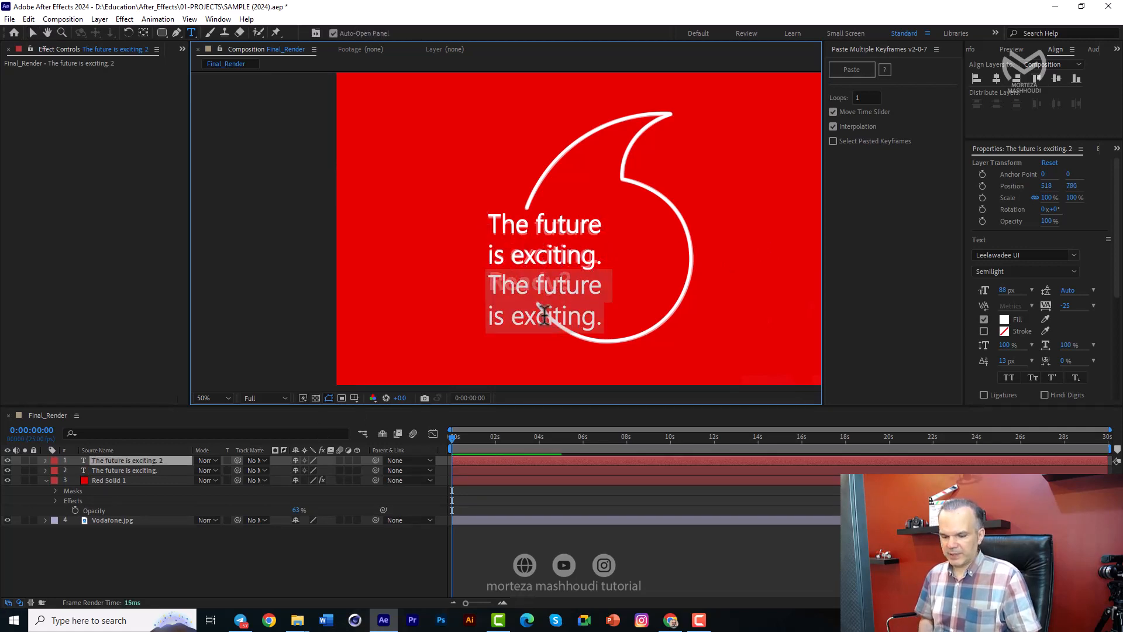
text(Ready?)
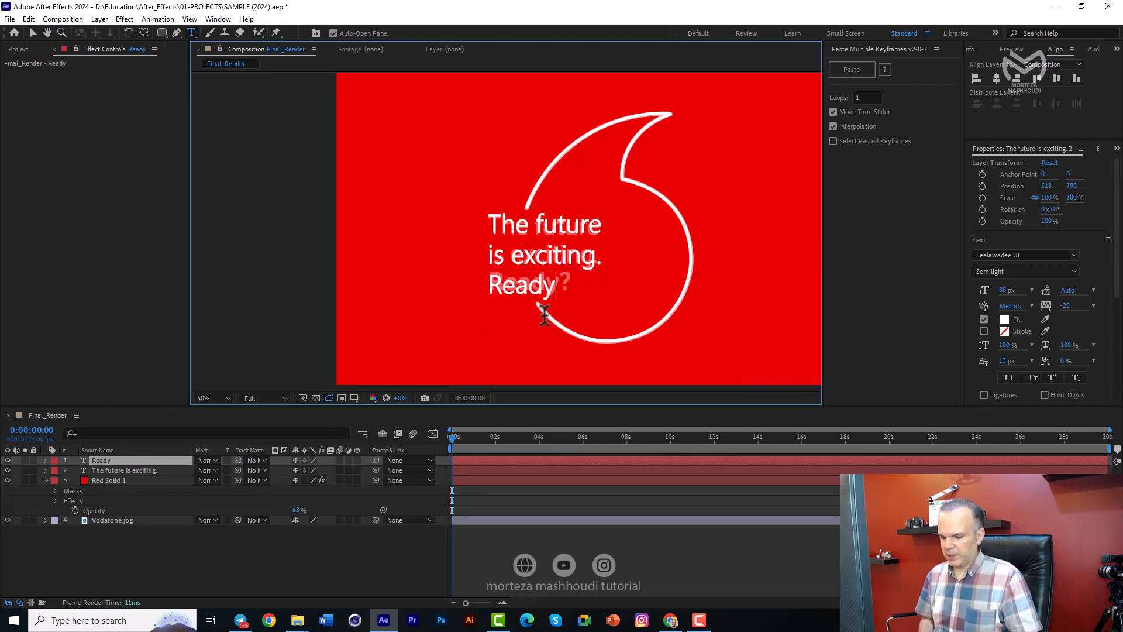
click(542, 461)
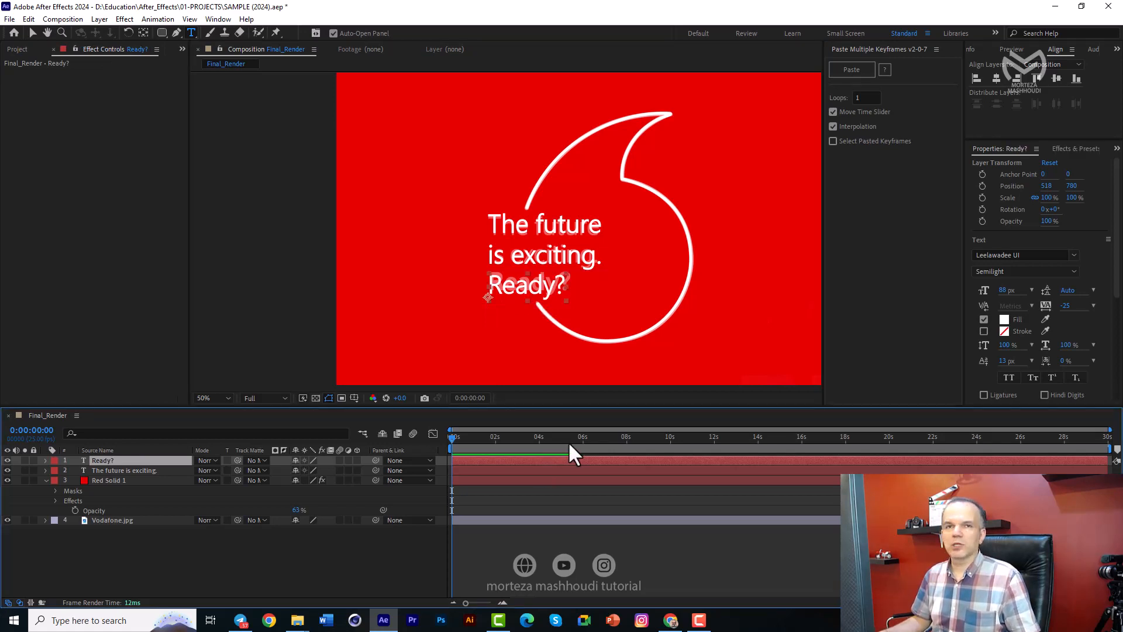
Step: Make the "Ready?" text Bold, align it with the matching reference word at about 514, 768, and collapse the red solid's properties
click(1073, 270)
click(1016, 303)
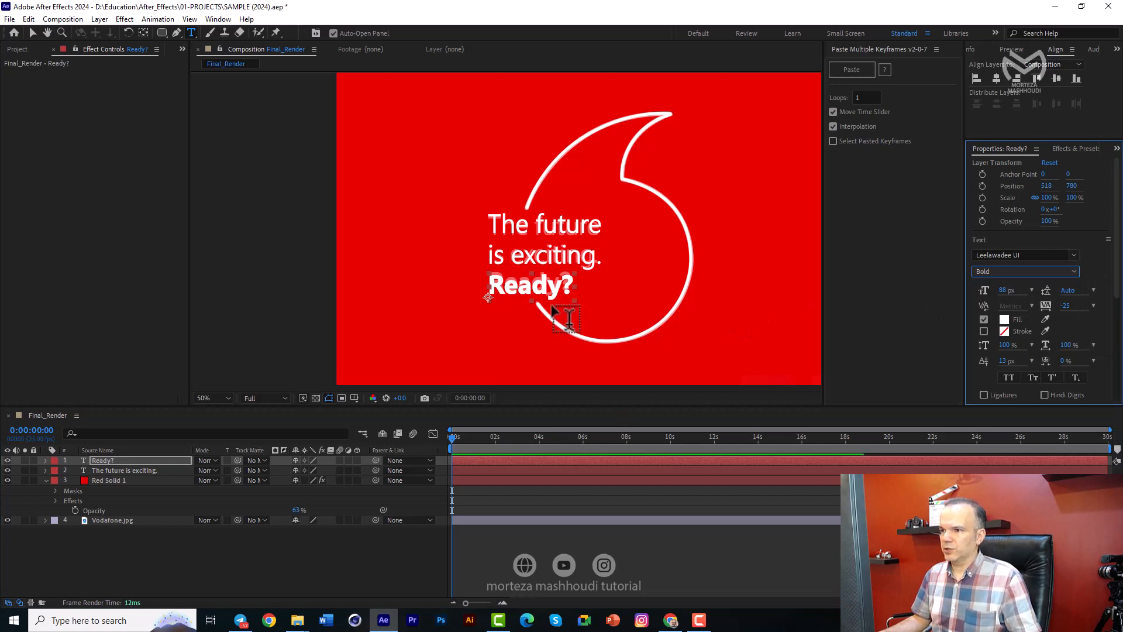
key(v)
drag(535, 297, 532, 294)
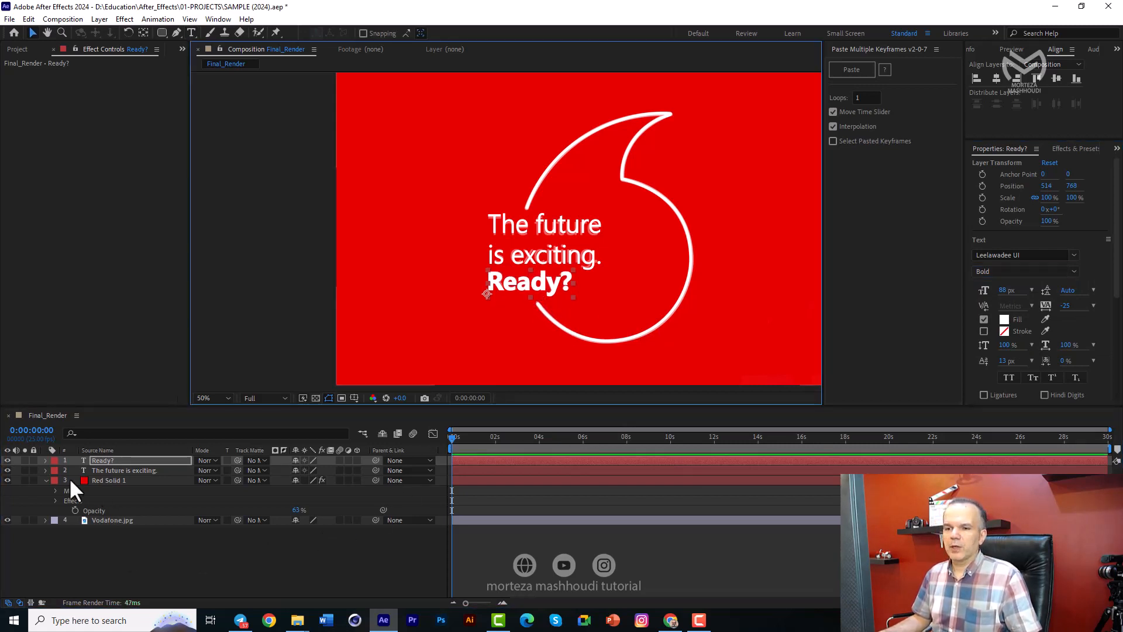
click(46, 481)
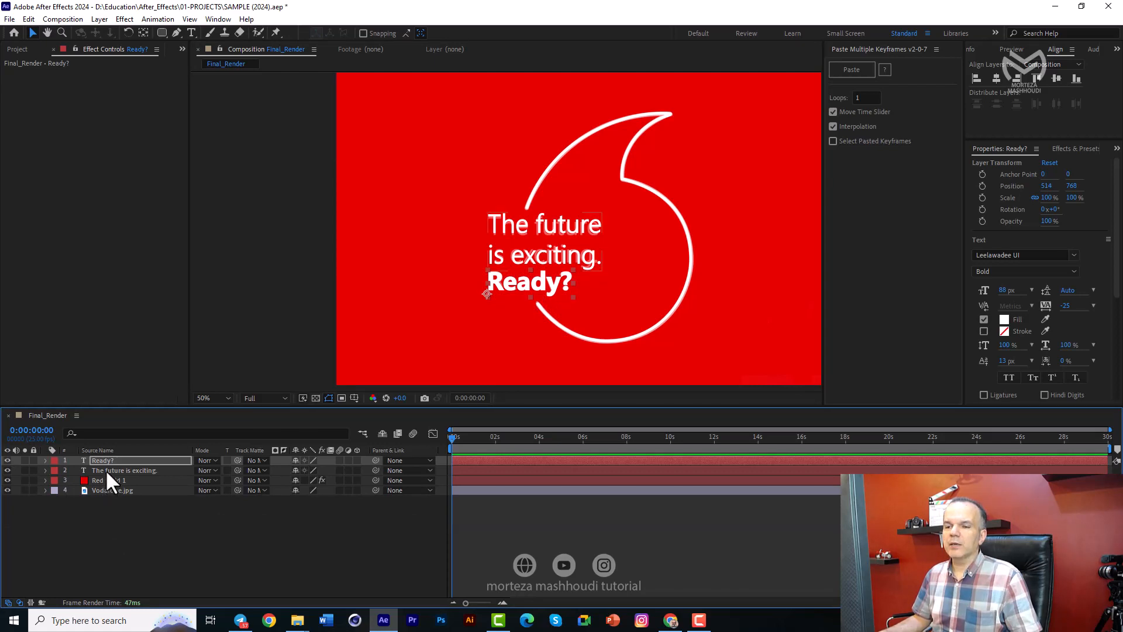
Step: Add a Position text animator to the "The future is exciting." layer and set its horizontal offset to 690
click(106, 471)
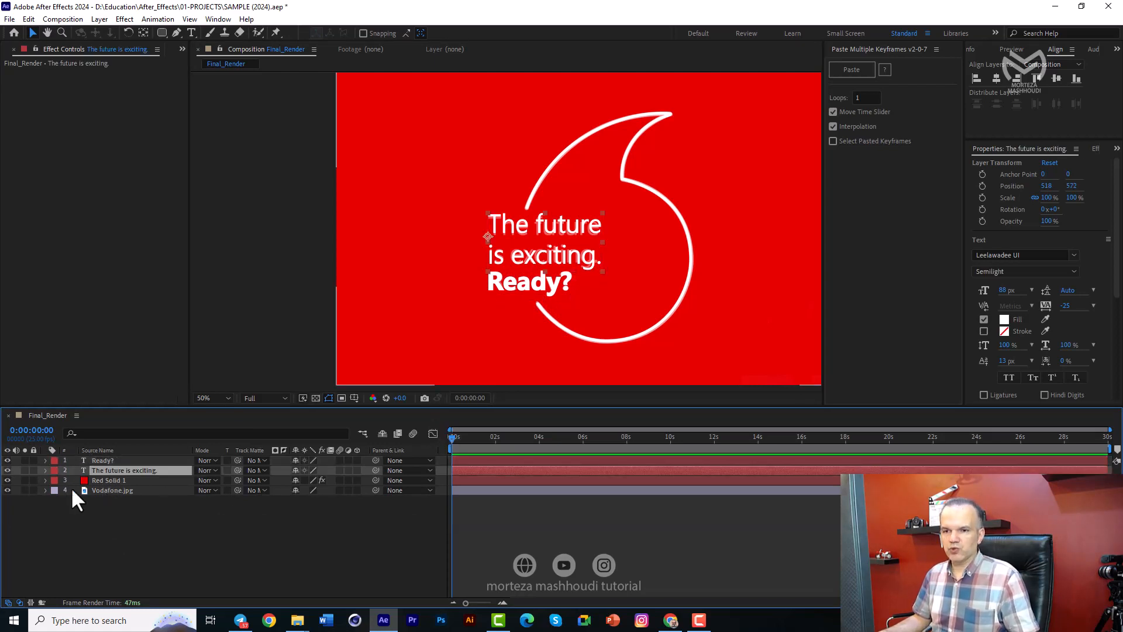
click(47, 471)
click(364, 480)
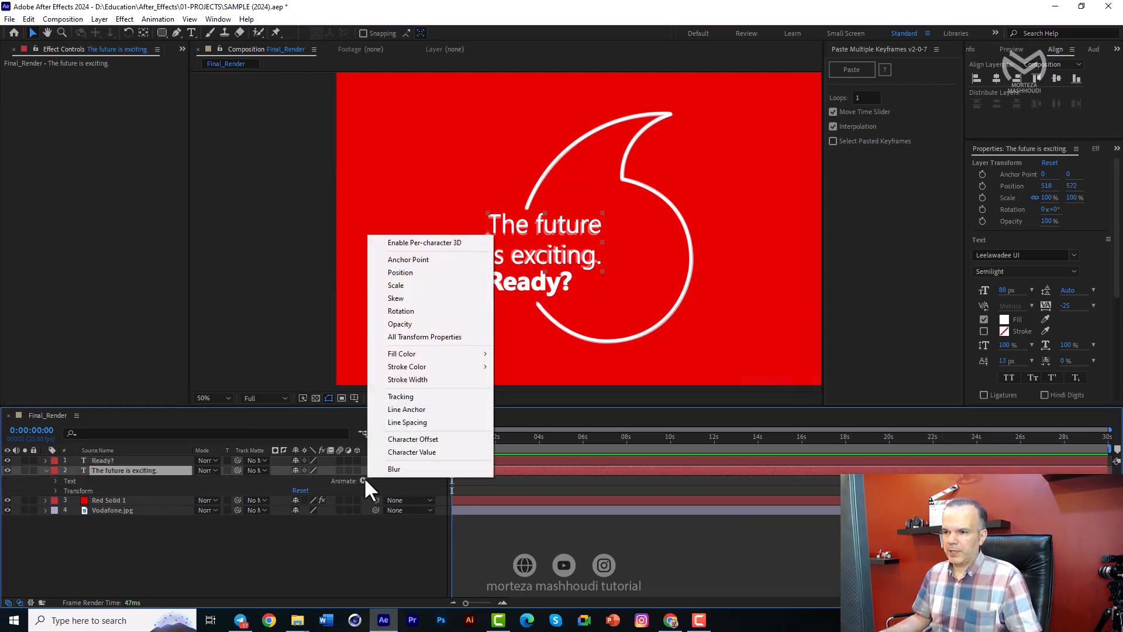
click(424, 271)
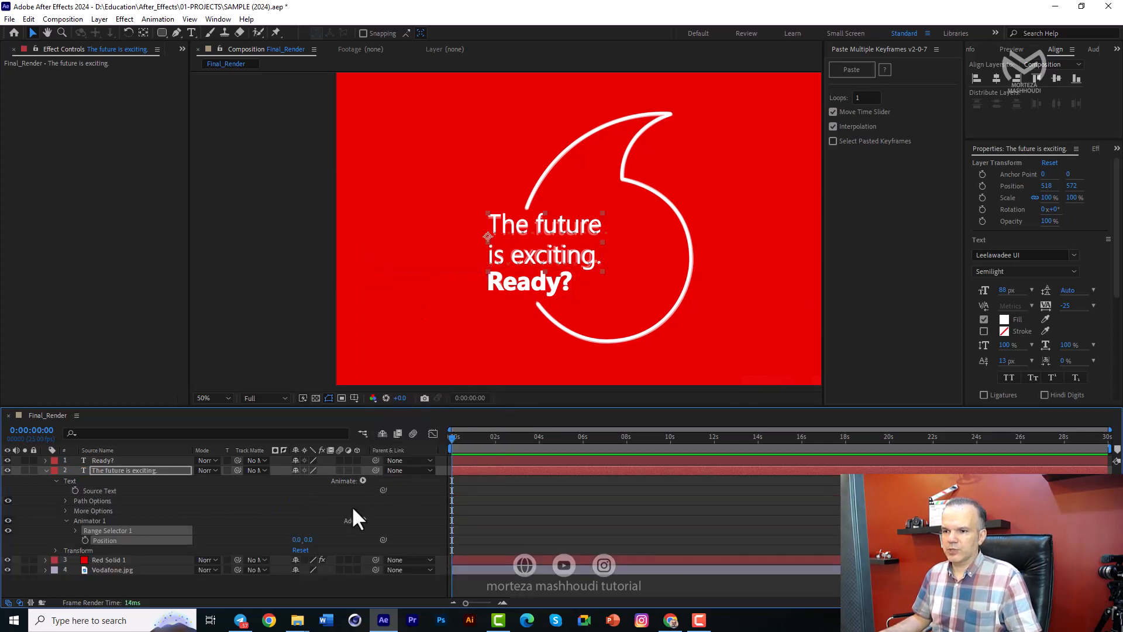
drag(297, 539, 463, 542)
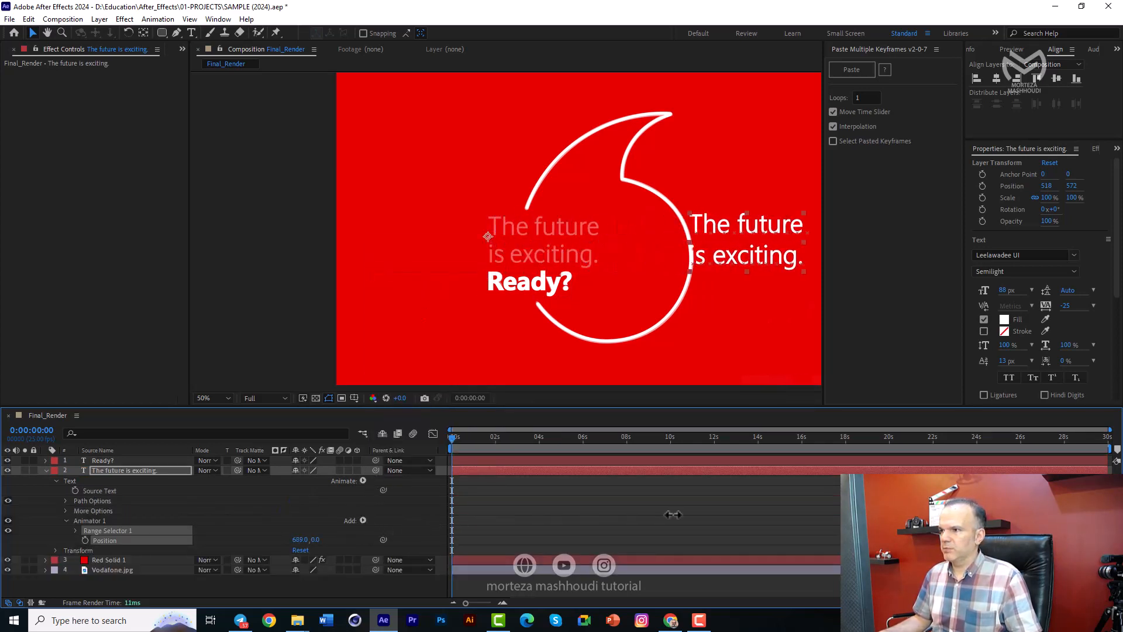
Step: Add a Rotation property to the text animator of "The future is exciting." and set it to -180°
click(362, 521)
mouse_move(372, 523)
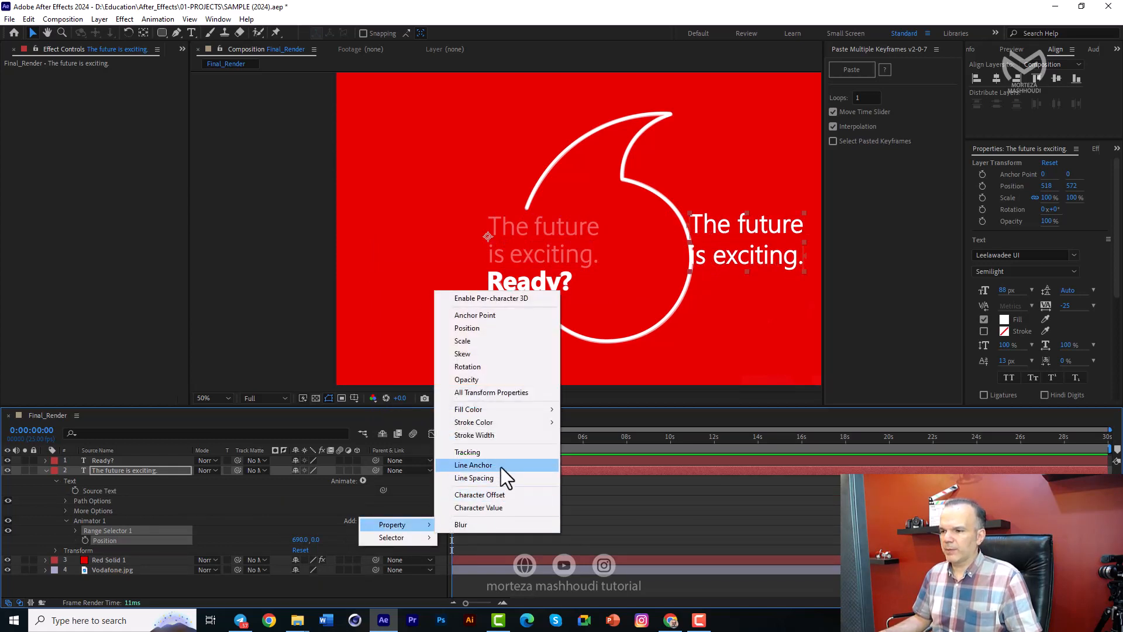
click(506, 366)
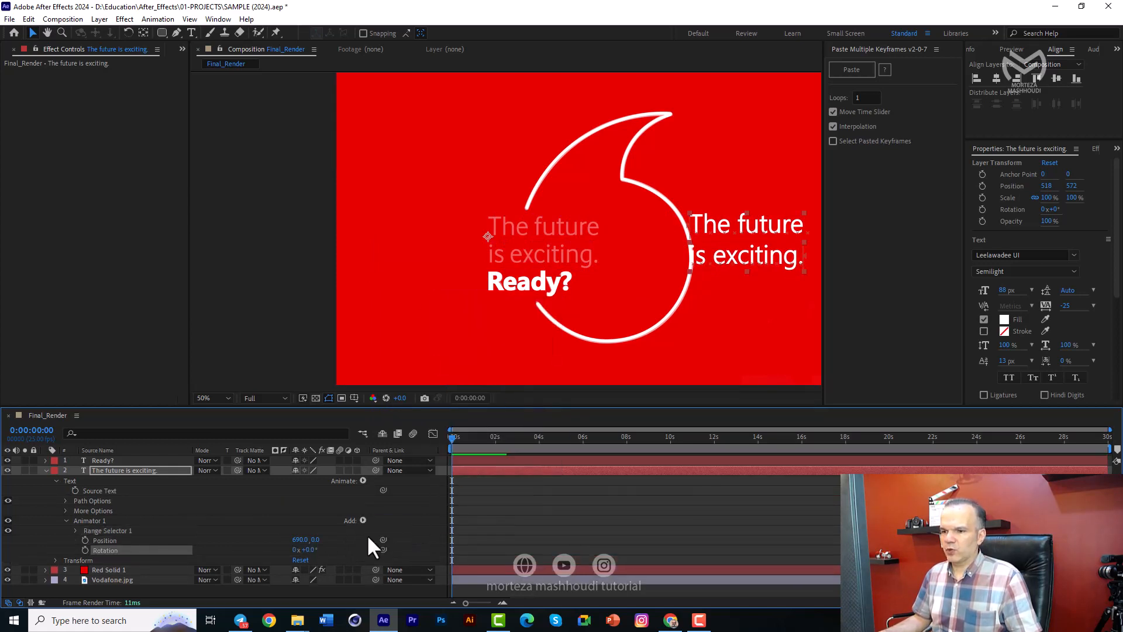
click(310, 550)
text(-180)
key(Return)
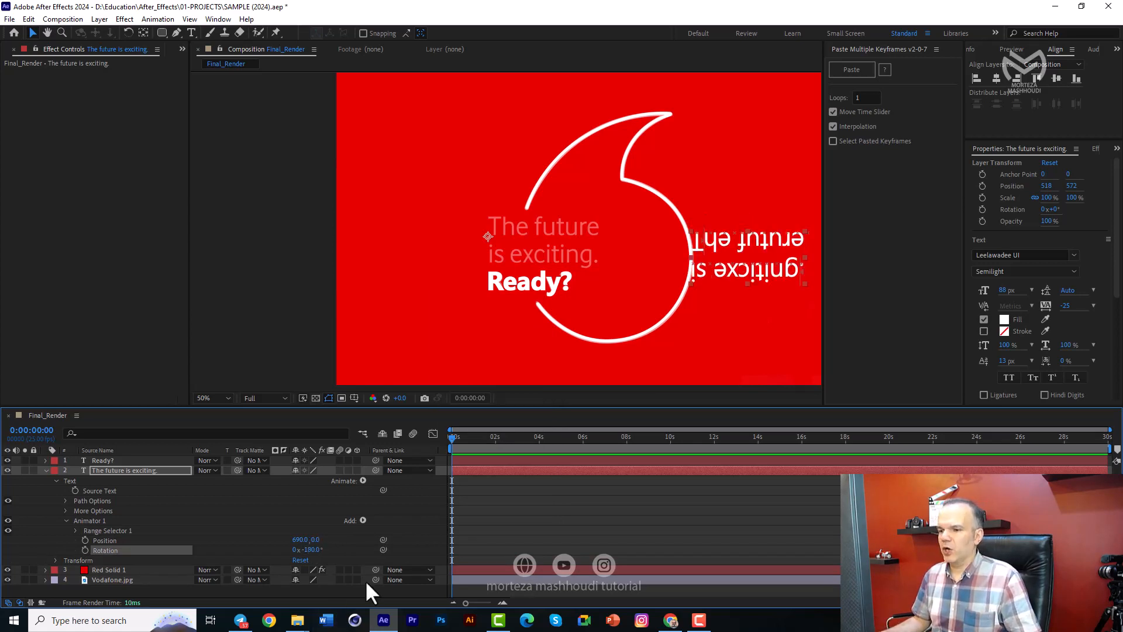
Step: Add Tracking to the same text animator and set the tracking amount to -33
click(363, 521)
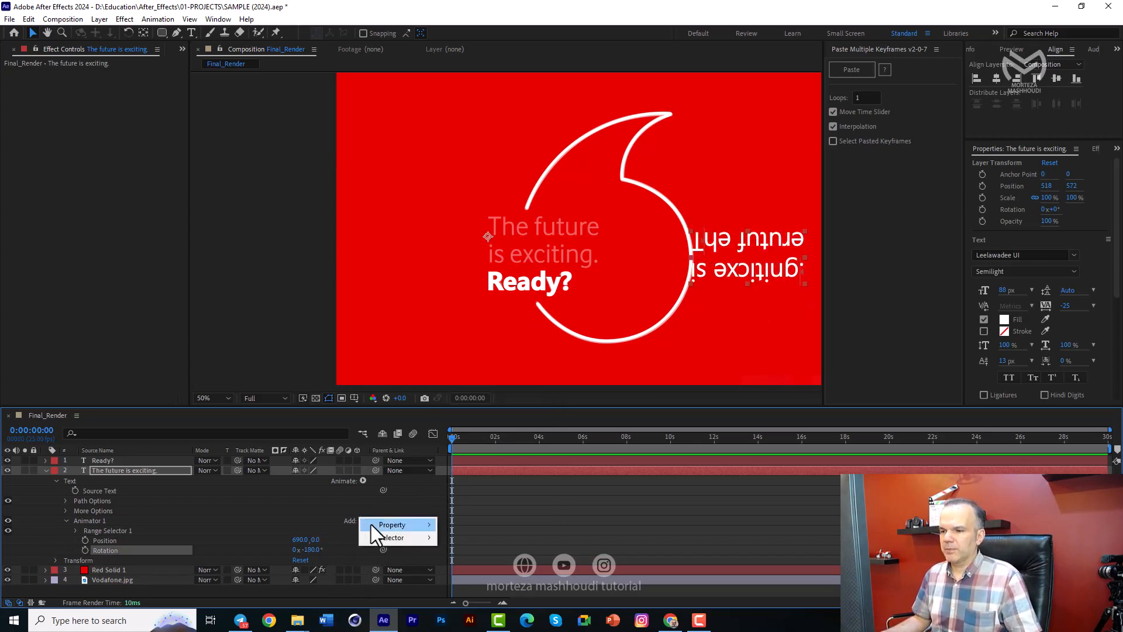
mouse_move(374, 526)
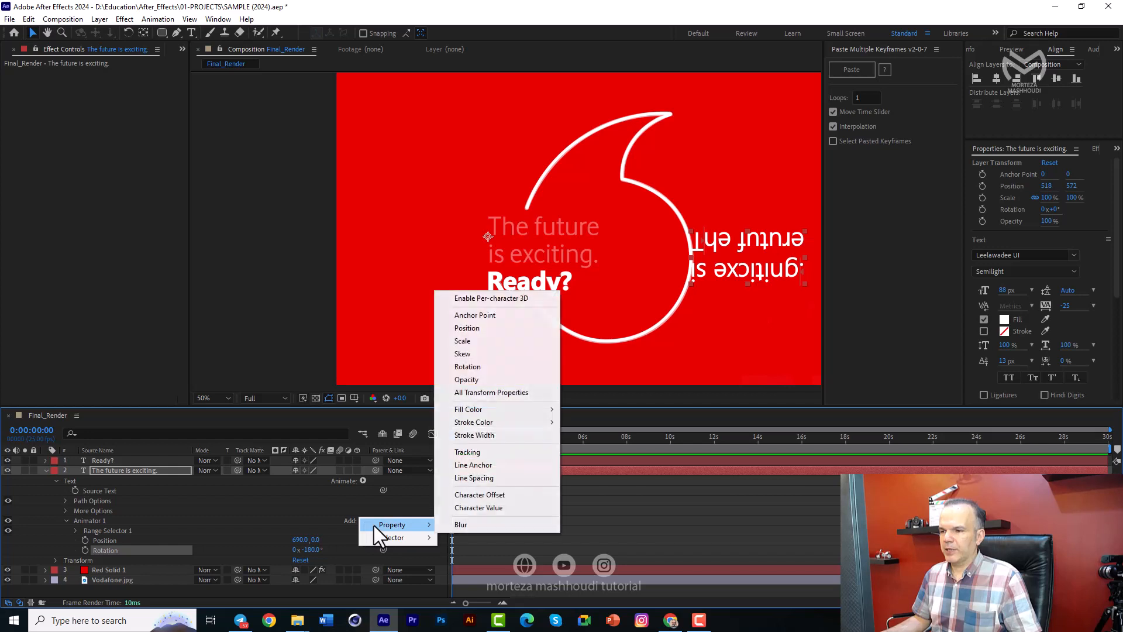
click(486, 455)
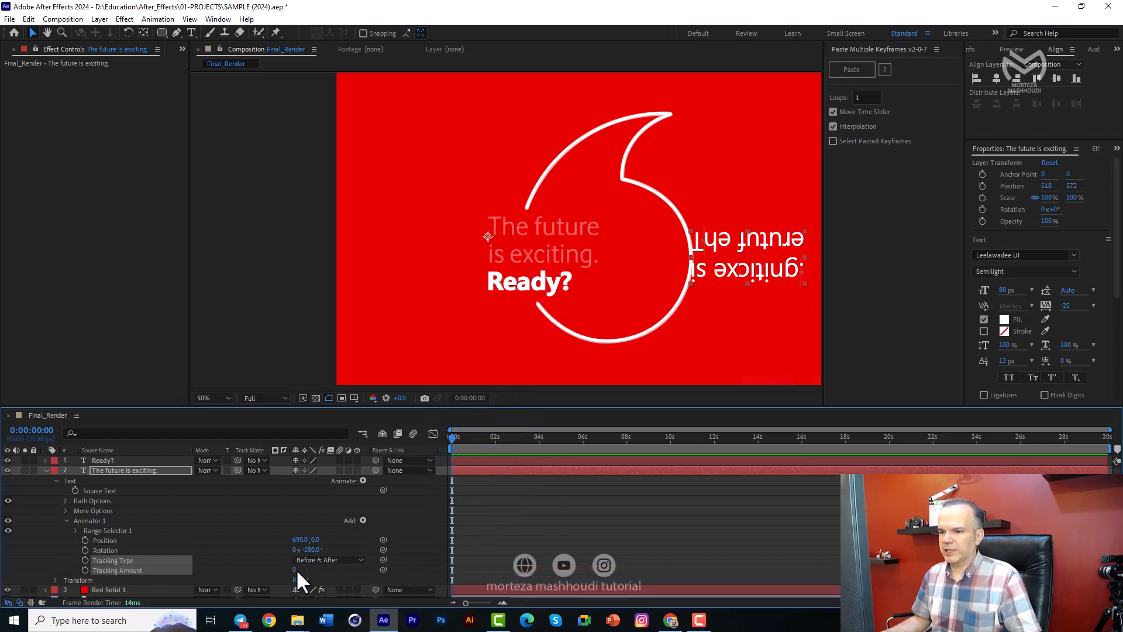
drag(287, 570, 291, 592)
Step: Add Line Spacing to the text animator and set its vertical value to -97 so the two lines overlap
click(362, 520)
mouse_move(392, 525)
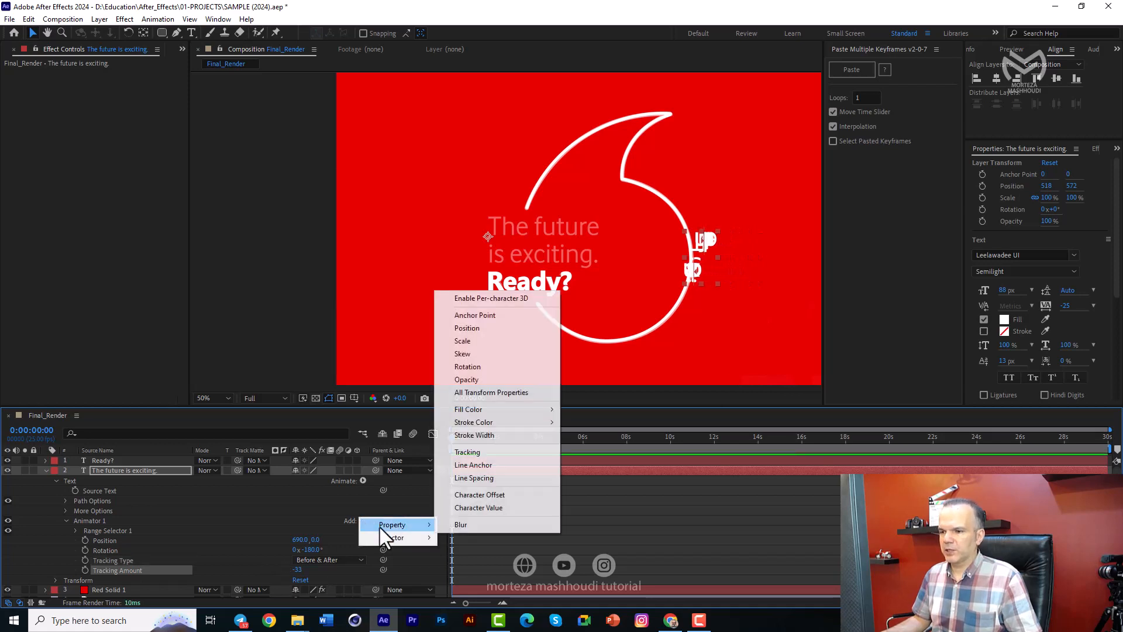
click(486, 478)
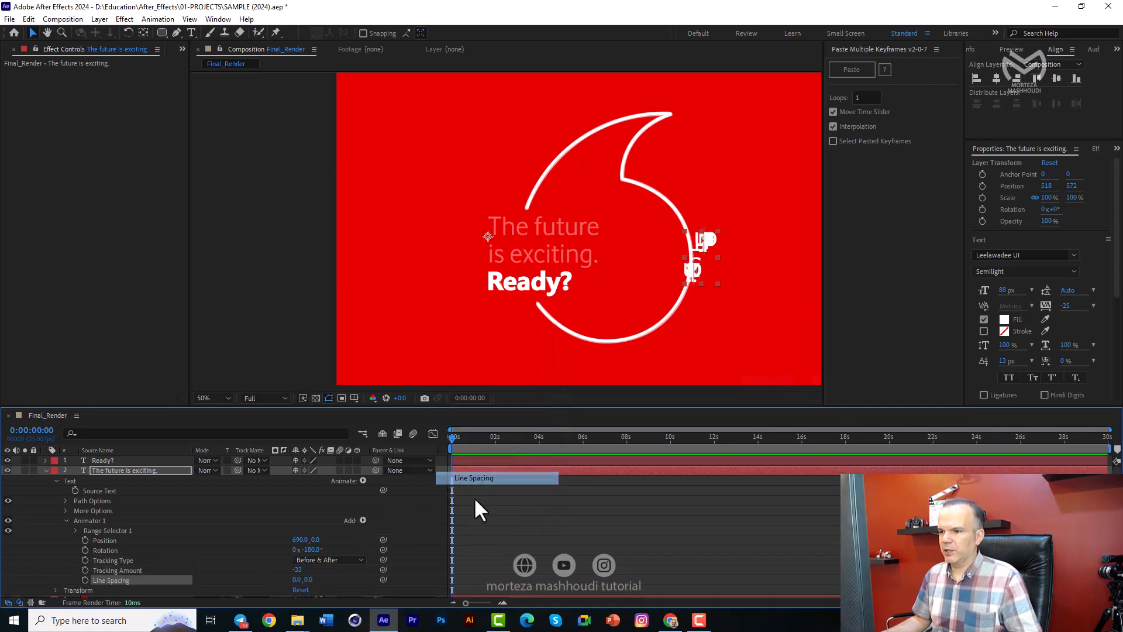
mouse_move(306, 580)
mouse_down()
mouse_move(261, 592)
mouse_move(299, 571)
mouse_up()
Step: Add a Scale property to the text animator and set it to 0%
click(363, 520)
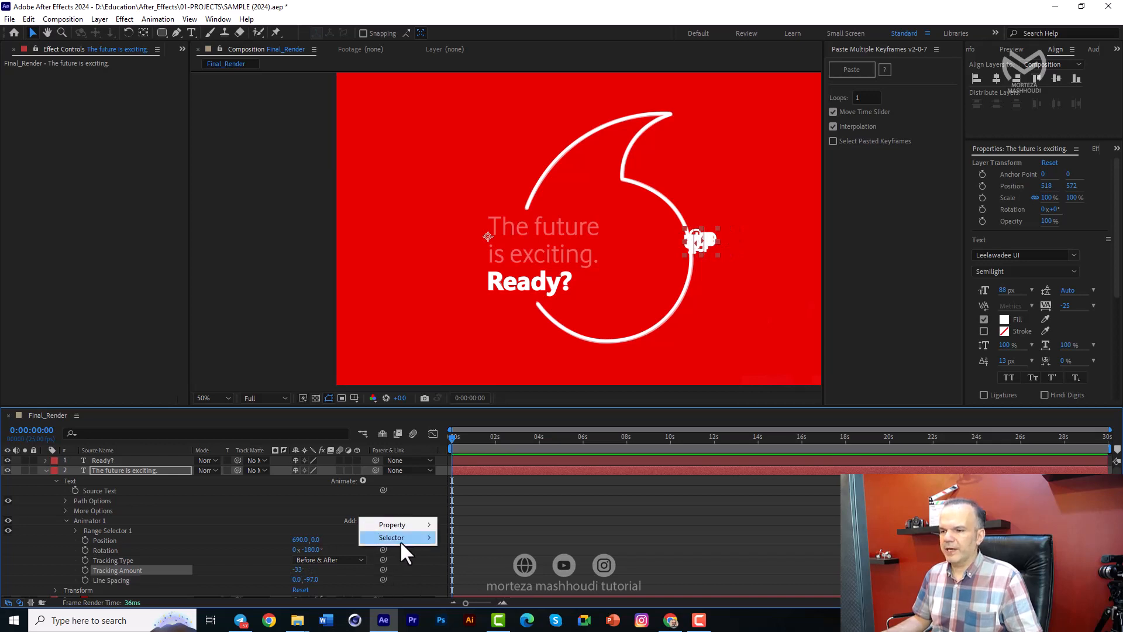
mouse_move(412, 524)
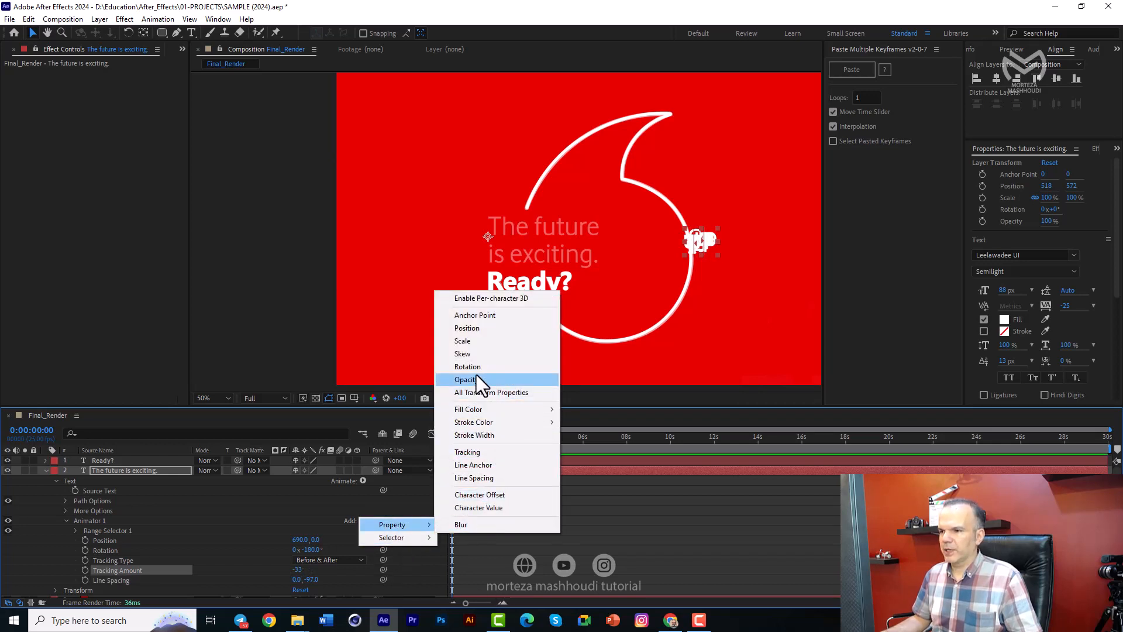
click(476, 341)
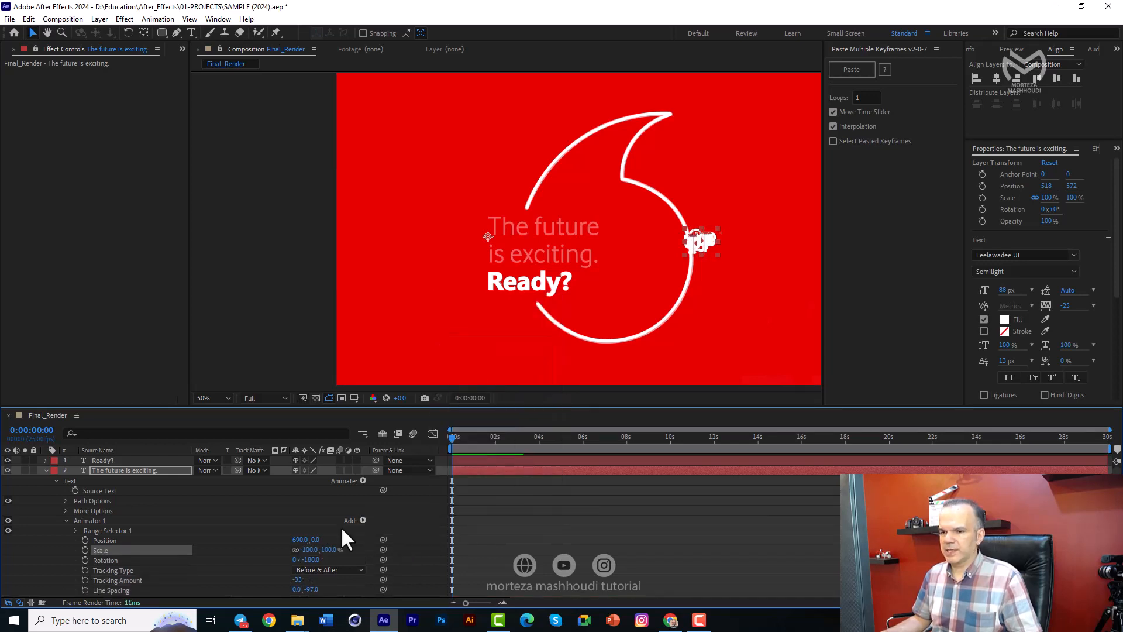
click(310, 550)
text(0)
key(Return)
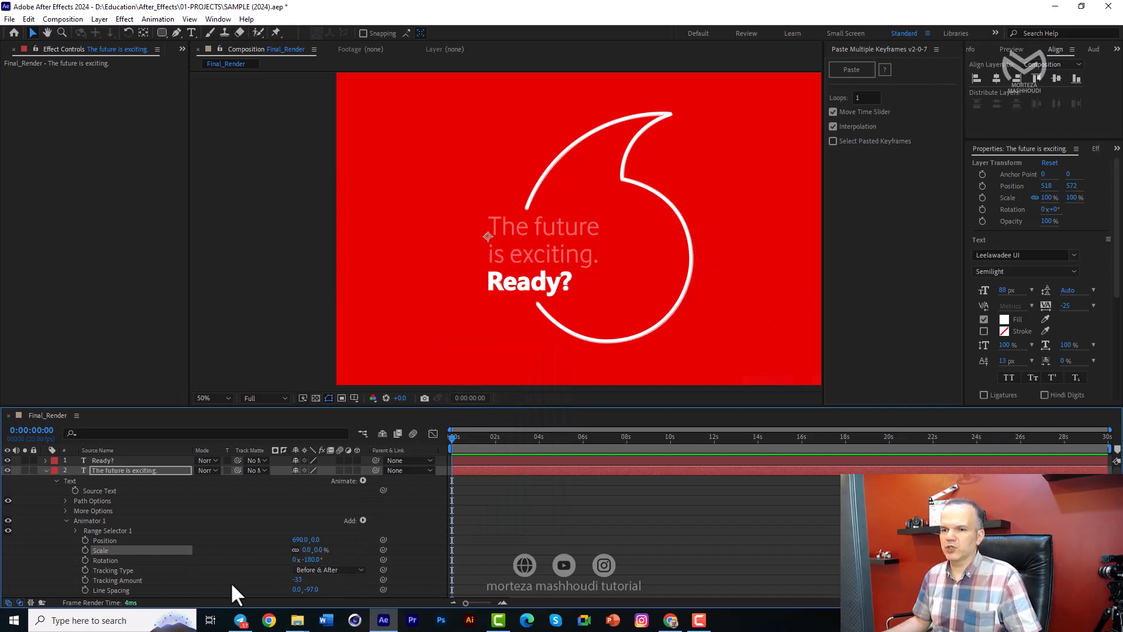
Step: Set the animator's range selector shape to Ramp Up and its offset to -100%
click(75, 531)
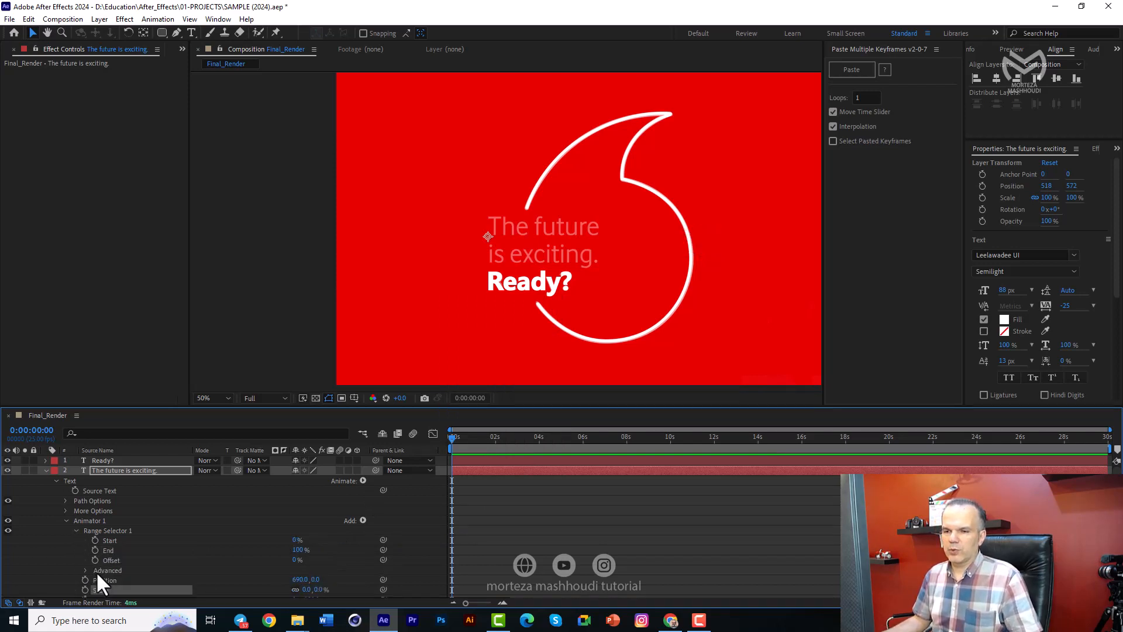
click(86, 571)
scroll(125, 588, down, 2)
click(316, 552)
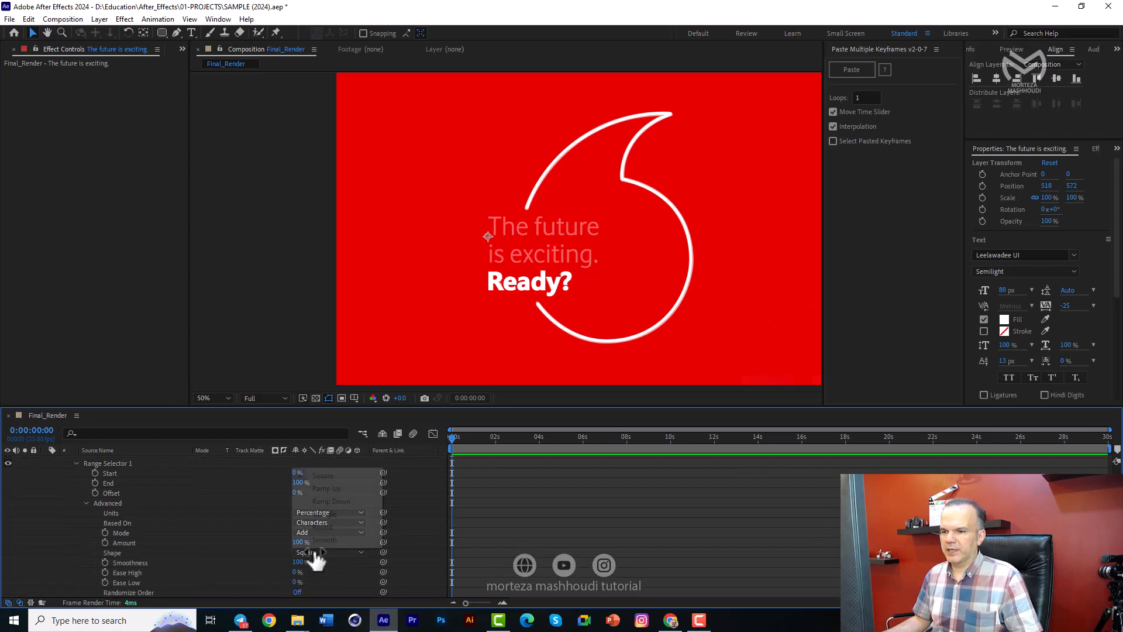
click(328, 488)
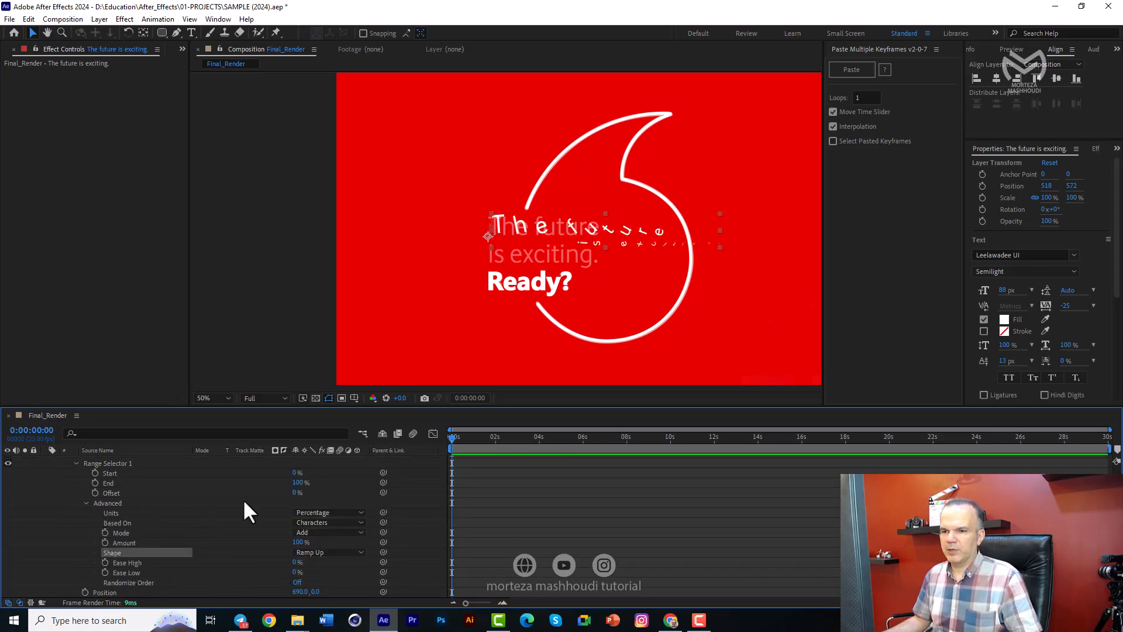
drag(298, 492, 88, 518)
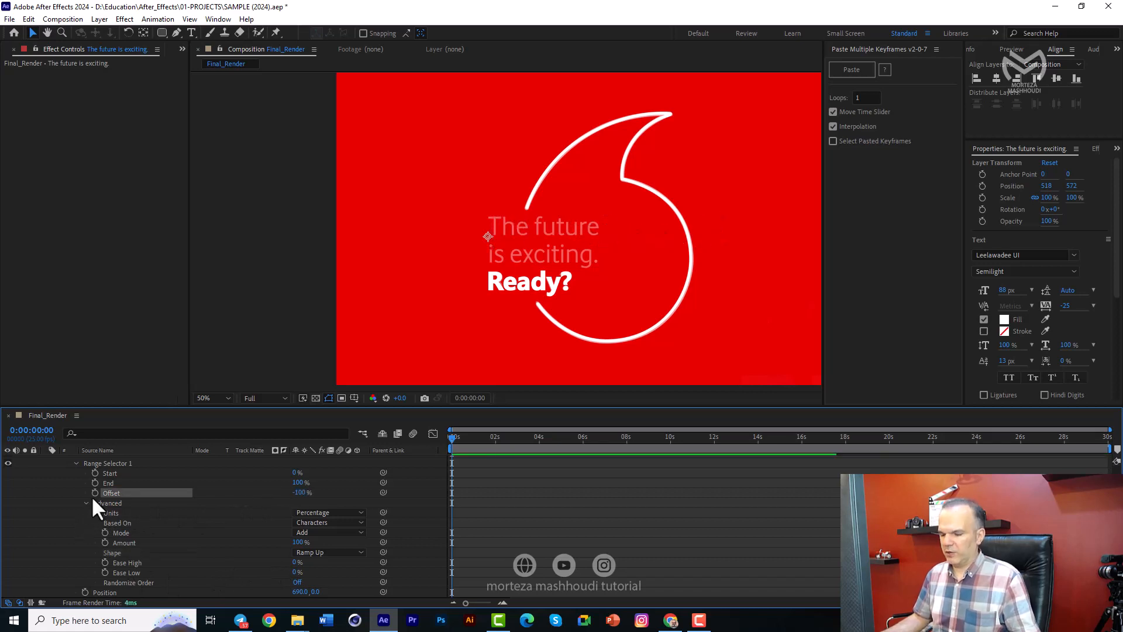
Step: Shift the "The future is exciting." layer so it starts at 0:00:00:10
key(space)
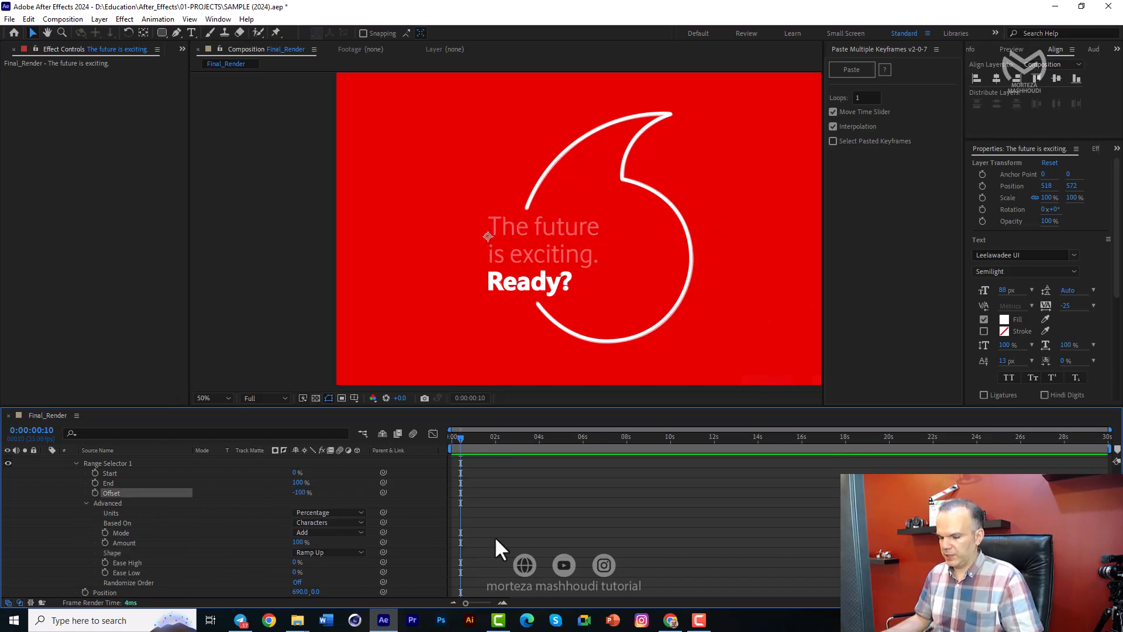
right_click(514, 514)
click(496, 525)
scroll(496, 527, up, 3)
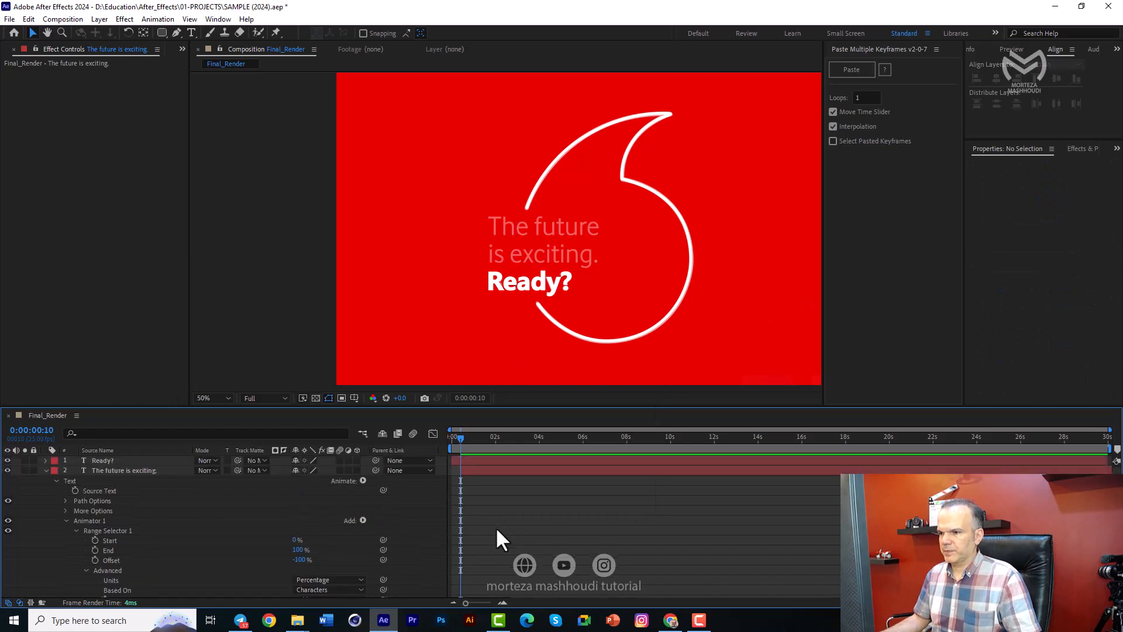
click(486, 470)
scroll(437, 553, down, 3)
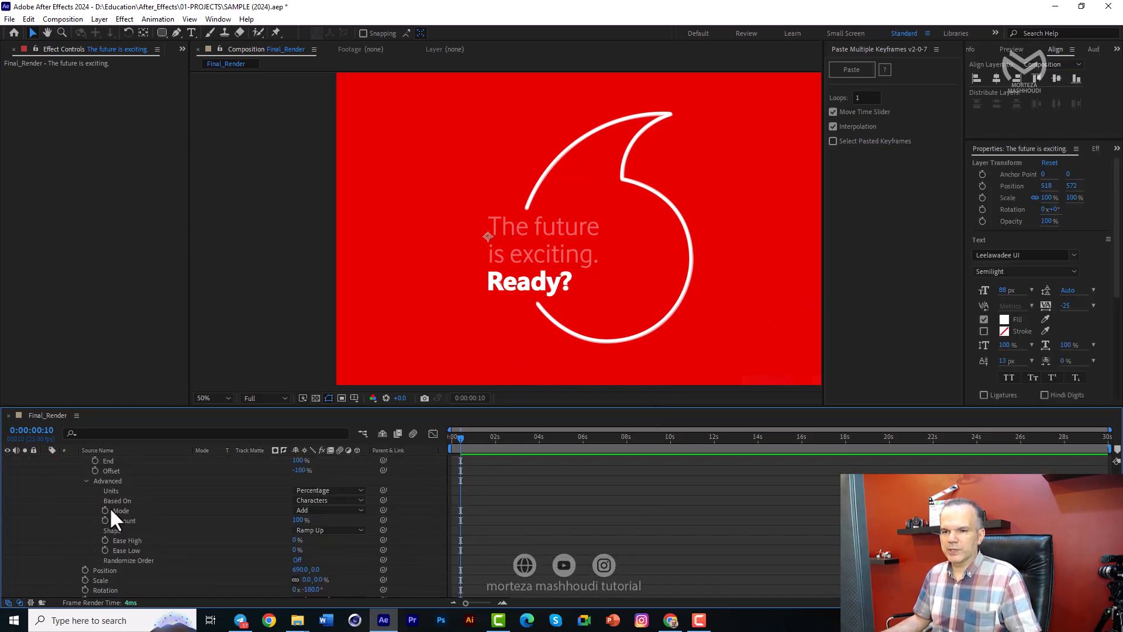
Step: Keyframe the range selector's offset from -100% at 0:00:00:10 to 100% at 0:00:01:15
click(95, 471)
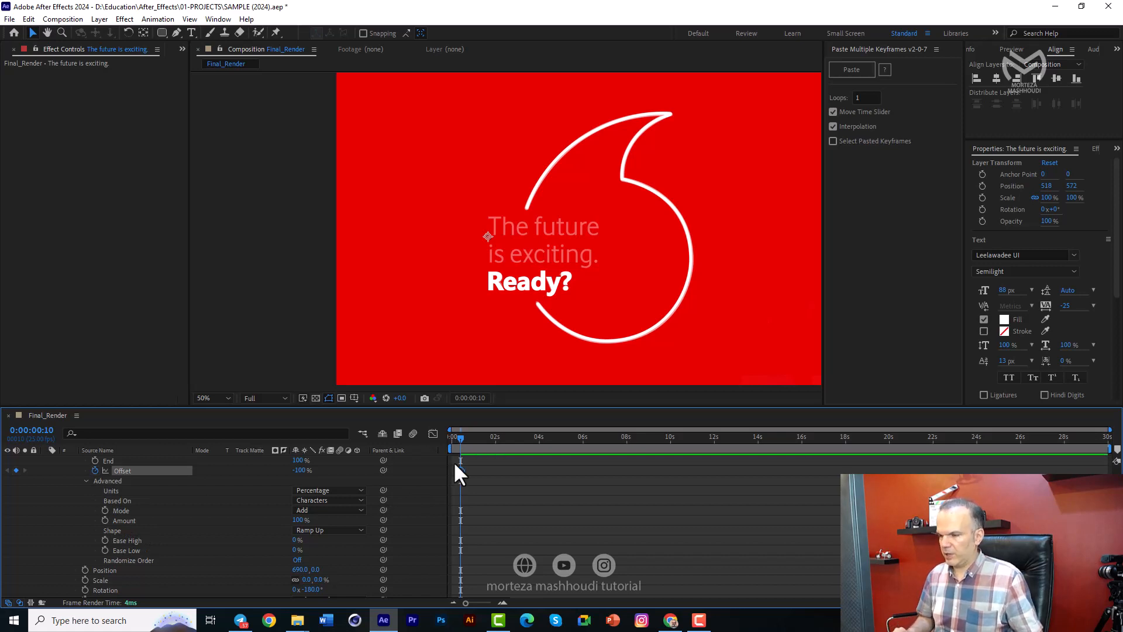
key(shift+Page_Down)
key(shift+Page_Down)
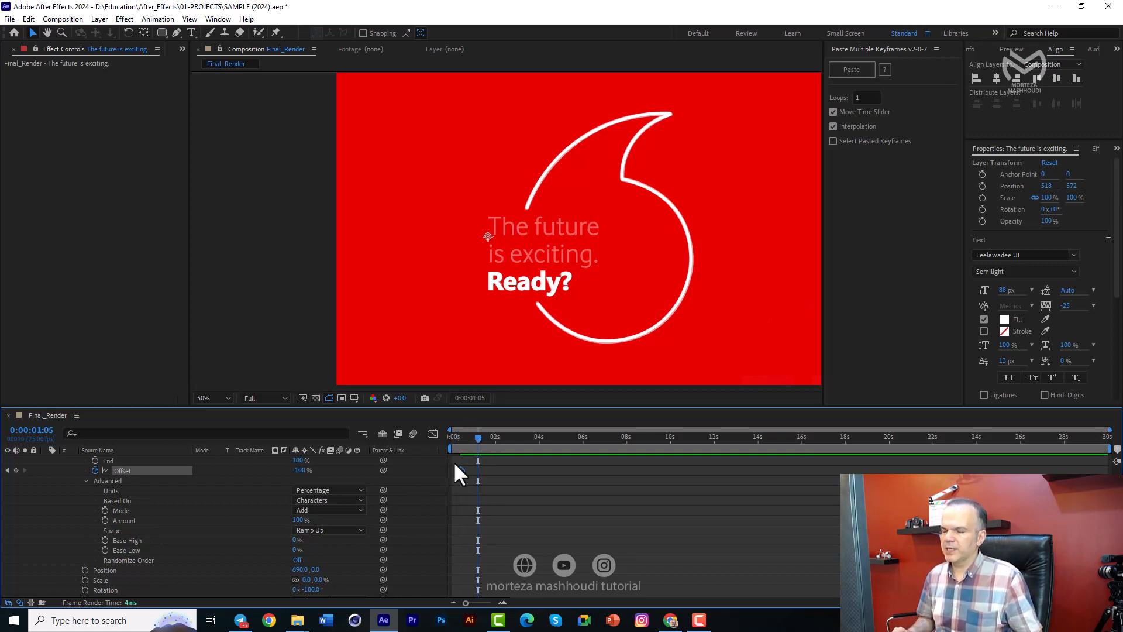
key(shift+Page_Down)
drag(299, 470, 433, 465)
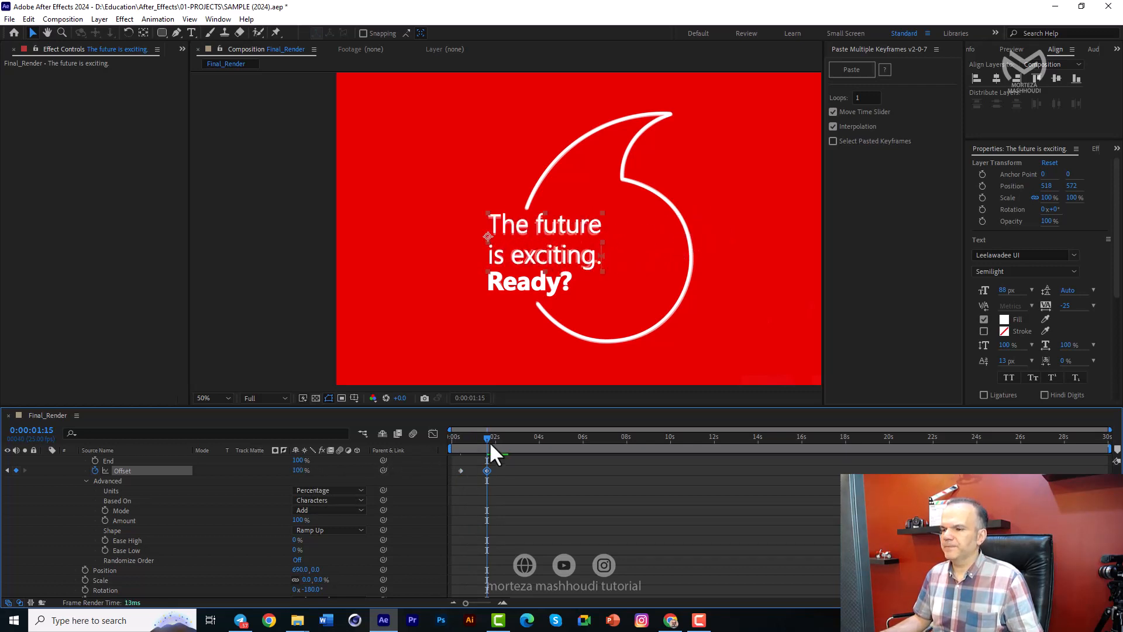
Step: Copy Animator 1 onto the "Ready?" layer at 0:00:02:00 and start that layer at the same time
key(shift+Page_Down)
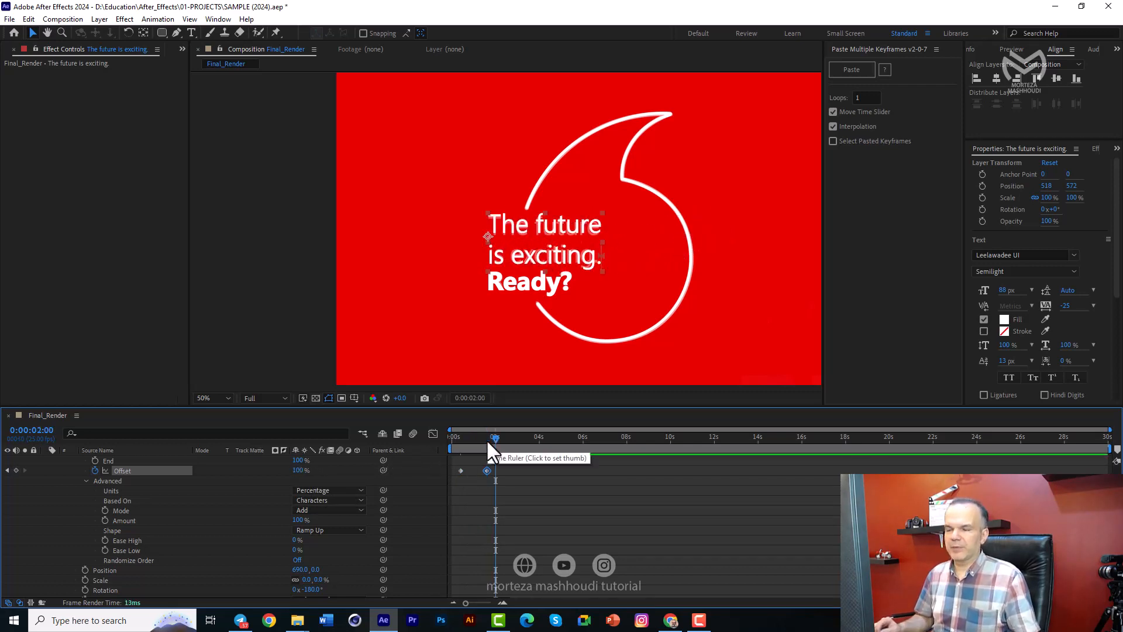
scroll(514, 535, up, 3)
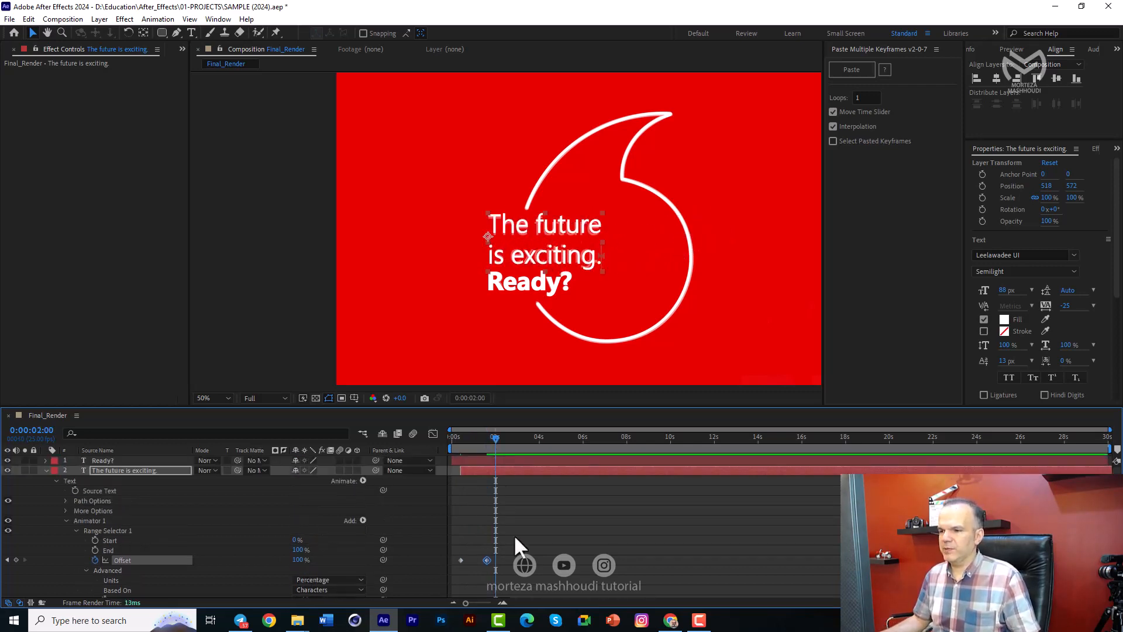
click(88, 522)
click(113, 461)
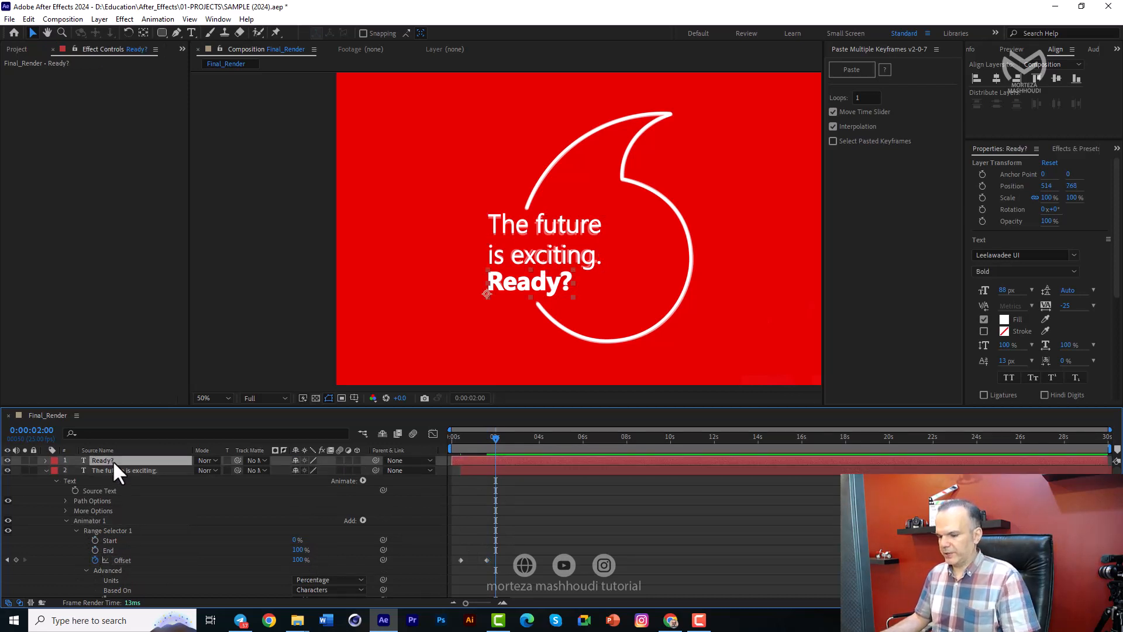
key(ctrl+v)
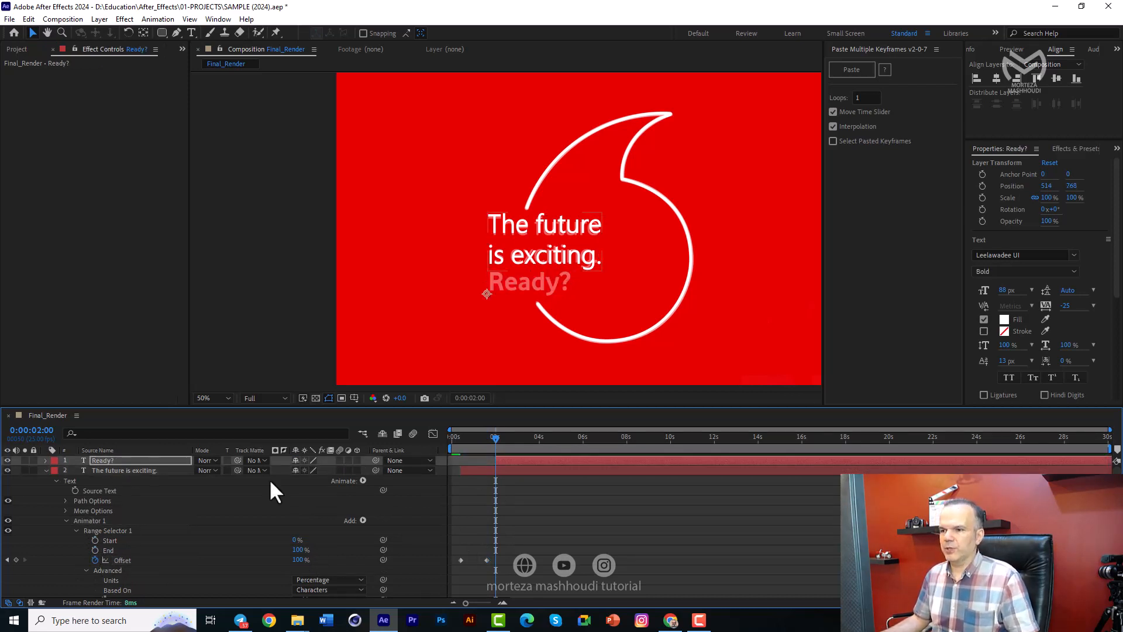
Step: Preview the "Ready?" animation and shorten it by moving its last Offset keyframe to 0:00:02:10
key(space)
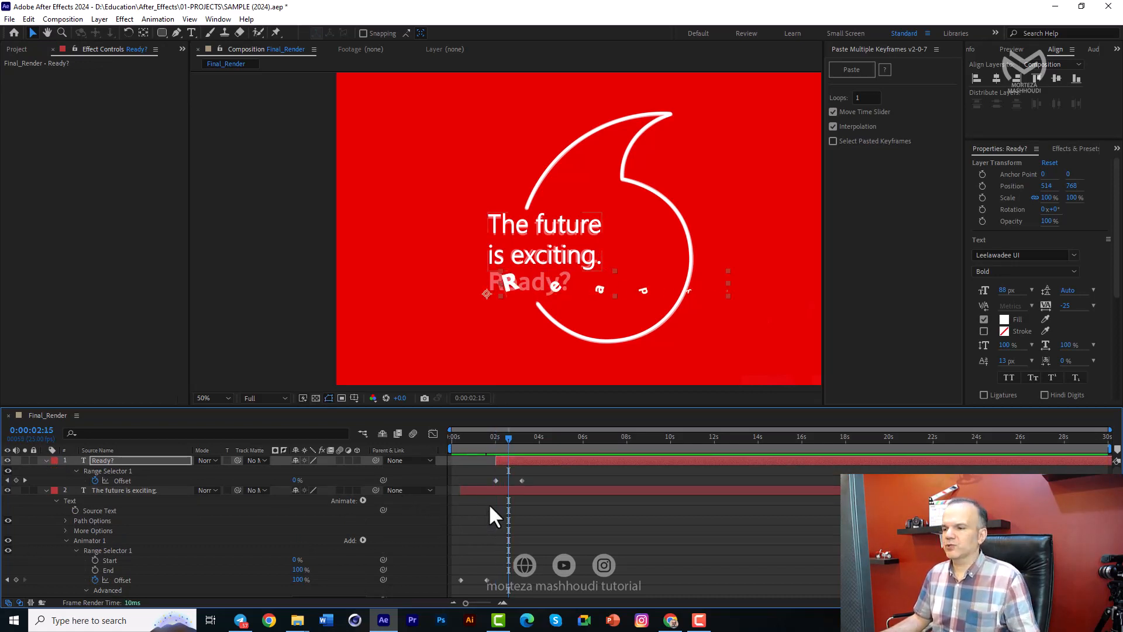
click(494, 438)
key(space)
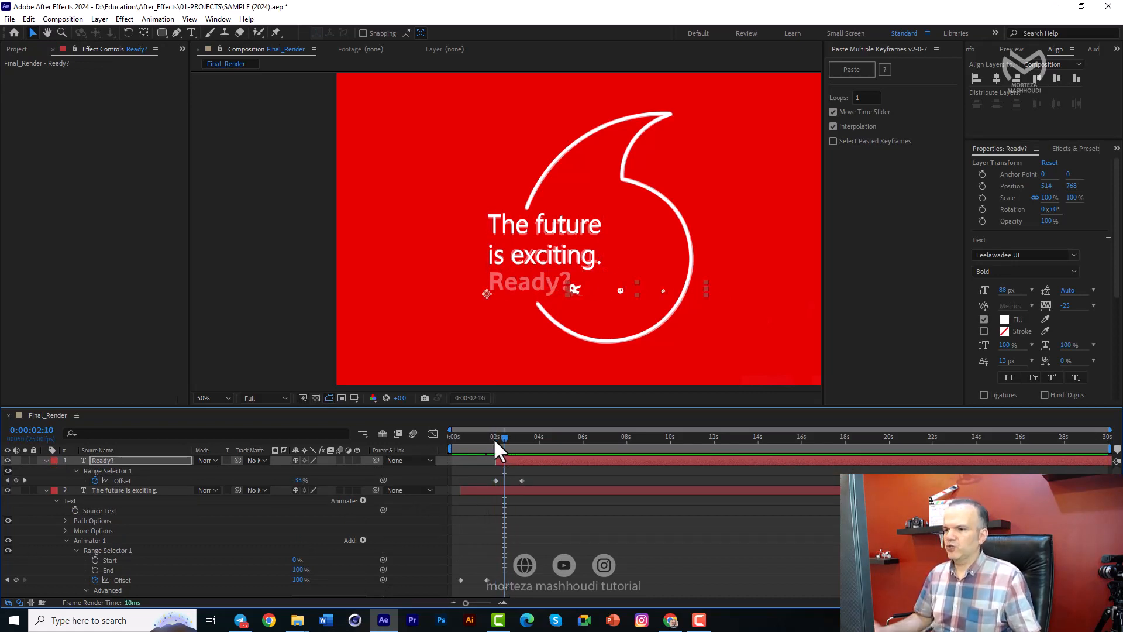
drag(522, 480, 504, 480)
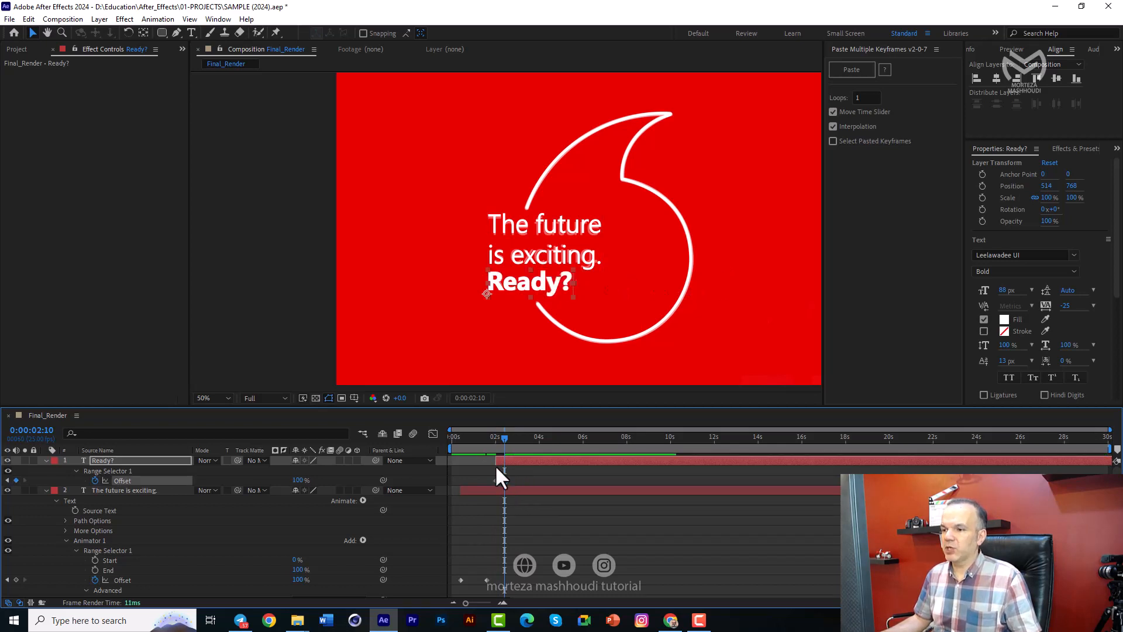
Step: Collapse the properties of both text layers and preview the text animation from the beginning
click(46, 490)
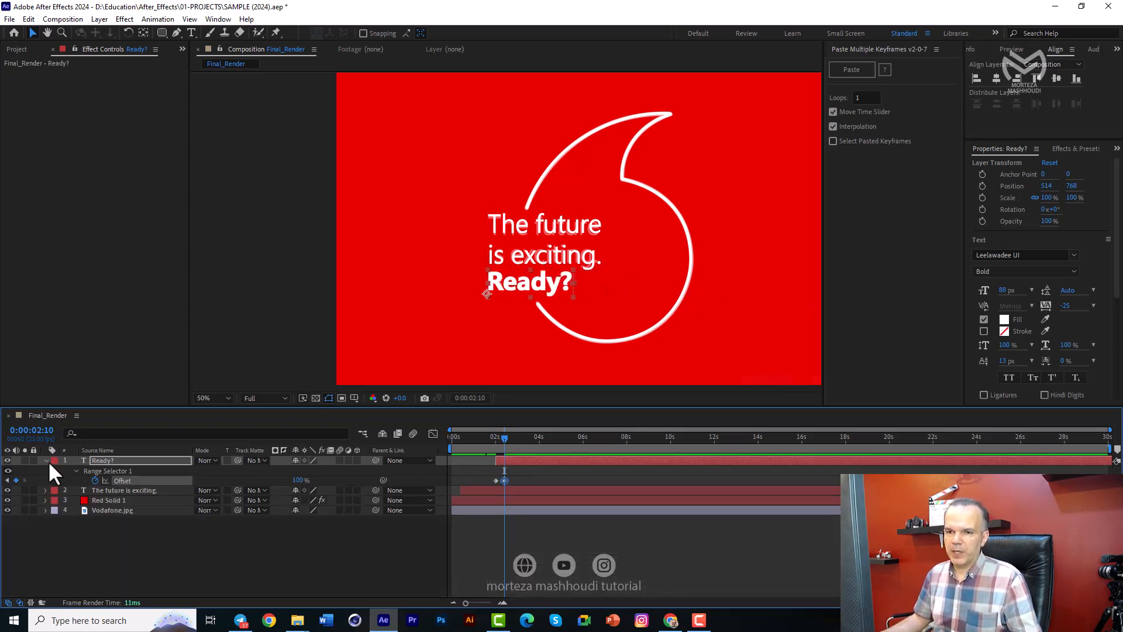
click(46, 460)
key(space)
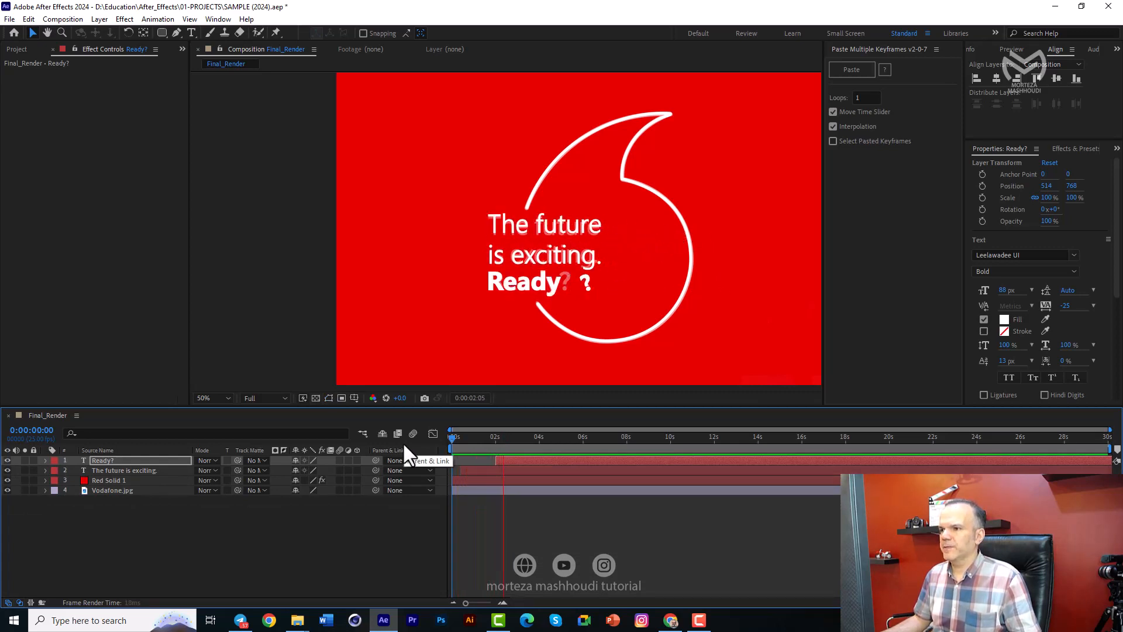
key(space)
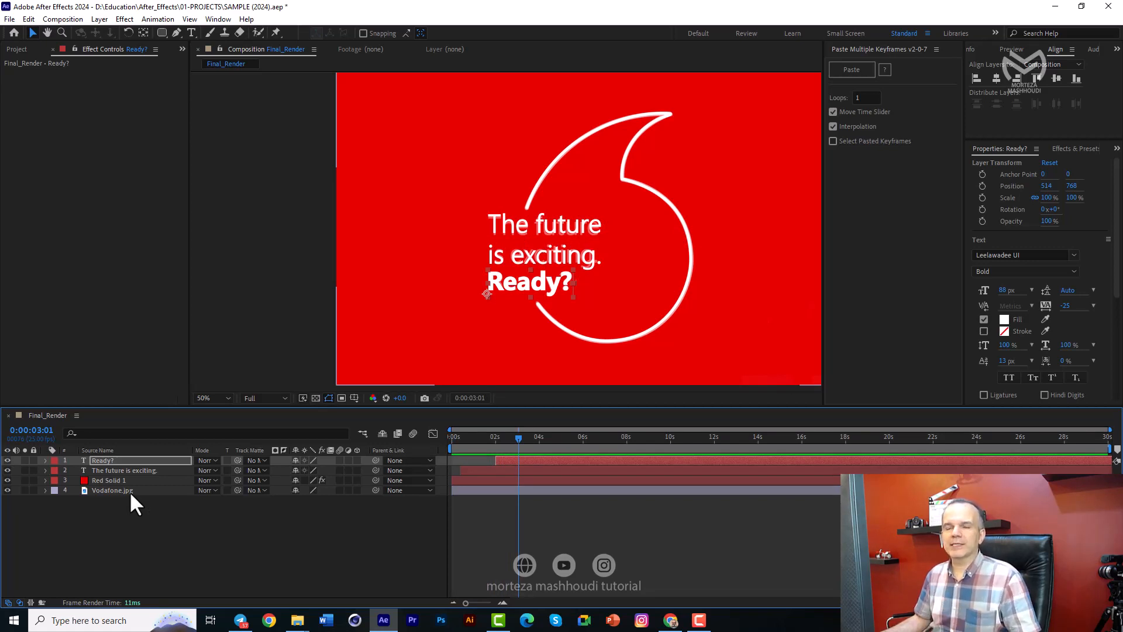
Step: Delete the Vodafone.jpg reference layer and set the red solid's opacity to 100%
click(129, 490)
key(Delete)
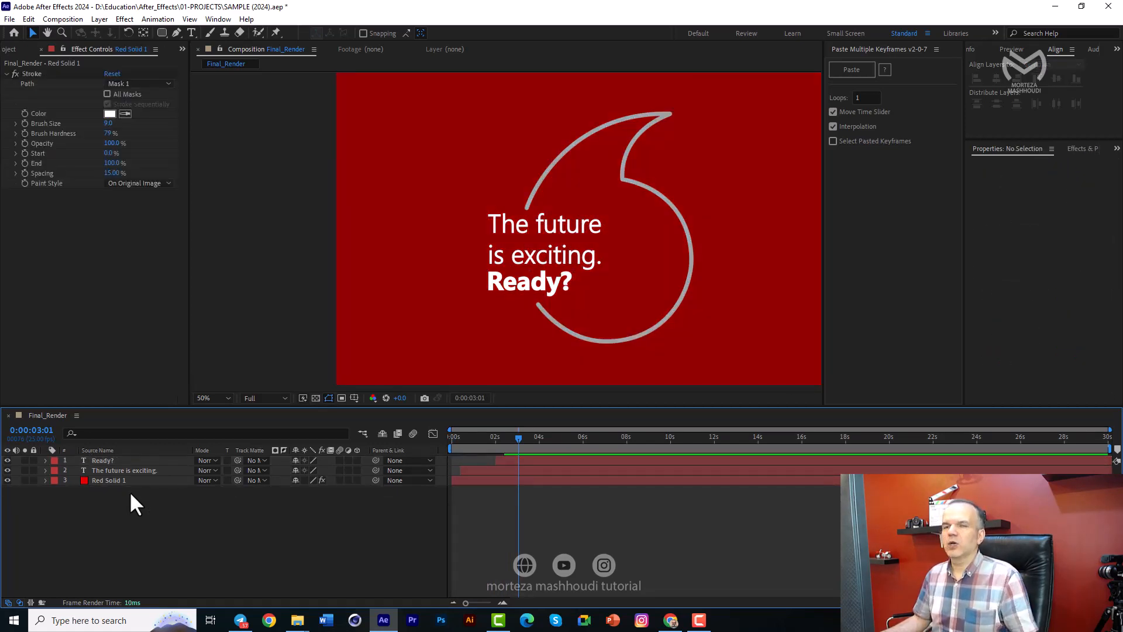
click(132, 481)
key(t)
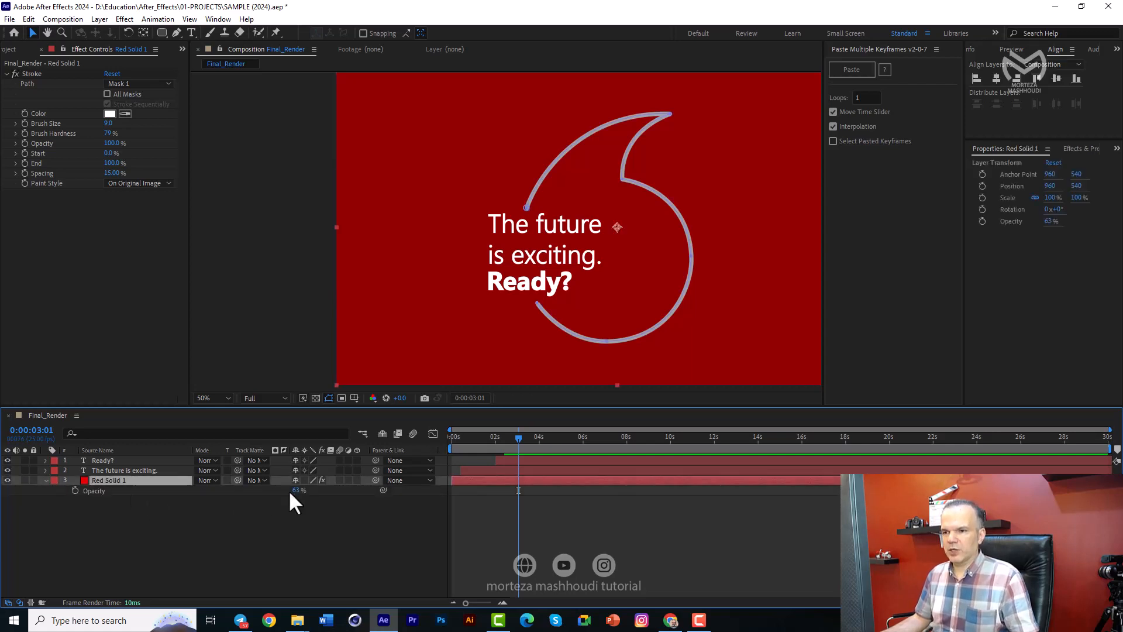
drag(295, 490, 406, 491)
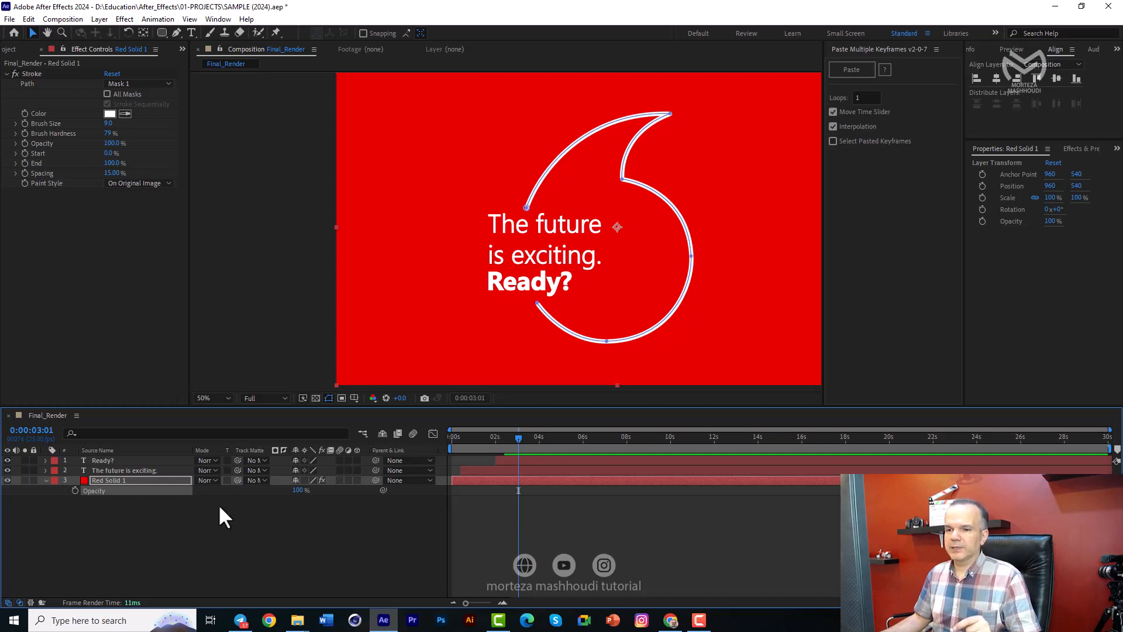
Step: Keyframe the Stroke effect's End on the red solid from 0% at 0:00:03:01 to 100% at 0:00:05:01
click(131, 484)
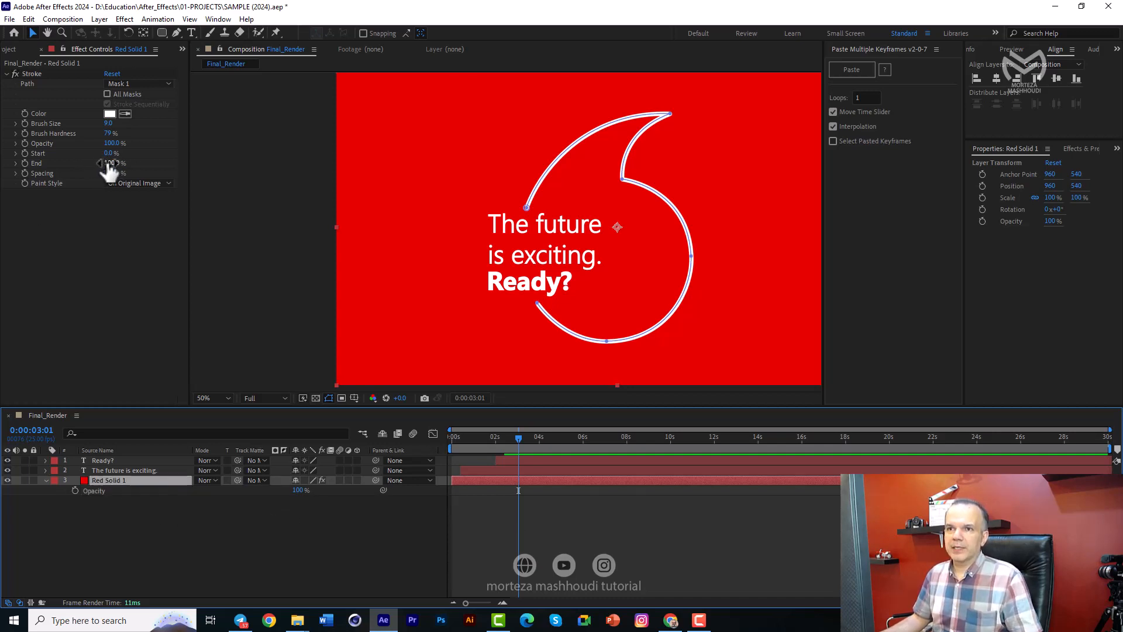
drag(111, 170, 6, 173)
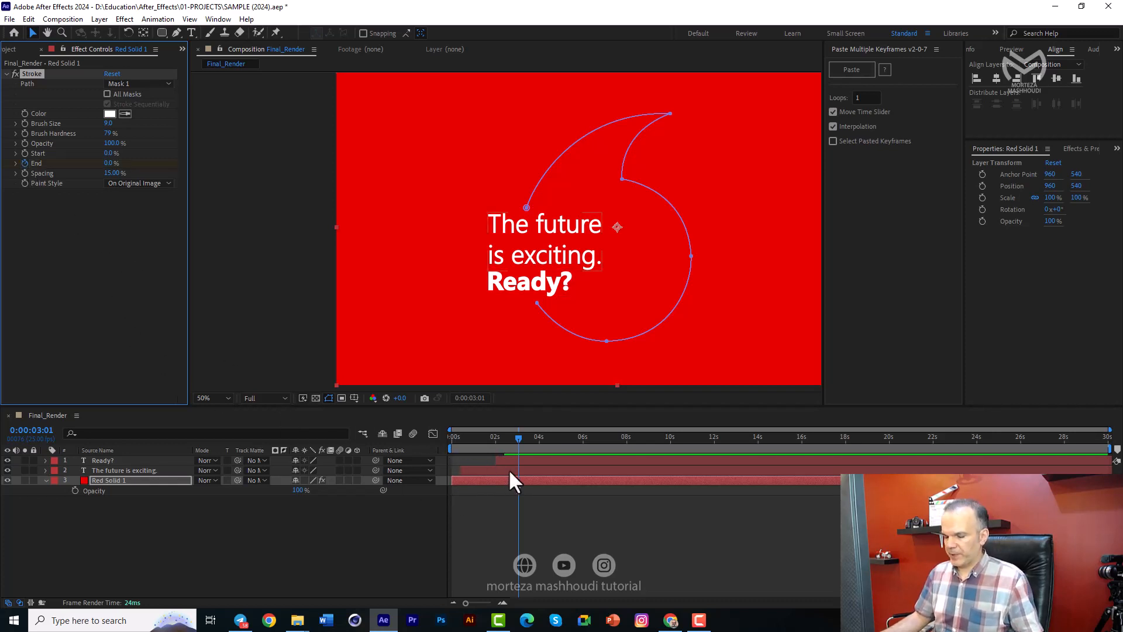
key(alt+shift+j)
text(+200)
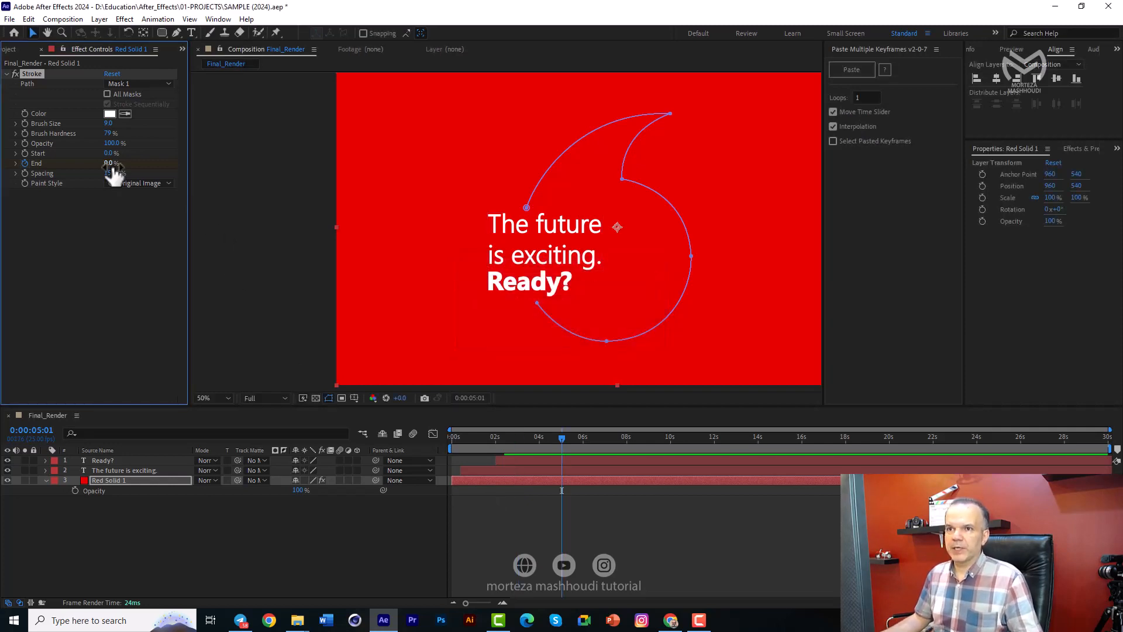
drag(111, 163, 208, 168)
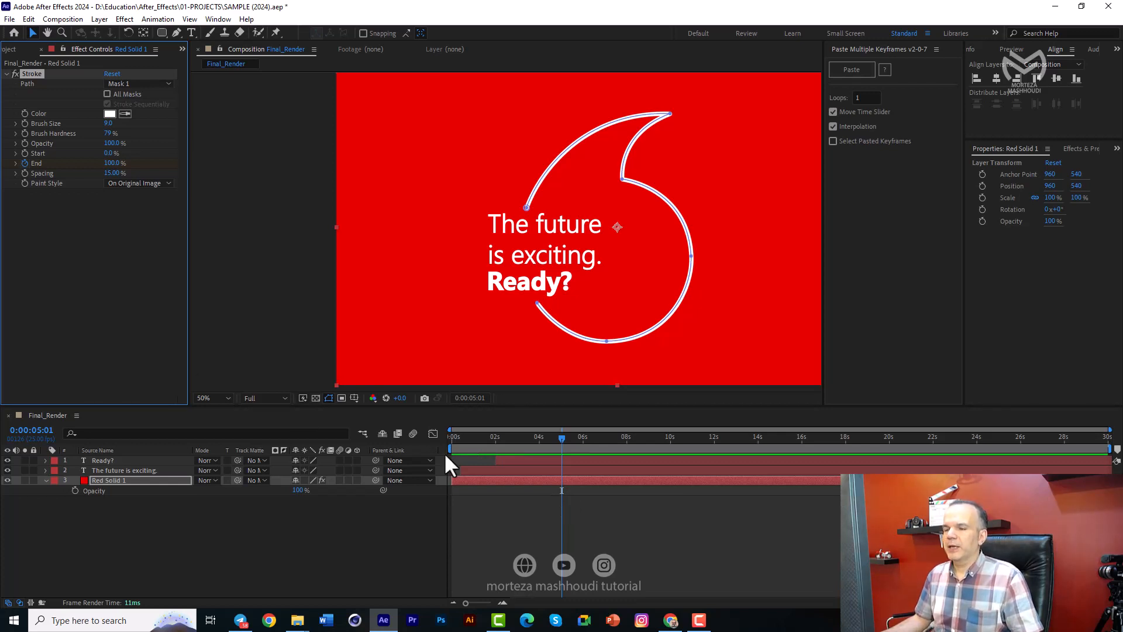
Step: Duplicate the Stroke effect and set the copy's color to yellow FFF33B
click(9, 74)
key(ctrl+d)
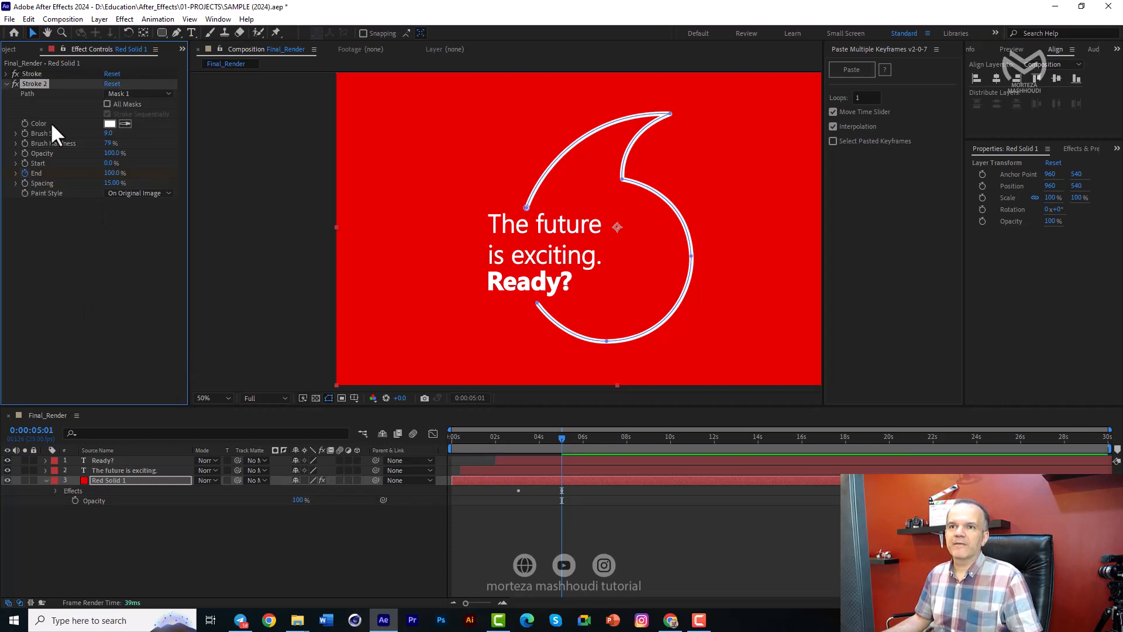
click(109, 124)
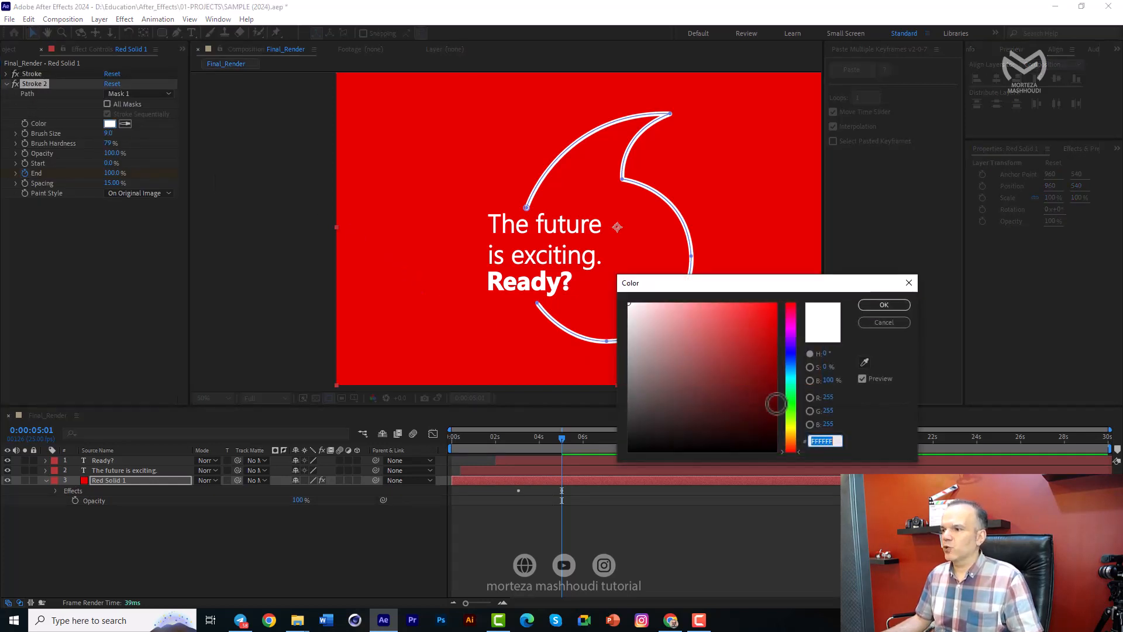
click(790, 426)
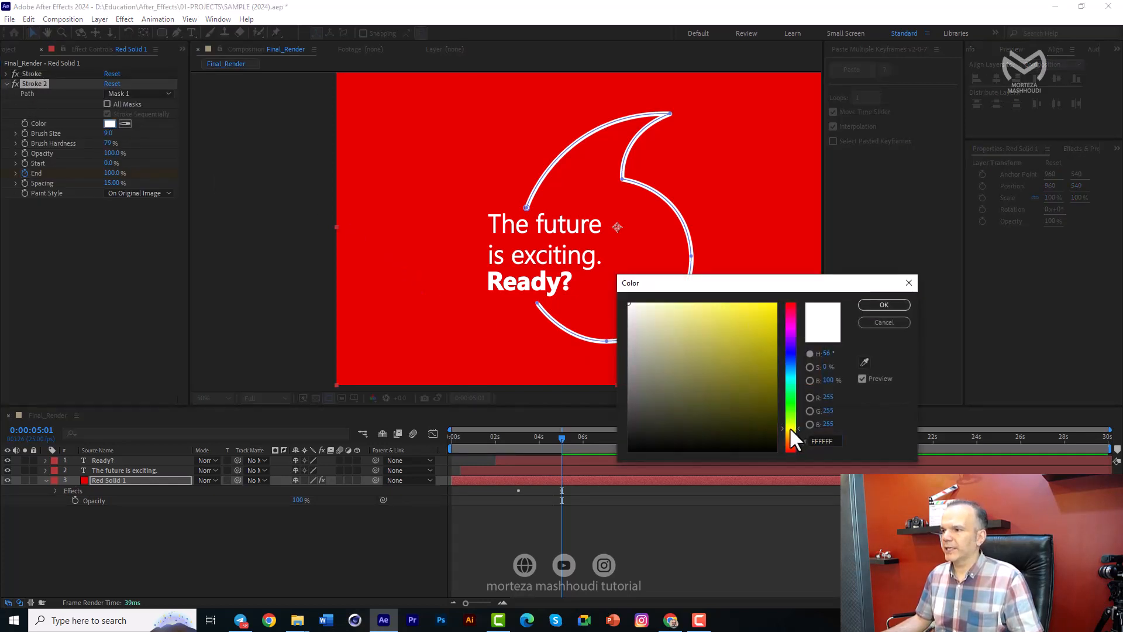
drag(757, 320, 743, 303)
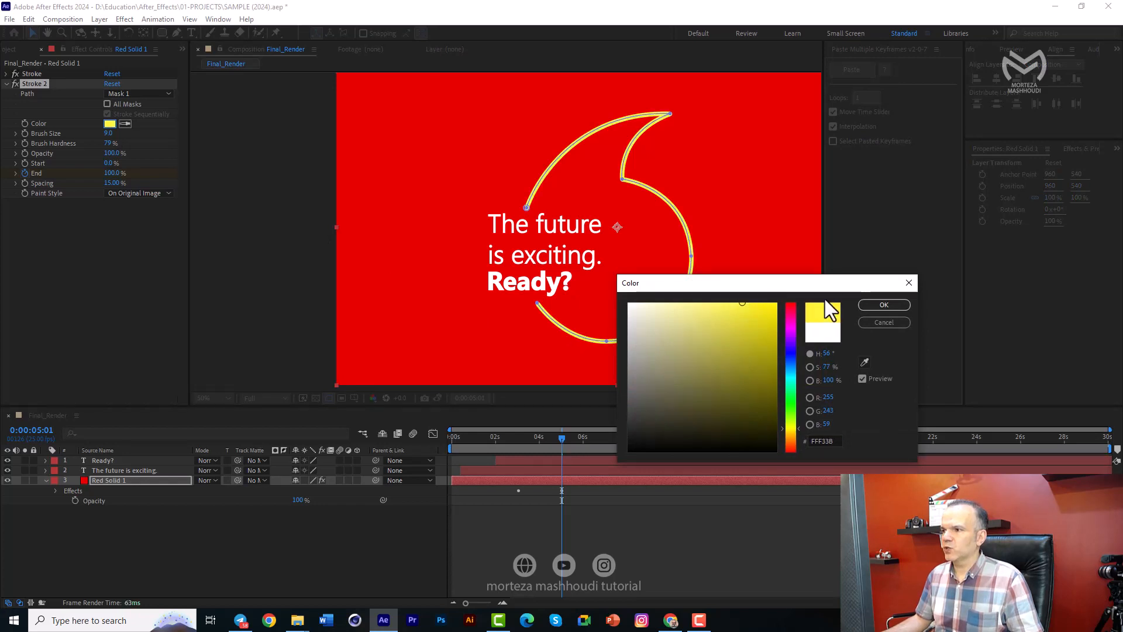
click(878, 305)
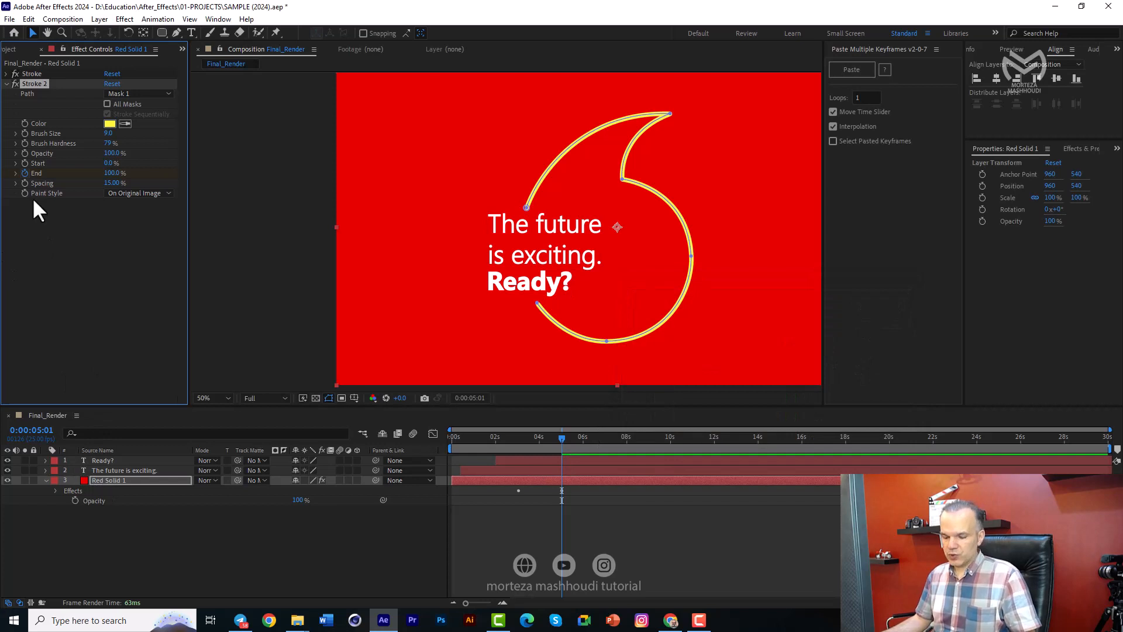
Step: Keyframe Stroke 2's Start from 0% at 0:00:03:01 to 100% at 0:00:05:01 and show only the keyframed properties
key(u)
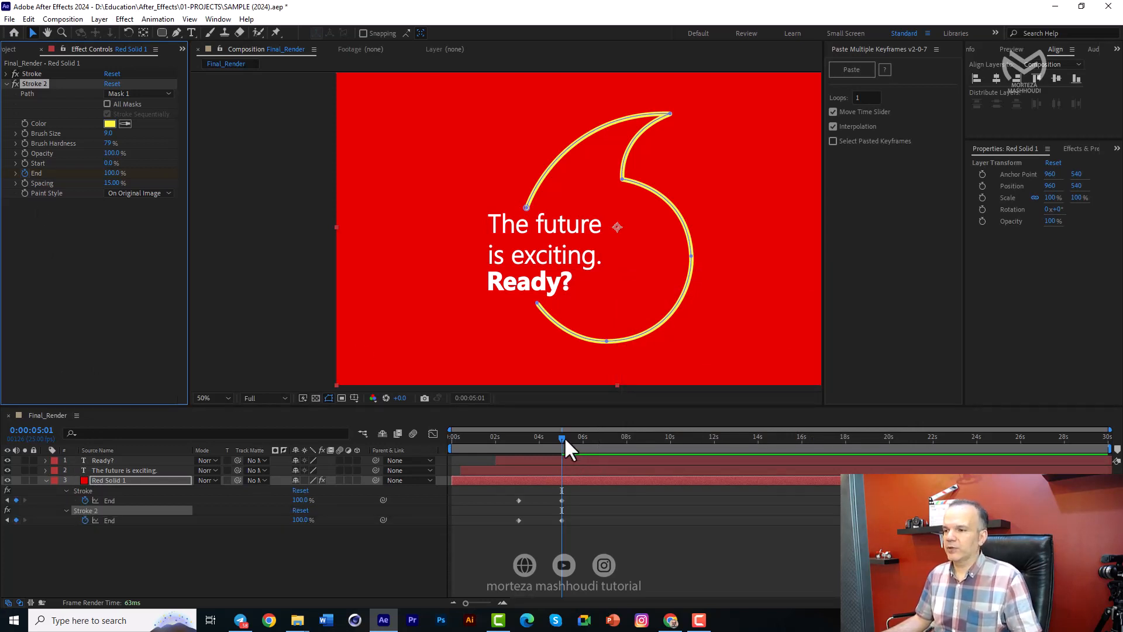
drag(564, 437, 527, 437)
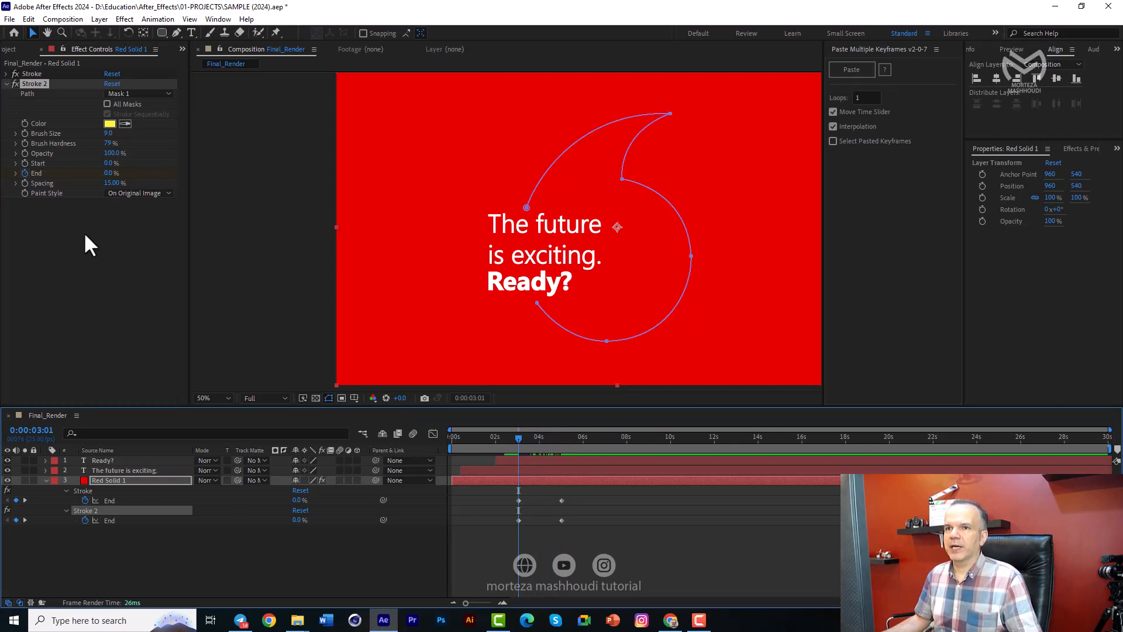
click(109, 234)
drag(535, 438, 559, 439)
drag(110, 165, 389, 177)
key(u)
key(u)
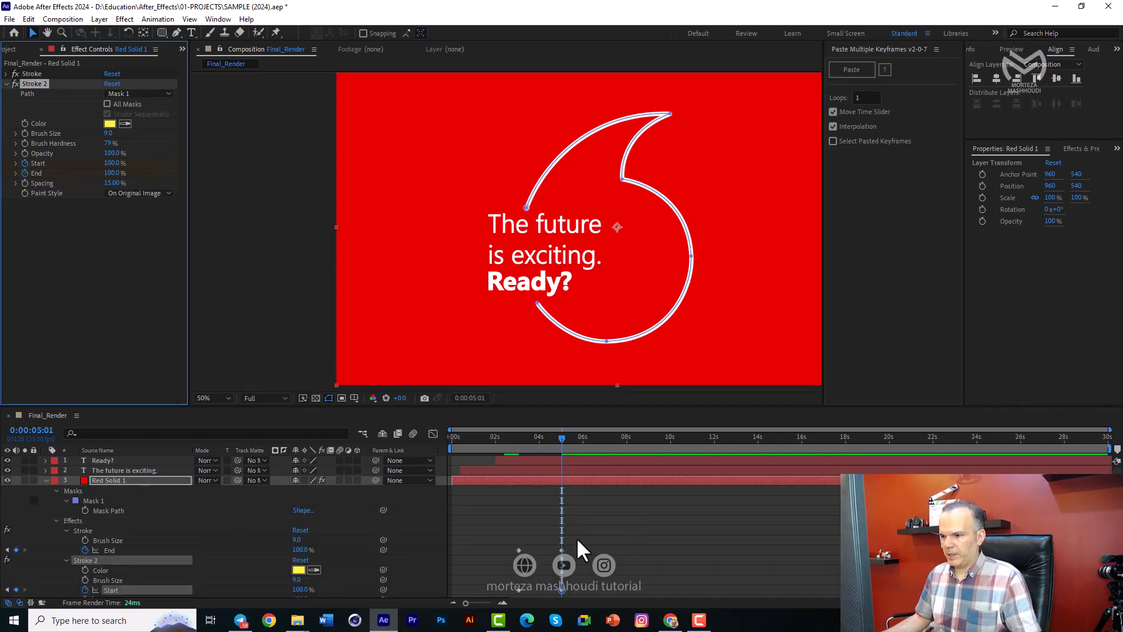
key(u)
key(u)
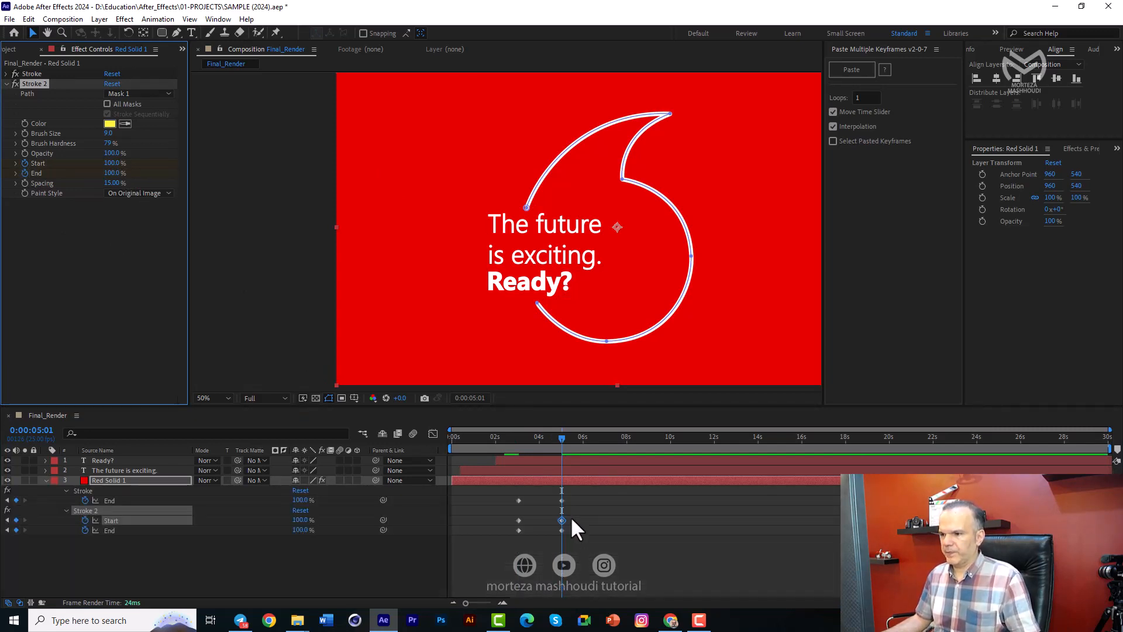
Step: Shift both Stroke 2 Start keyframes so the first sits at 0:00:03:05, and preview the yellow segment travelling along the outline
drag(571, 516, 515, 520)
click(521, 448)
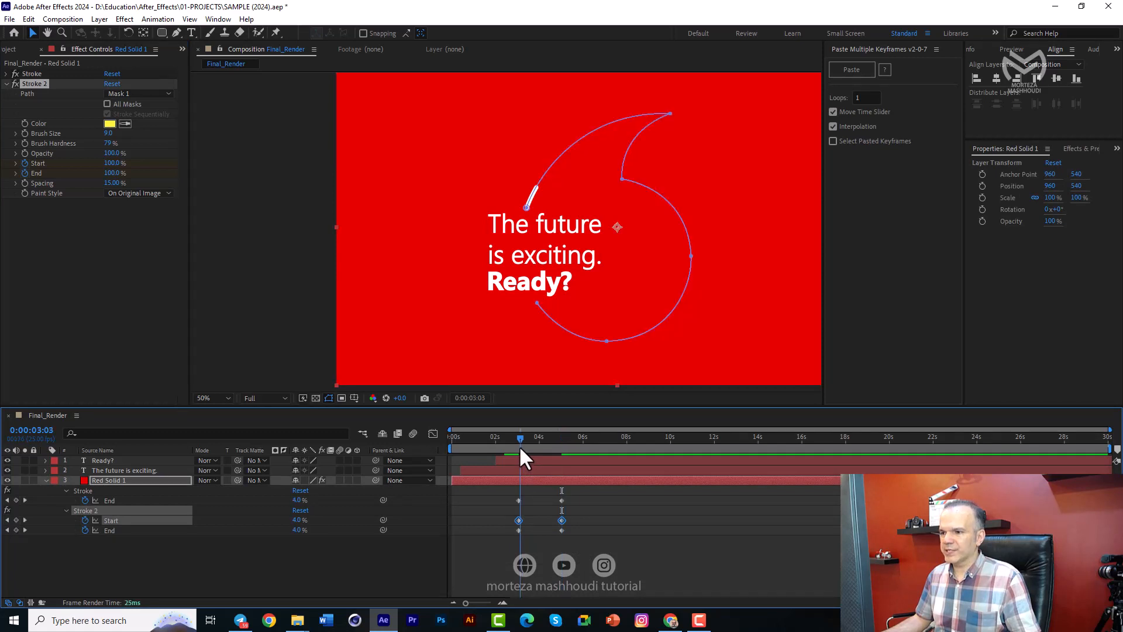
shift+click(519, 521)
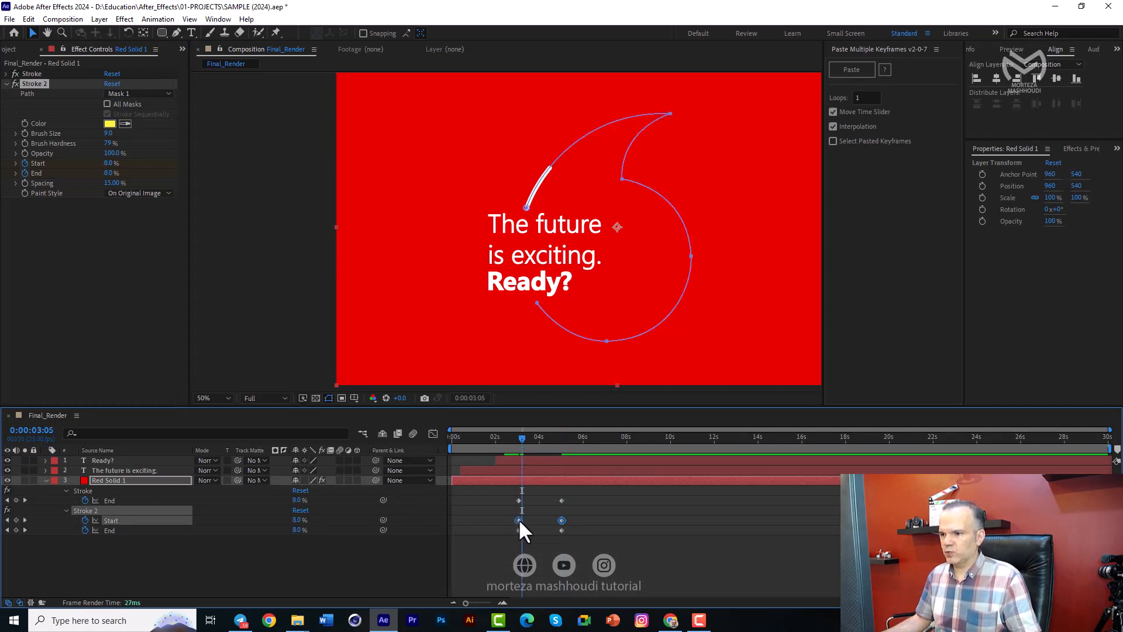
double_click(518, 520)
click(616, 353)
drag(520, 517, 523, 518)
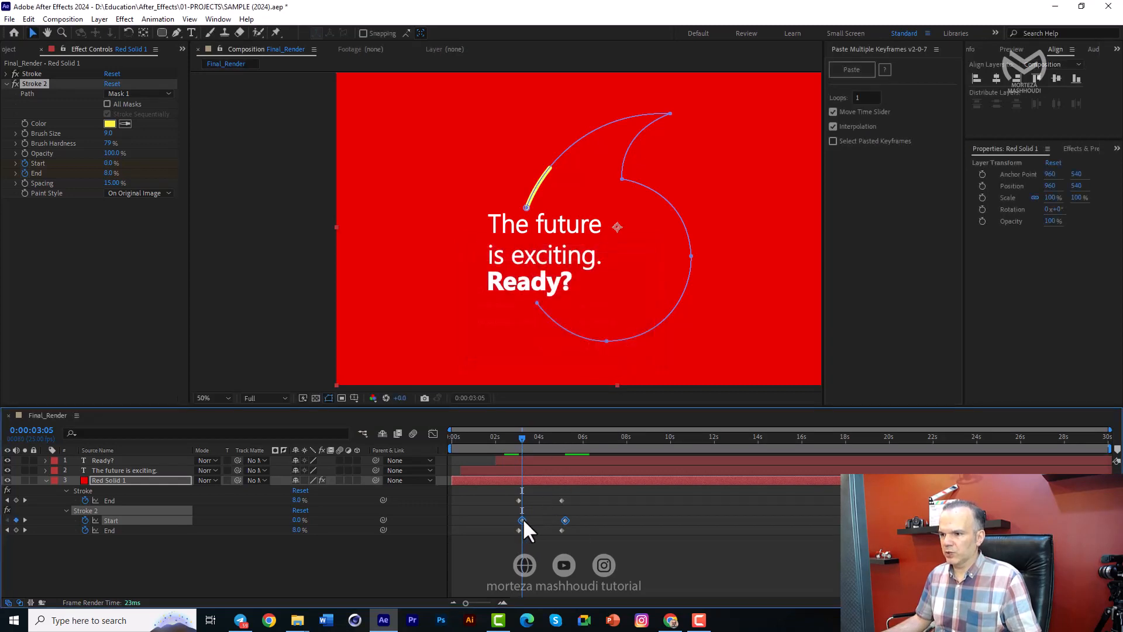
click(517, 436)
drag(517, 437, 537, 437)
key(space)
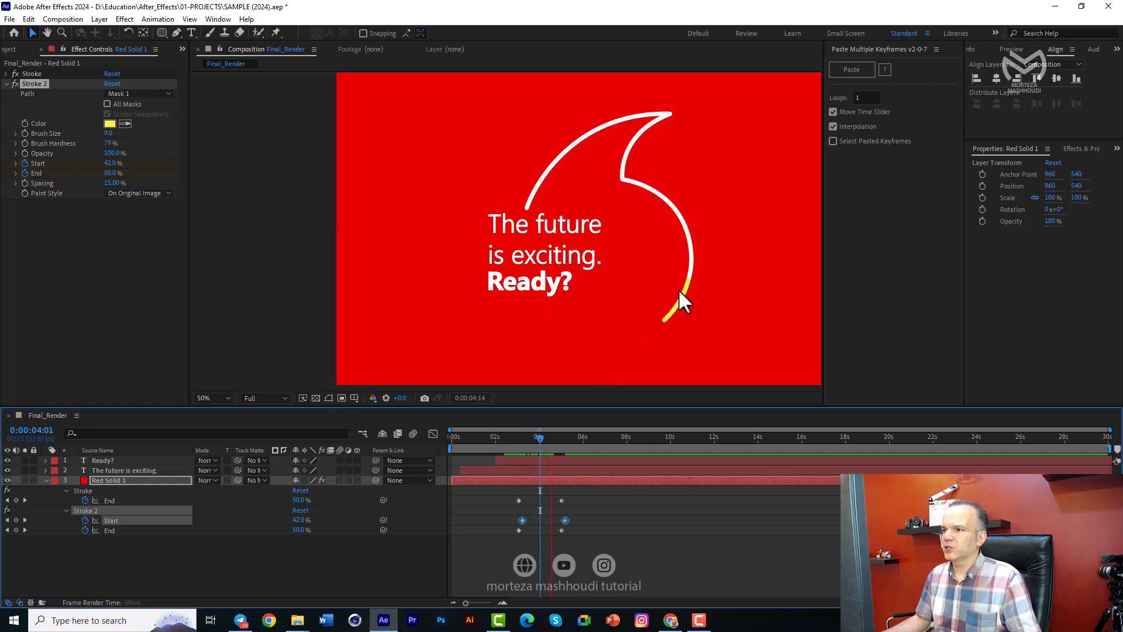
drag(576, 438, 523, 446)
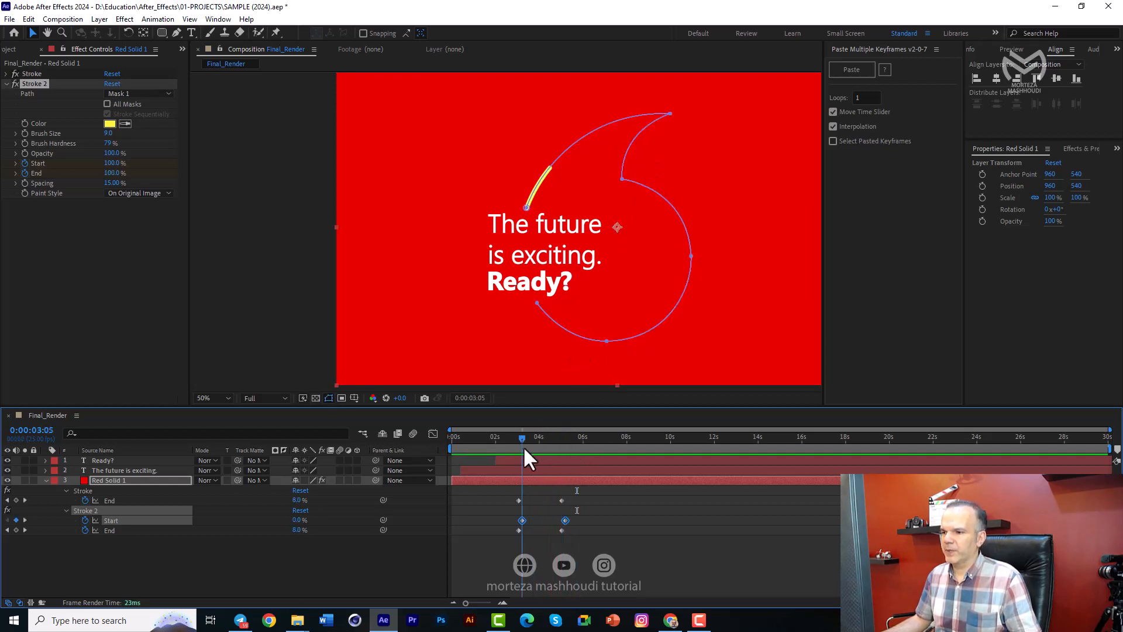
Step: Duplicate Stroke 2 and set the Stroke 3 copy's color to a deeper yellow, FFD200
click(30, 87)
key(ctrl+d)
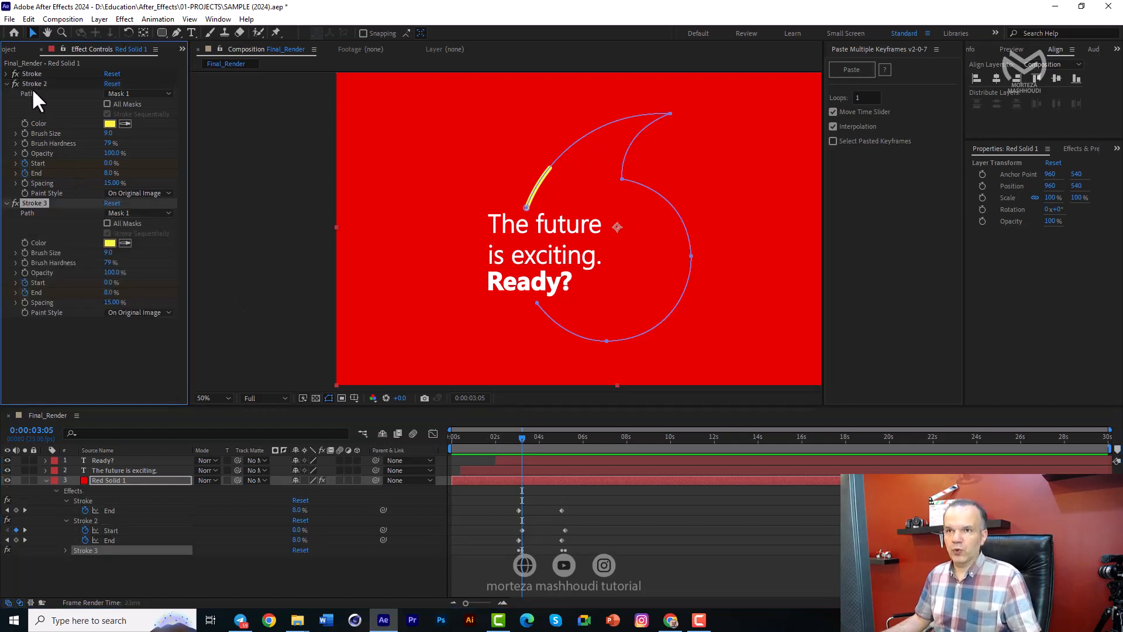
click(109, 243)
mouse_move(644, 328)
mouse_down()
mouse_move(760, 337)
mouse_move(754, 311)
mouse_move(777, 302)
mouse_up()
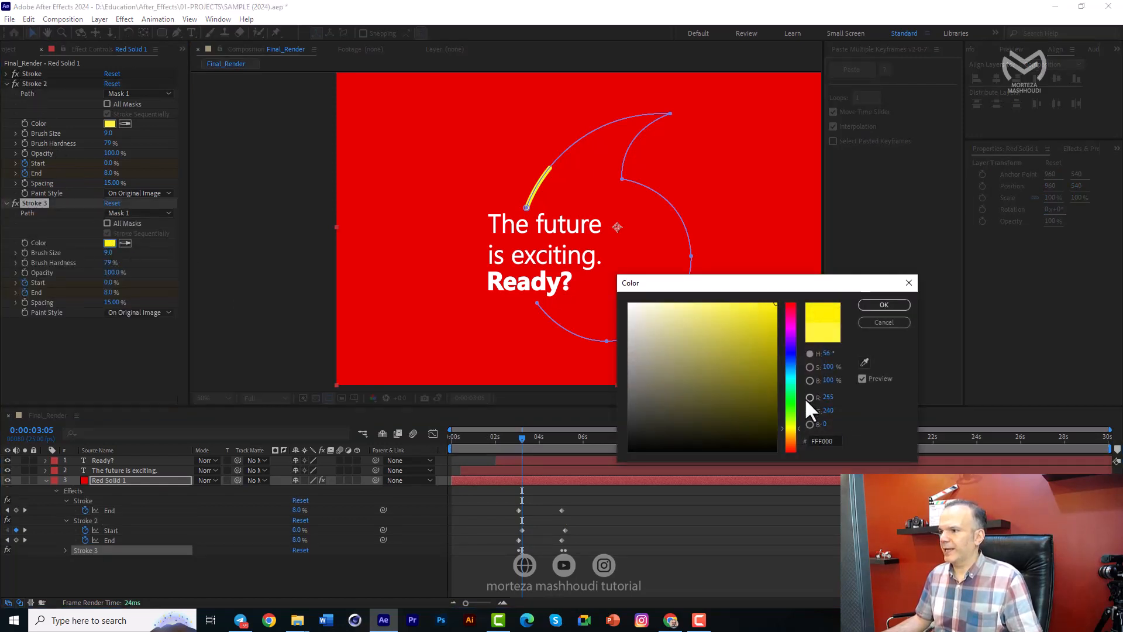
click(796, 430)
drag(795, 430, 799, 430)
click(878, 305)
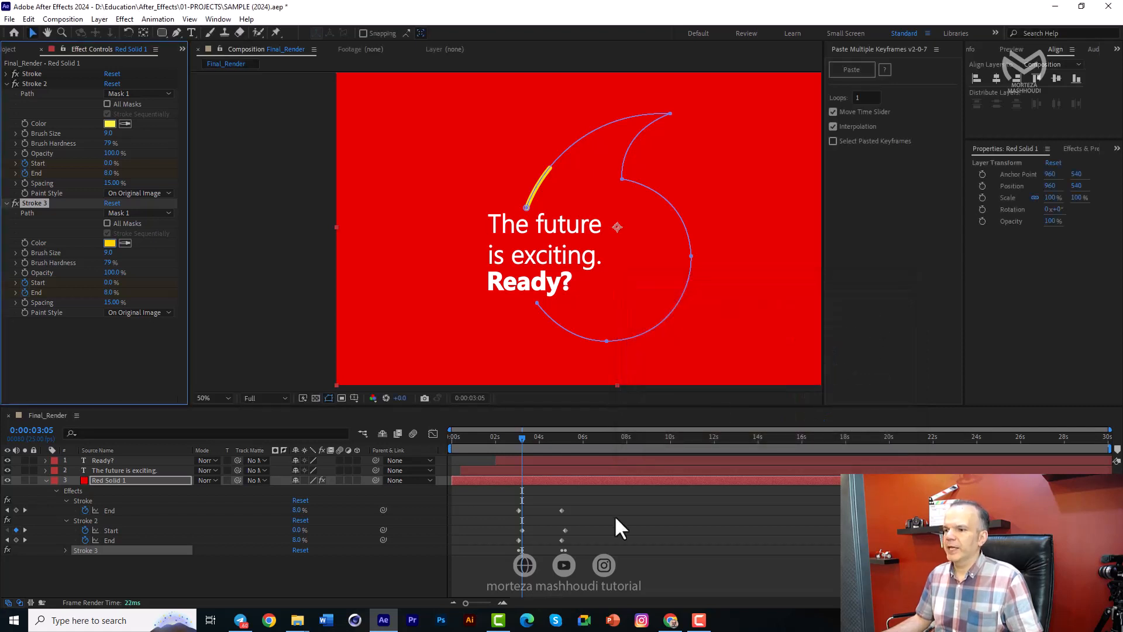
Step: Reveal Stroke 3's keyframes and shift its Start and End keyframes together so End begins at 0:00:03:05
key(u)
key(u)
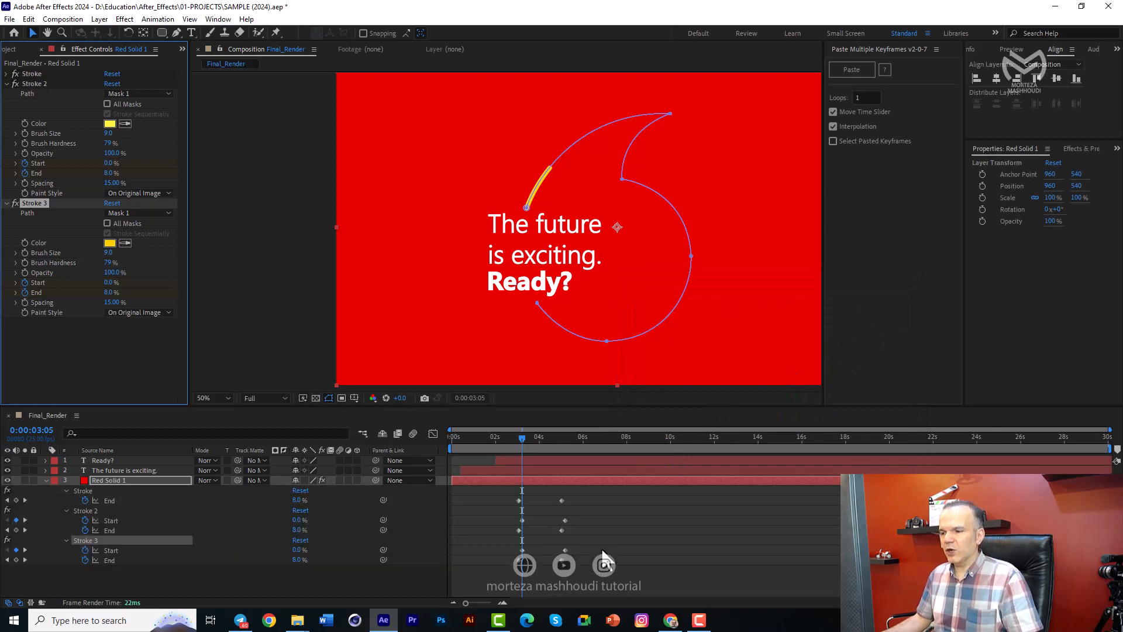
key(=)
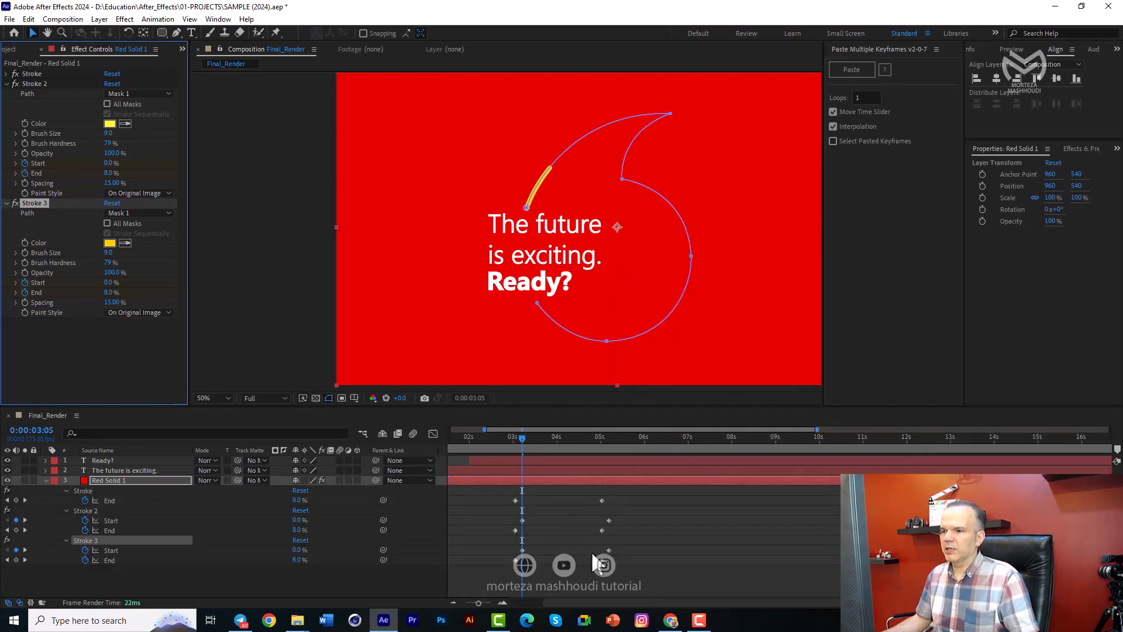
mouse_move(619, 543)
mouse_down()
mouse_move(526, 573)
mouse_move(515, 560)
mouse_move(523, 571)
mouse_up()
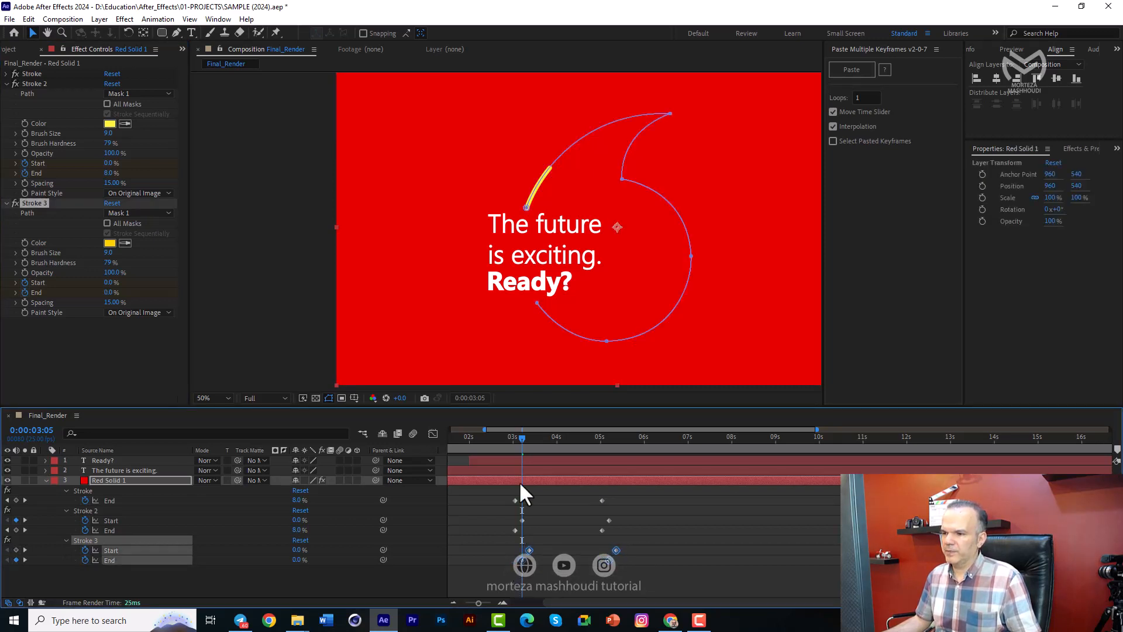
Step: Align the original Stroke's End keyframes with Stroke 3's Start keyframes and preview the outline animation
mouse_move(605, 496)
mouse_down()
mouse_move(512, 500)
mouse_move(527, 504)
mouse_up()
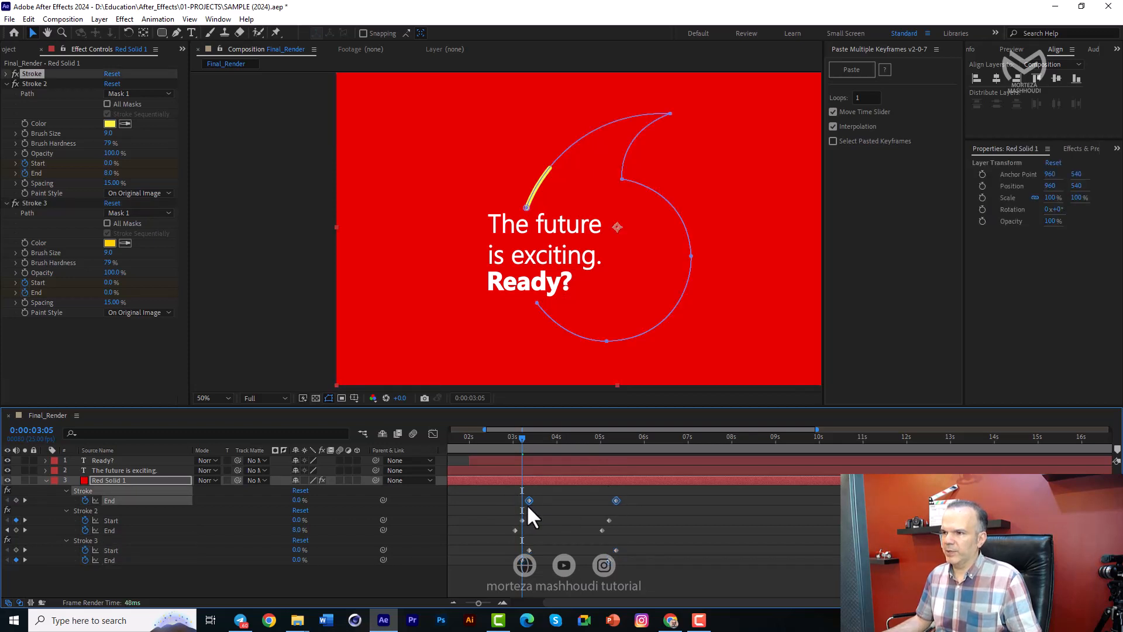
mouse_move(520, 439)
mouse_down()
mouse_move(538, 442)
mouse_move(513, 440)
mouse_up()
key(space)
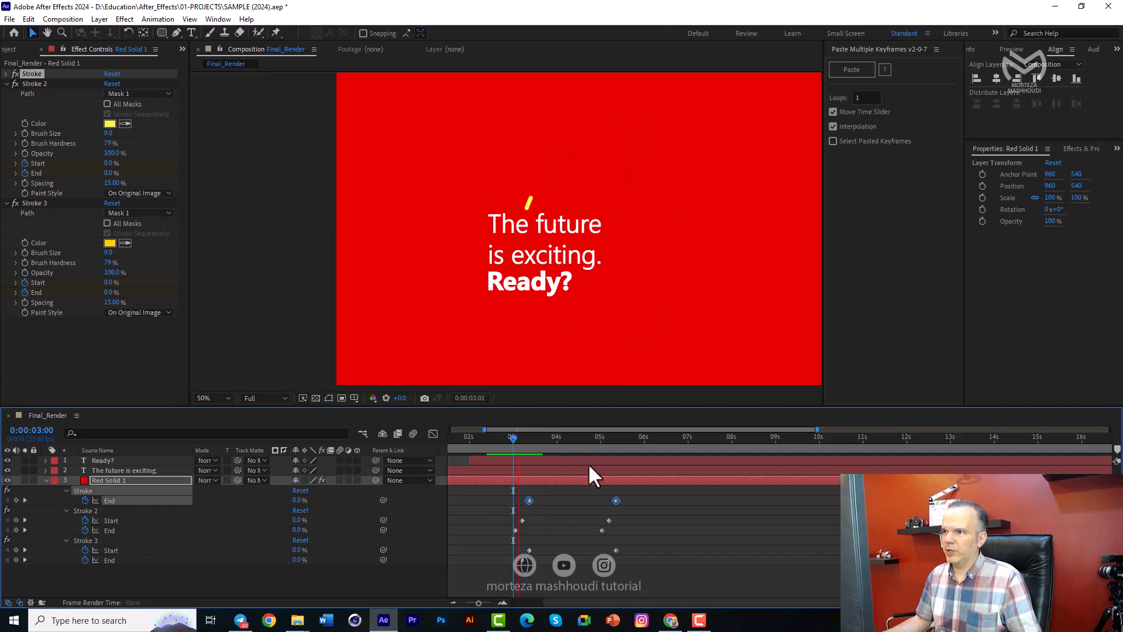
key(space)
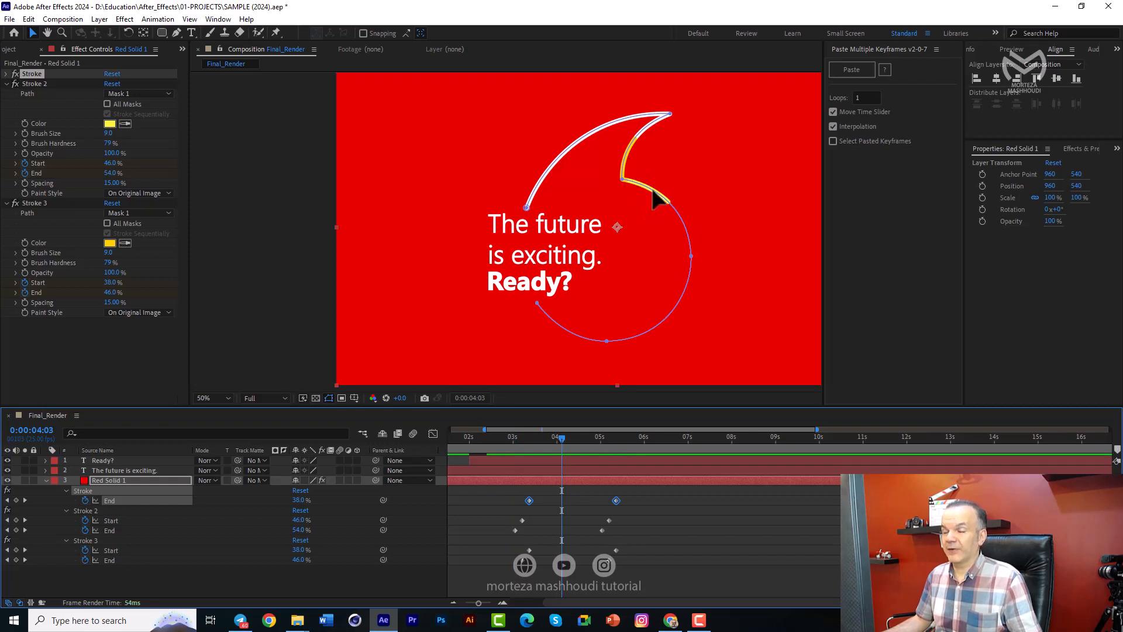
Step: Change Stroke 3's color to orange FFA200
click(110, 243)
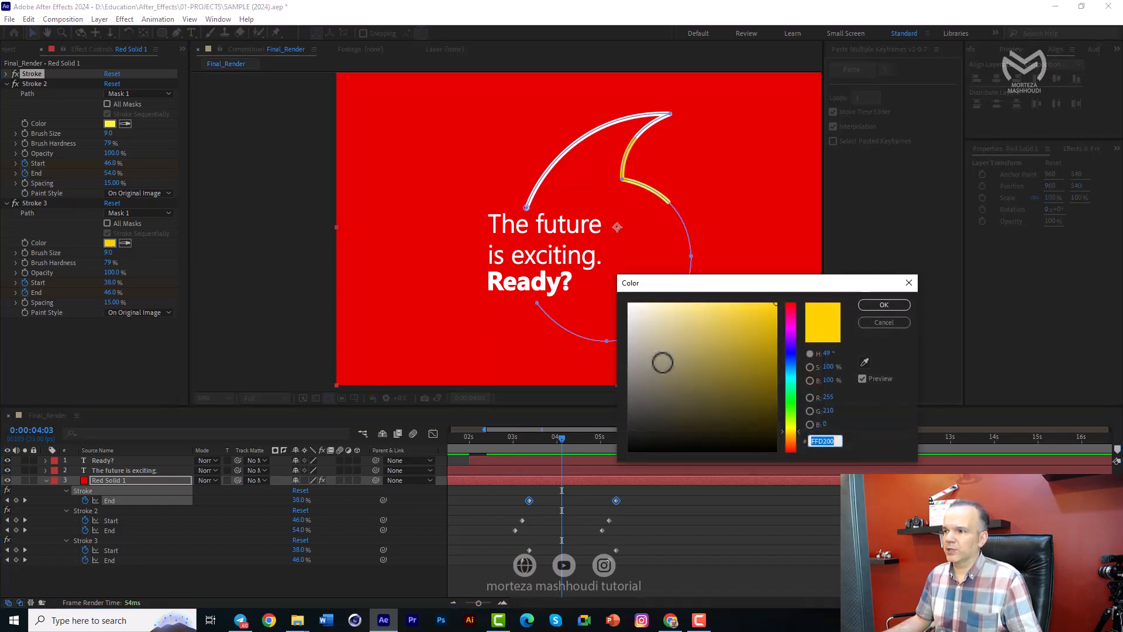
drag(778, 432, 781, 434)
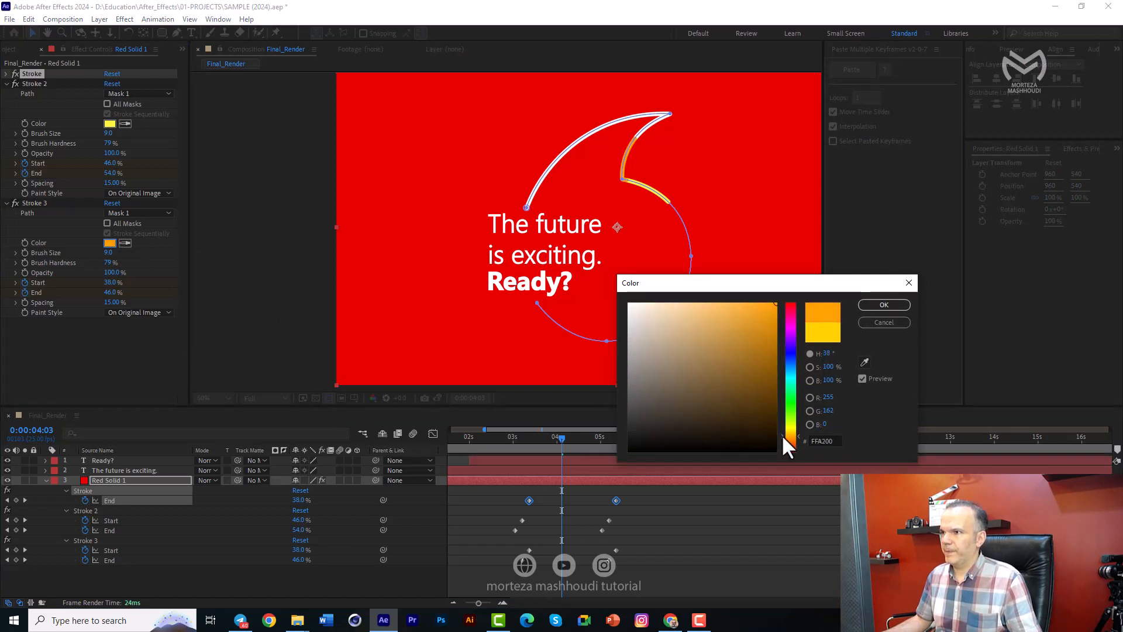
click(872, 308)
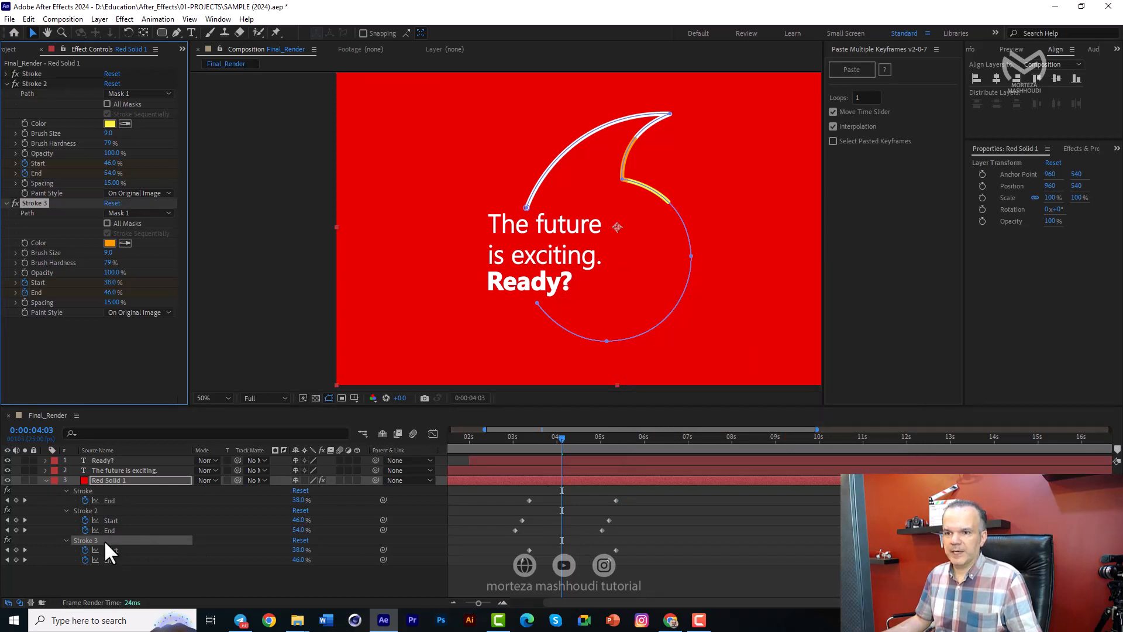
Step: Shift Stroke 2's Start and End keyframes to trail Stroke 3, and align the original Stroke's End keyframes with Stroke 2's Start keyframes
click(97, 511)
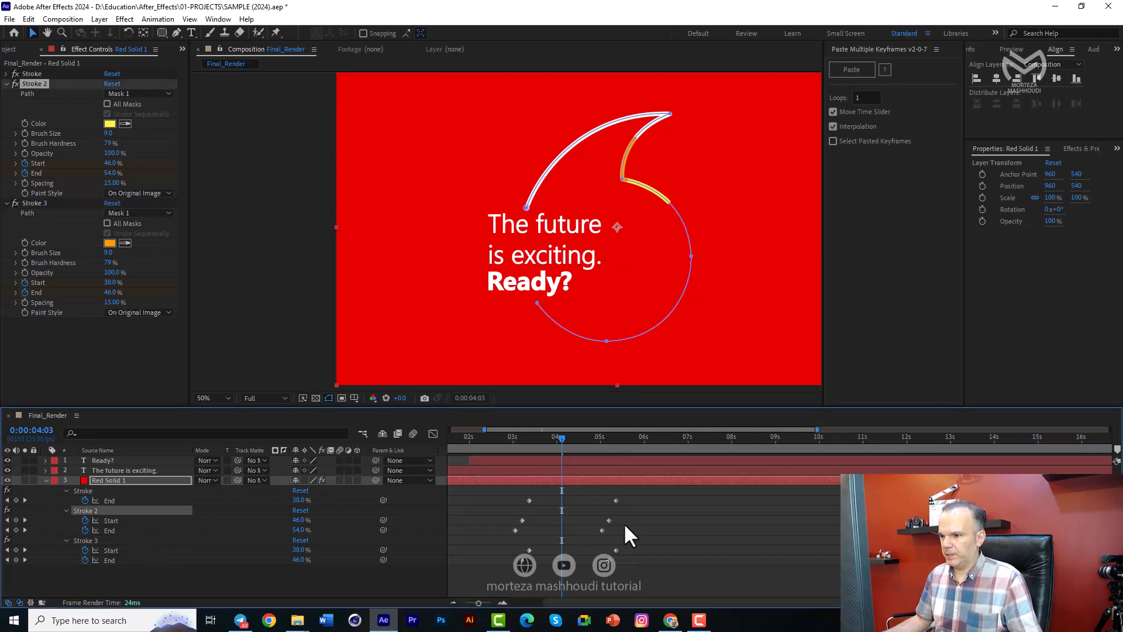
mouse_move(624, 522)
mouse_down()
mouse_move(500, 534)
mouse_move(524, 534)
mouse_up()
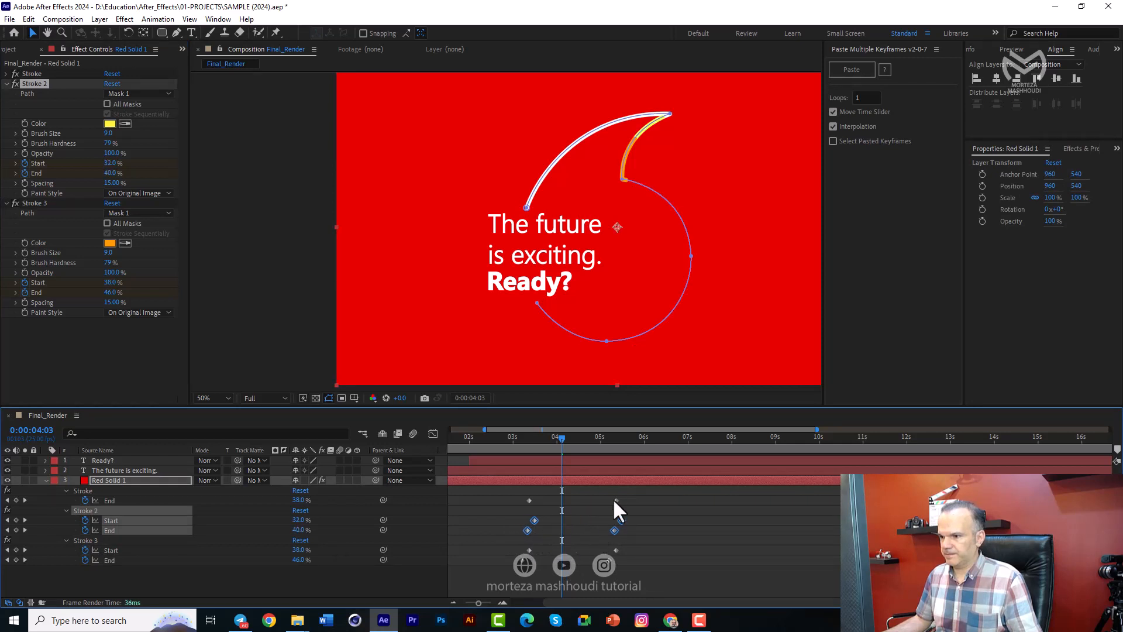
mouse_move(621, 496)
mouse_down()
mouse_move(517, 500)
mouse_move(532, 501)
mouse_up()
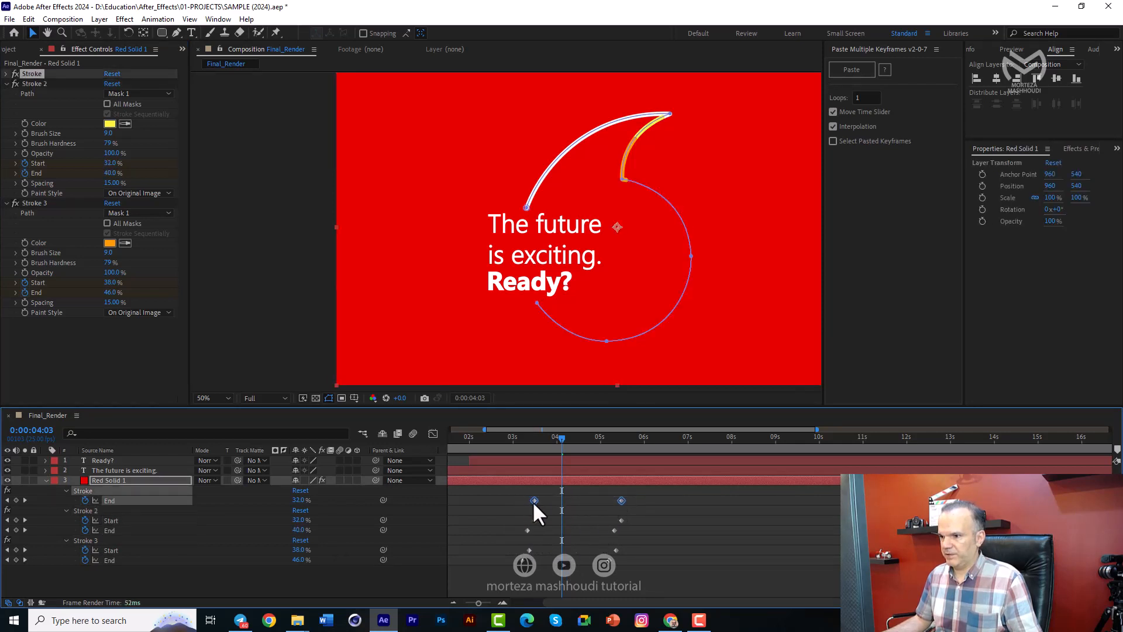
Step: Preview the orange, yellow and white outline animation from about 0:00:03:14
drag(542, 439, 537, 439)
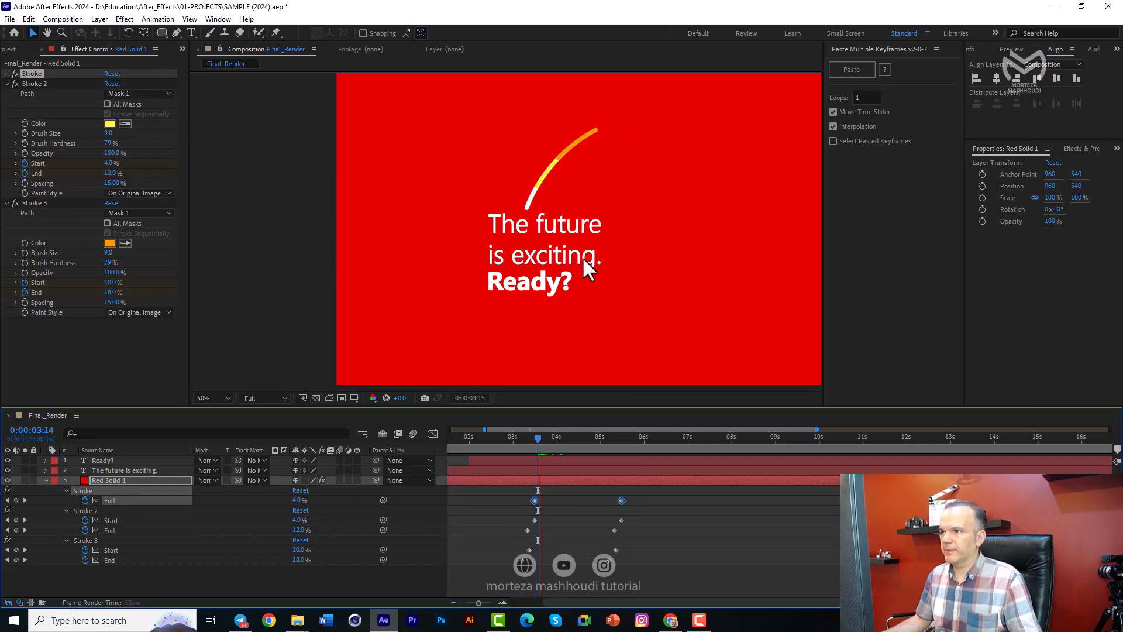
key(space)
key(space)
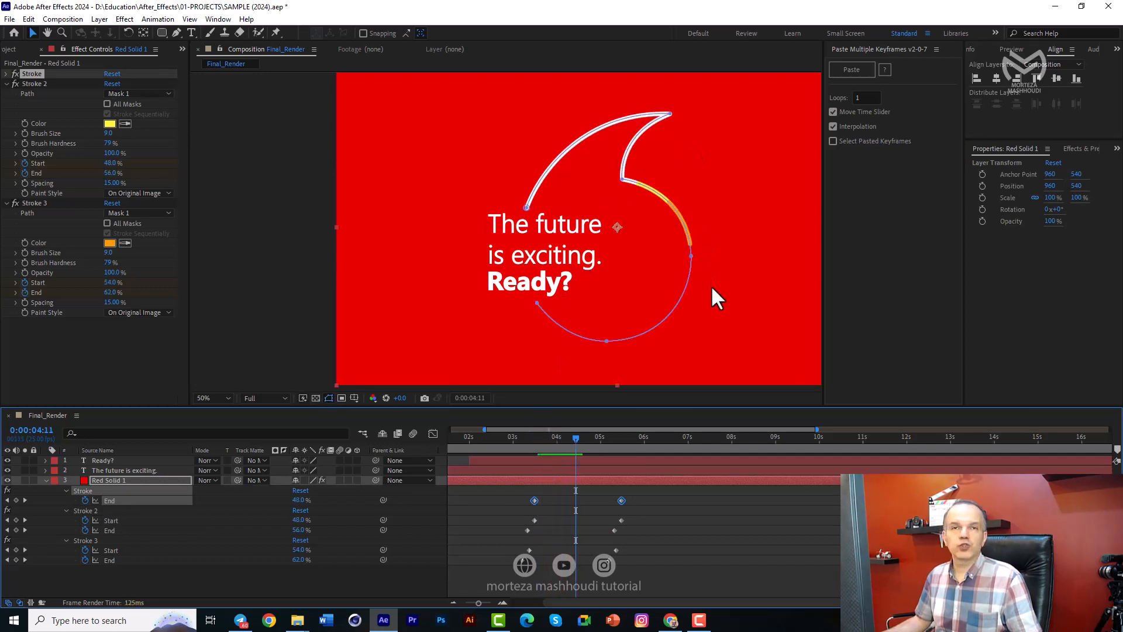
Step: Replay the staggered three-color outline animation from 0:00:03:14 to check how the strokes follow each other
key(space)
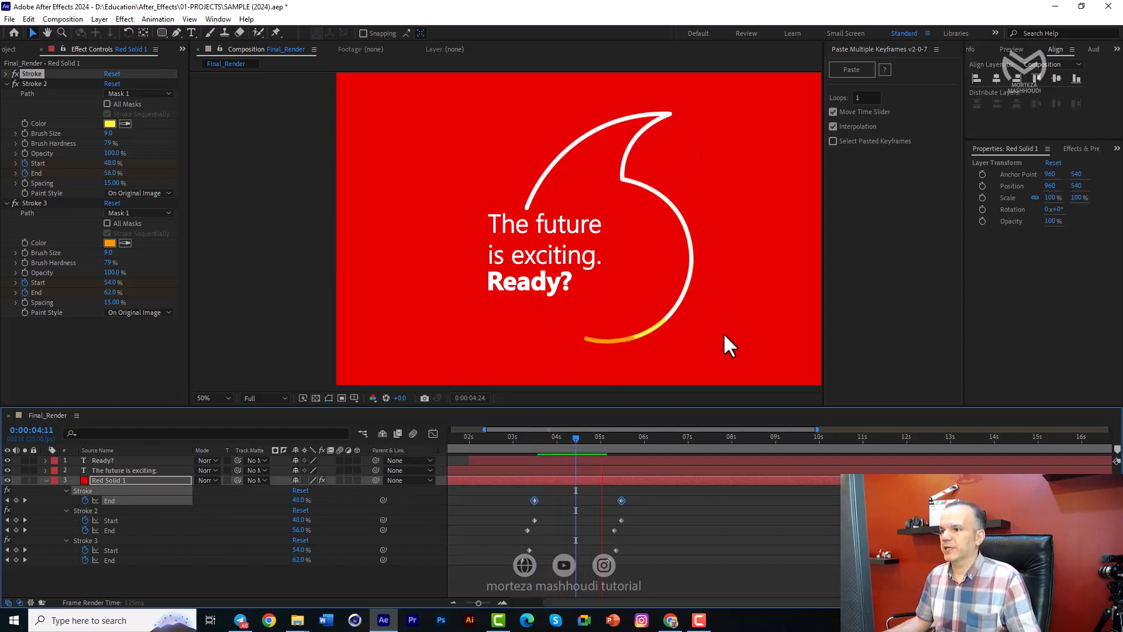
key(space)
drag(615, 438, 538, 437)
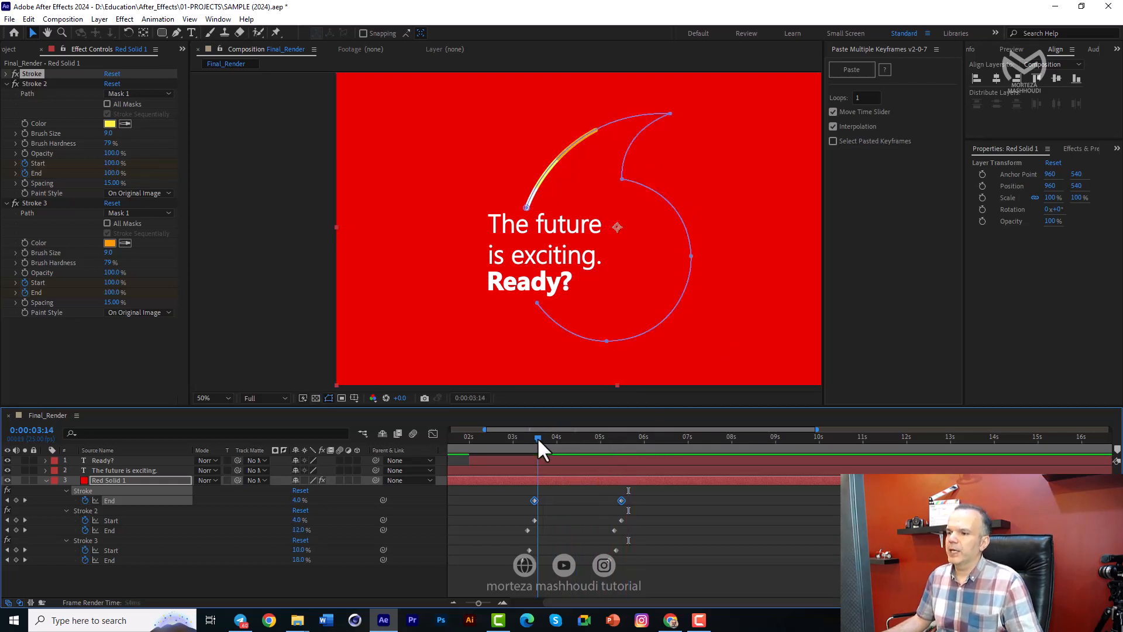
key(space)
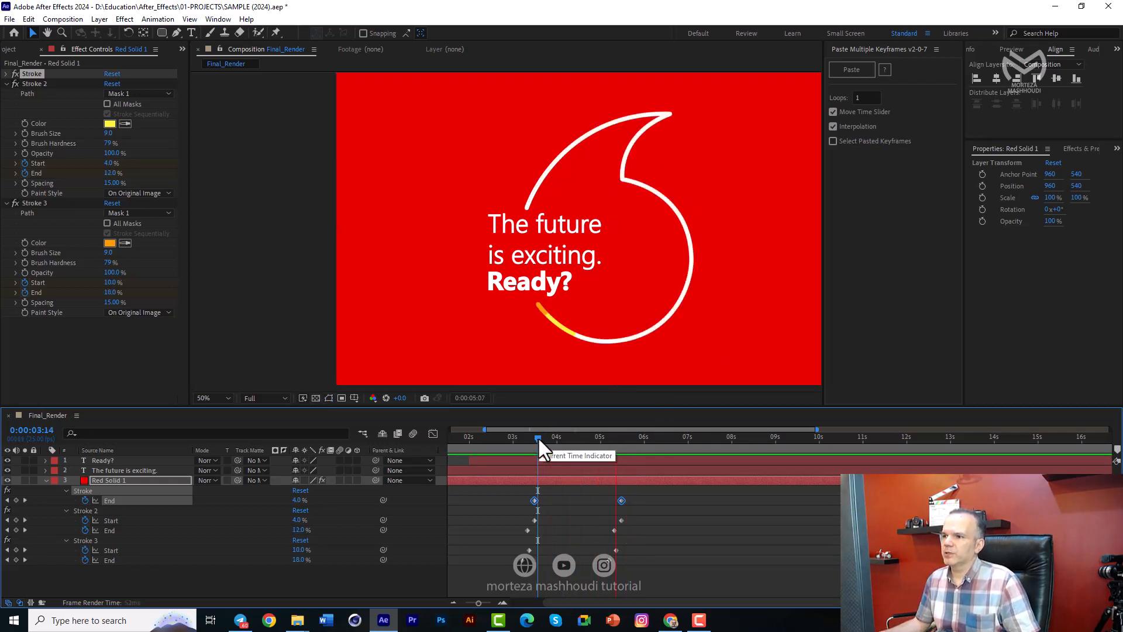
key(space)
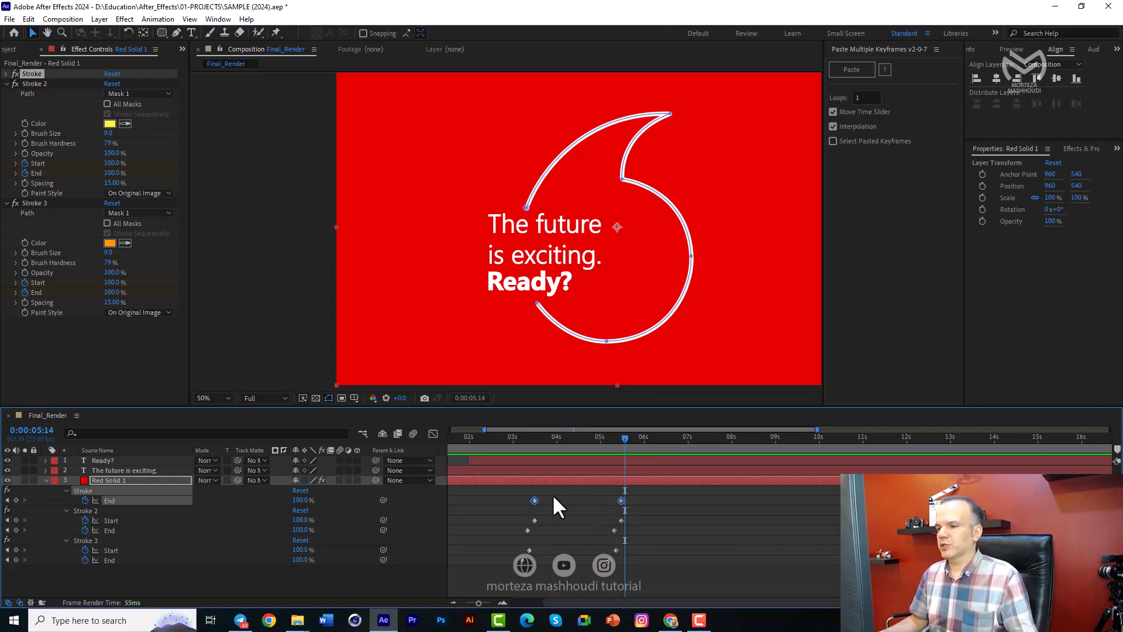
Step: Apply Easy Ease to the starting and ending keyframes of Start and End on all three strokes
drag(553, 494, 497, 575)
key(F9)
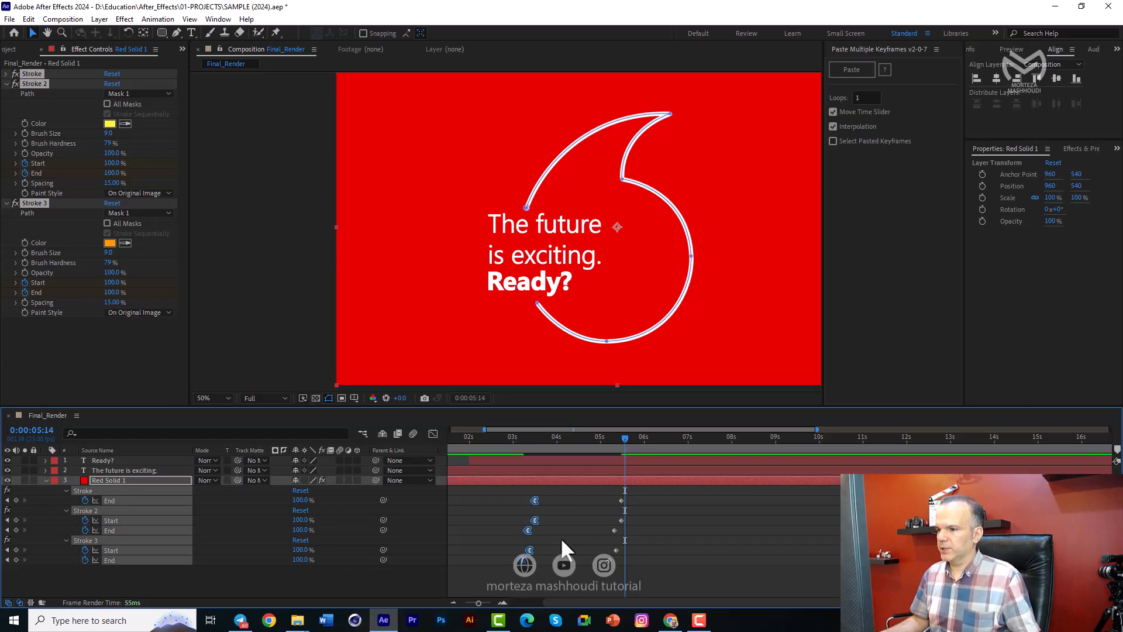
mouse_move(585, 491)
mouse_down()
mouse_move(616, 563)
mouse_move(645, 593)
mouse_up()
key(F9)
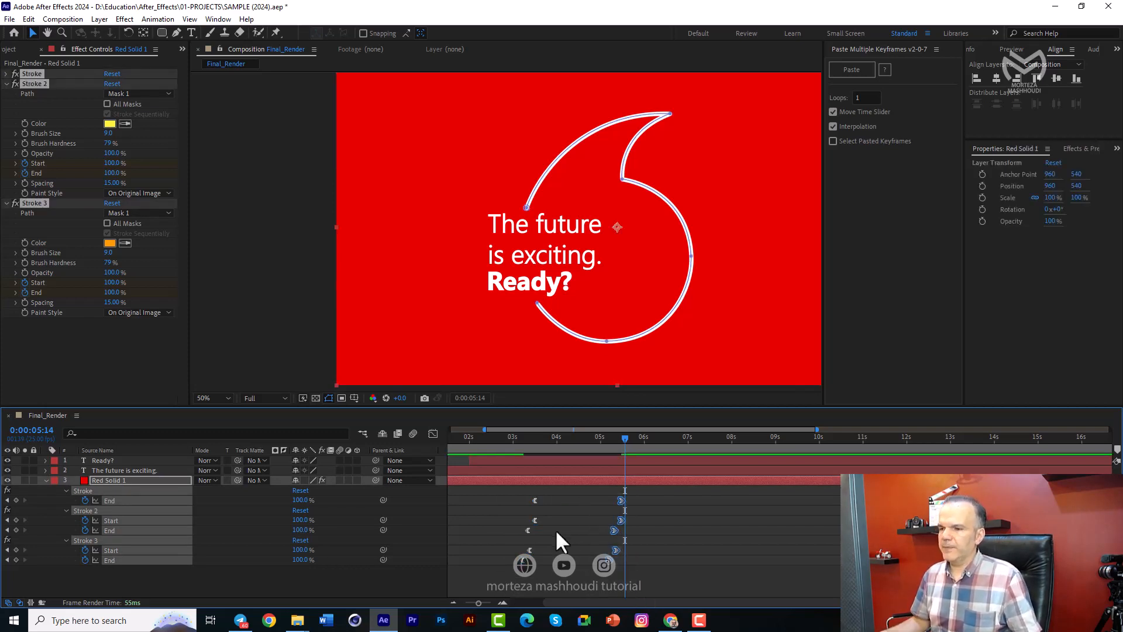
Step: Lengthen the easing on both ends of all stroke keyframes in the Graph Editor for steeper mid-animation speed, and preview from 0:00:03:06
click(433, 433)
key(equal)
key(equal)
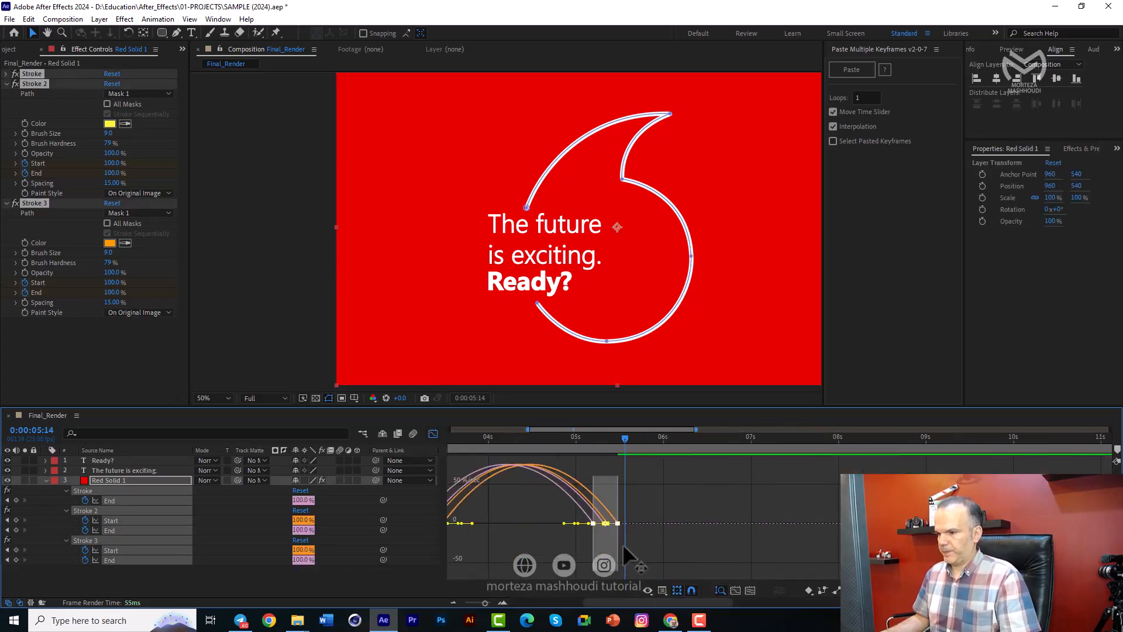
drag(504, 525, 471, 566)
drag(664, 599, 635, 601)
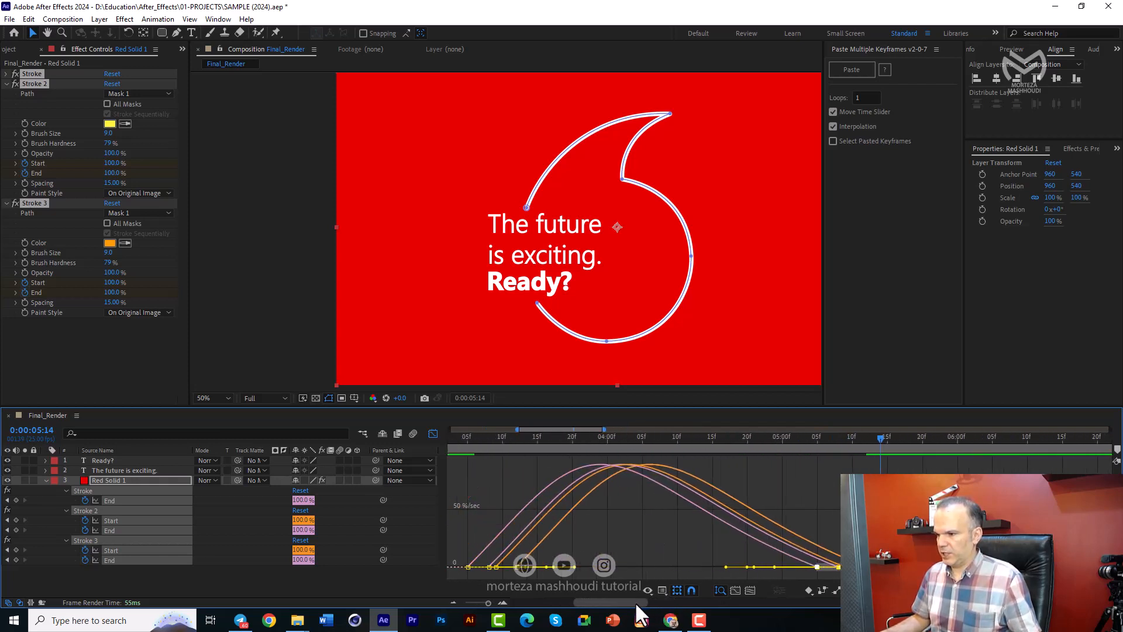
drag(724, 568, 695, 570)
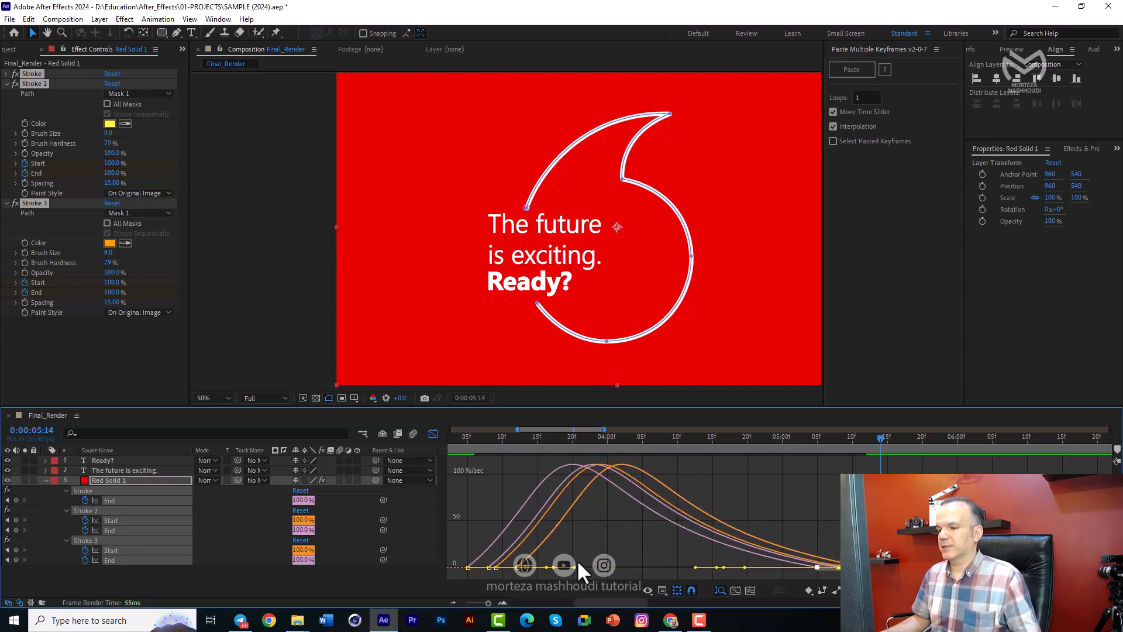
drag(531, 557, 461, 576)
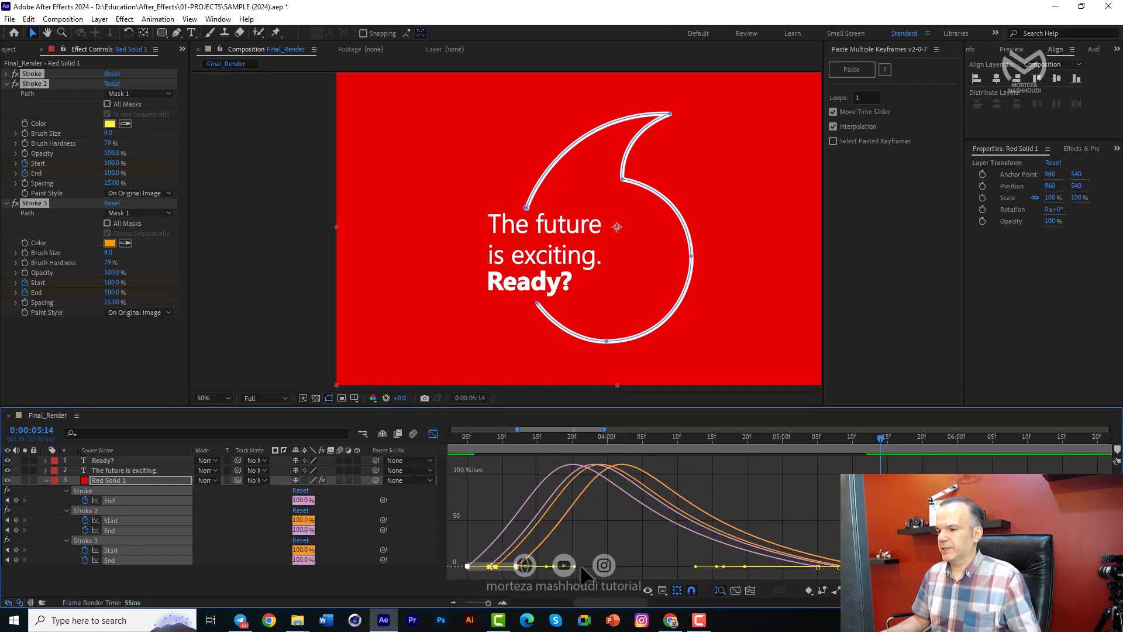
drag(575, 568, 633, 566)
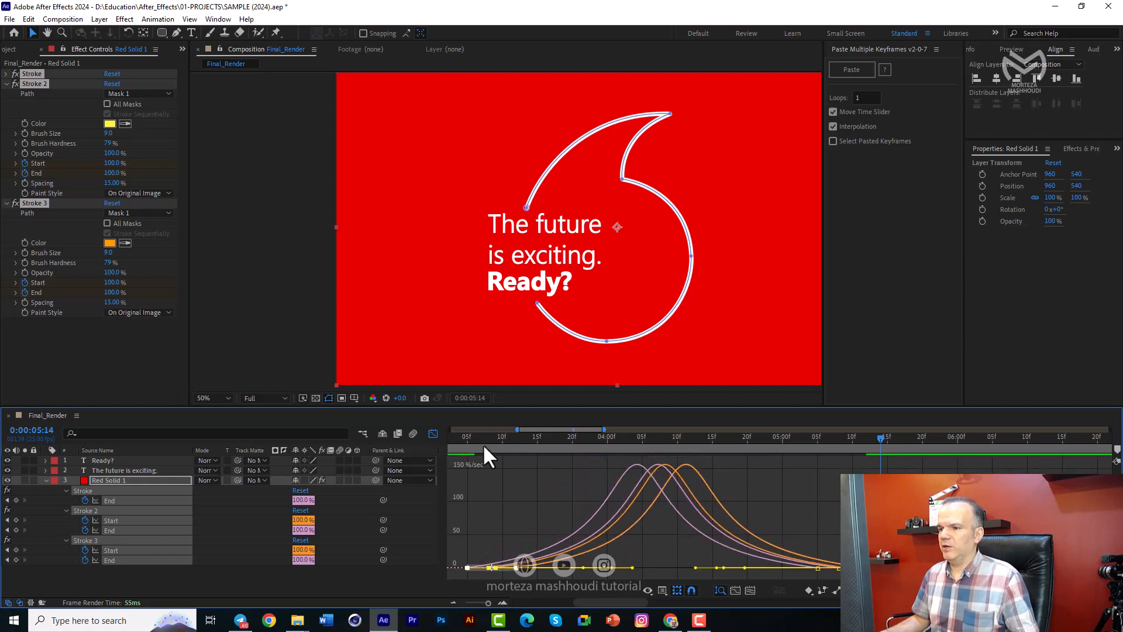
click(474, 437)
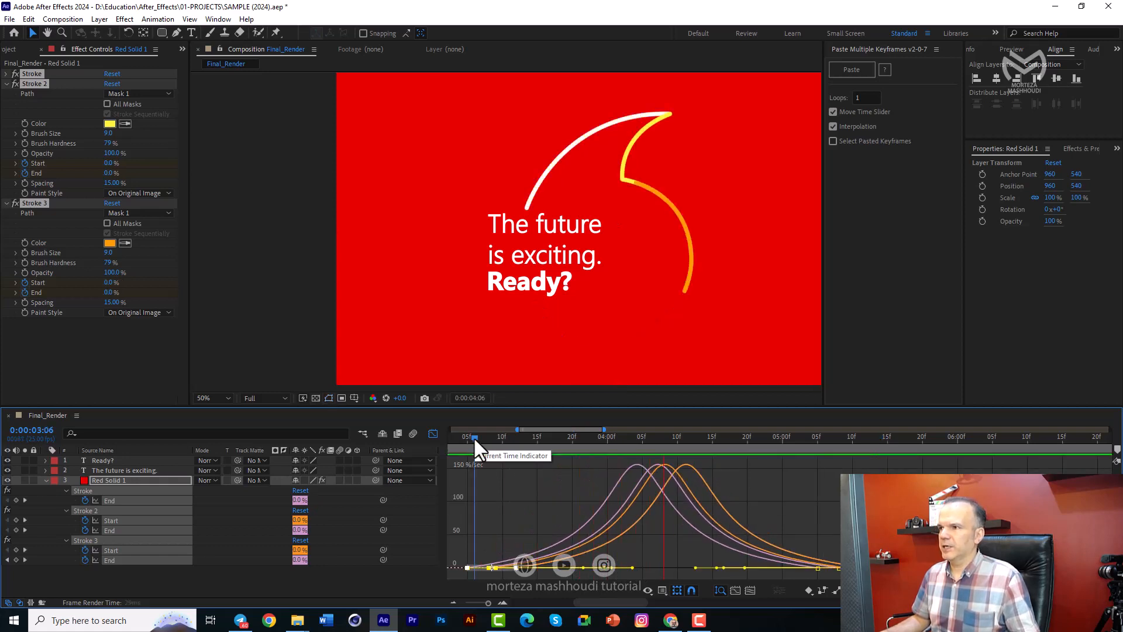
click(433, 433)
Step: Preview the animation and end the work area at about 7 seconds, shortly after the outline is complete
key(minus)
key(minus)
key(minus)
key(minus)
key(minus)
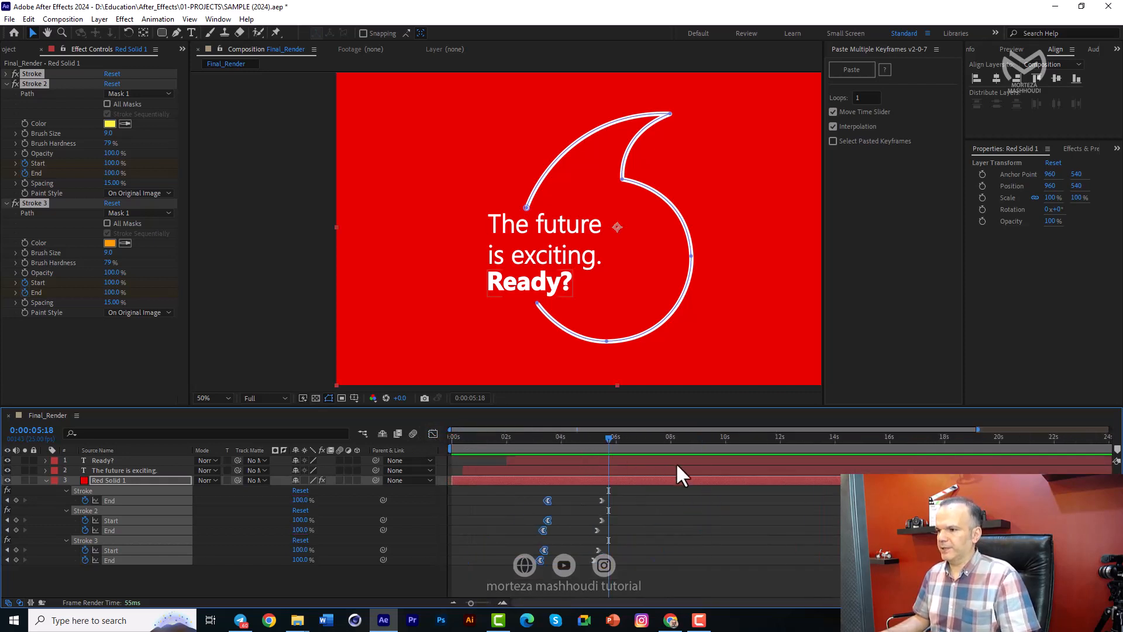
drag(607, 439, 622, 441)
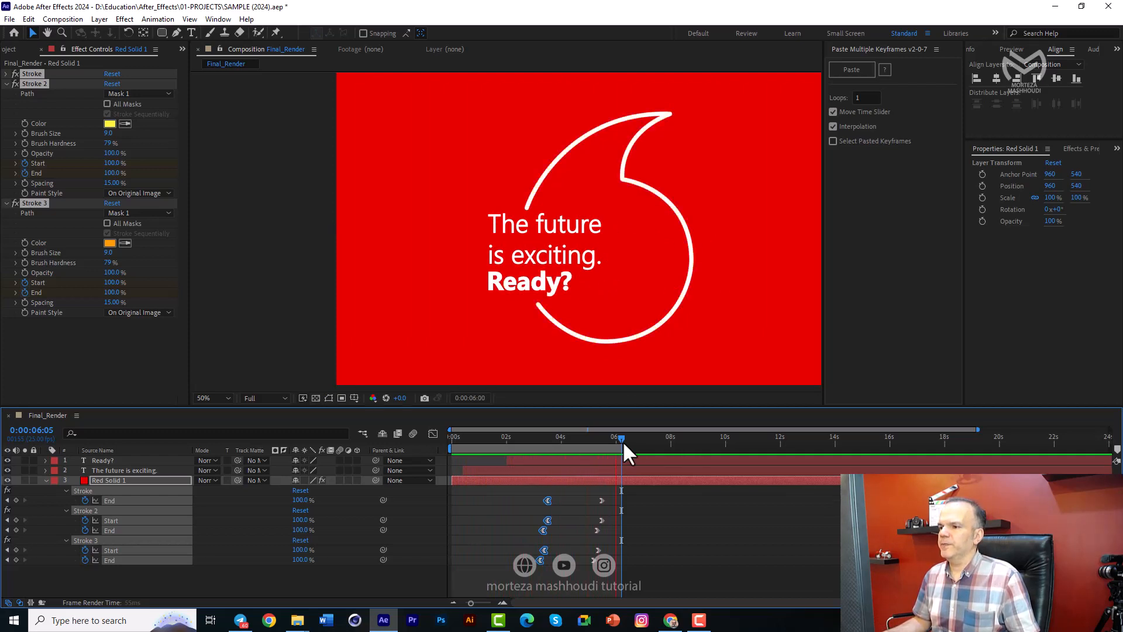
key(space)
mouse_move(621, 448)
mouse_down()
mouse_move(643, 447)
mouse_move(603, 443)
mouse_up()
key(shift+Page_Down)
key(shift+Page_Down)
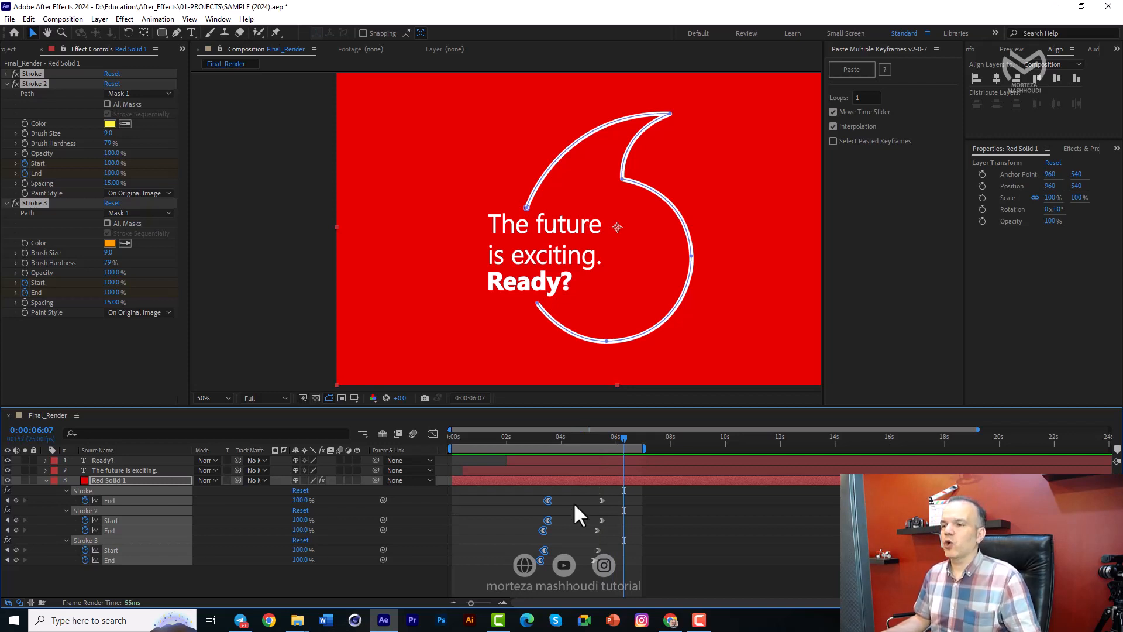
Step: Pre-compose both text layers and Red Solid 1 into a composition named V-01, moving all attributes into it
click(47, 481)
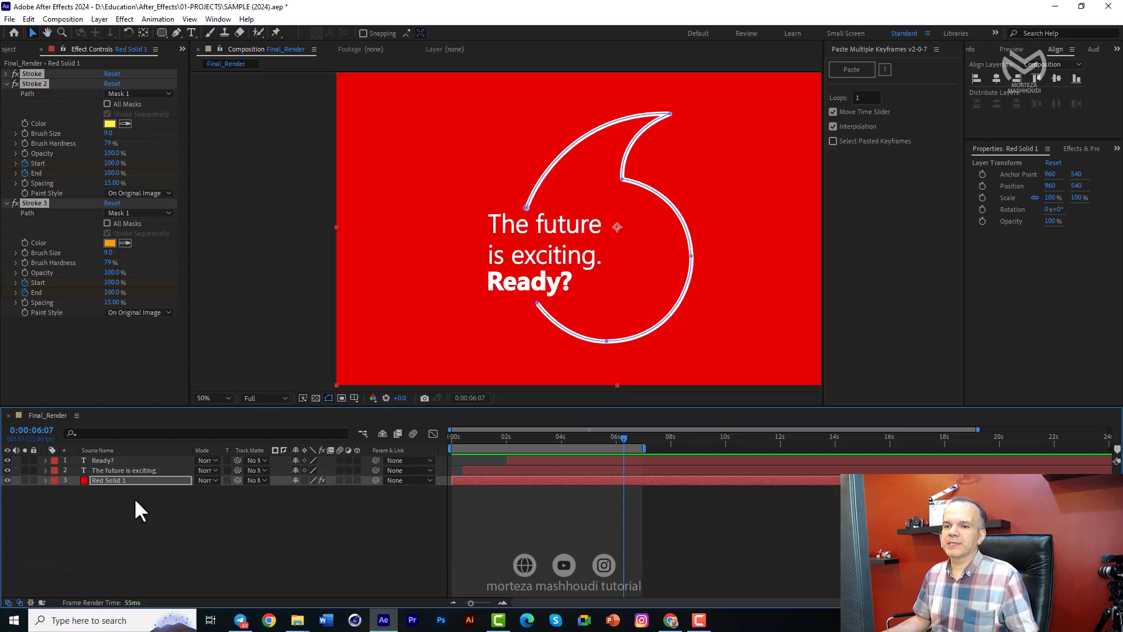
shift+click(122, 460)
key(ctrl+shift+c)
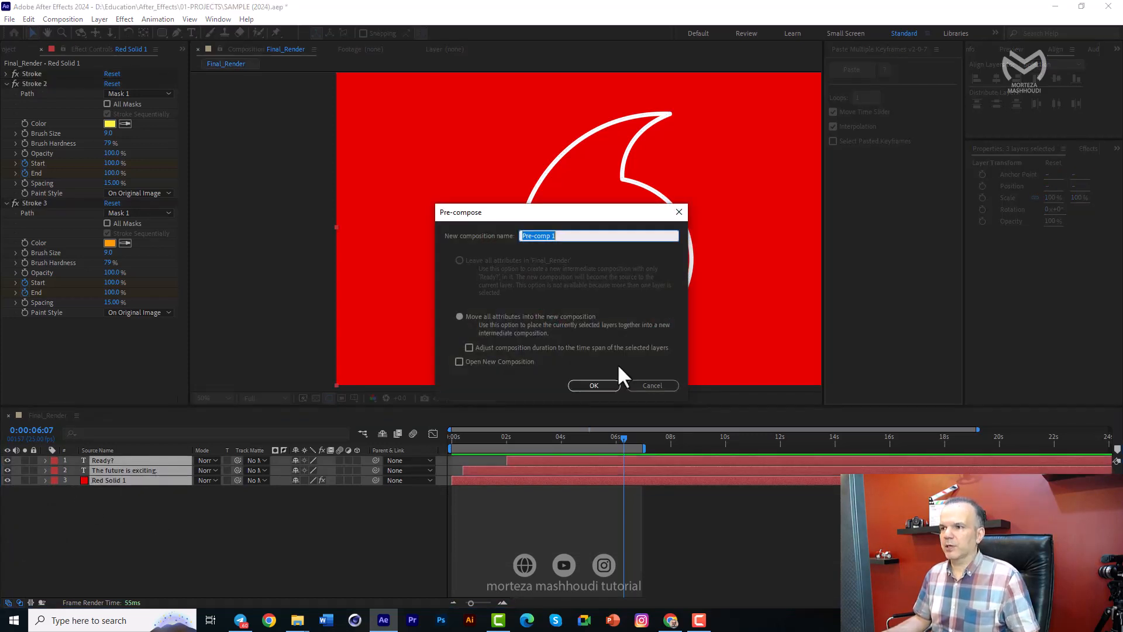
text(V-01)
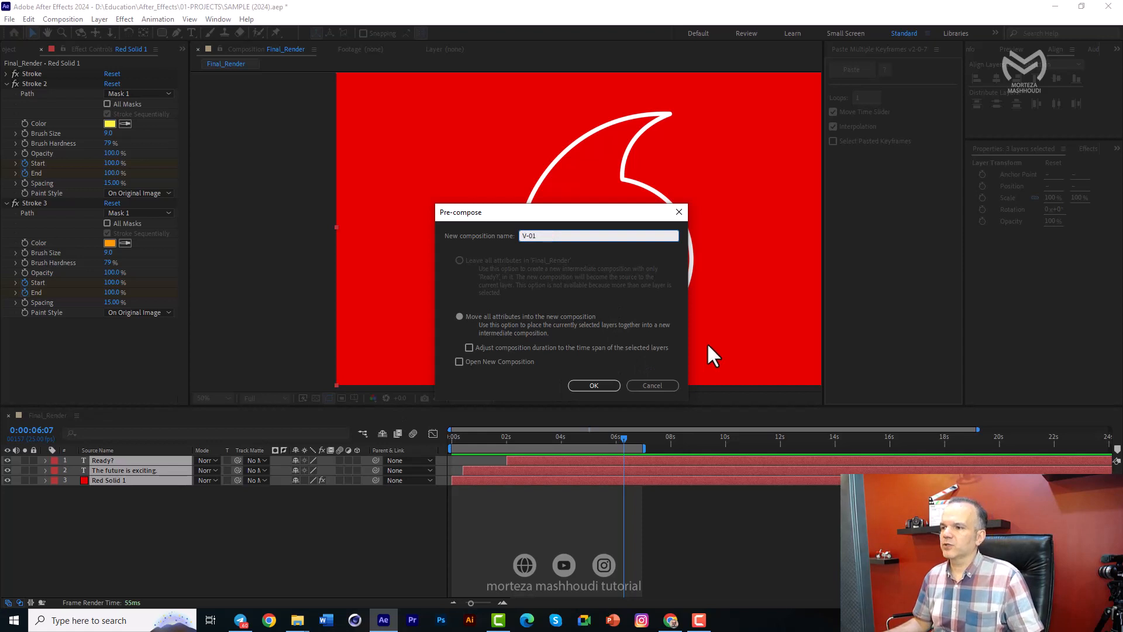
click(608, 387)
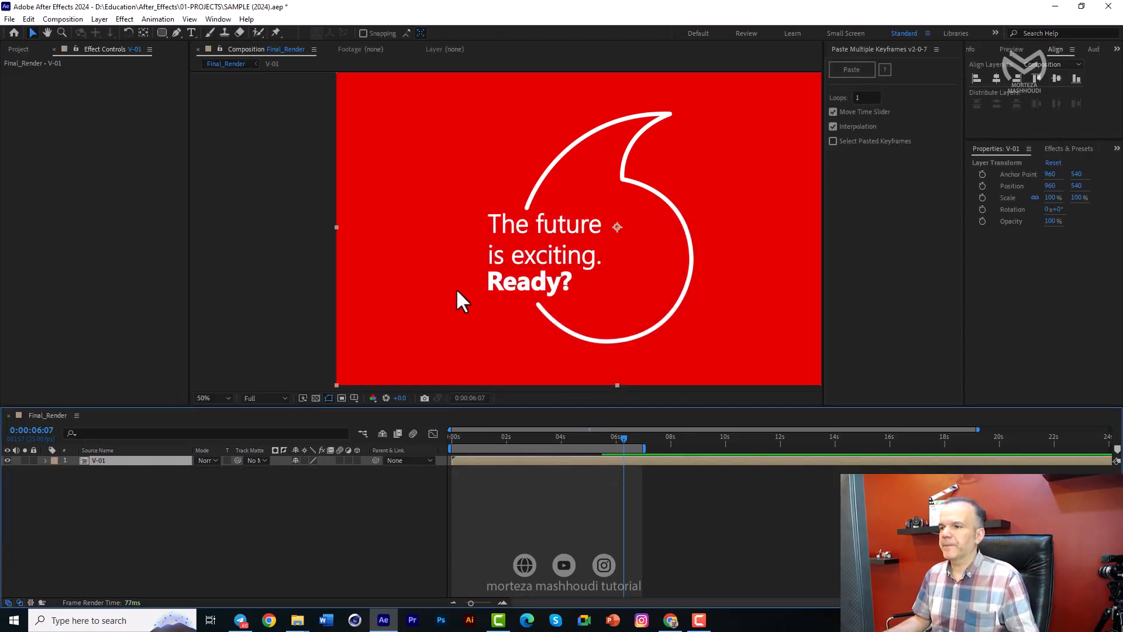
Step: Draw a centered rounded-rectangle mask on the V-01 layer, inset slightly from the frame edges
click(162, 33)
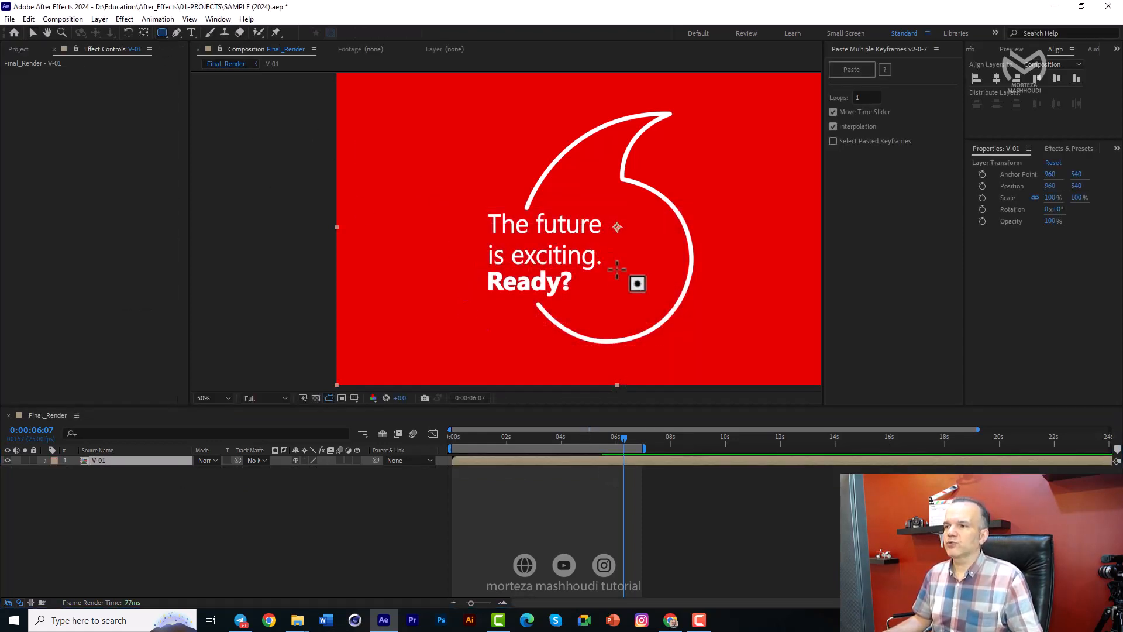
key(shift+slash)
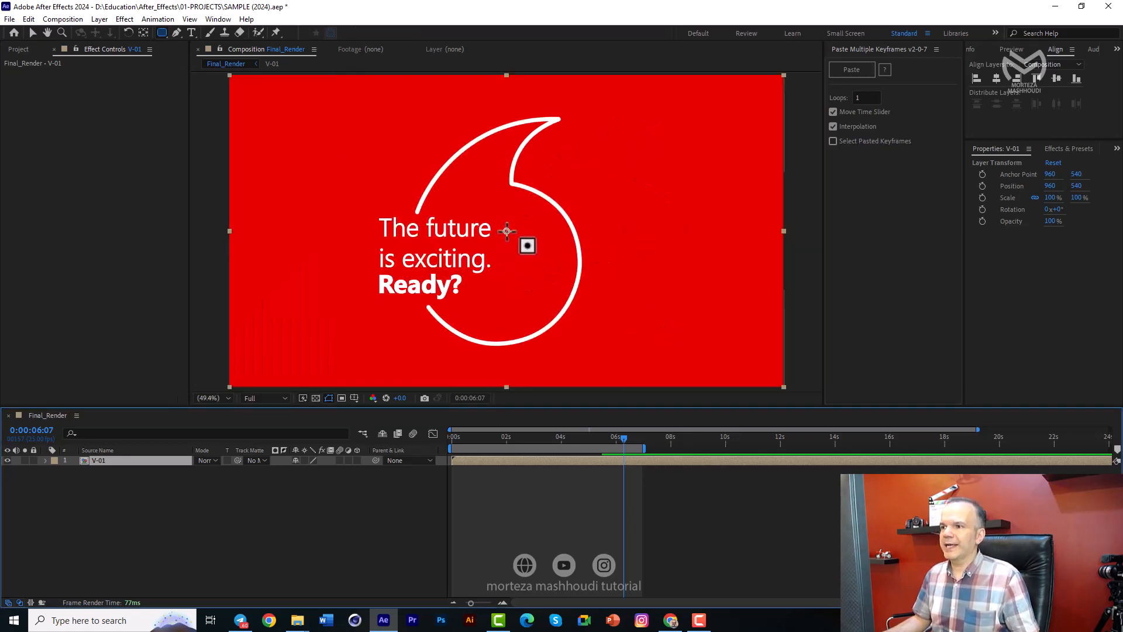
drag(506, 231, 246, 88)
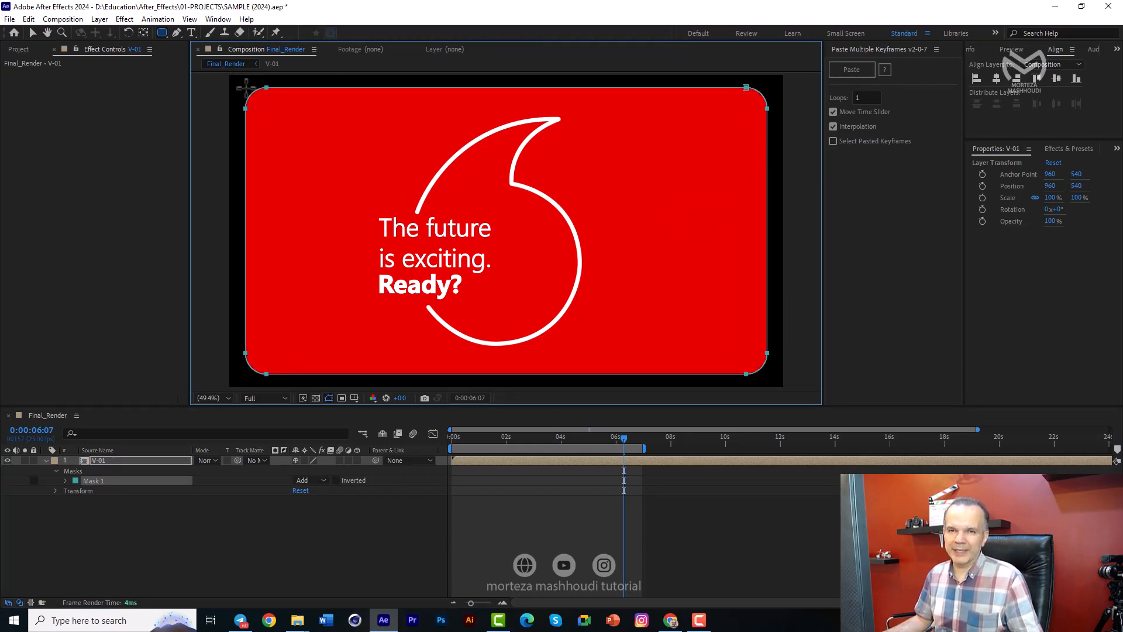
drag(246, 88, 237, 81)
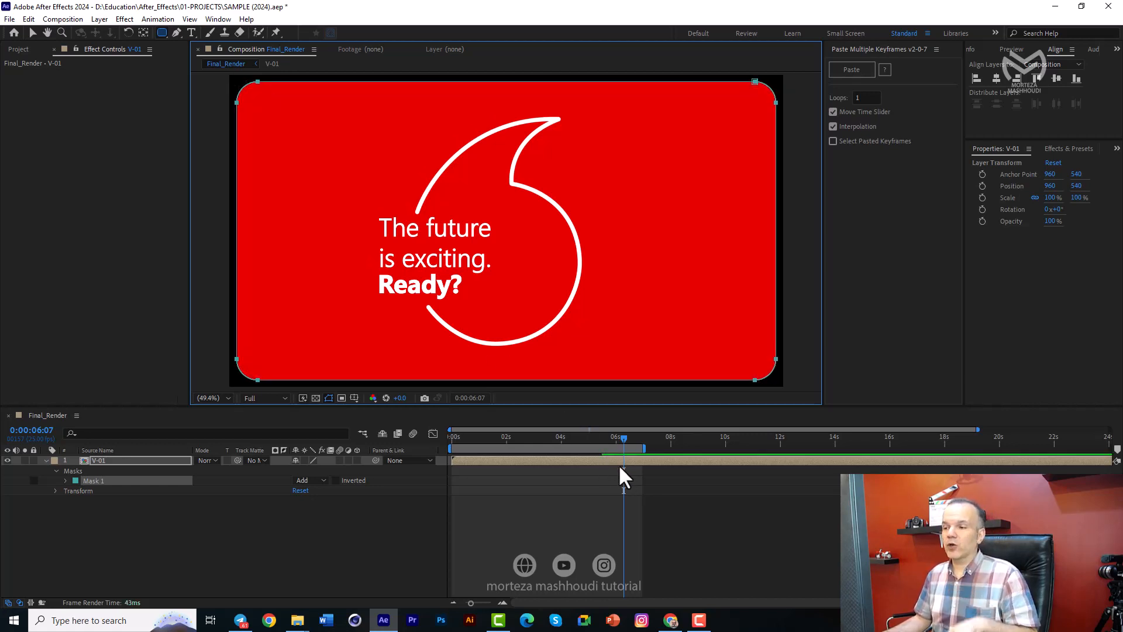
Step: At 0:00:06:00, scale Mask 1 from its center until its rounded corners lie outside the frame, and set a Mask Path keyframe
mouse_move(621, 437)
mouse_down()
mouse_move(453, 434)
mouse_move(576, 457)
mouse_up()
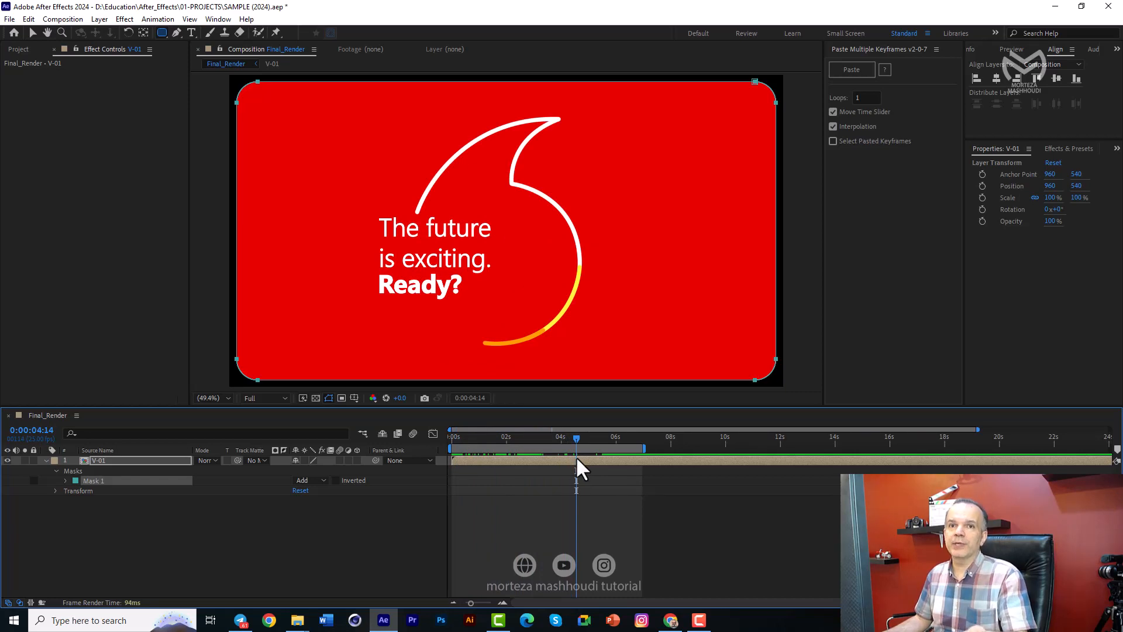
drag(577, 439, 617, 453)
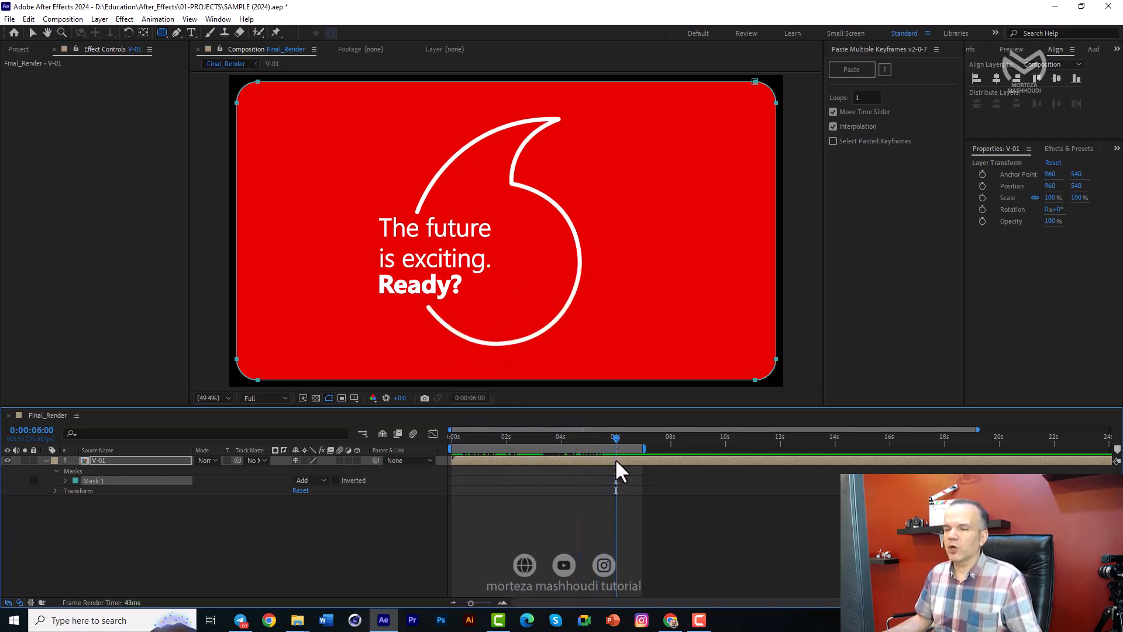
key(m)
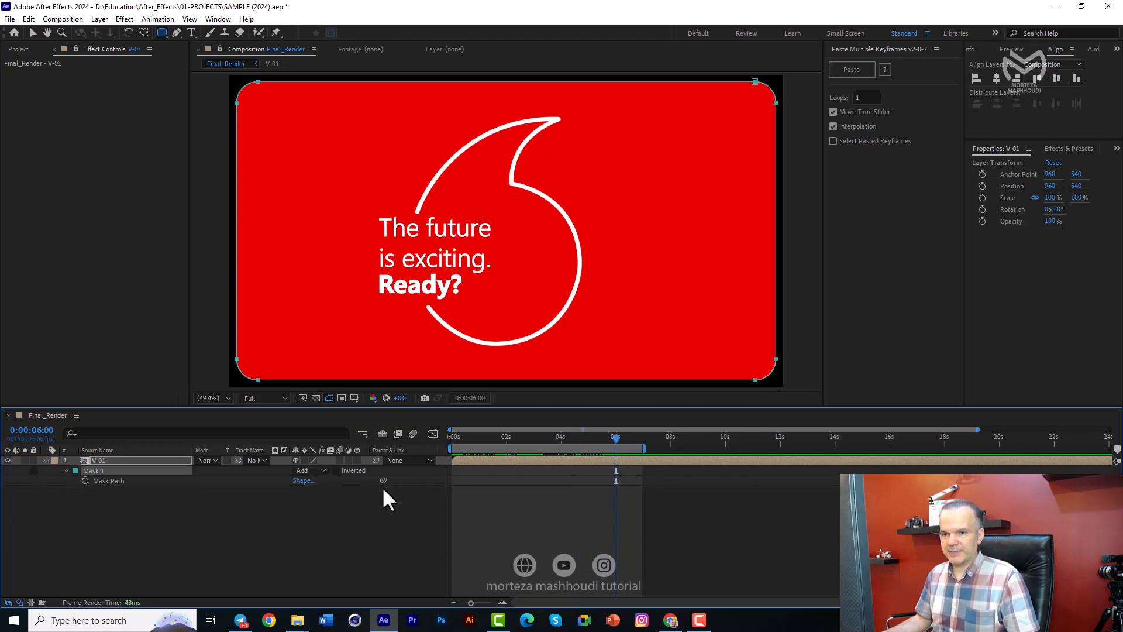
key(m)
key(m)
click(119, 481)
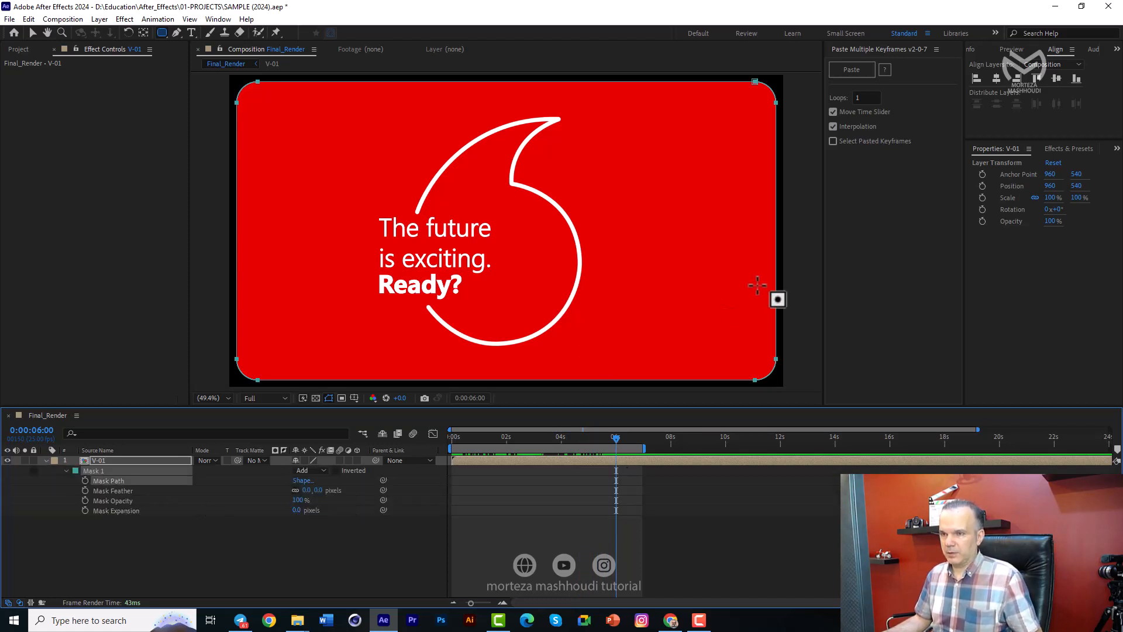
key(ctrl+t)
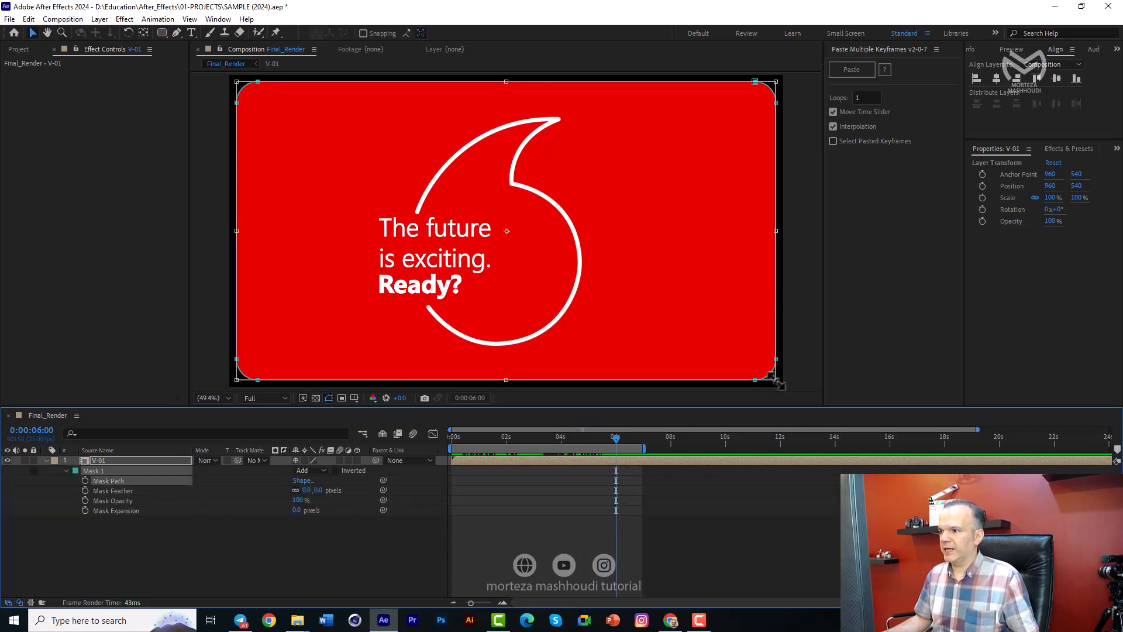
drag(779, 384, 803, 408)
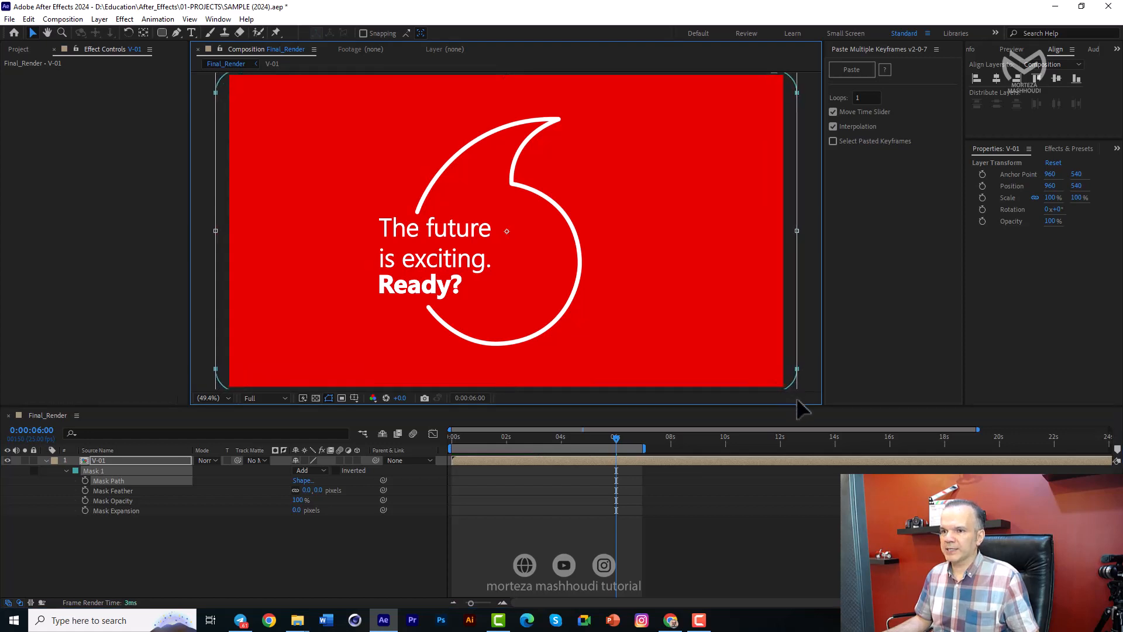
click(164, 539)
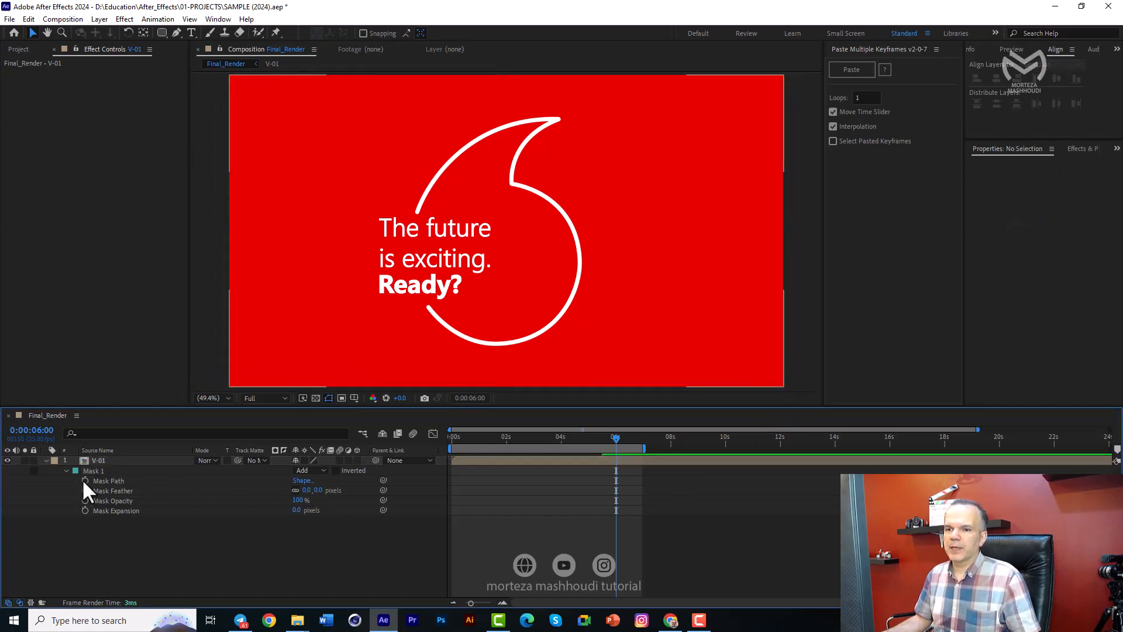
click(85, 480)
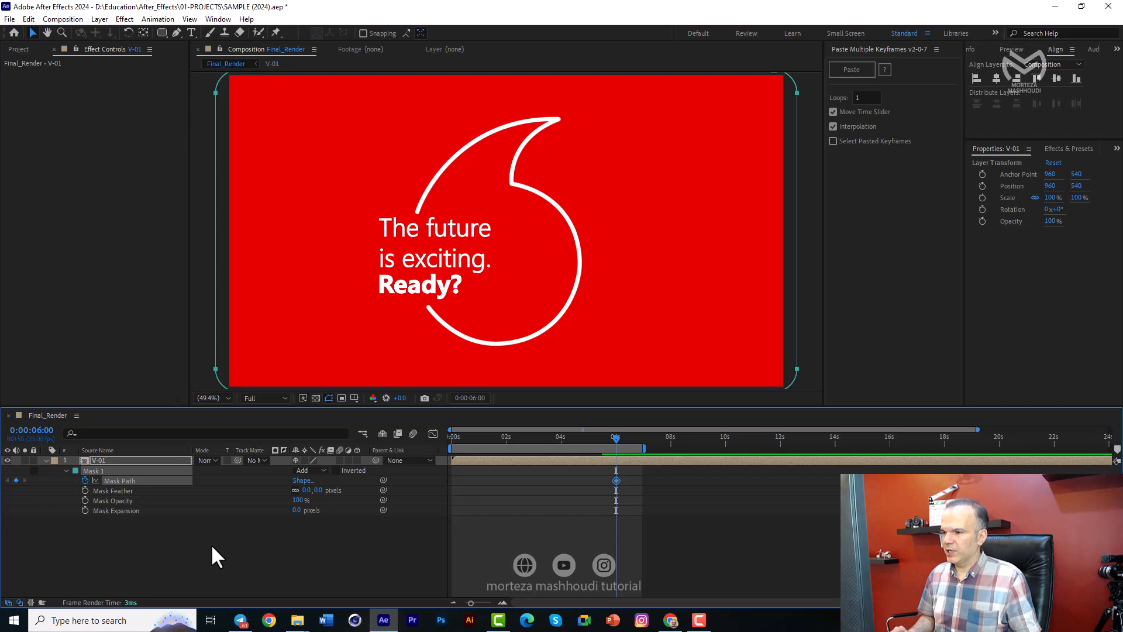
Step: At 0:00:06:10, scale Mask 1 inward from its center until it forms a rounded rectangle clearly inset from the frame edges
key(shift+Page_Down)
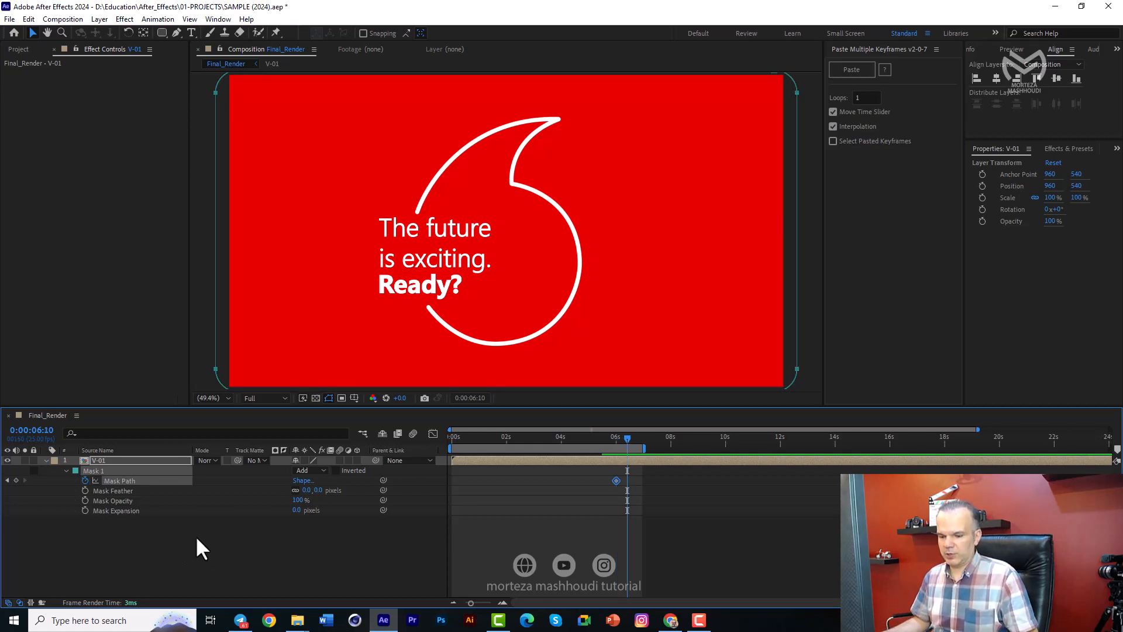
key(ctrl+t)
scroll(798, 376, down, 3)
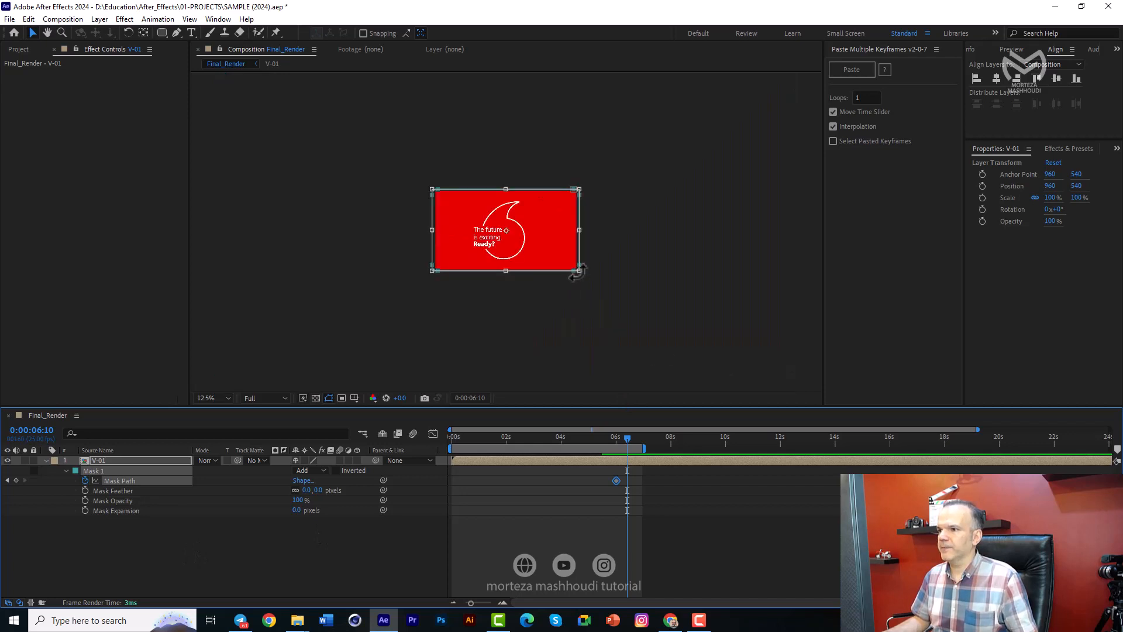
drag(579, 272, 570, 257)
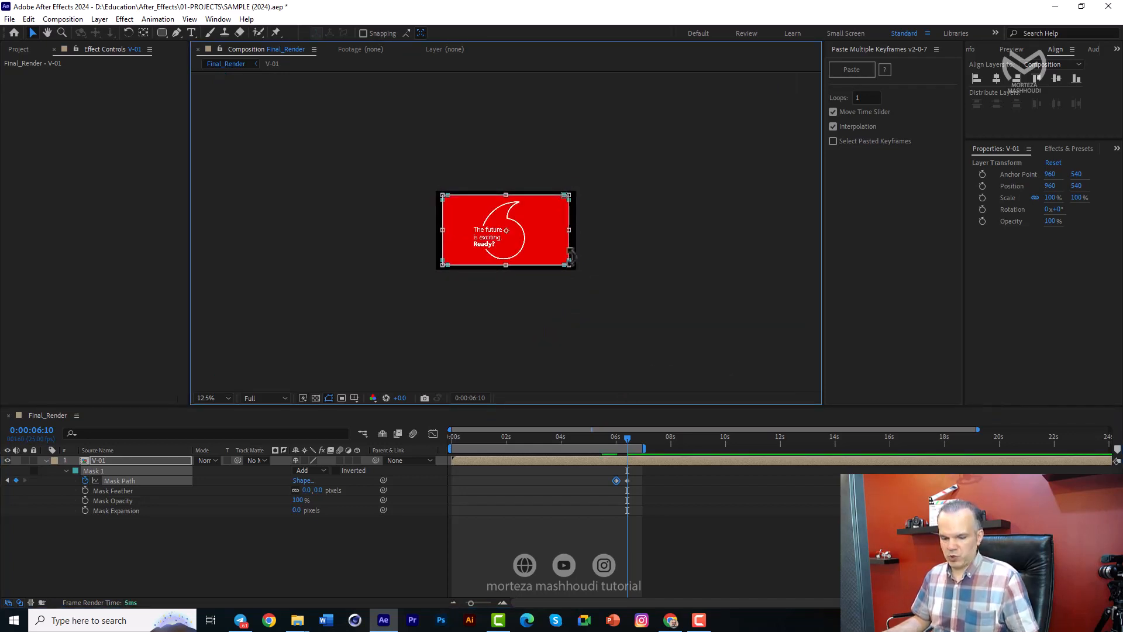
scroll(570, 257, down, 2)
scroll(570, 257, up, 4)
key(shift+slash)
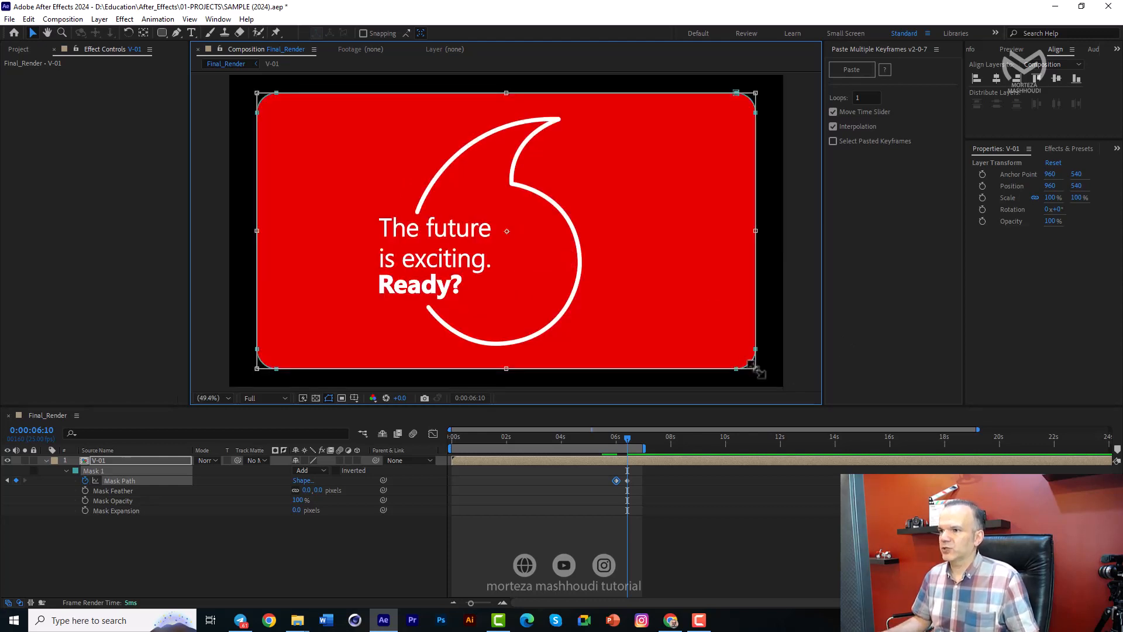
drag(755, 368, 743, 362)
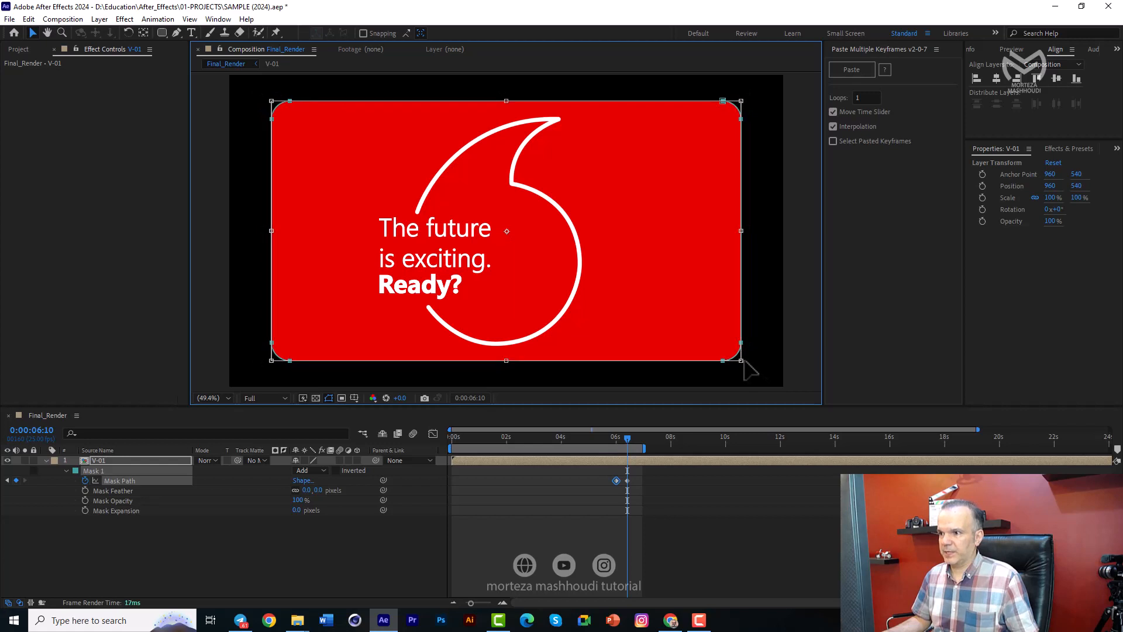
click(625, 437)
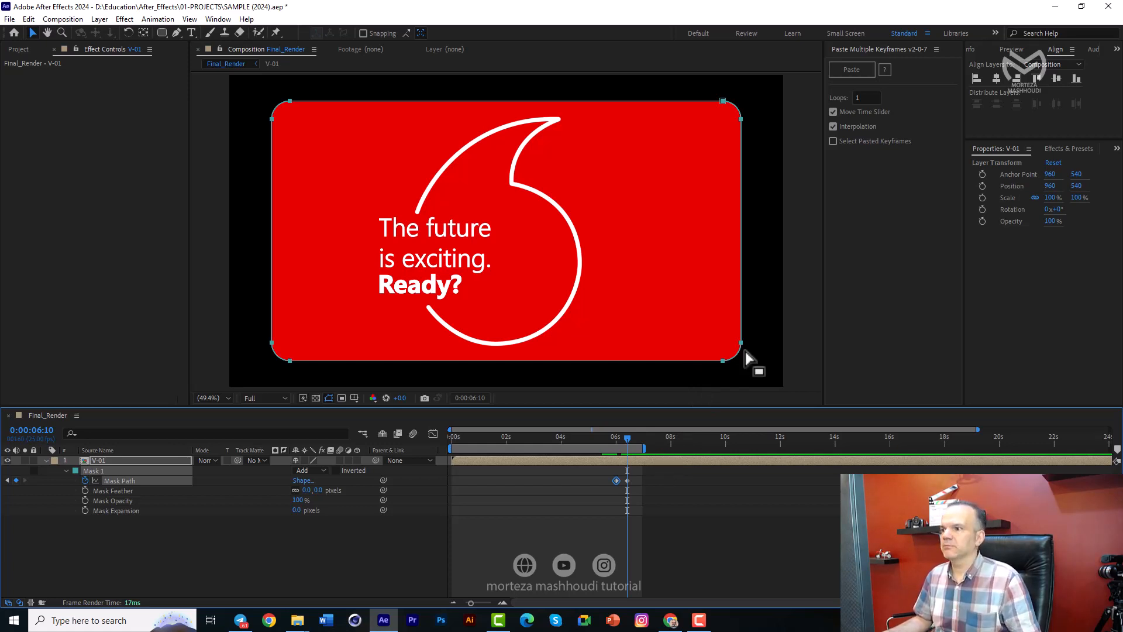
Step: Convert the two vertices at the mask's lower-right corner to corner points, turning the rounded corner into a straight bevel
drag(758, 344, 708, 378)
key(g)
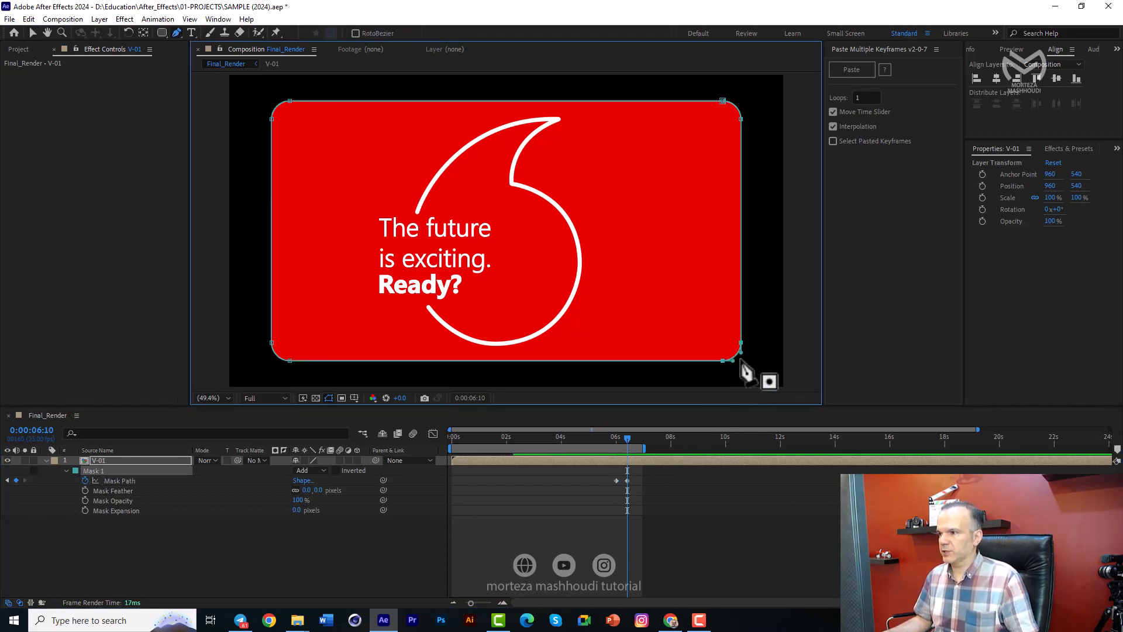
alt+click(741, 343)
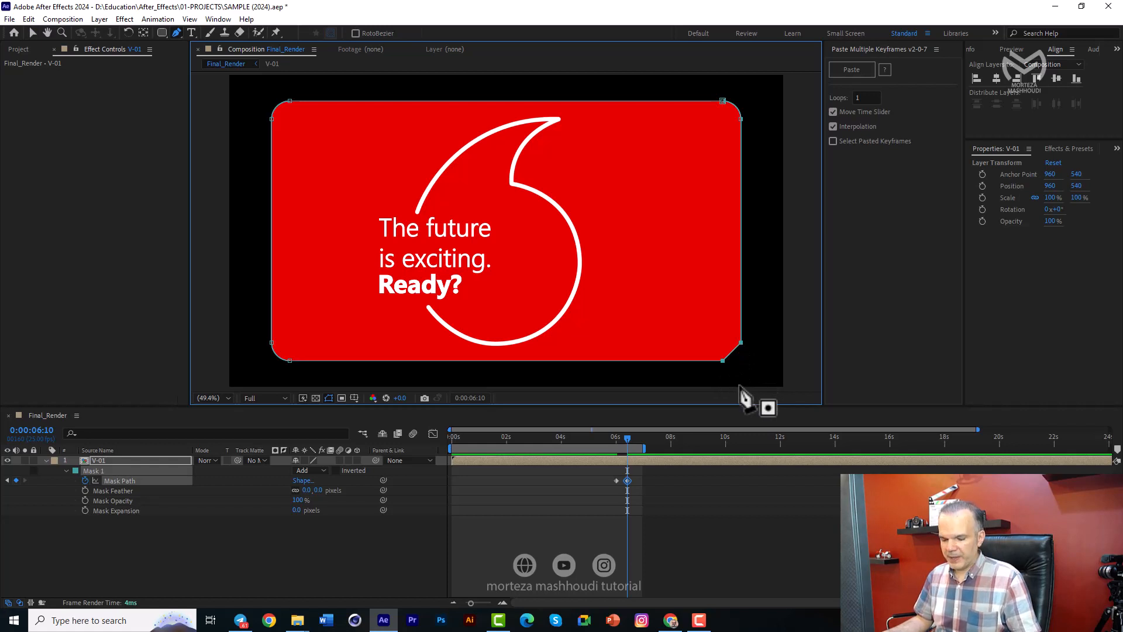
Step: Enlarge the mask's lower-right bevel into a SIM-card cut by moving its upper vertex six nudges up and its lower vertex six nudges left
key(v)
drag(730, 326, 761, 357)
key(shift+Up)
key(shift+Up)
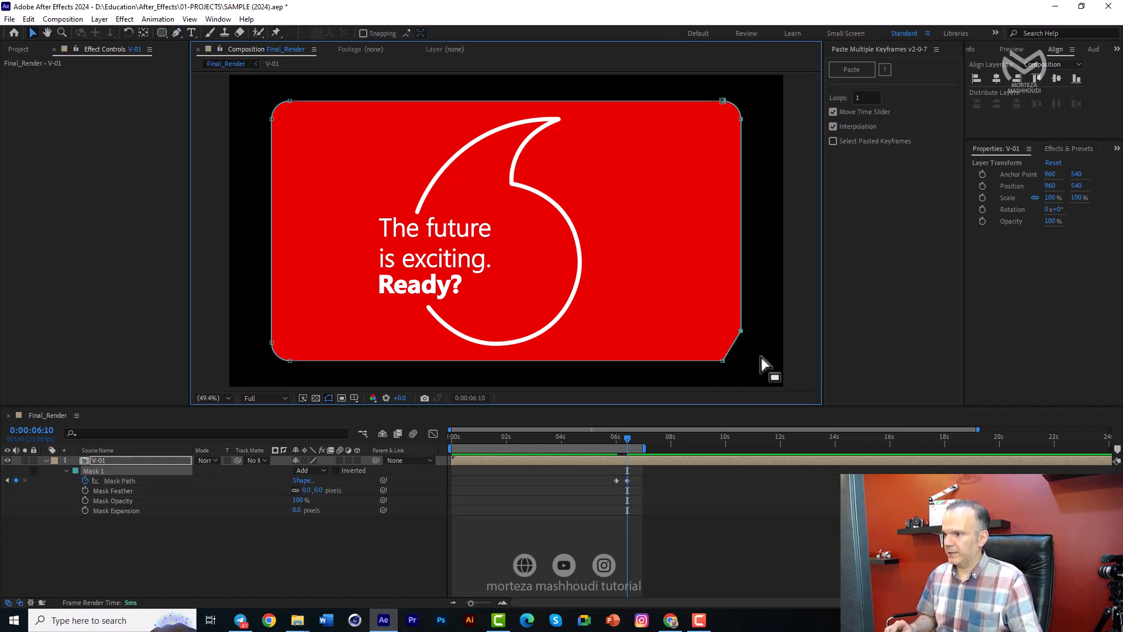
key(shift+Up)
key(shift+Up)
key(shift+Up)
key(shift+Up)
drag(708, 350, 752, 389)
key(shift+Left)
key(shift+Left)
key(shift+Left)
key(shift+Left)
key(shift+Left)
key(shift+Left)
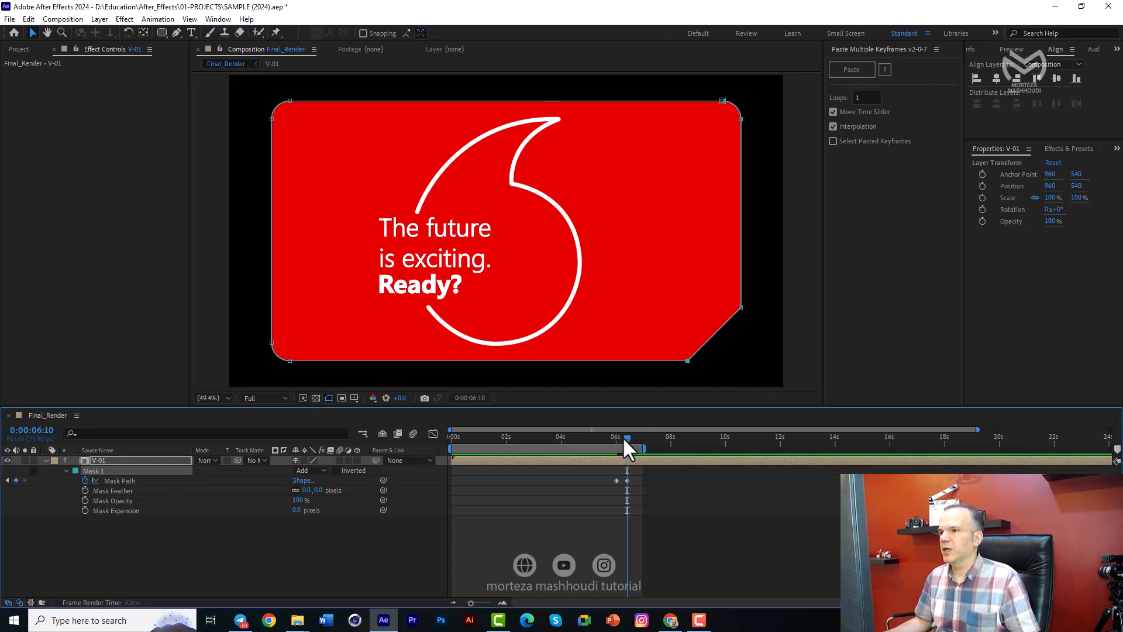
Step: At 0:00:06:20, reveal Position, Scale and Rotation of the V-01 layer and set a keyframe on each
mouse_move(623, 437)
mouse_down()
mouse_move(613, 433)
mouse_move(623, 436)
mouse_up()
key(shift+Page_Down)
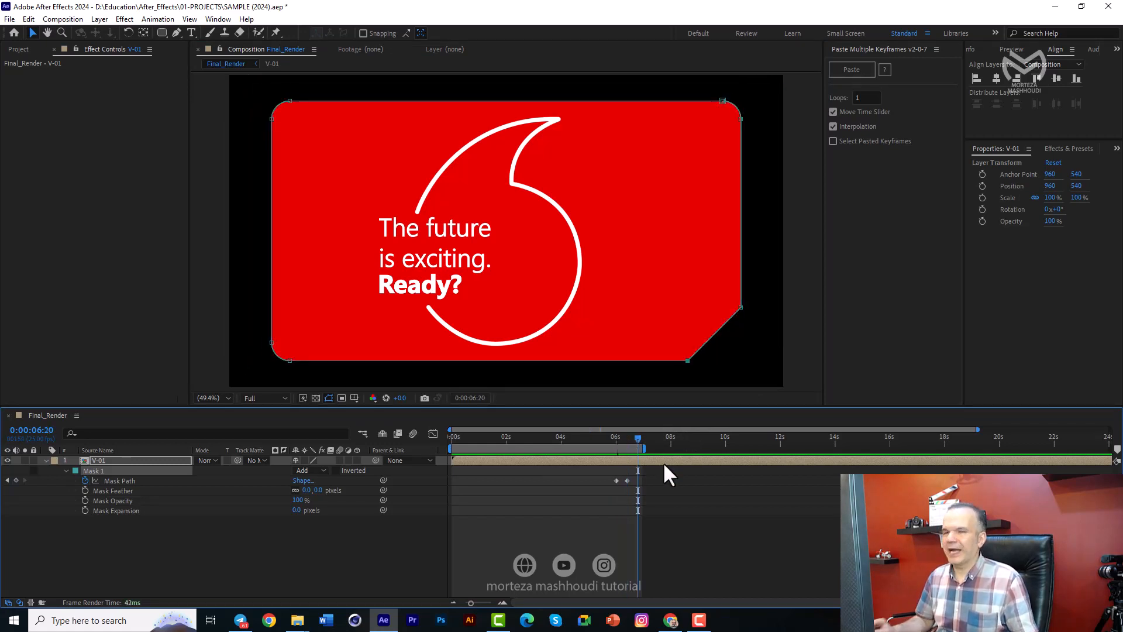
click(661, 462)
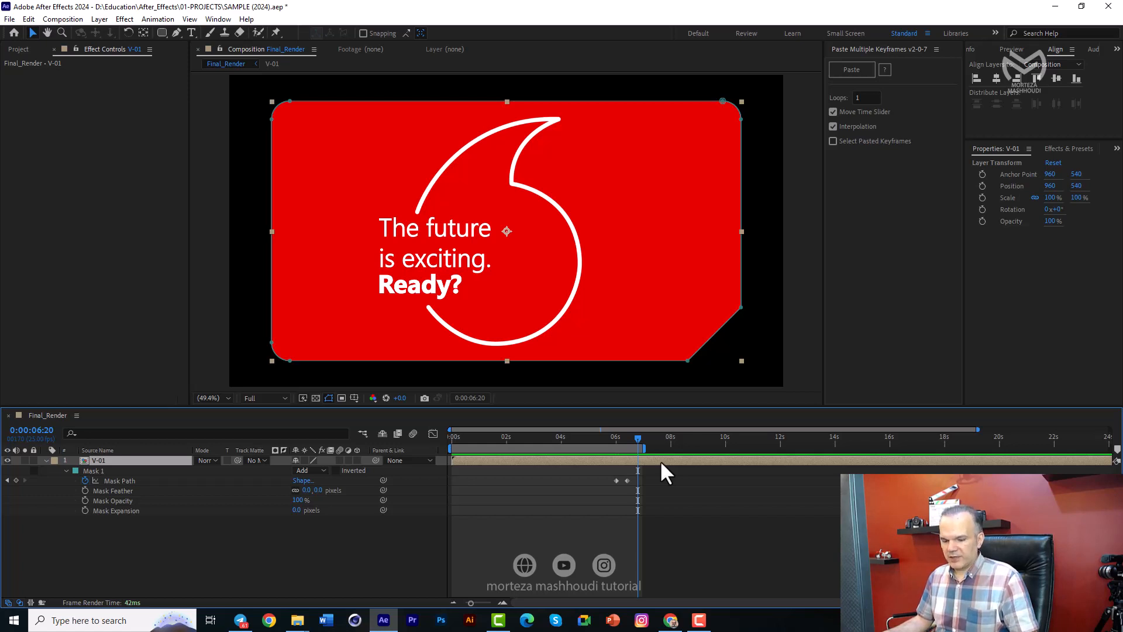
key(r)
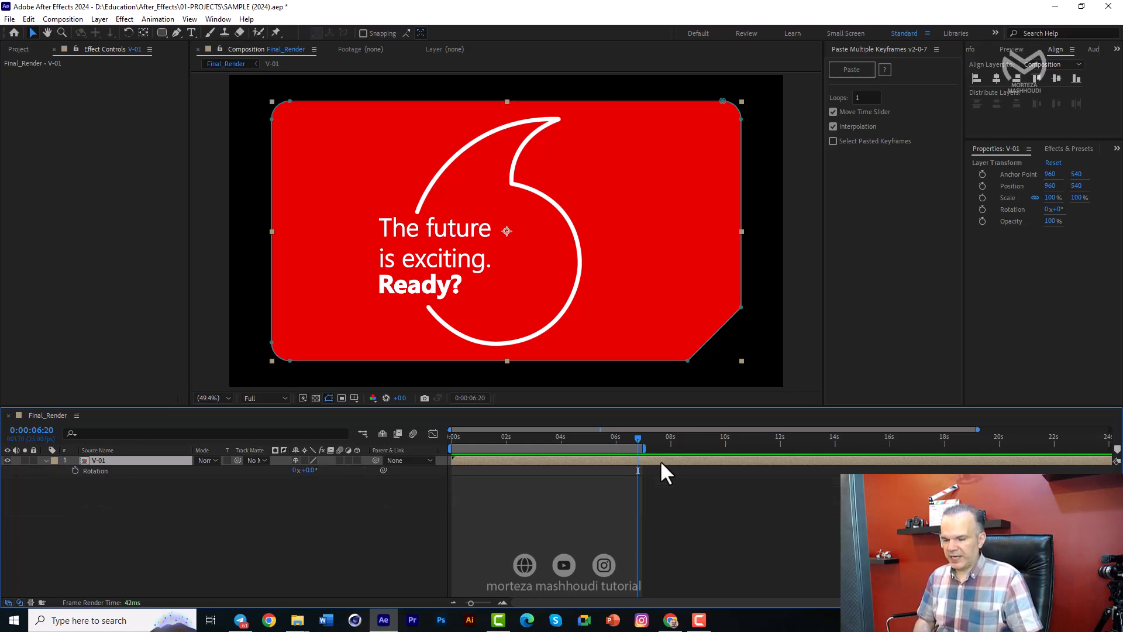
key(shift+p)
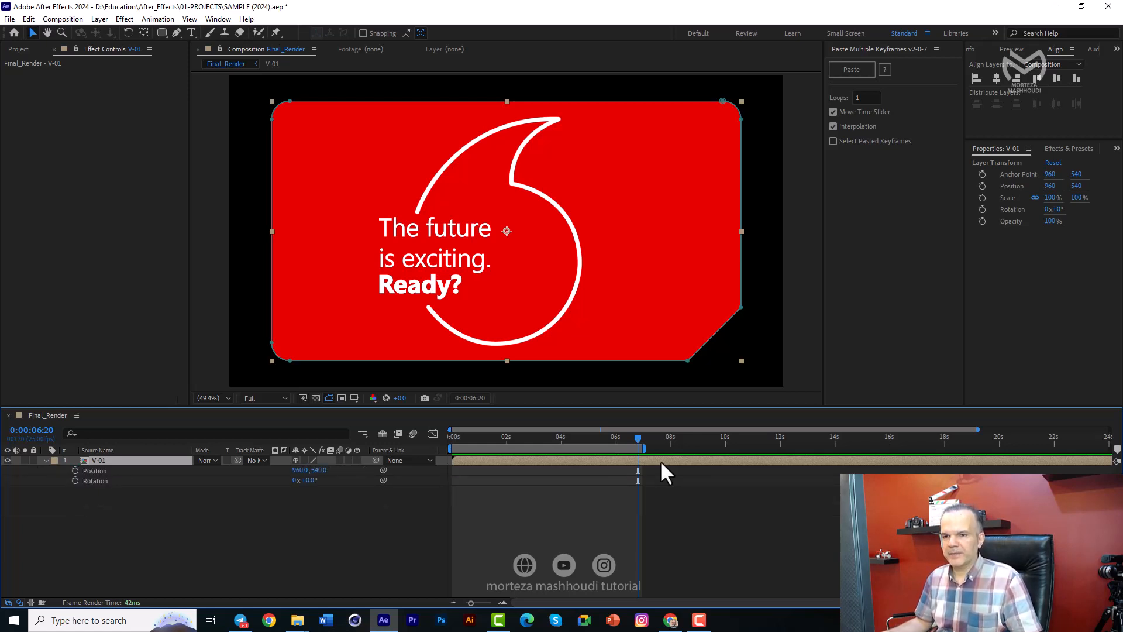
key(shift+s)
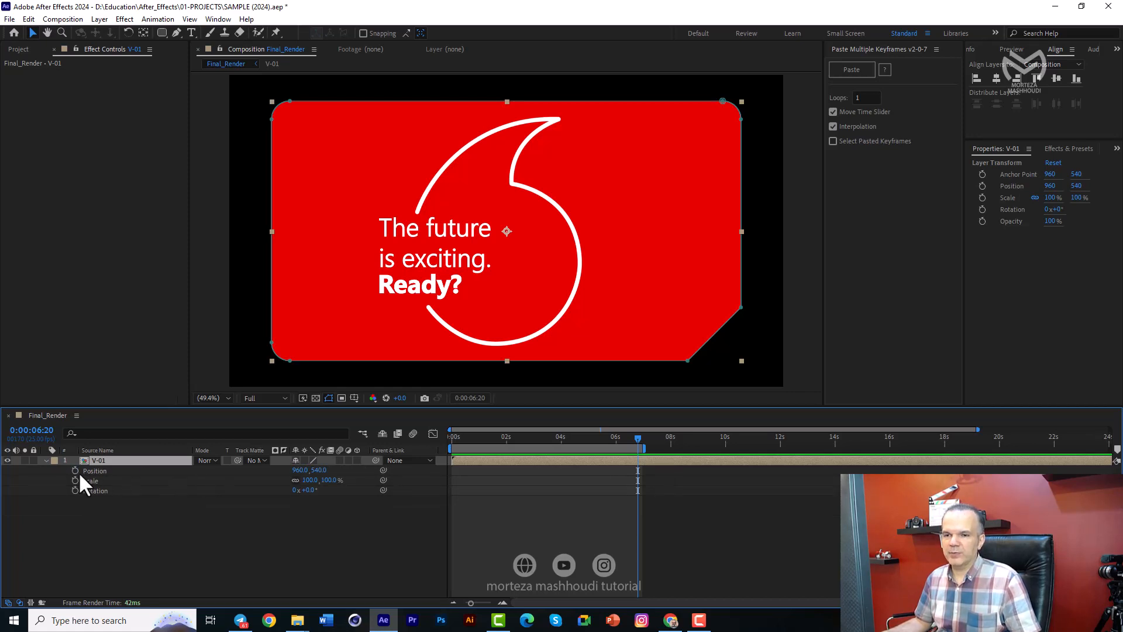
drag(74, 470, 75, 490)
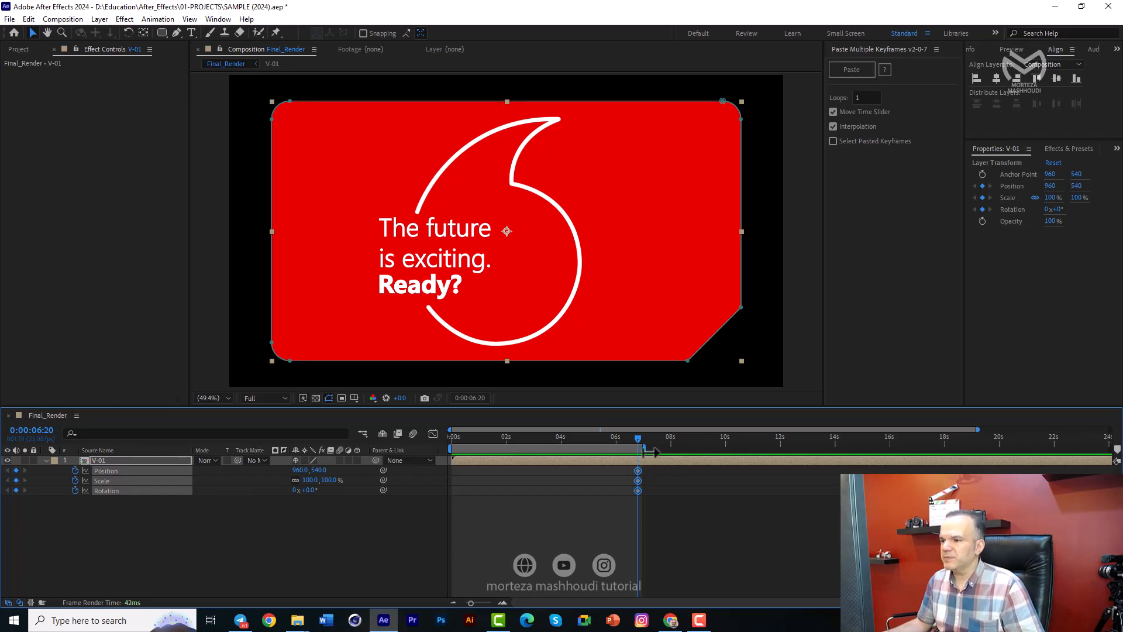
click(602, 514)
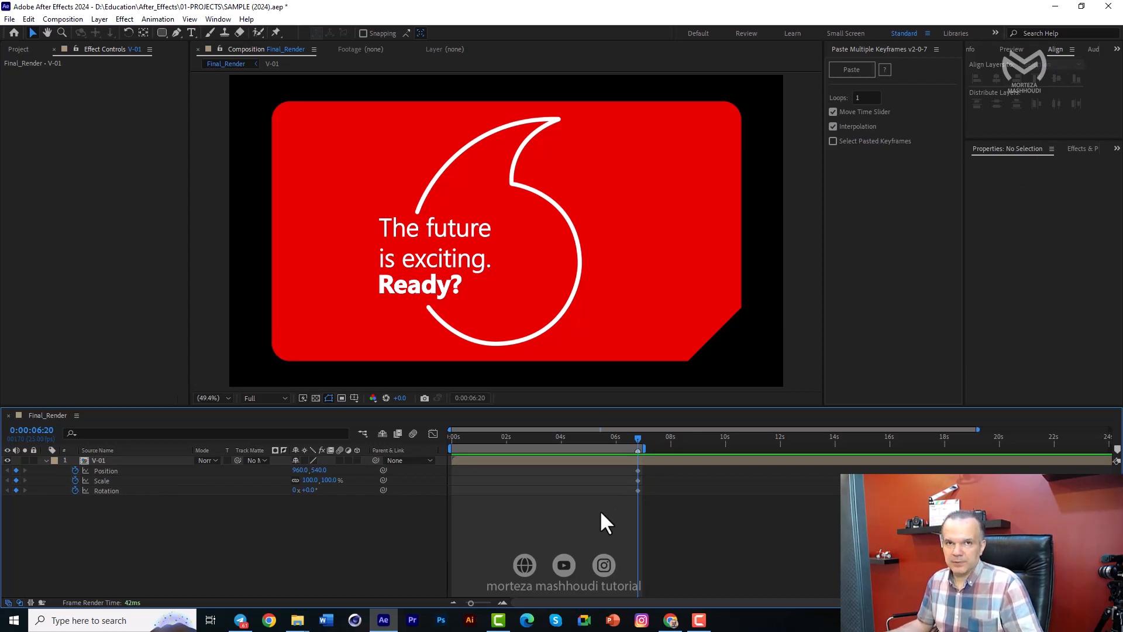
Step: Open the V-01 composition and collapse the three Stroke effects on Red Solid 1
click(654, 459)
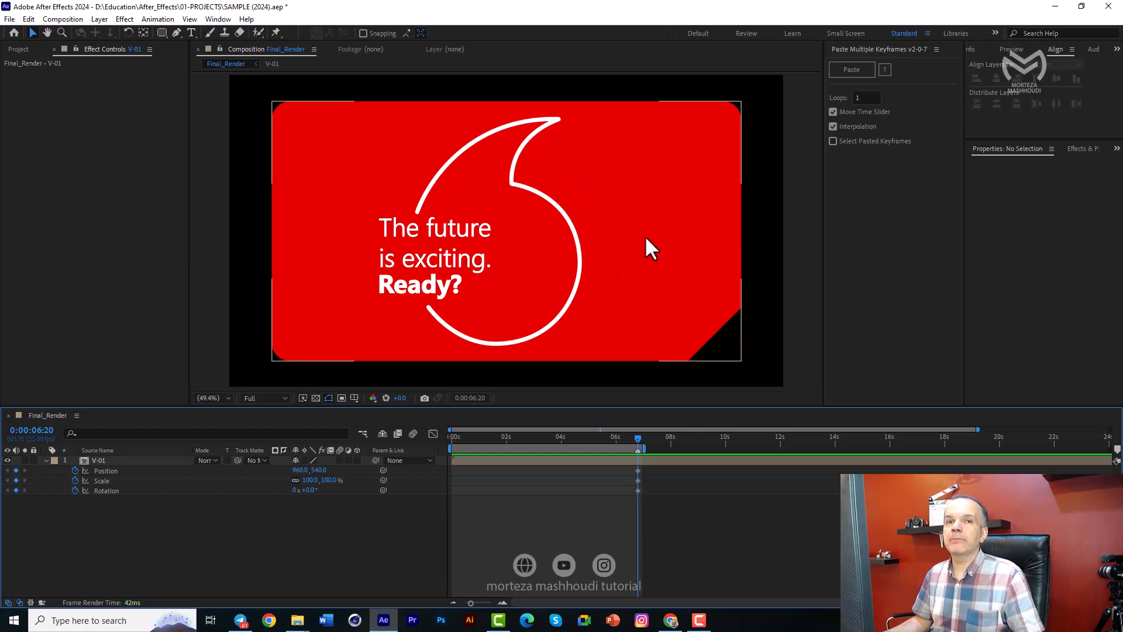
double_click(649, 462)
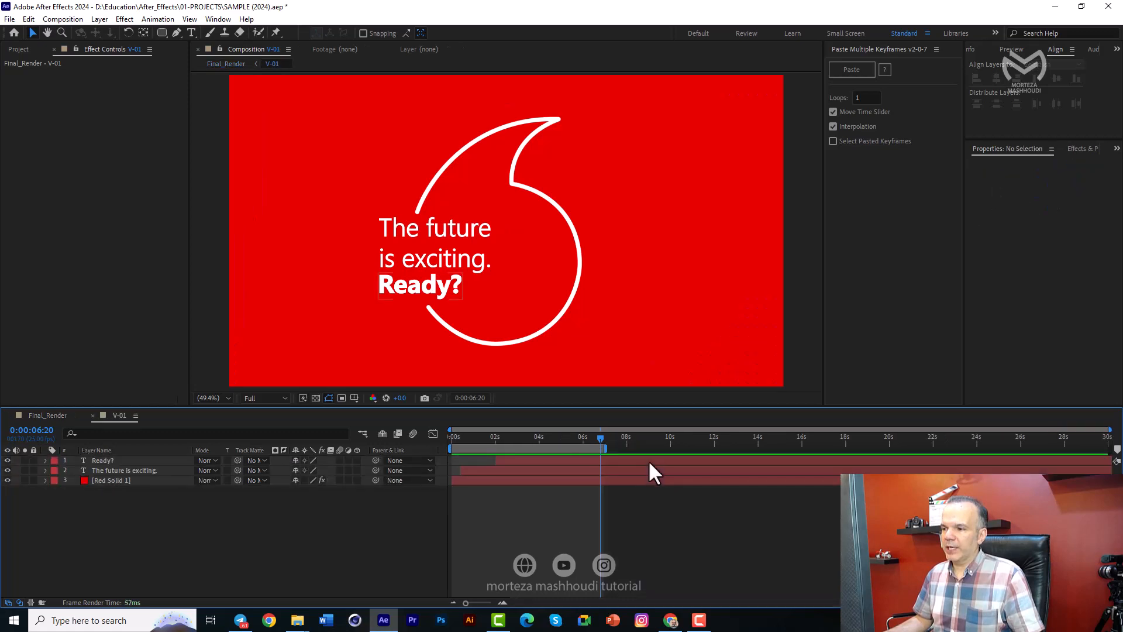
click(546, 481)
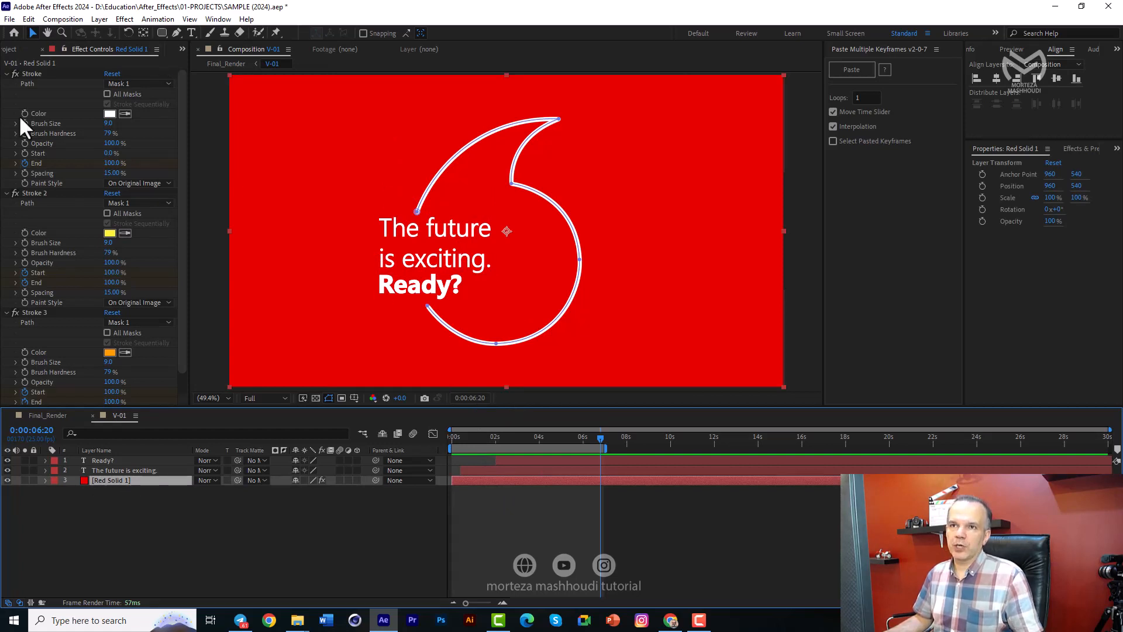
key(ctrl+a)
click(6, 74)
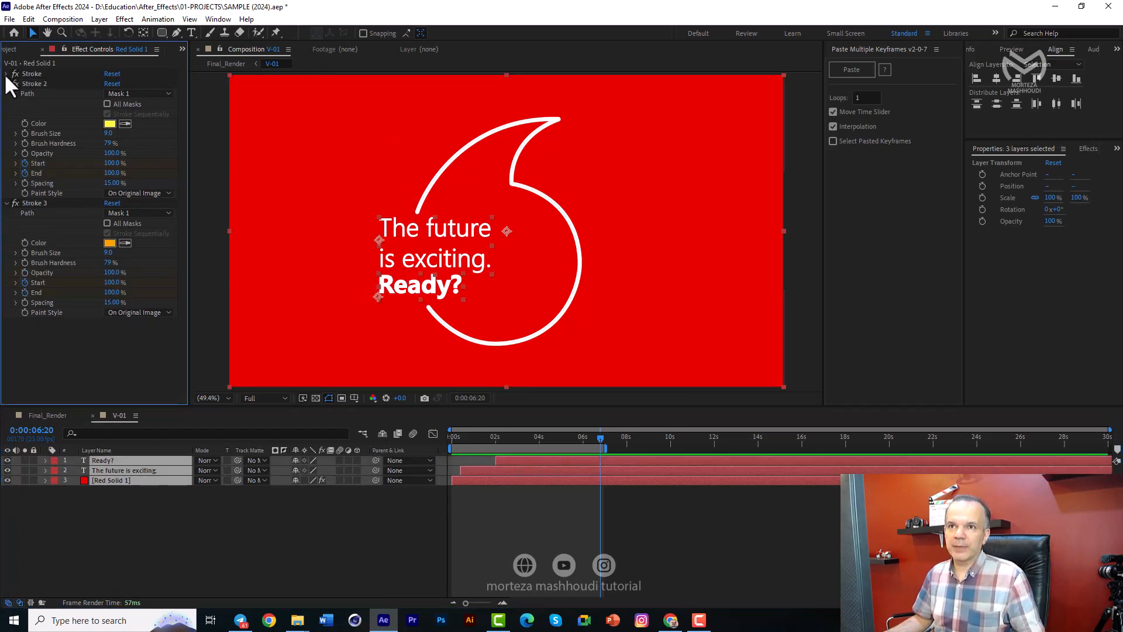
click(5, 83)
click(6, 93)
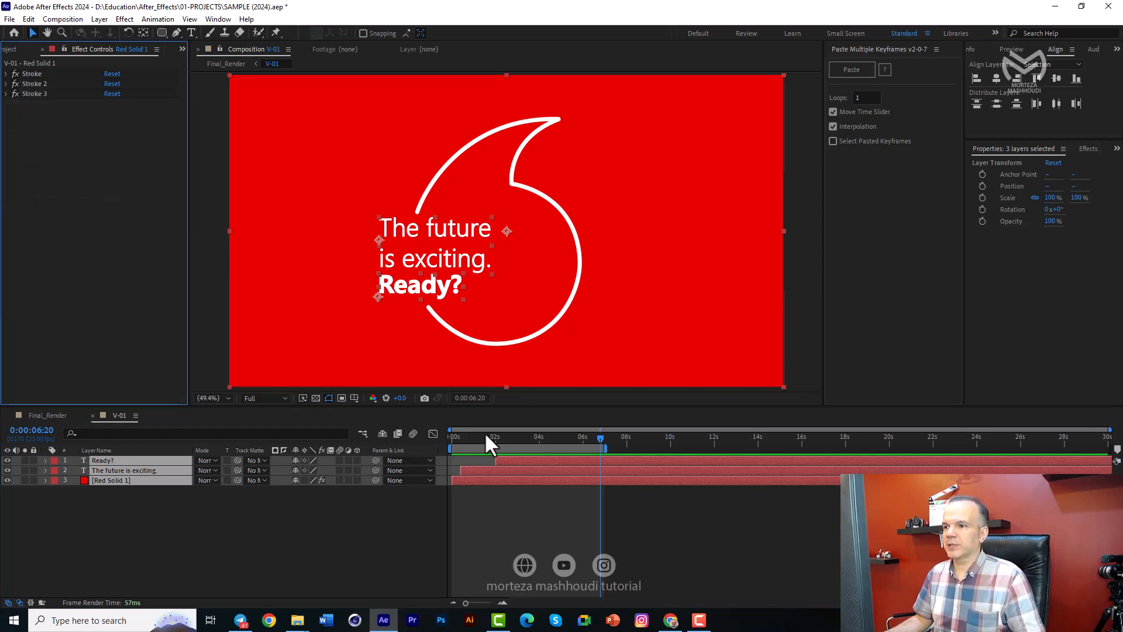
click(367, 531)
Step: Draw a square rectangular mask on Red Solid 1 that closely surrounds the logo outline and text
click(522, 479)
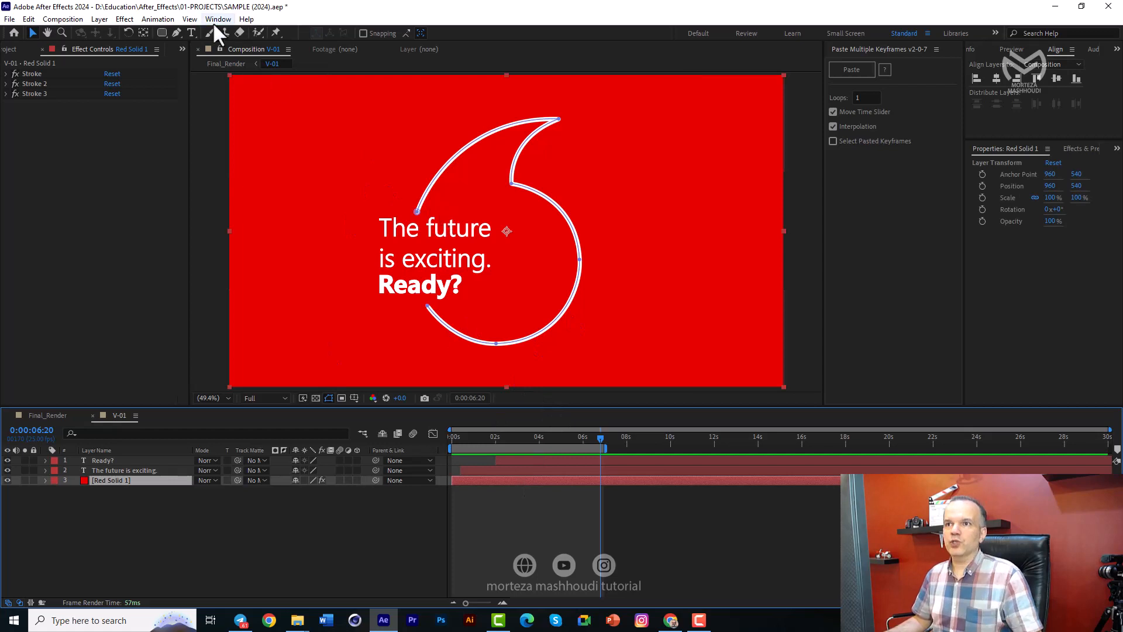
drag(162, 31, 181, 36)
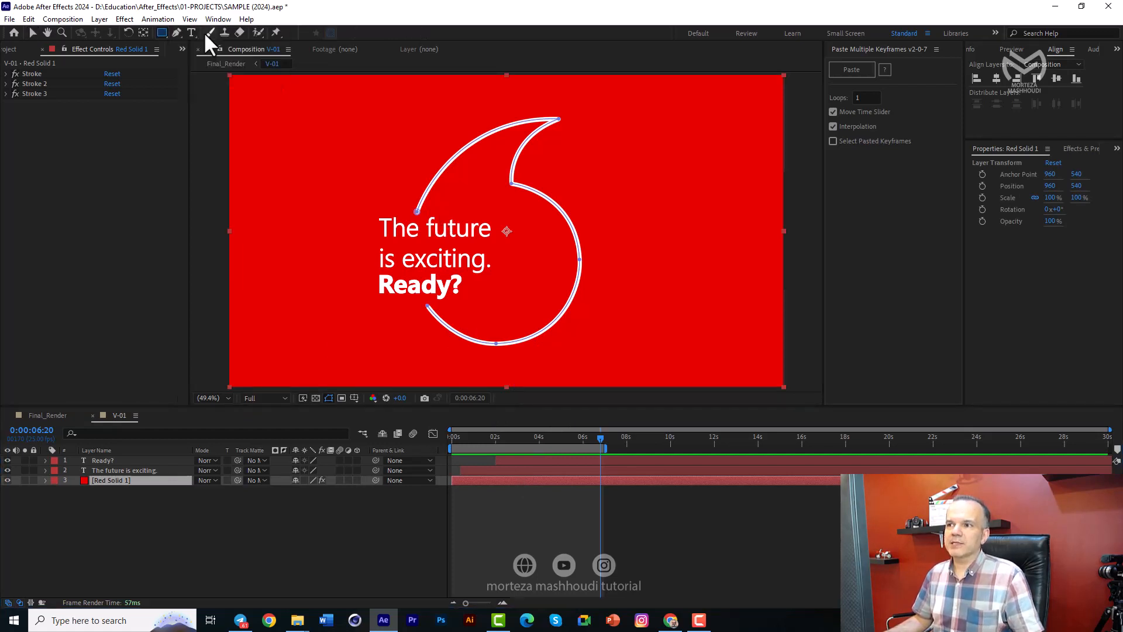
mouse_move(496, 256)
mouse_down()
mouse_move(369, 151)
mouse_move(361, 107)
mouse_up()
key(v)
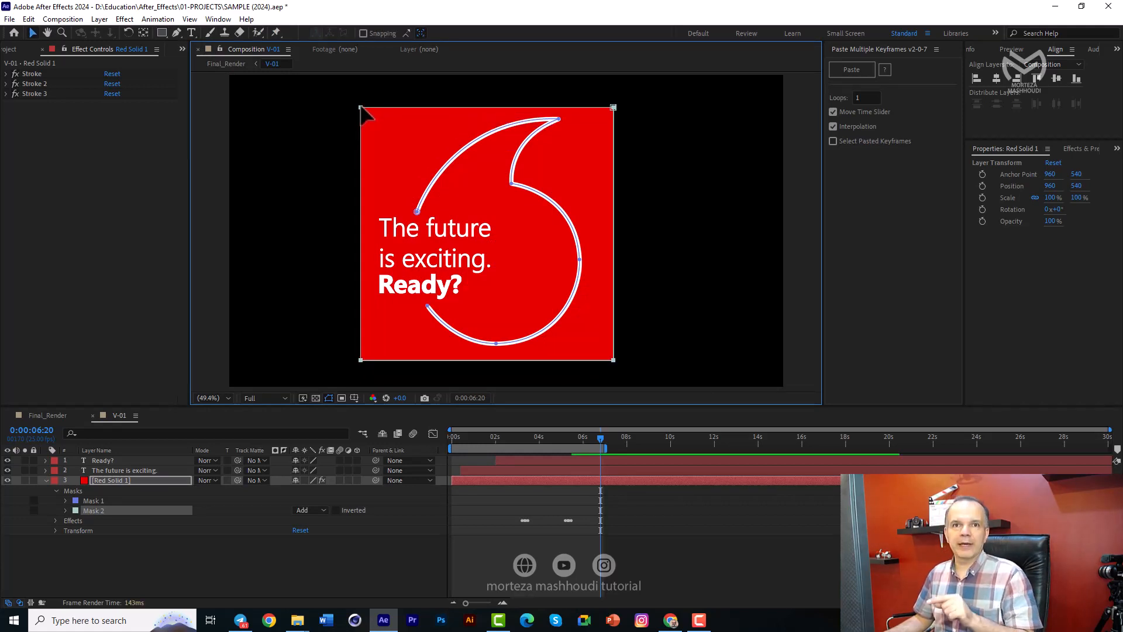
Step: Return to the Final_Render composition and add Red Solid 1 from the Solids folder beneath the V-01 layer
click(48, 416)
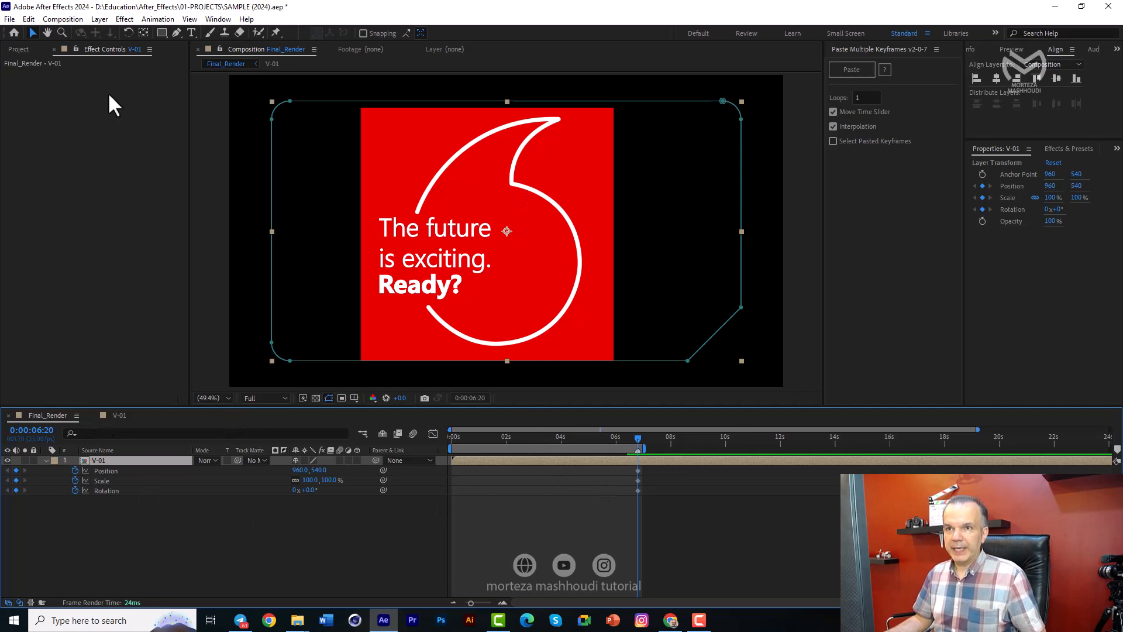
click(17, 48)
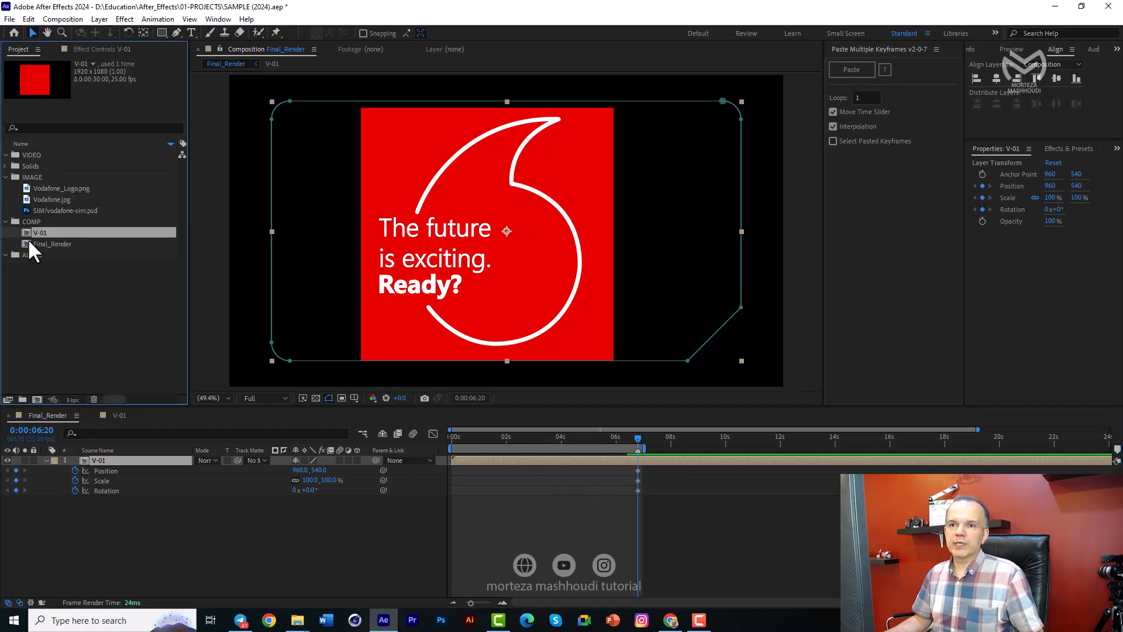
click(5, 166)
click(40, 177)
drag(48, 195, 93, 501)
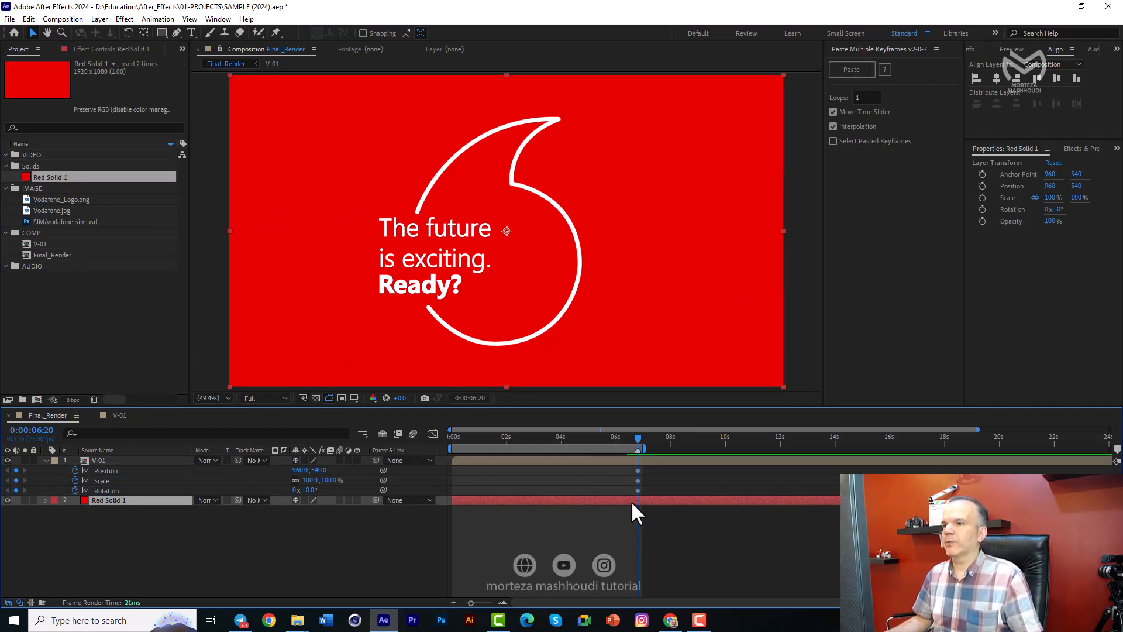
click(599, 460)
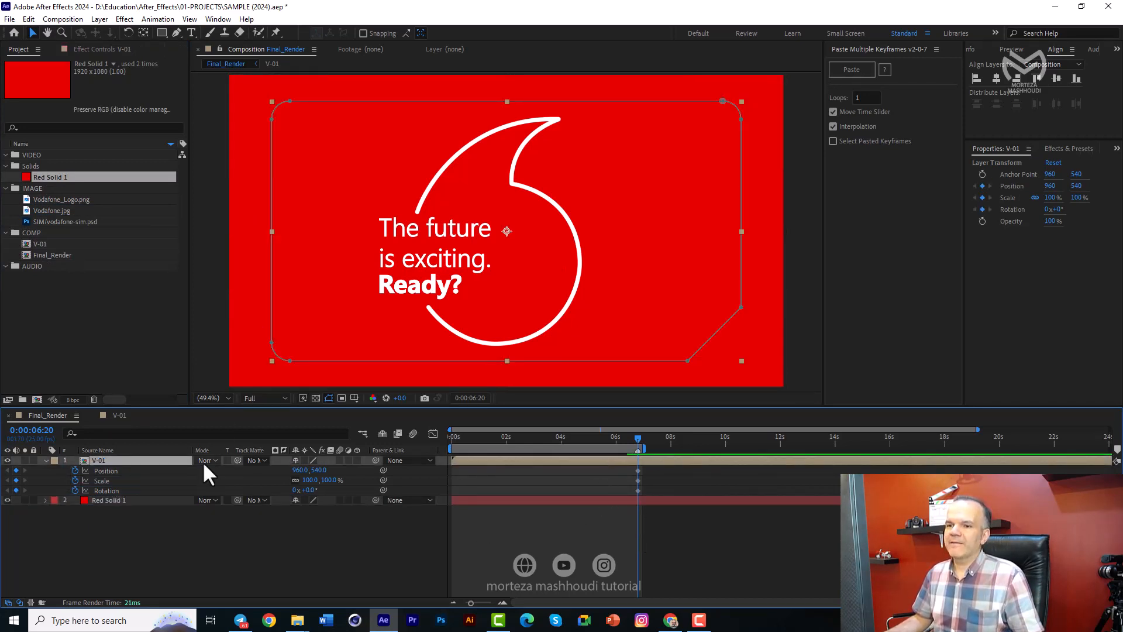
key(m)
click(96, 469)
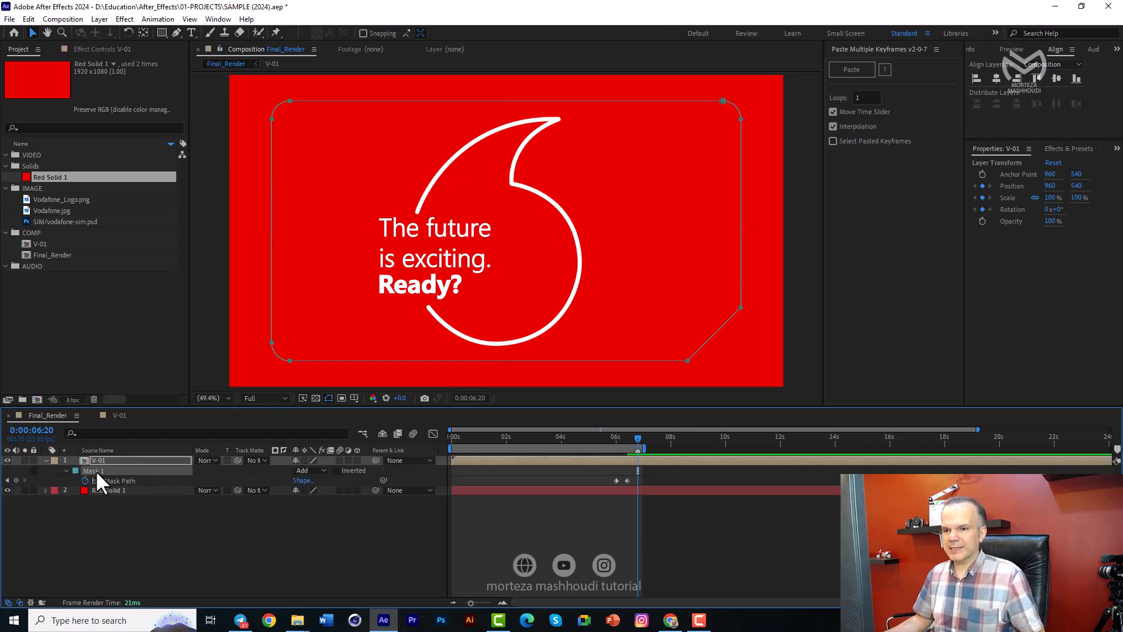
key(m)
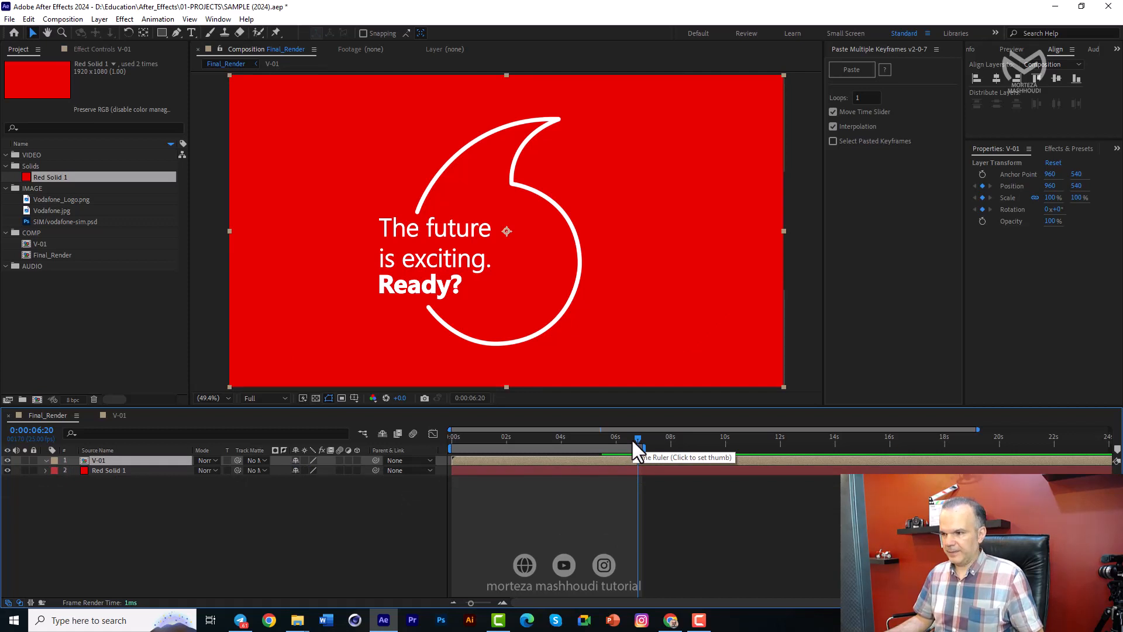
key(m)
Step: At 0:00:06:00, transfer Mask 1 with its keyframes from V-01 to Red Solid 1, and extend the work area end to about 9 seconds
drag(630, 439, 616, 440)
key(u)
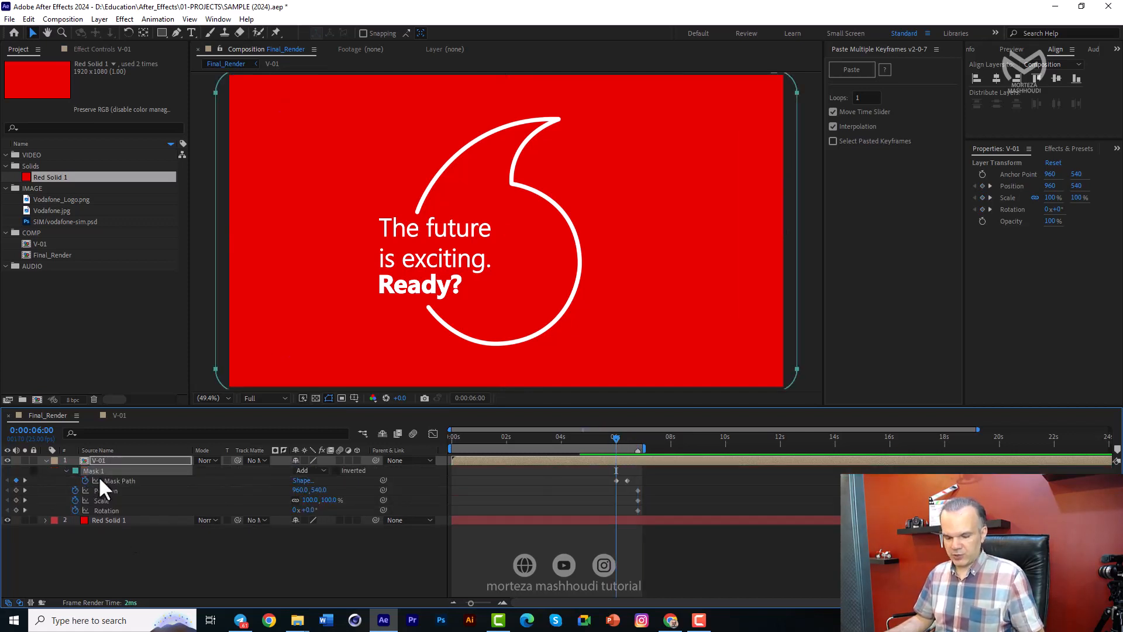
key(Delete)
click(605, 500)
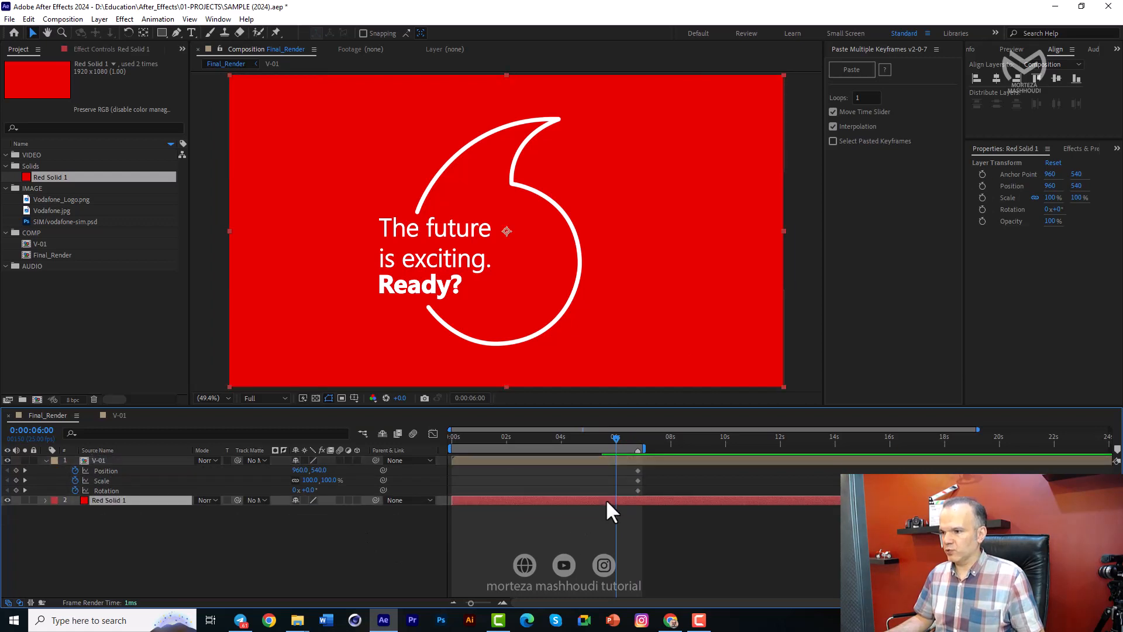
key(ctrl+v)
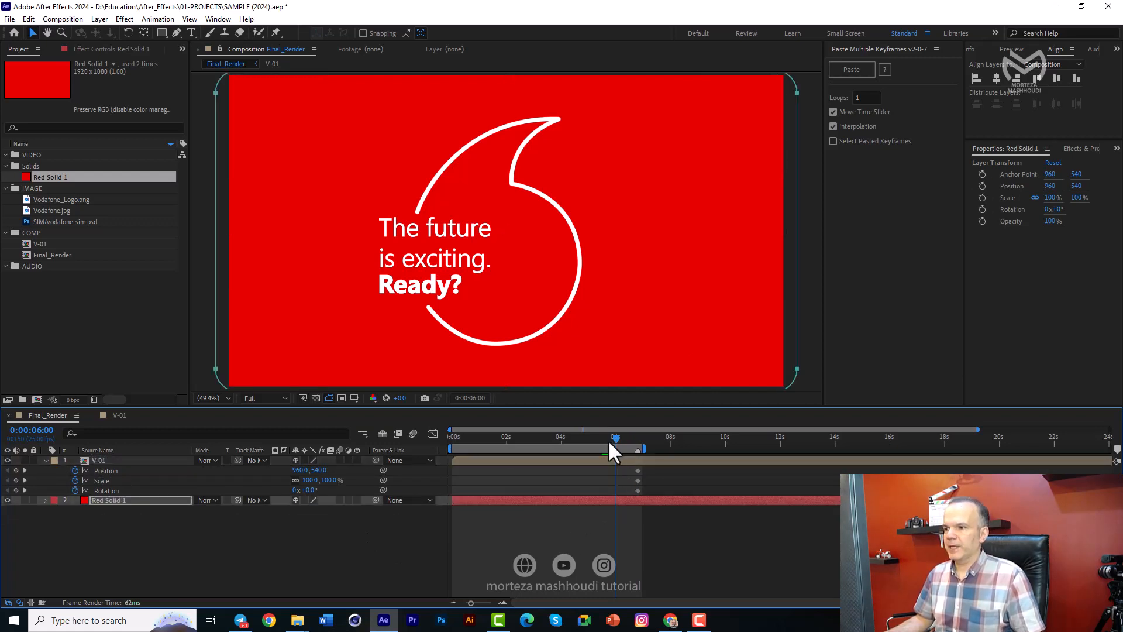
drag(609, 443, 700, 449)
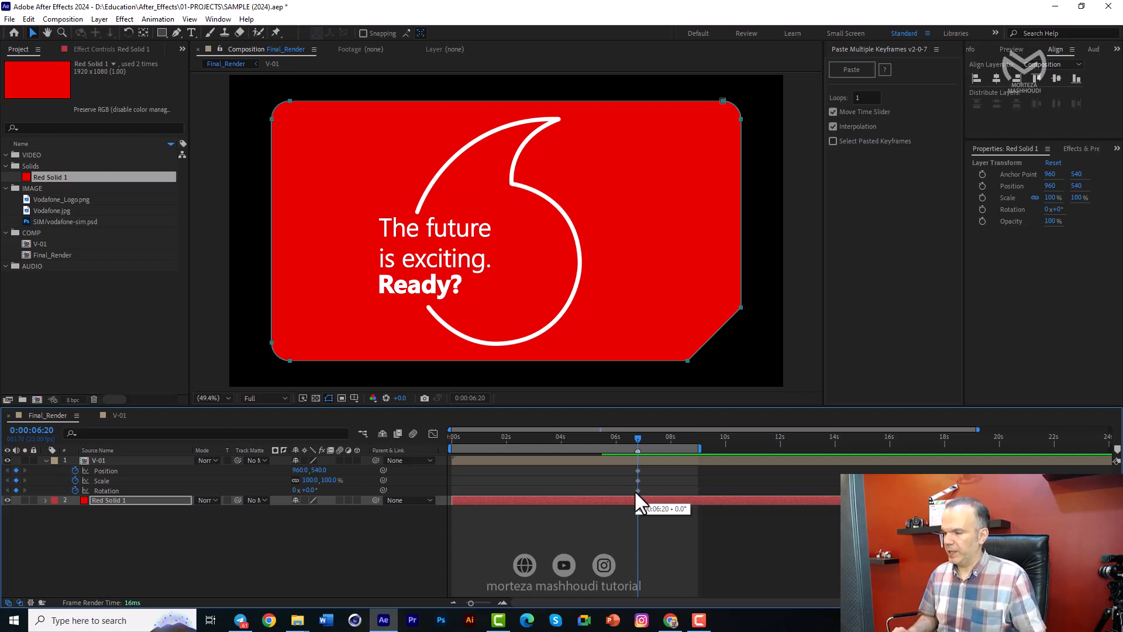
key(shift+Page_Down)
key(shift+Page_Down)
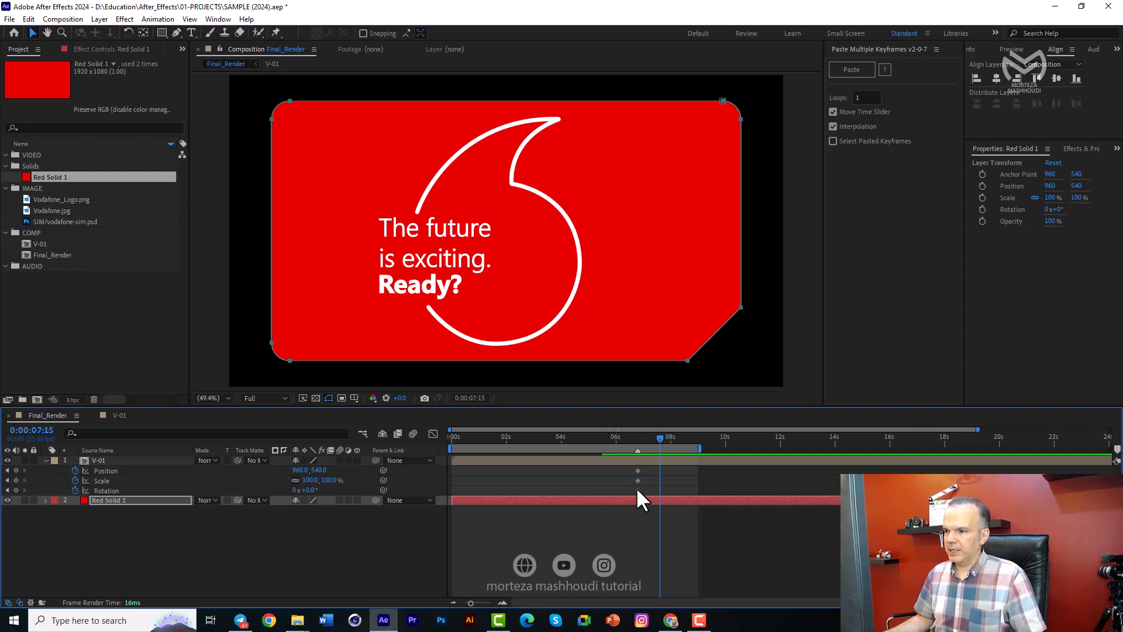
click(104, 461)
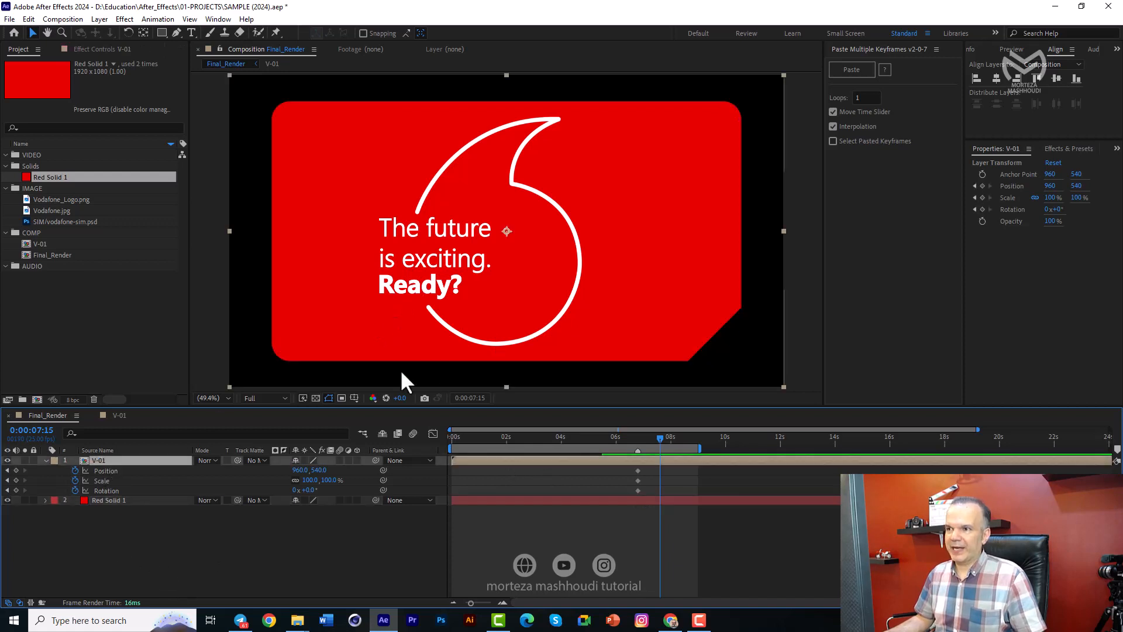
key(w)
Step: At 0:00:06:20, reveal Position, Scale and Rotation on Red Solid 1 and paste V-01's matching keyframes onto them
click(99, 501)
key(shift+Page_Up)
key(shift+Page_Up)
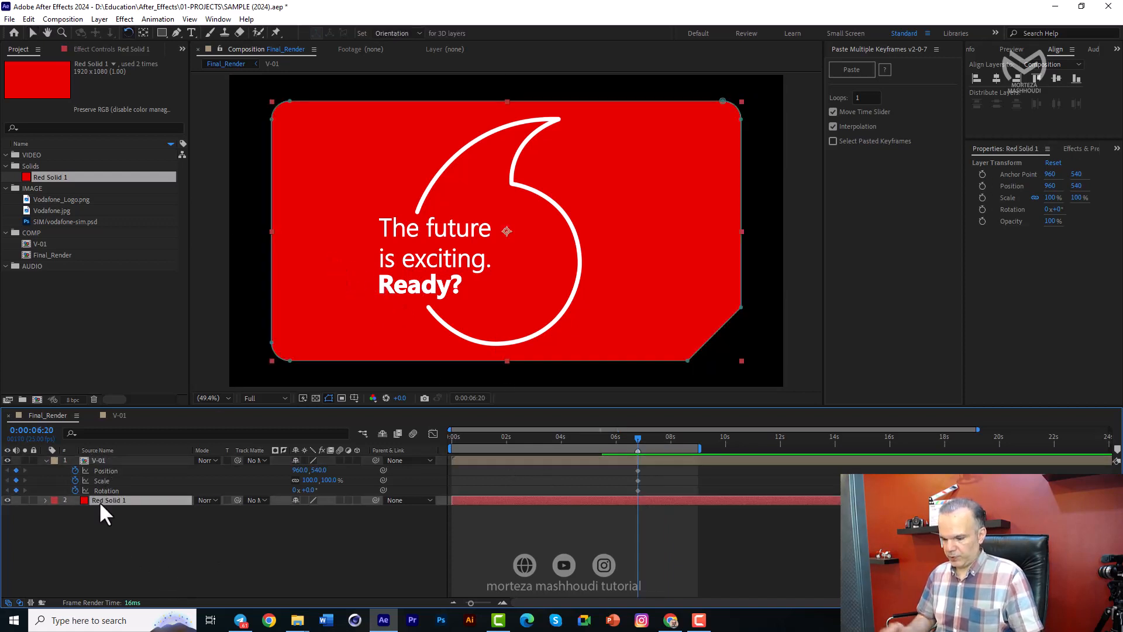
key(p)
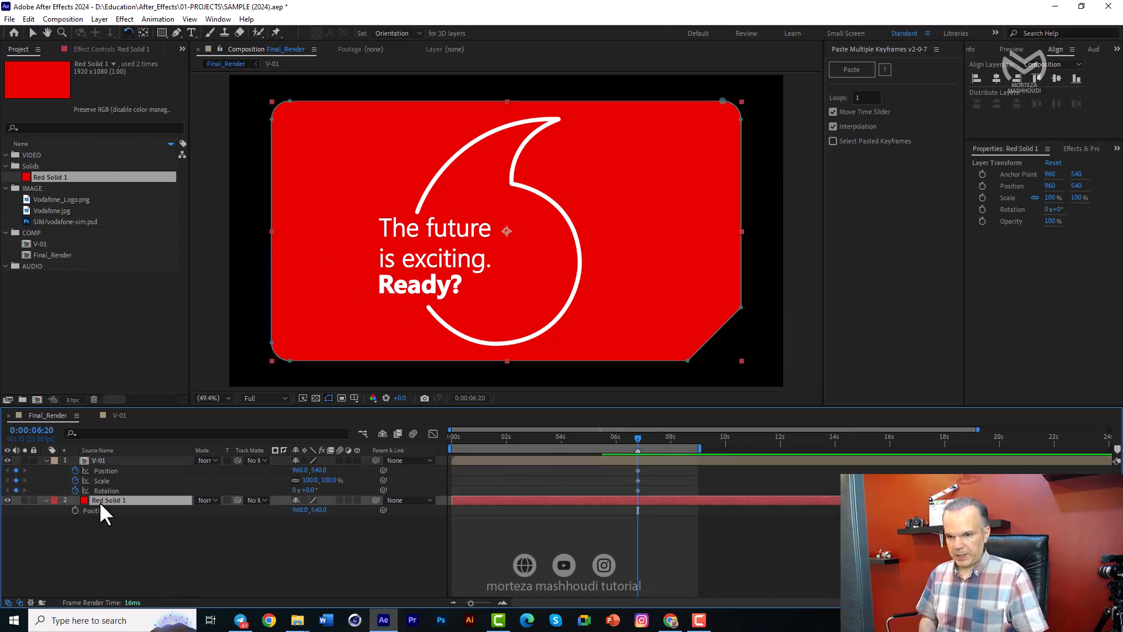
key(s)
key(shift+p)
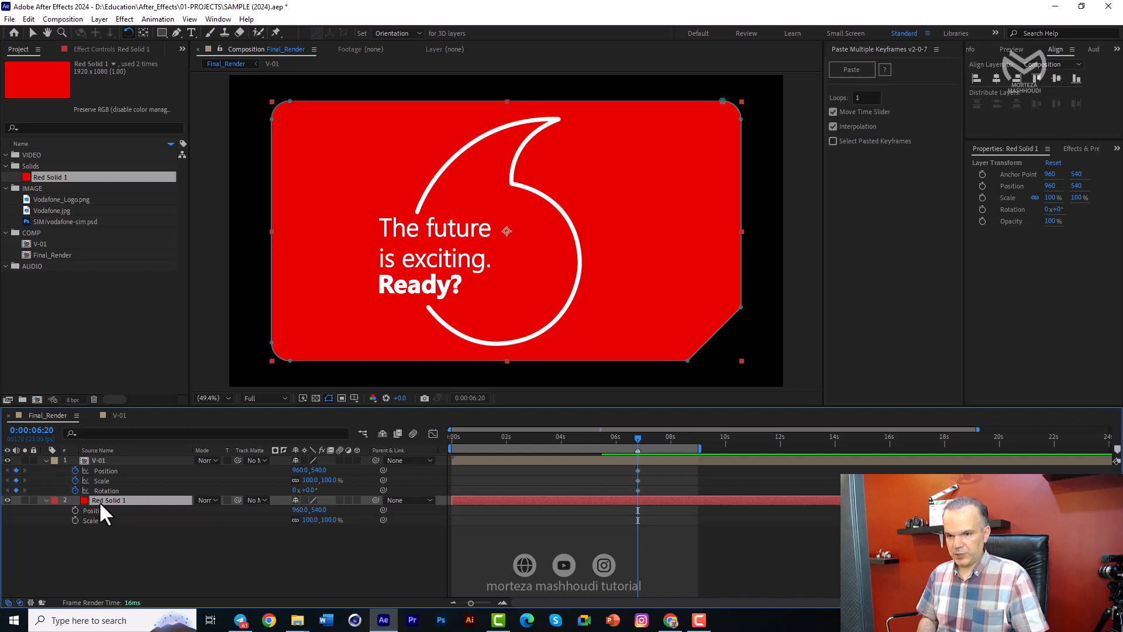
key(shift+r)
key(ctrl+v)
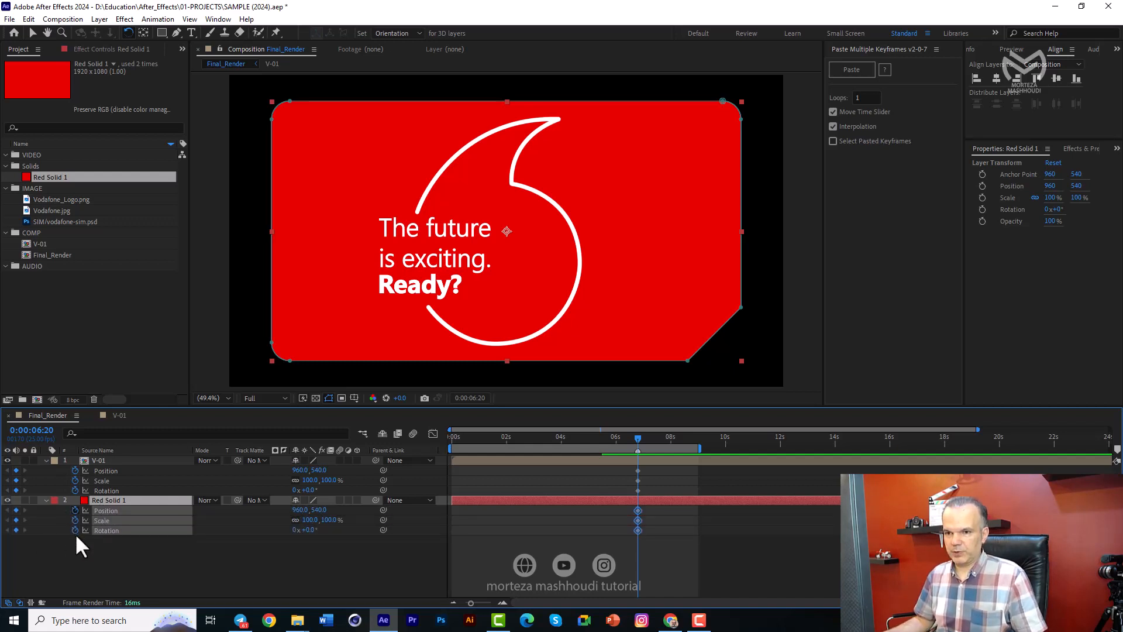
Step: Move to 0:00:07:15 and parent the V-01 layer to Red Solid 1
key(shift+Page_Down)
key(shift+Page_Down)
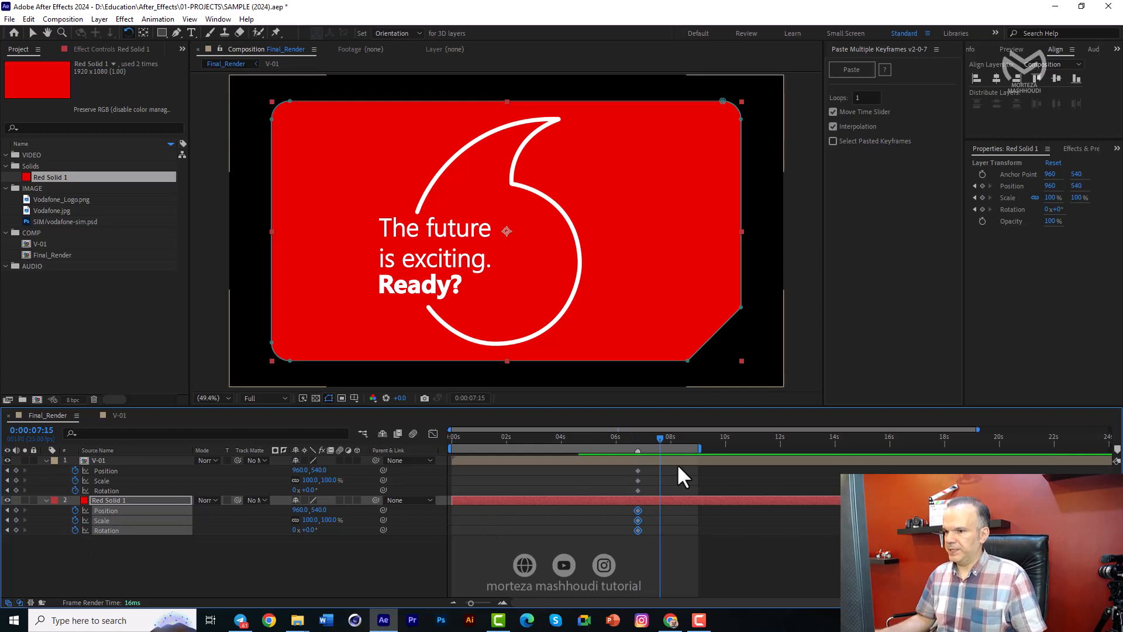
click(121, 460)
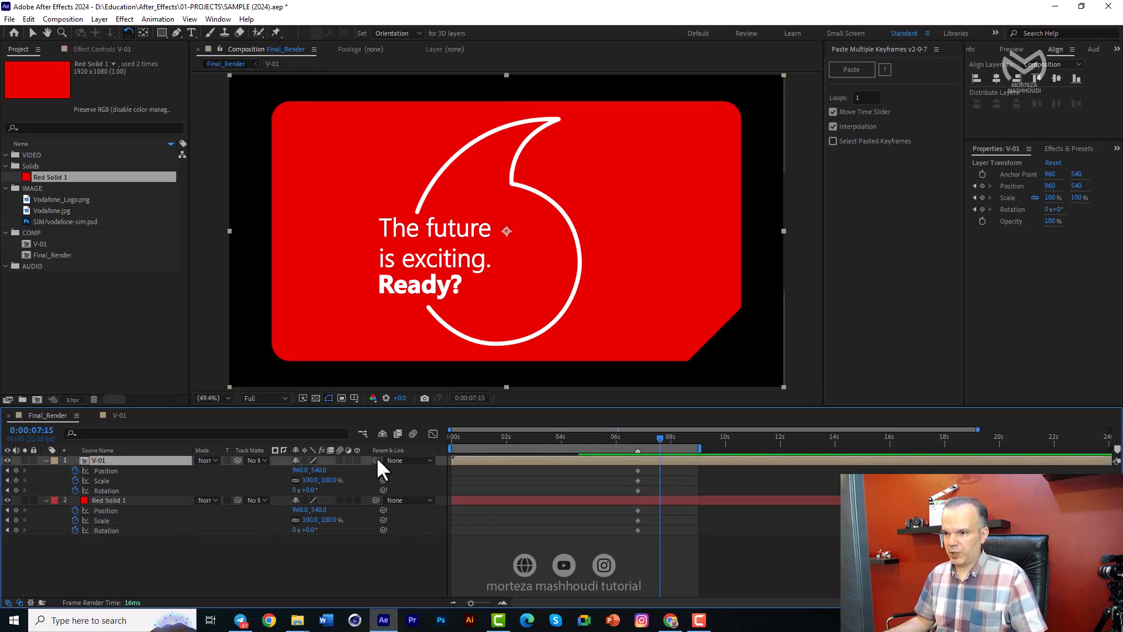
drag(375, 459, 135, 497)
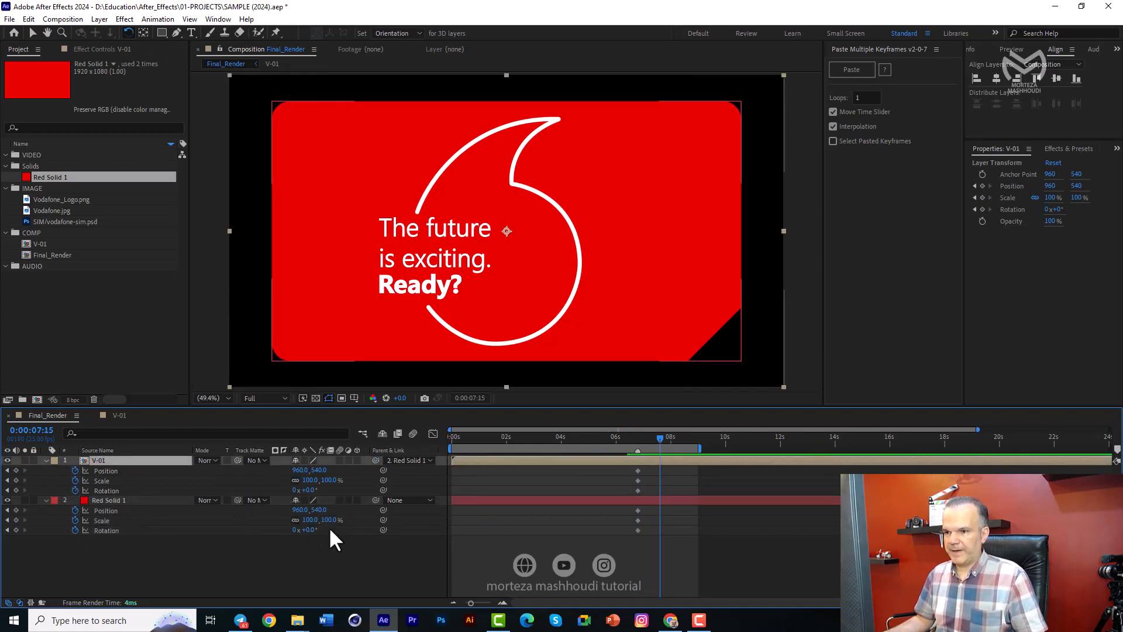
Step: Keyframe Red Solid 1 at 0:00:07:15 with -90° rotation and 47% scale, and remove its Position animation
drag(312, 532, 308, 539)
click(312, 530)
text(-90)
key(Return)
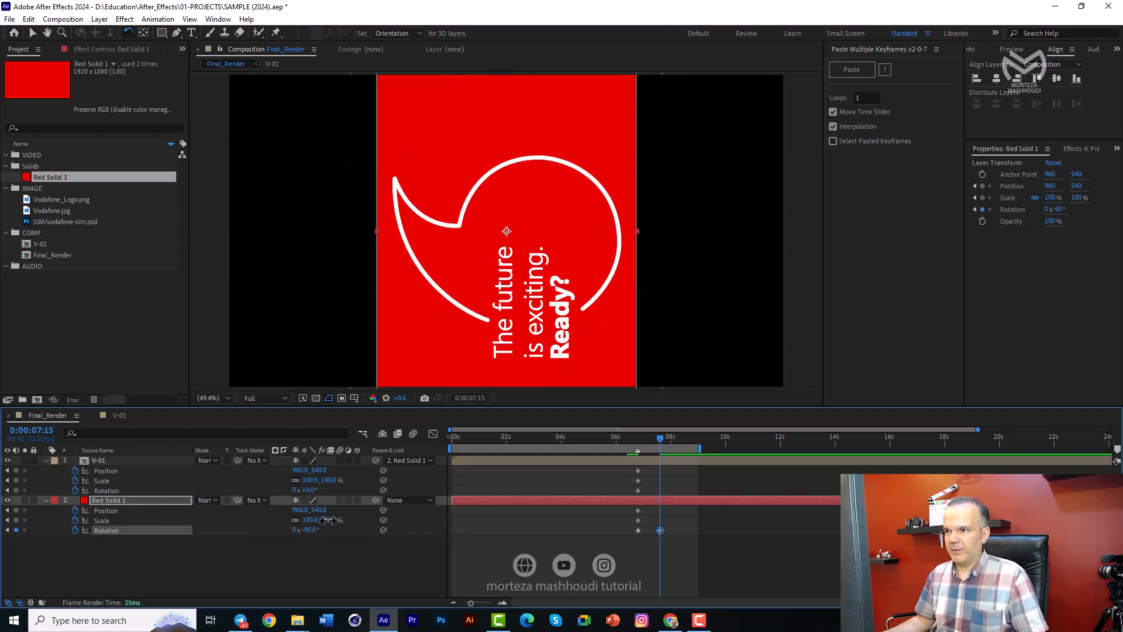
drag(318, 520, 300, 520)
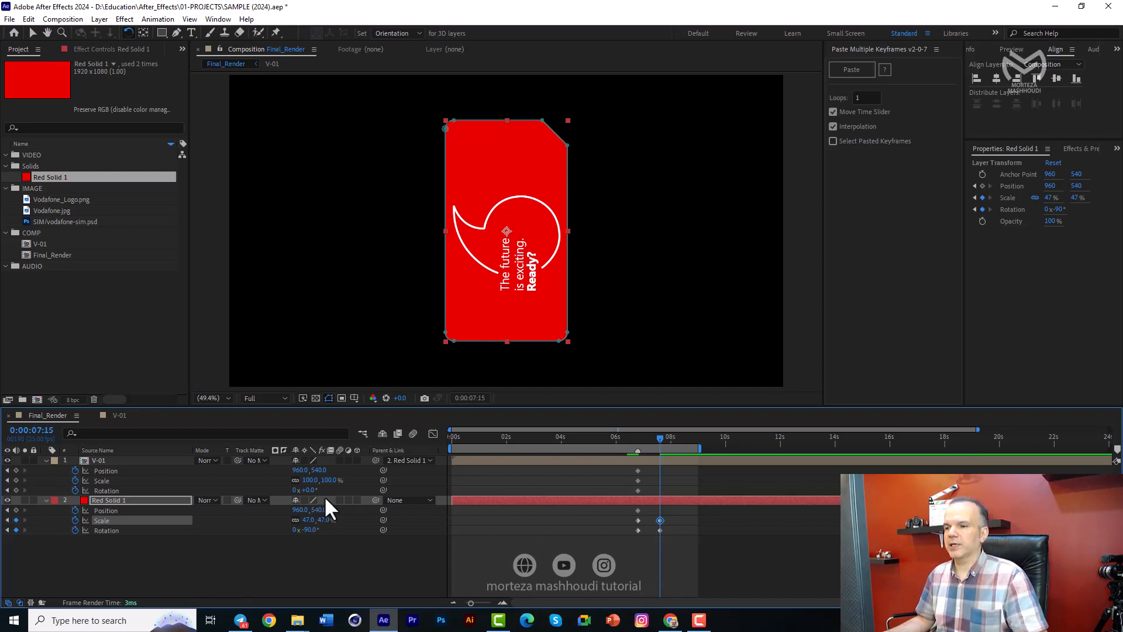
click(138, 461)
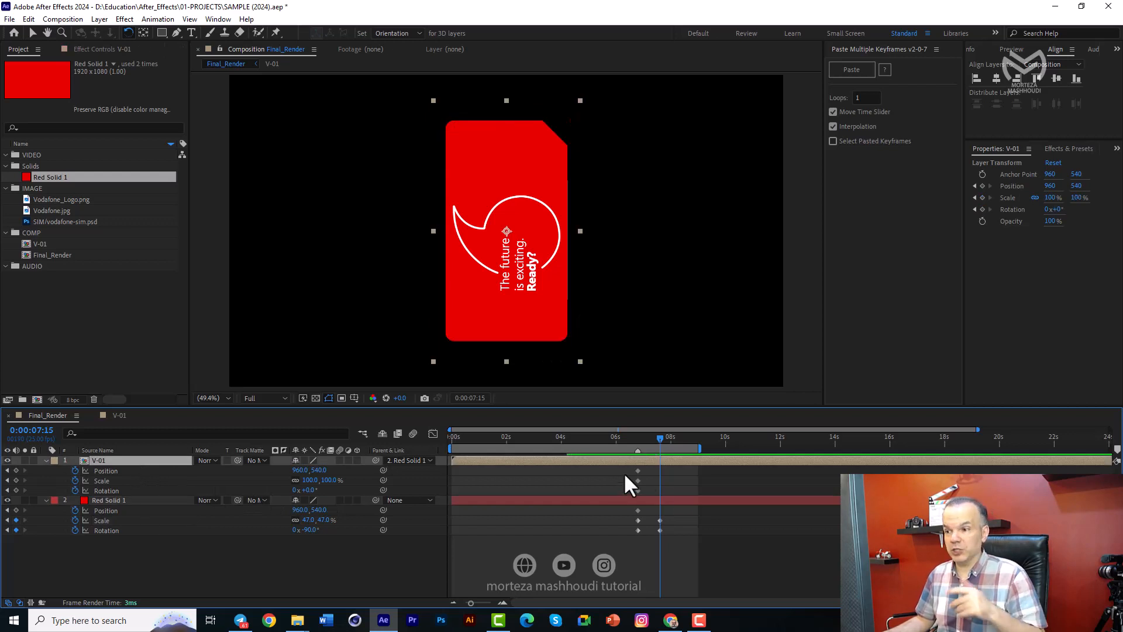
click(75, 509)
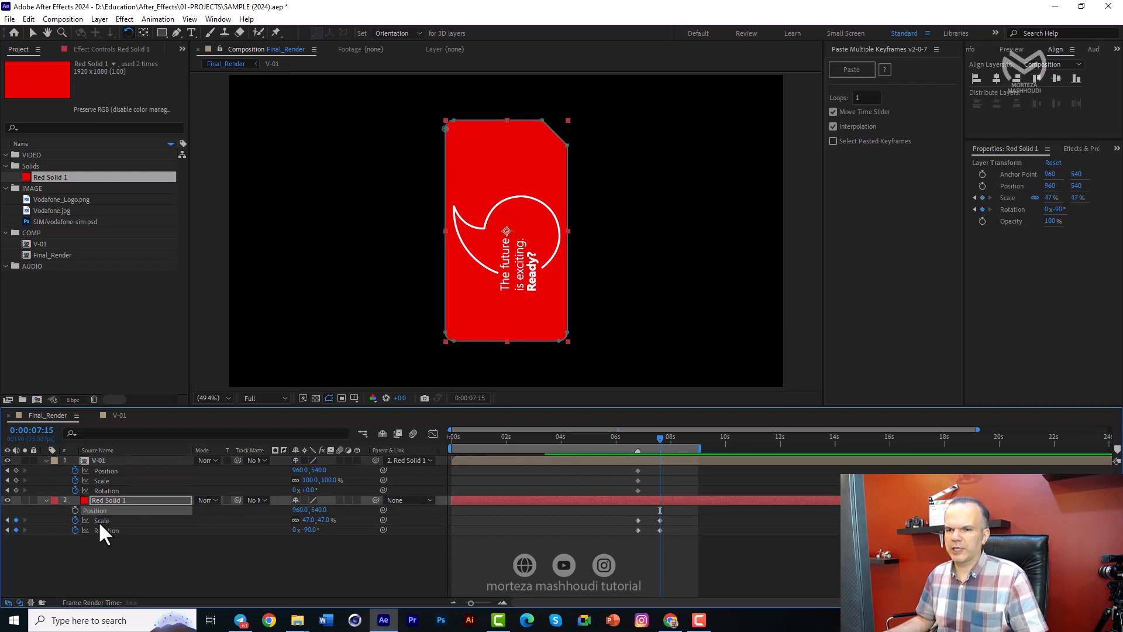
Step: Set V-01's Rotation to 90° at 0:00:07:15 so the logo and text stand upright on the card
click(683, 462)
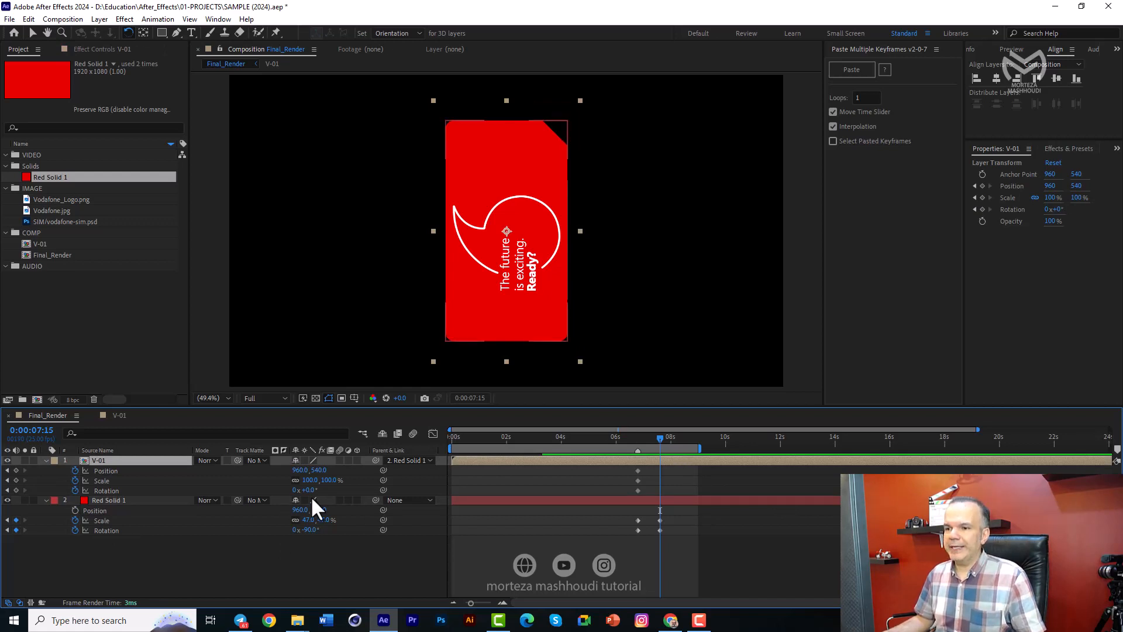
drag(309, 490, 363, 490)
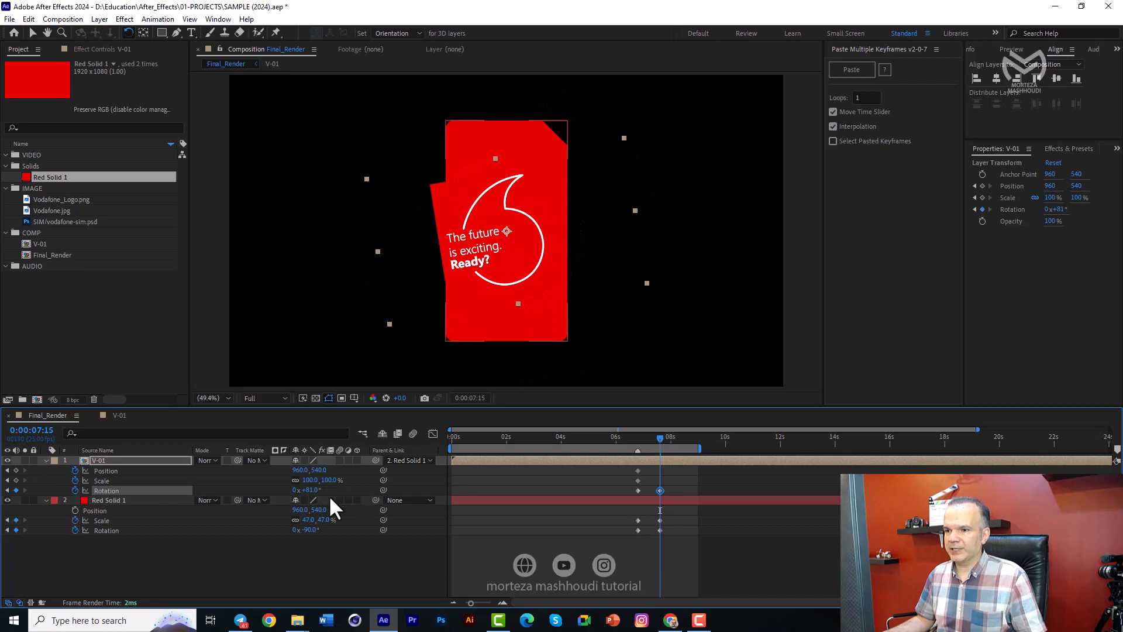
click(308, 490)
text(90)
key(Return)
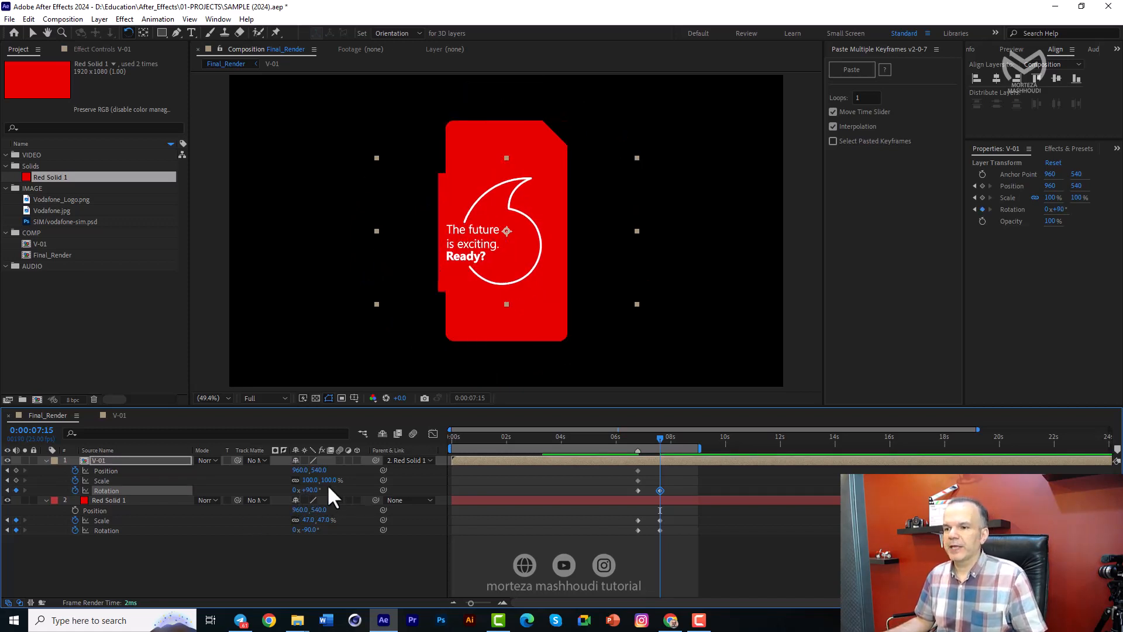
Step: Scale V-01 to 69% and move it into the card's upper half, at about 1287.7, 565.9
drag(335, 481, 309, 481)
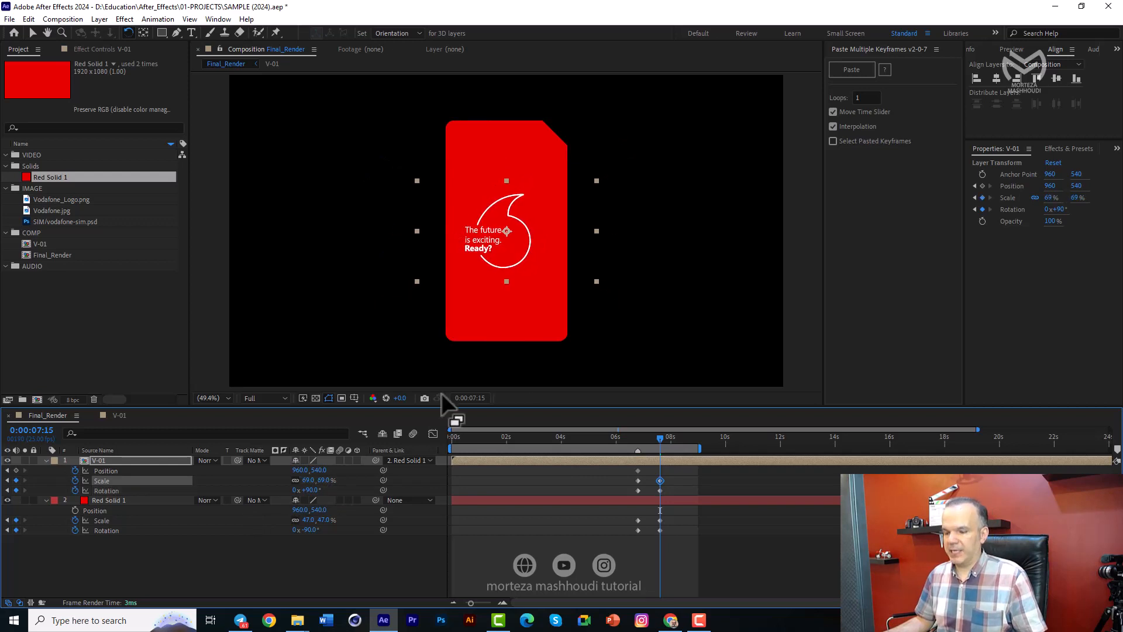
key(v)
drag(512, 263, 516, 213)
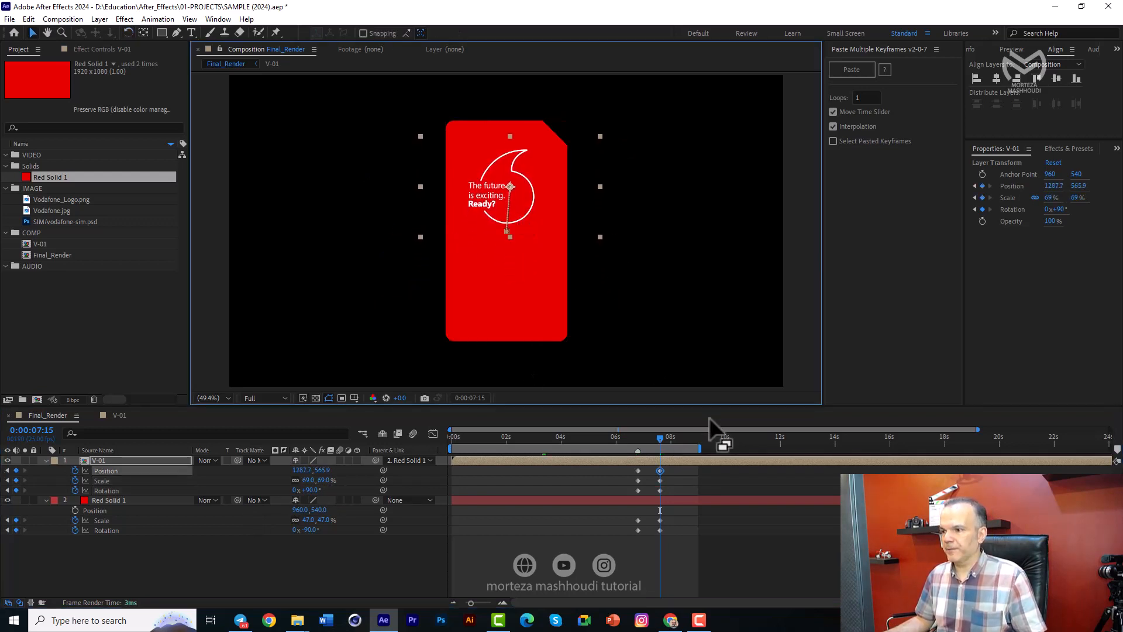
Step: Use Red Solid 1 as V-01's track matte while keeping the solid visible, and preview the card transition
mouse_move(663, 434)
mouse_down()
mouse_move(637, 436)
mouse_move(665, 438)
mouse_move(648, 436)
mouse_up()
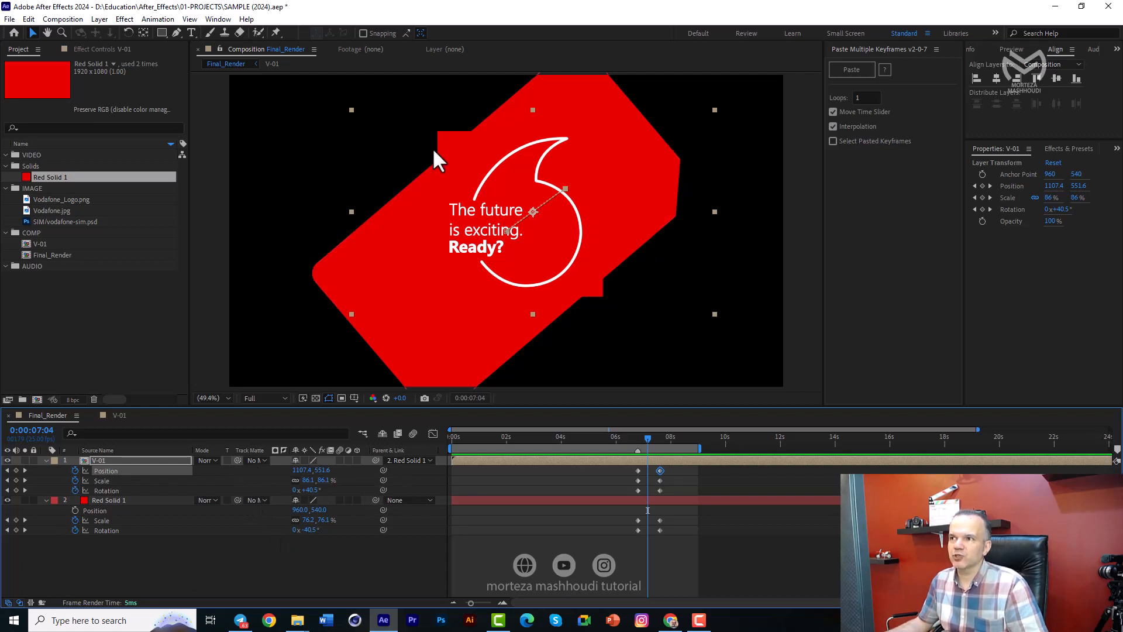
drag(237, 460, 125, 502)
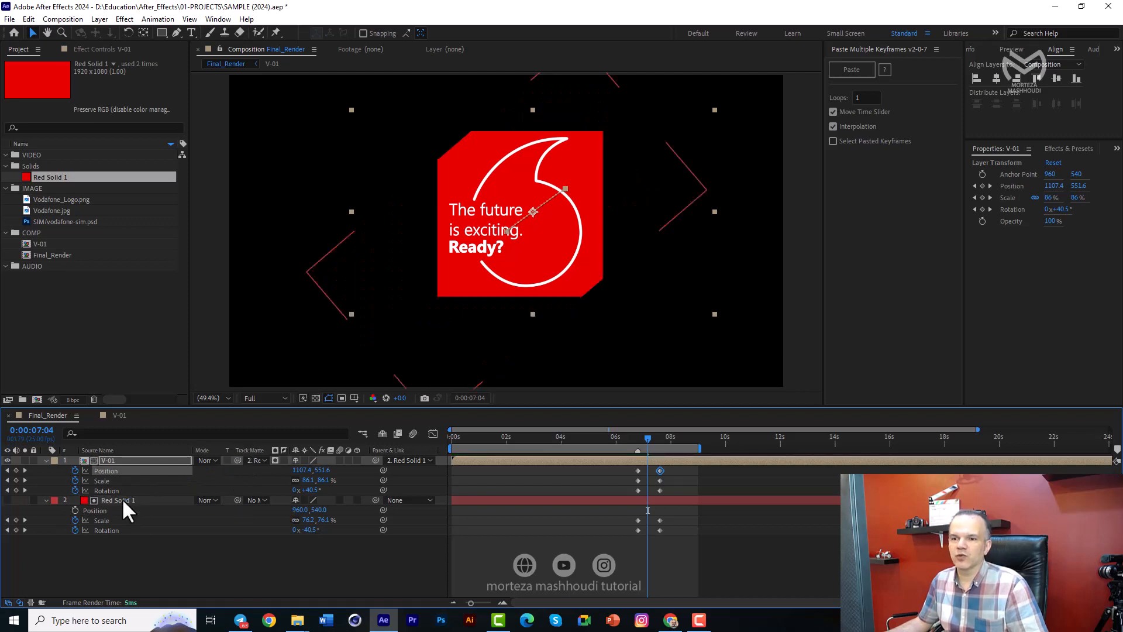
click(7, 500)
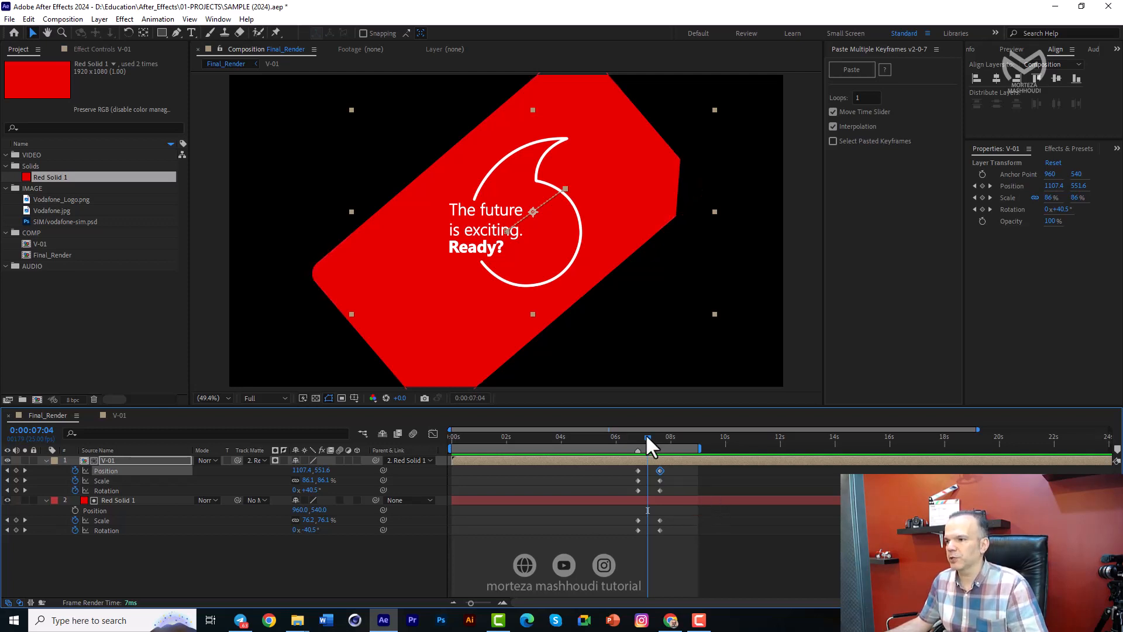
drag(648, 440, 638, 444)
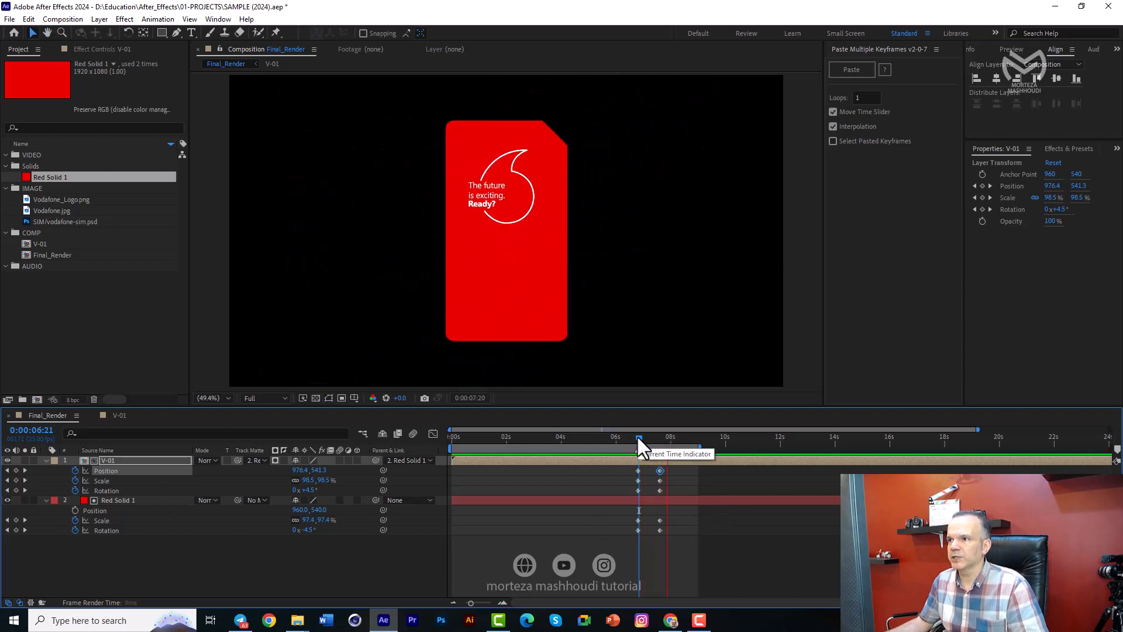
key(space)
Step: Ease the V-01 and Red Solid 1 keyframes at 0:00:06:20 and 0:00:07:15, and show their speed curves enlarged in the Graph Editor
drag(651, 539, 683, 552)
key(shift+F9)
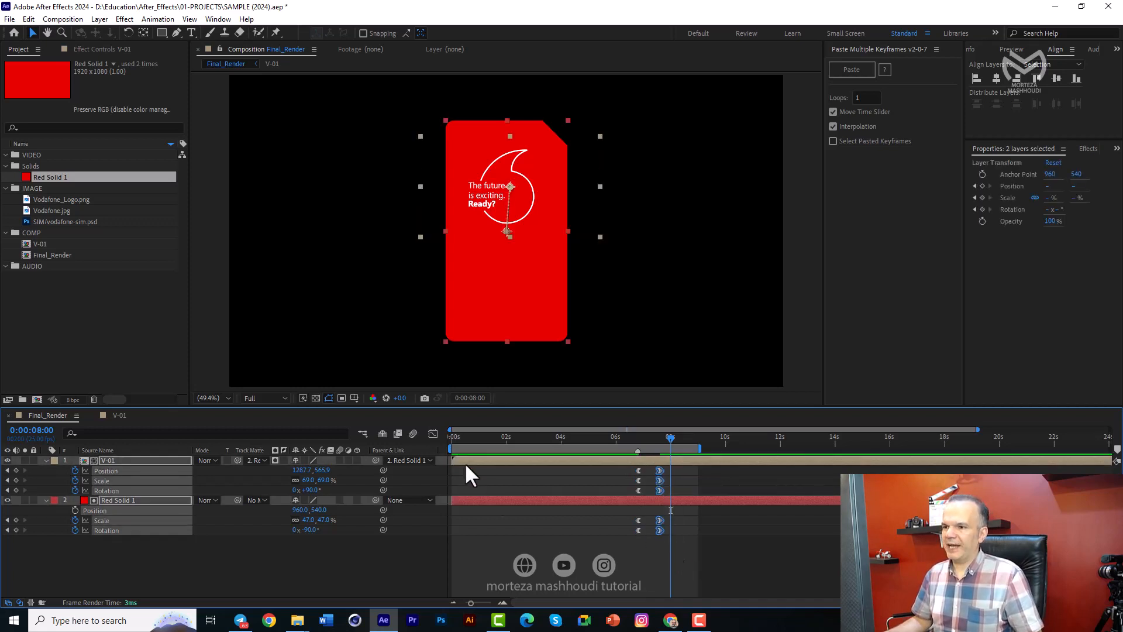
click(433, 433)
key(=)
key(=)
key(=)
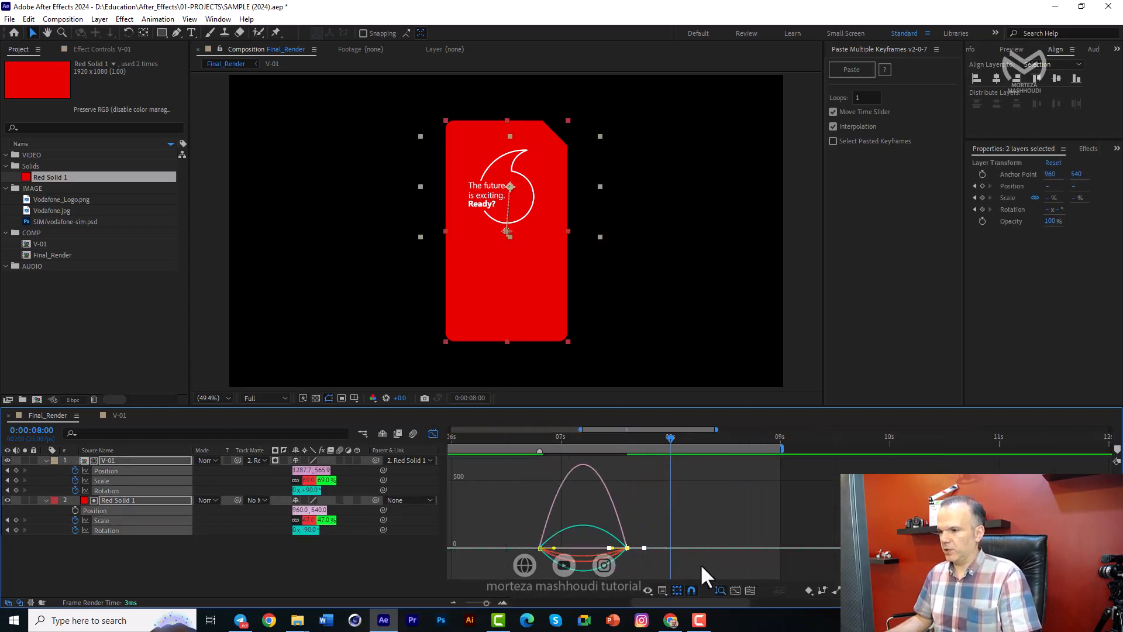
Step: Try moving the end keyframes earlier to about 0:00:07:09 and lengthening the opening ease so the speed peaks late
drag(693, 601, 677, 601)
drag(714, 548, 608, 554)
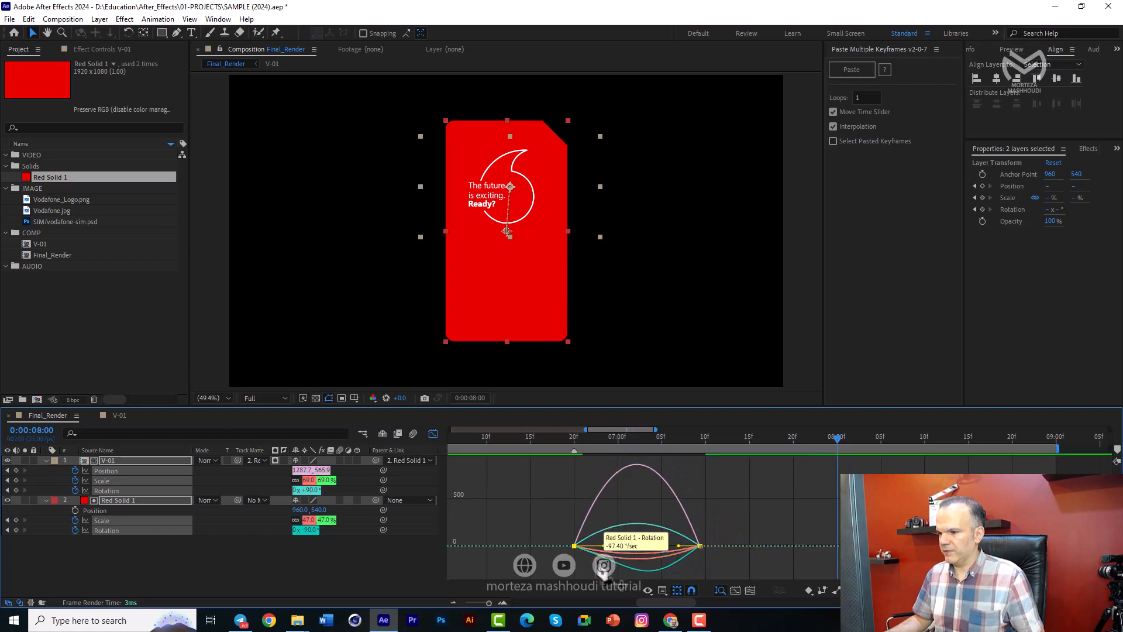
click(596, 549)
drag(597, 549, 630, 550)
Step: Preview the card transition from about 0:00:06:20, both with the Graph Editor open and with it closed
click(564, 437)
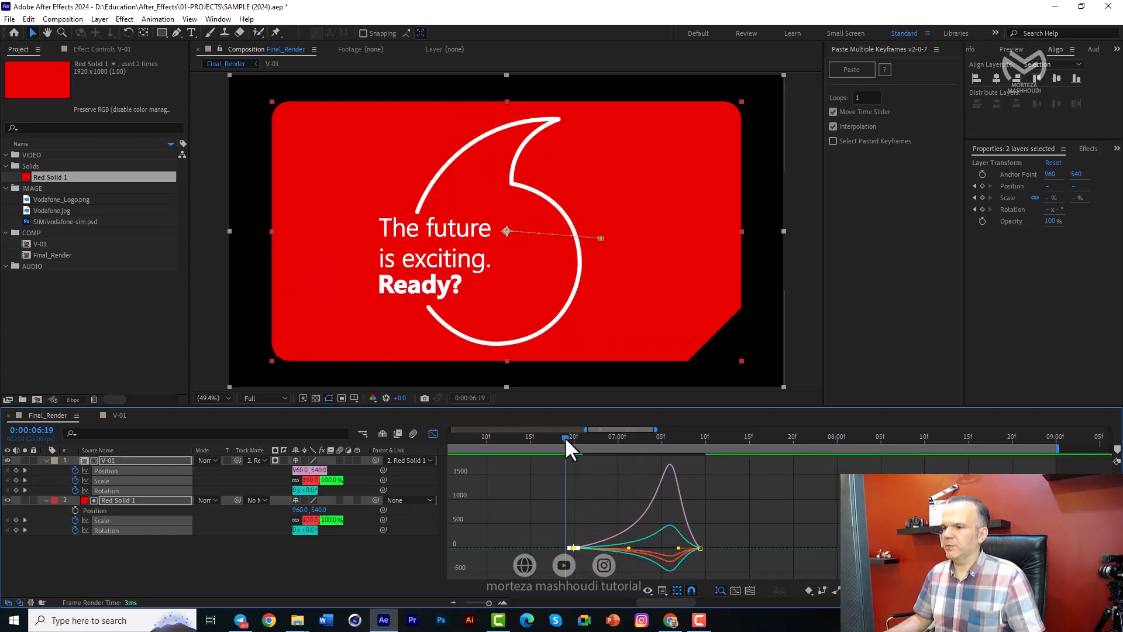
key(space)
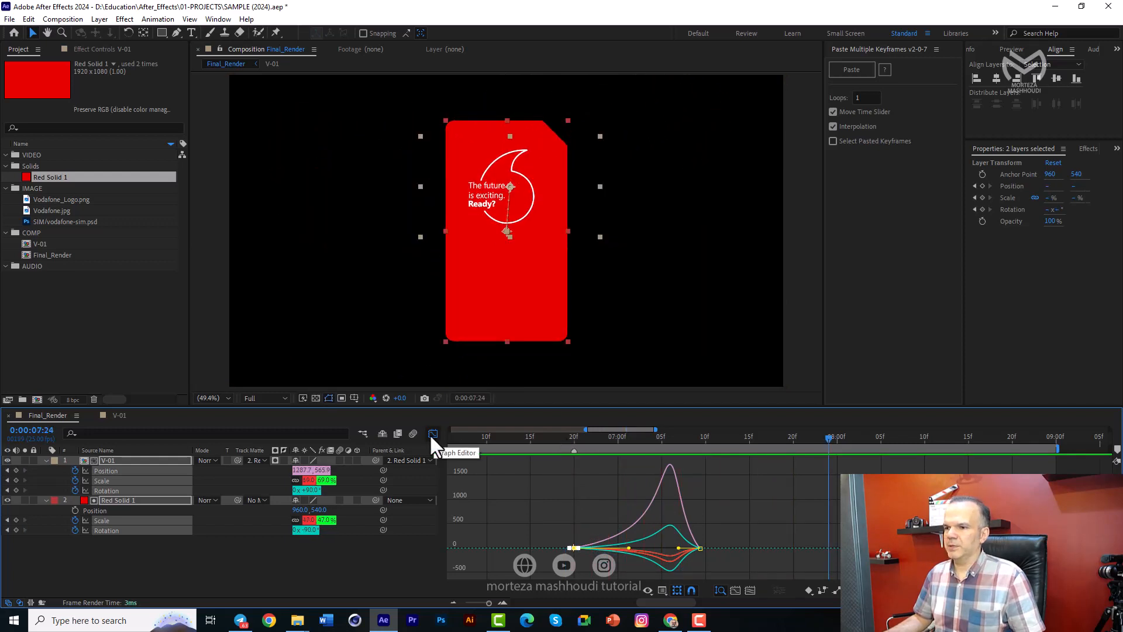
click(431, 434)
click(573, 438)
key(space)
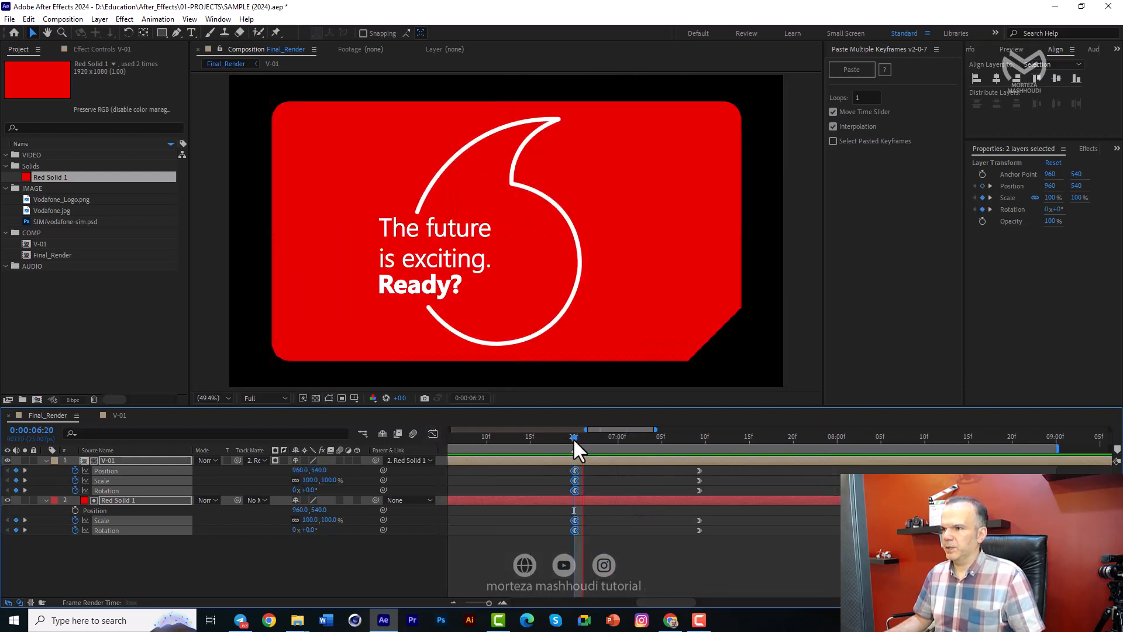
key(space)
drag(693, 434, 640, 434)
key(space)
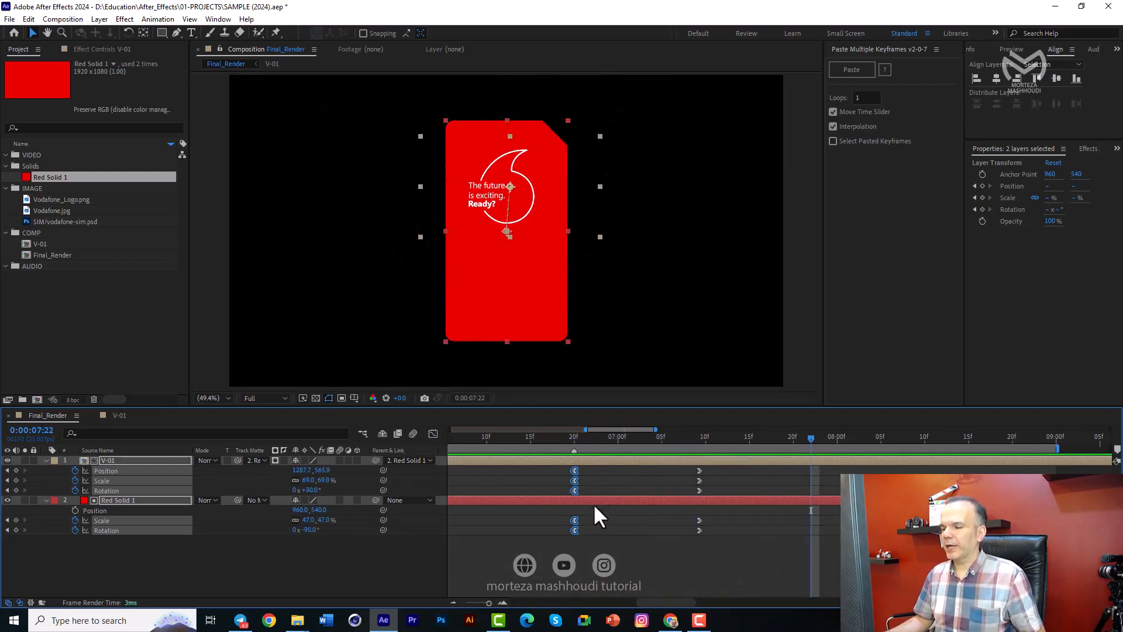
Step: Reopen the Graph Editor and undo the last two changes to the keyframe timing and speed curves
key(shift+F3)
key(ctrl+z)
key(ctrl+z)
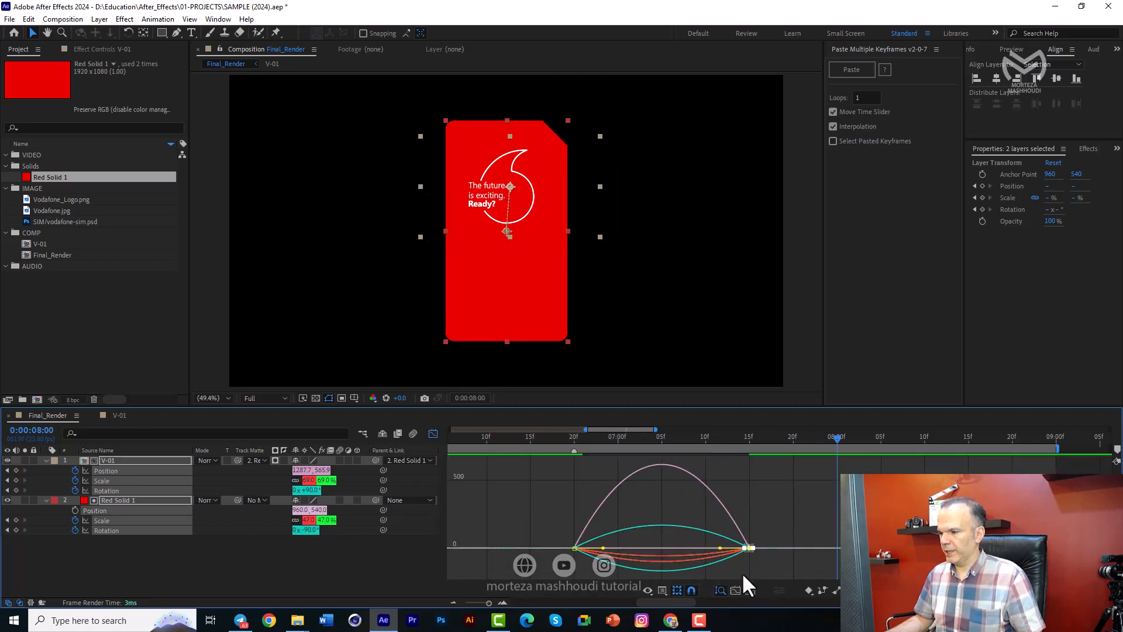
Step: Reshape the speed curves to peak near 0:00:07:01 and slow gradually into 0:00:07:15, preview them, and close the Graph Editor
drag(720, 548, 616, 548)
click(574, 549)
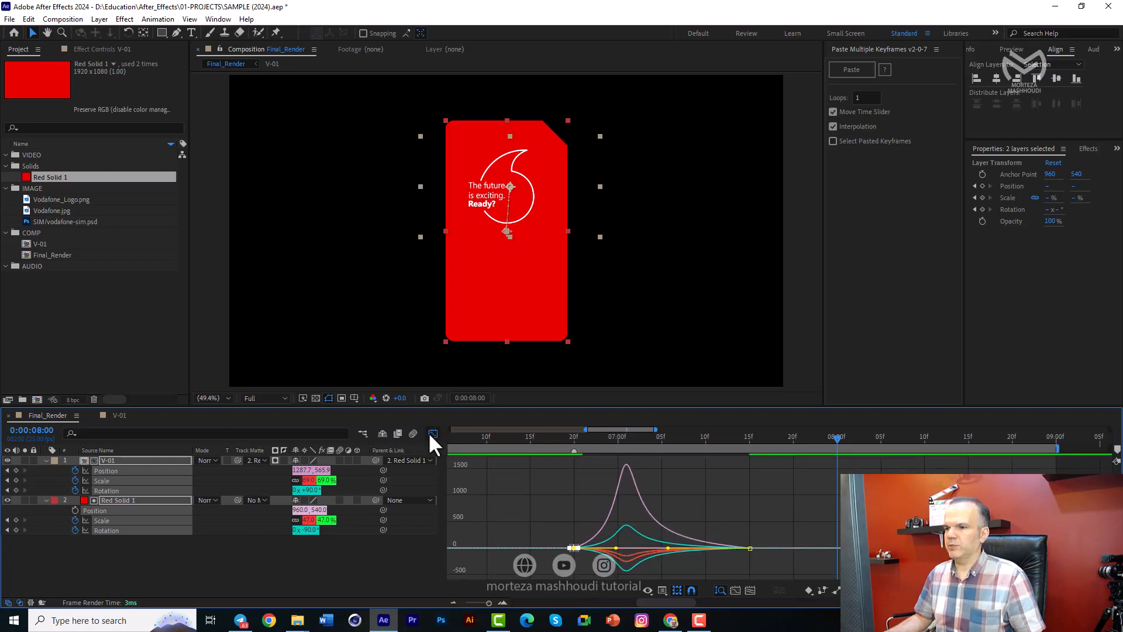
click(539, 439)
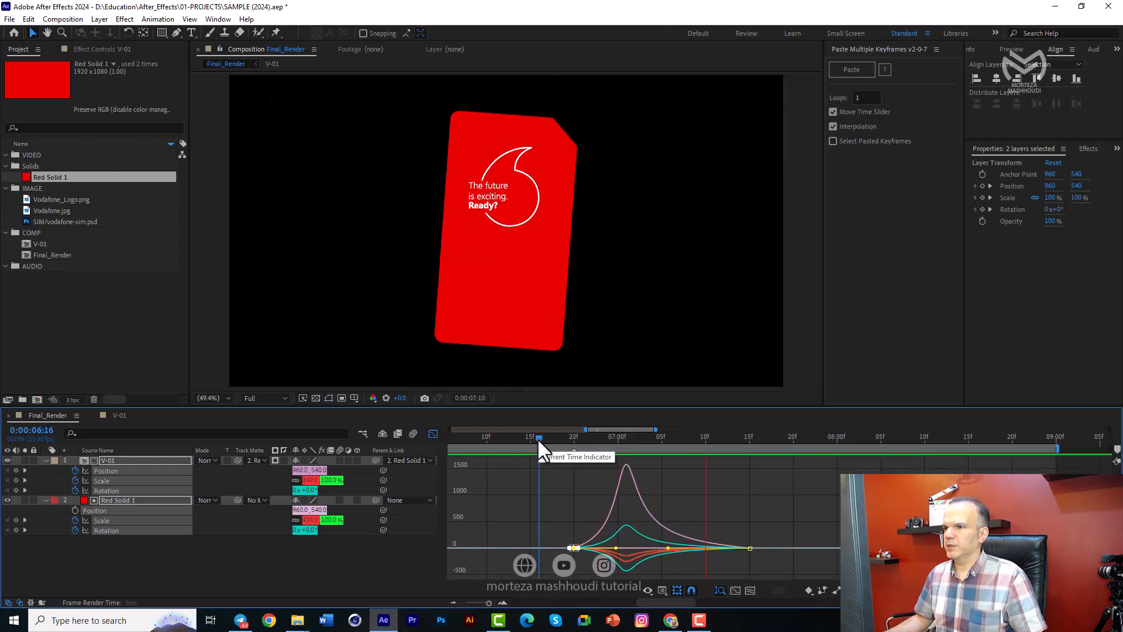
key(space)
click(436, 433)
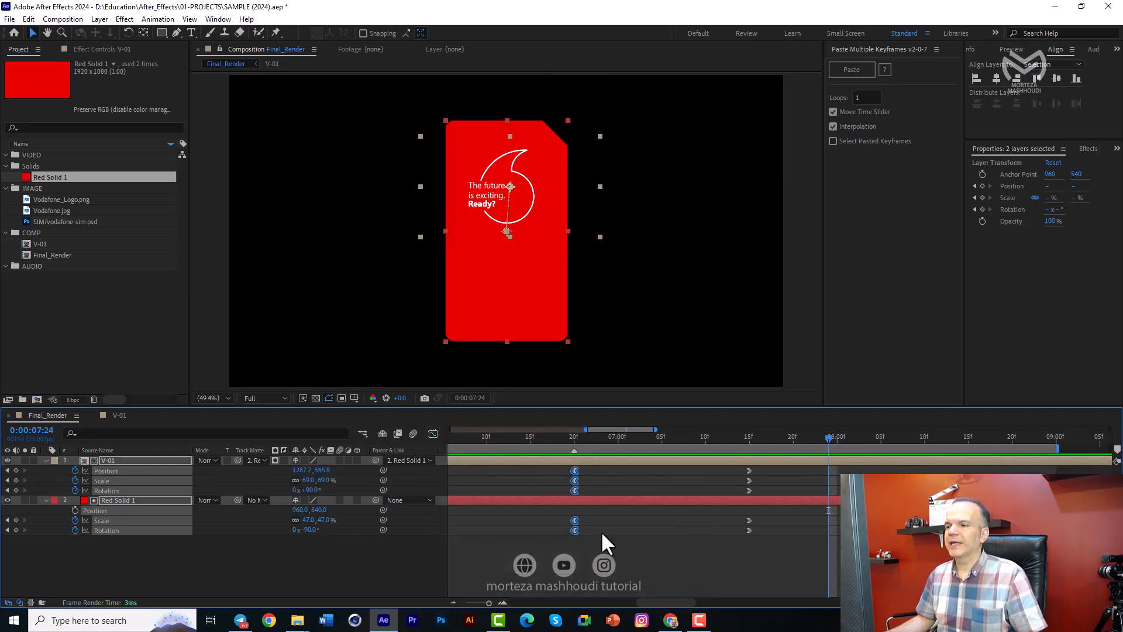
Step: Play the eased SIM-card transition from 0:00:06:20
click(573, 437)
key(space)
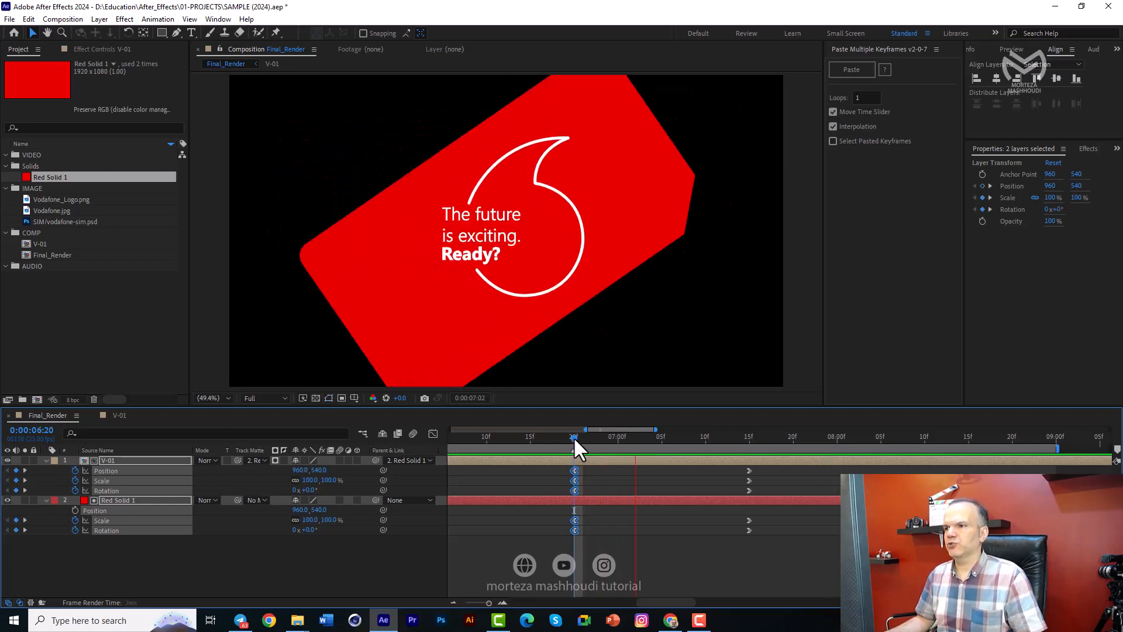
key(space)
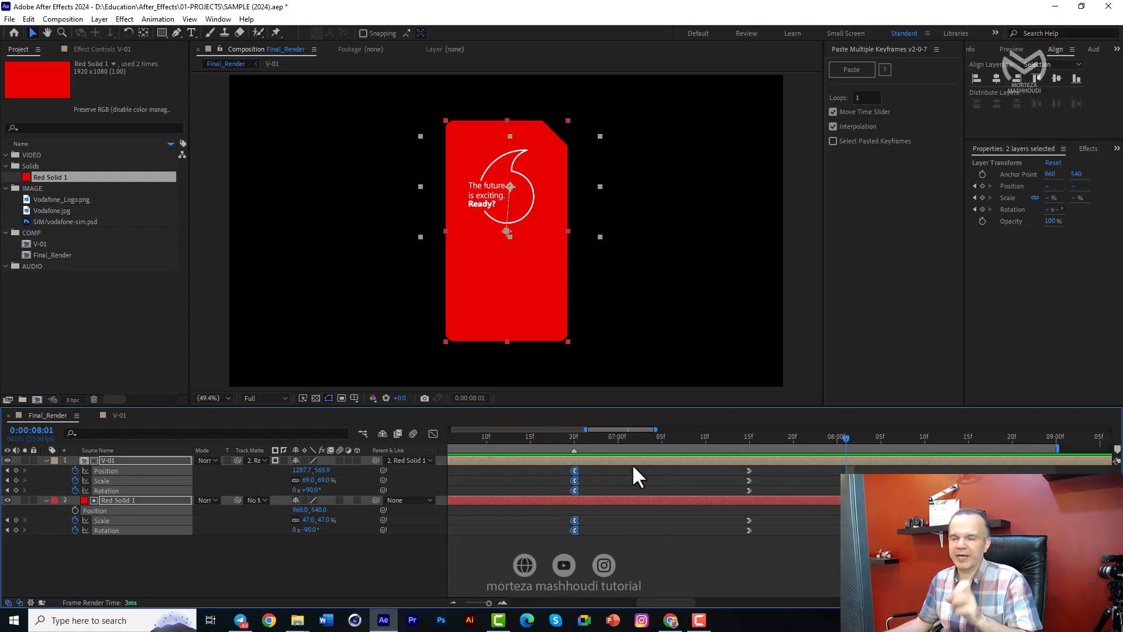
Step: Add SIM/vodafone-sim.psd to Final_Render as the top layer, with the current time at 0:00:07:15
drag(576, 444, 744, 471)
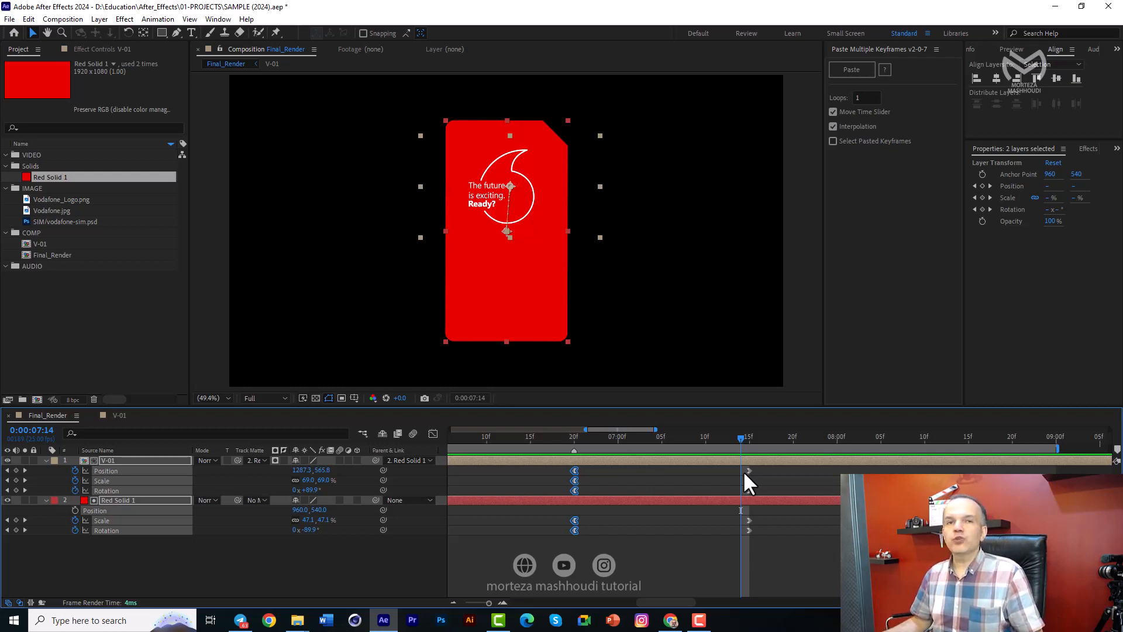
click(749, 439)
drag(62, 223, 131, 455)
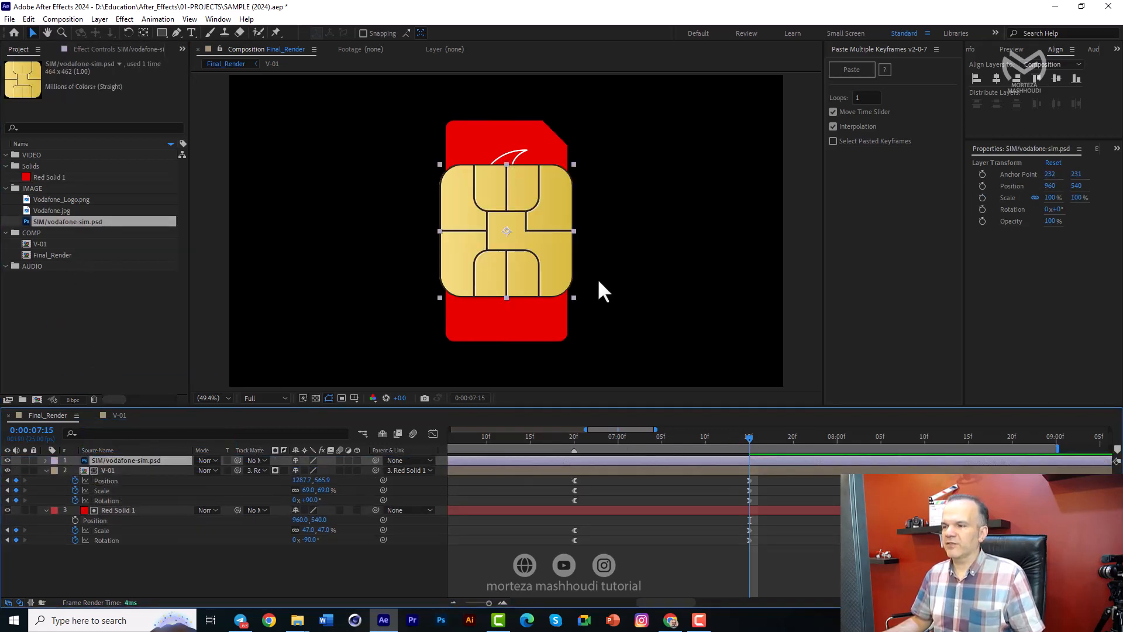
Step: Rotate the chip to -90°, scale it to about 51%, and place it on the card's lower half at about 960, 738.6
key(w)
drag(548, 244, 521, 258)
key(v)
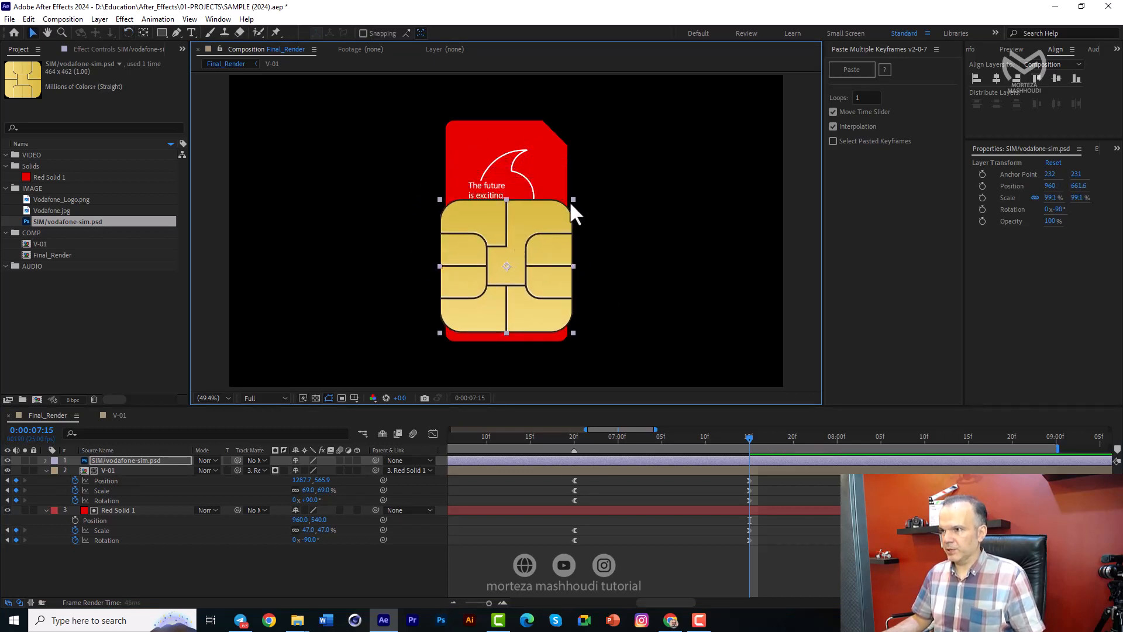
drag(571, 201, 541, 232)
drag(517, 275, 517, 278)
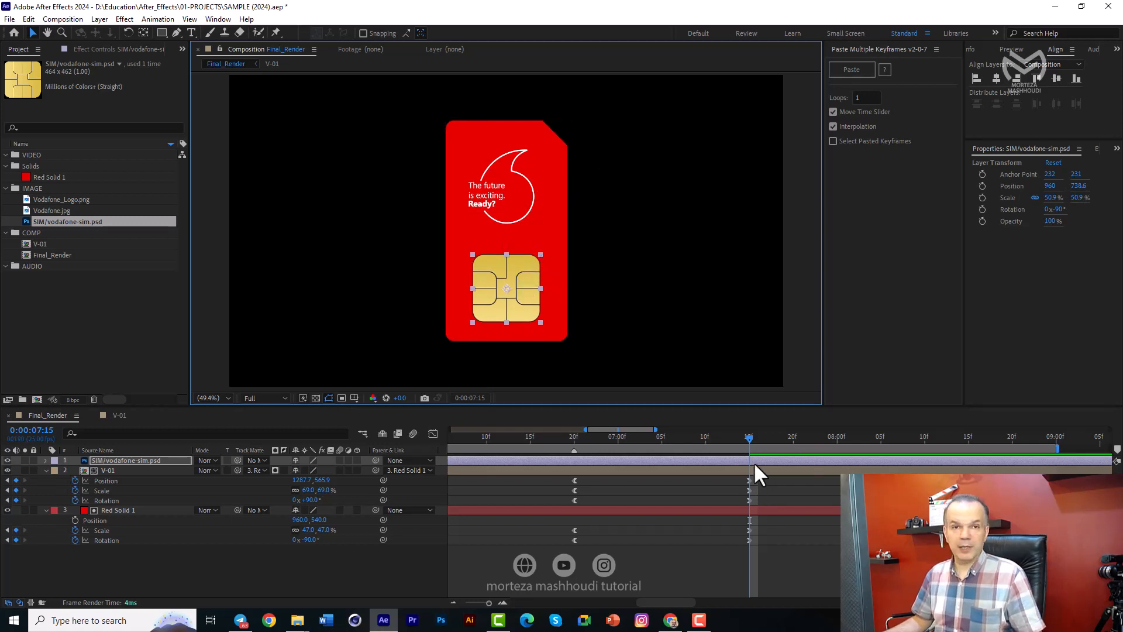
Step: Parent the SIM chip layer to V-01 and scrub through the card transition to check how the chip moves
drag(575, 439, 739, 453)
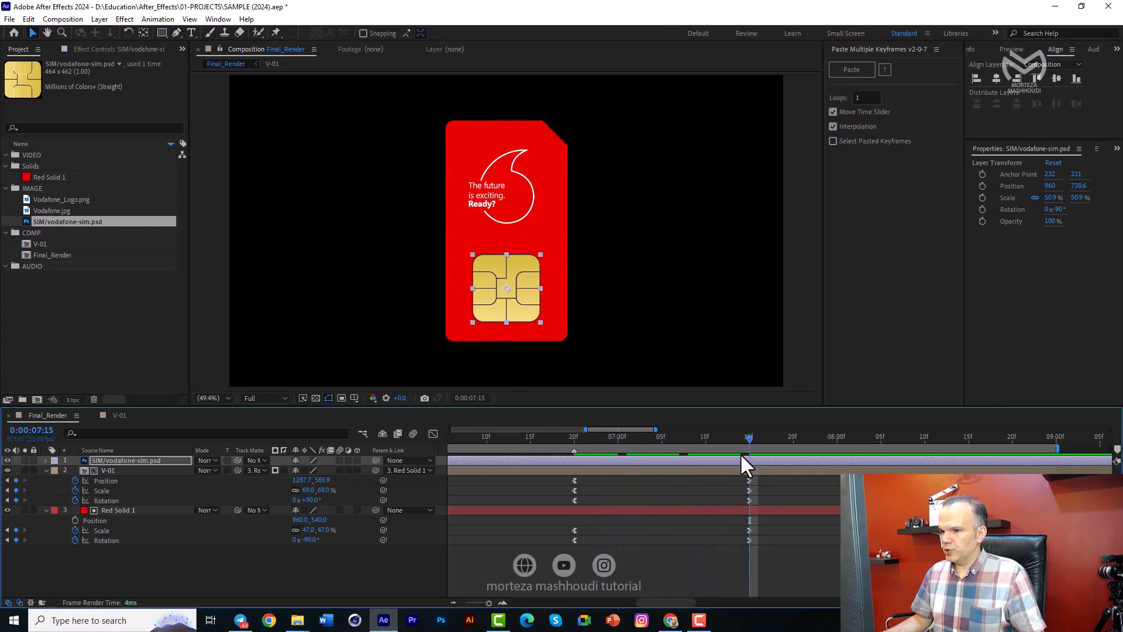
drag(376, 460, 111, 469)
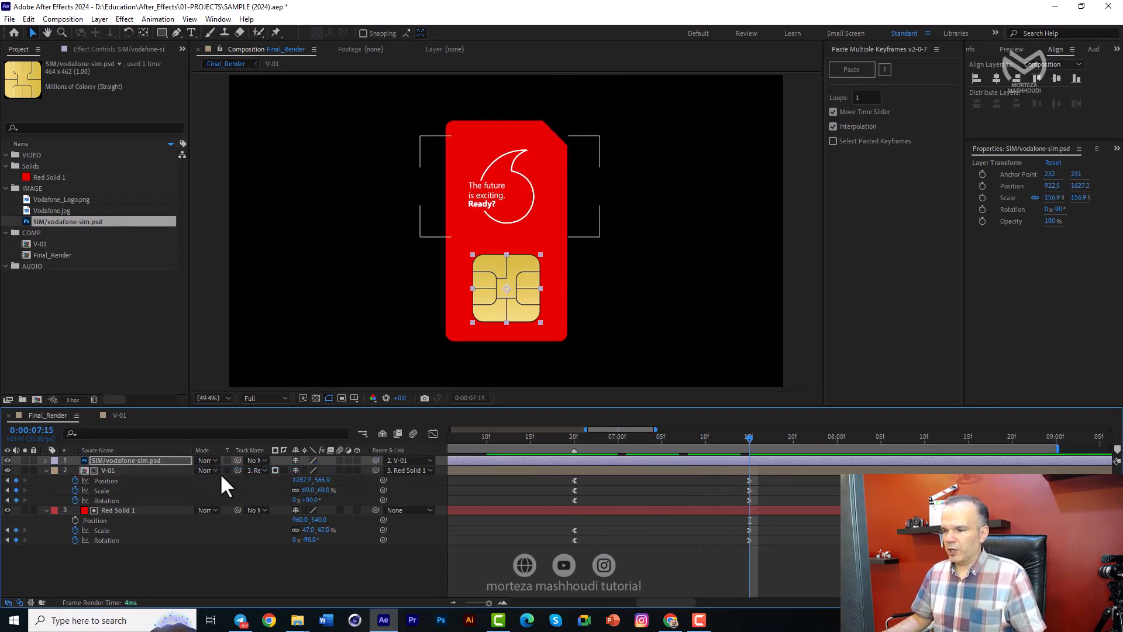
drag(742, 437, 743, 461)
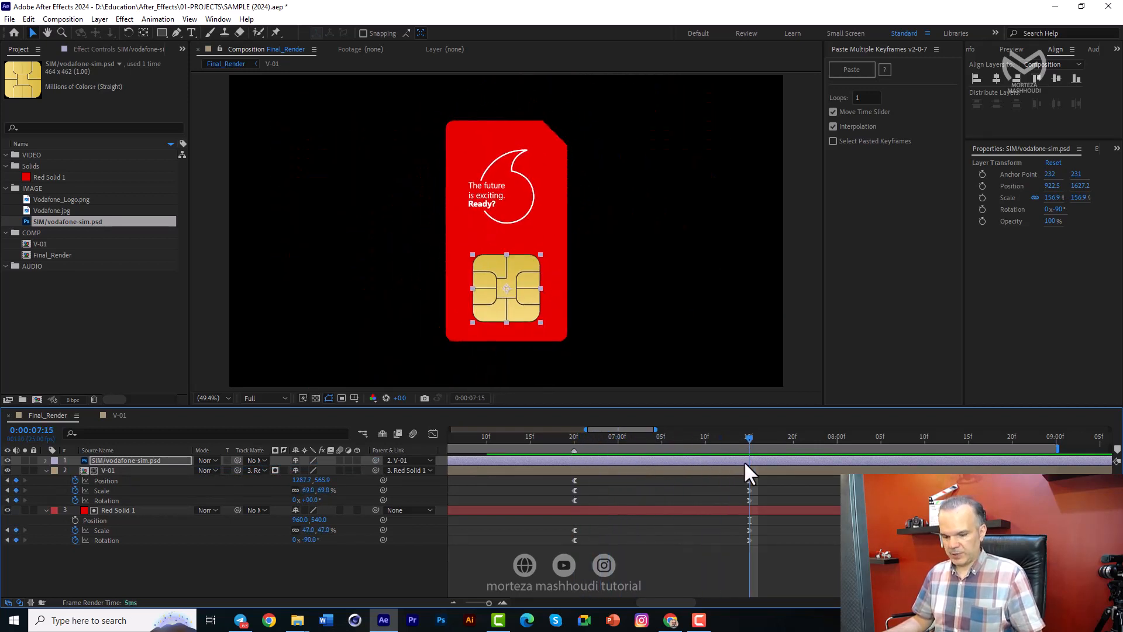
Step: Set Scale and Position keyframes for the SIM chip layer at 0:00:07:15
key(s)
click(75, 470)
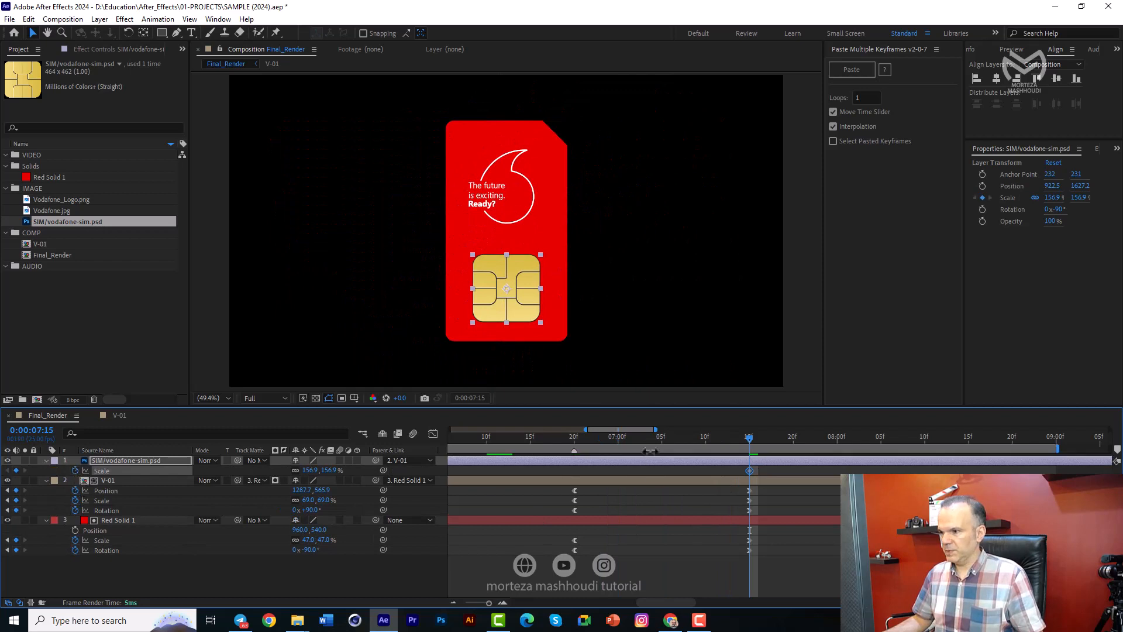
drag(749, 438, 574, 448)
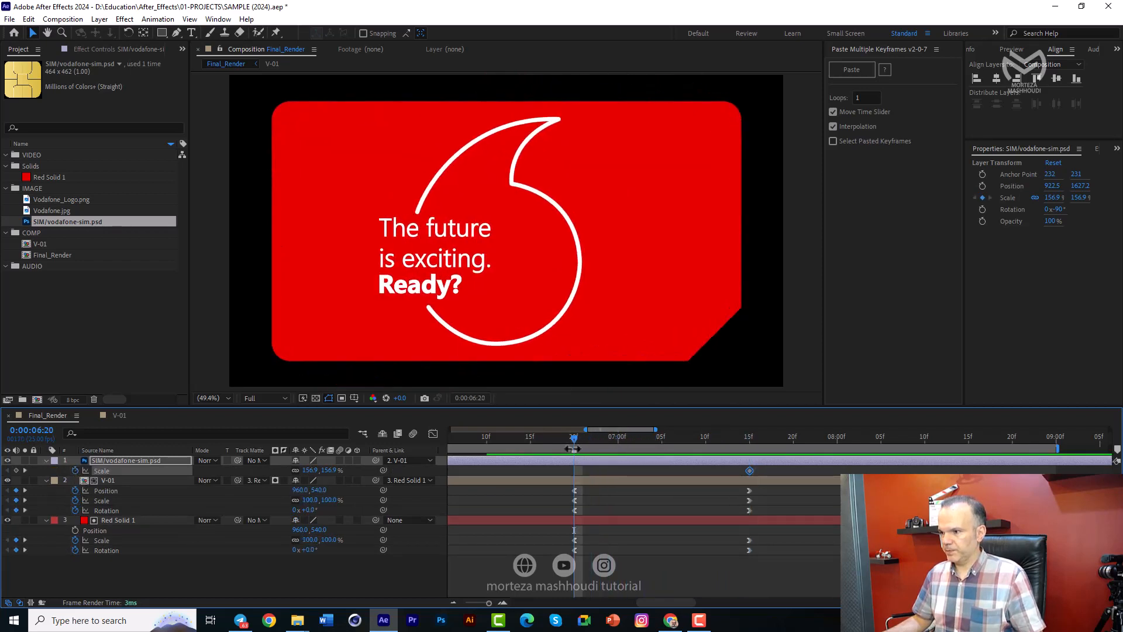
scroll(584, 319, down, 2)
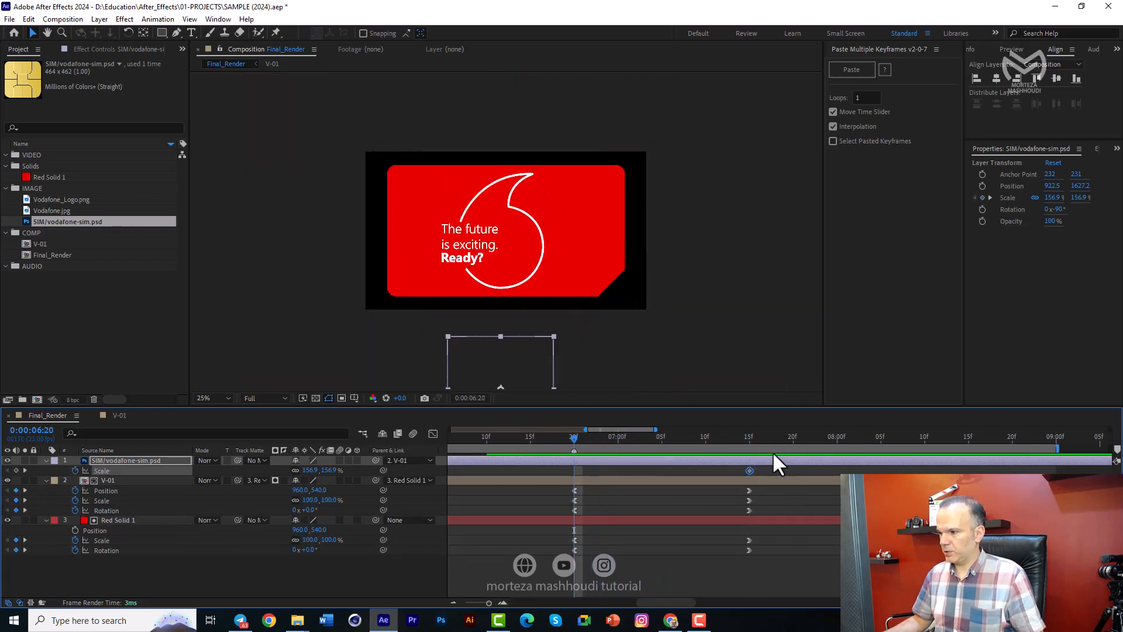
click(750, 437)
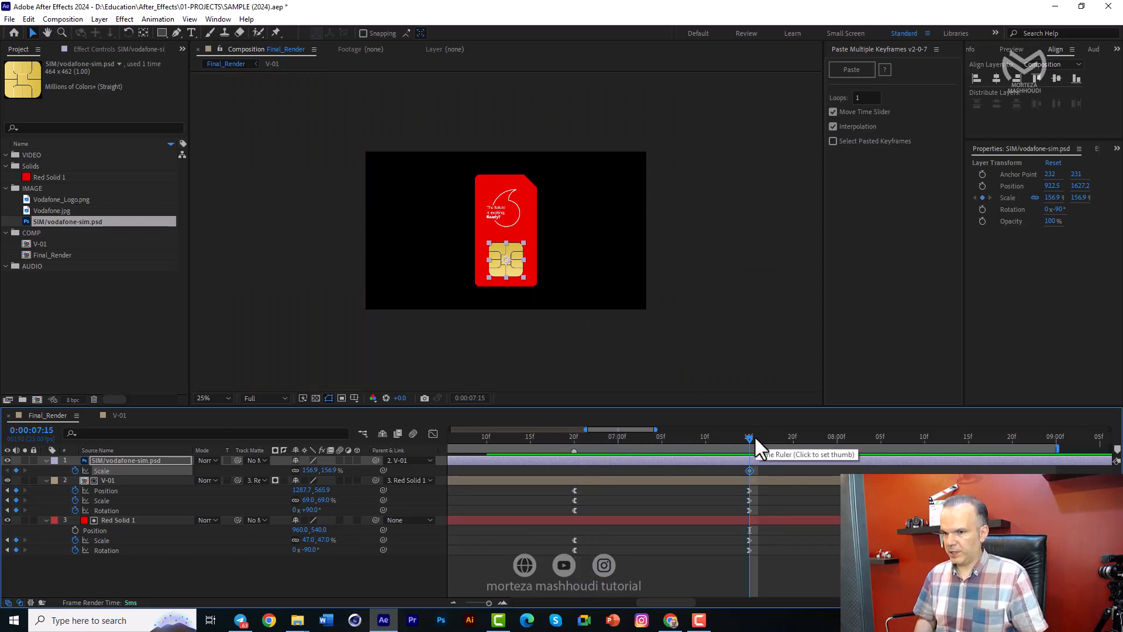
key(alt+shift+p)
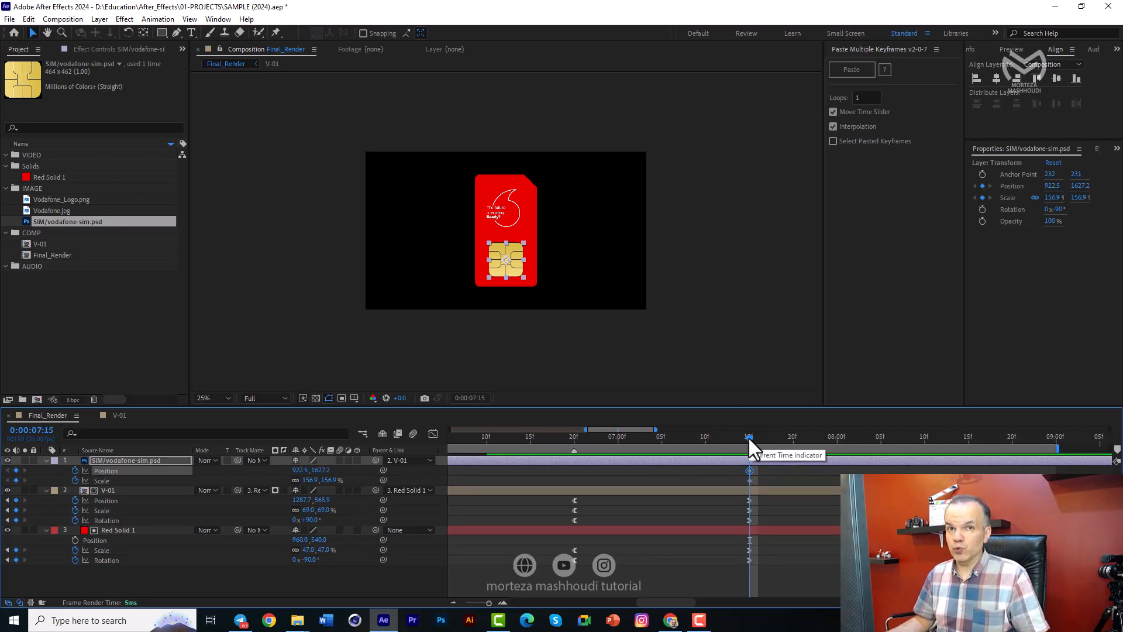
Step: At 0:00:06:20, keyframe the chip at about 80.9% scale and position 494.5, 555.2 over the card's left side, and scrub the result
drag(748, 436, 574, 457)
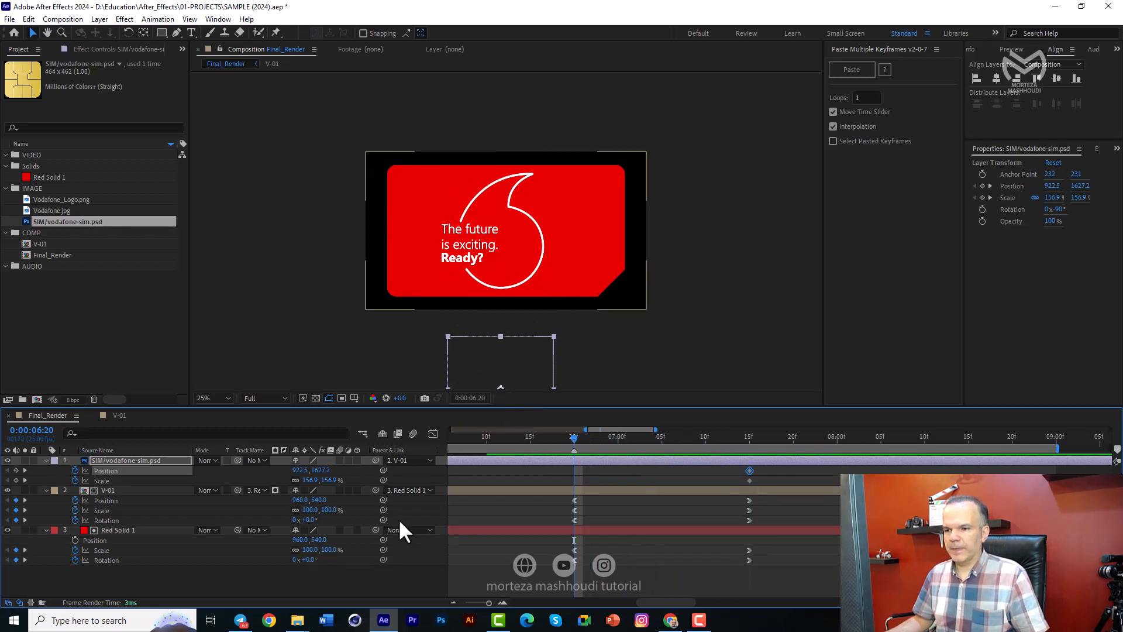
drag(331, 482, 304, 479)
drag(514, 380, 448, 217)
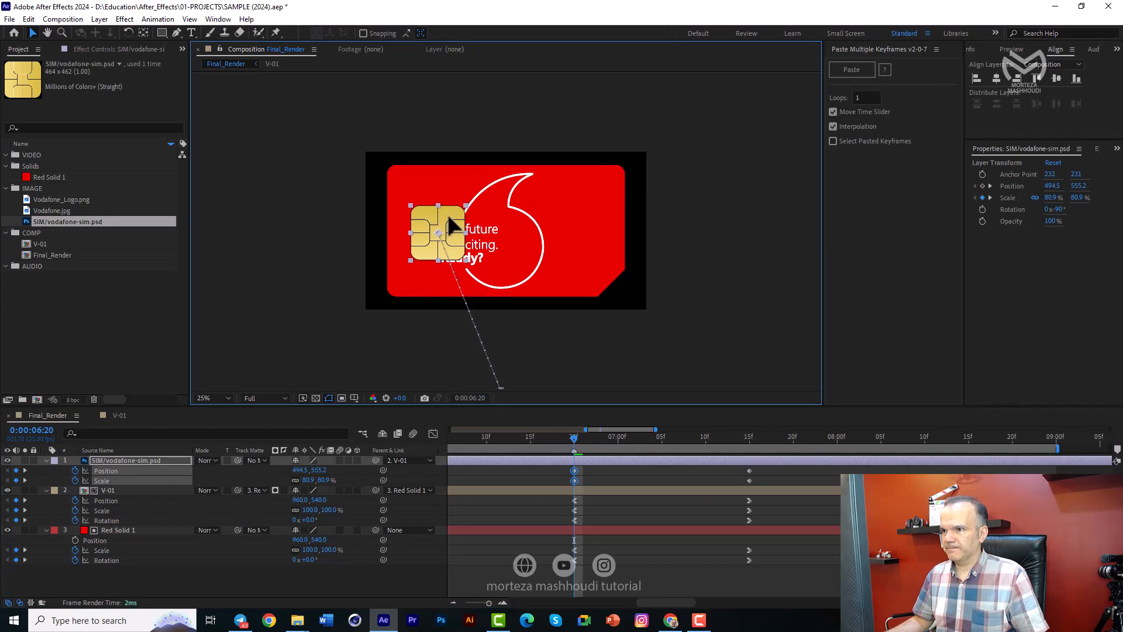
drag(575, 437, 754, 440)
Step: Reset the keyframes of all three layers at 0:00:06:20 and 0:00:07:15 to linear interpolation
drag(578, 470, 564, 481)
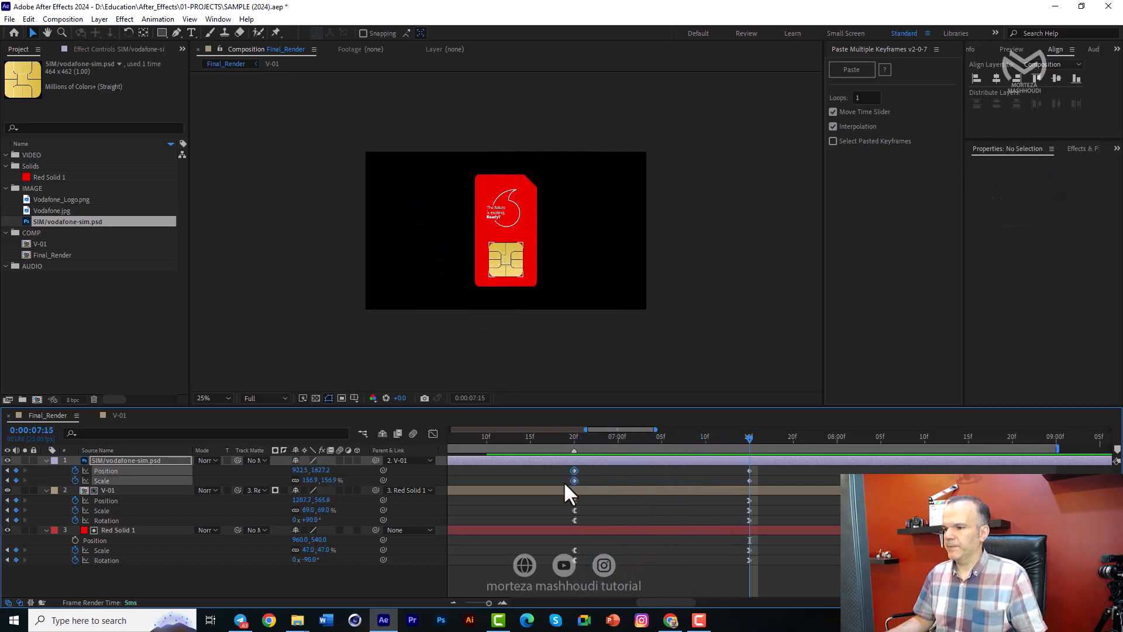
click(575, 480)
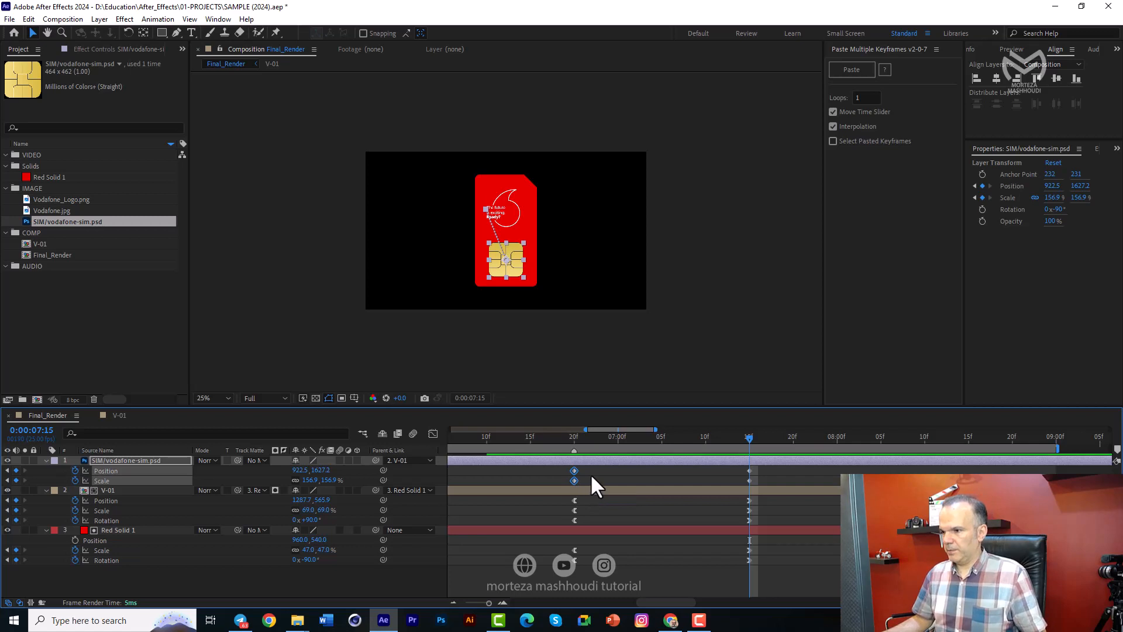
drag(588, 468, 555, 560)
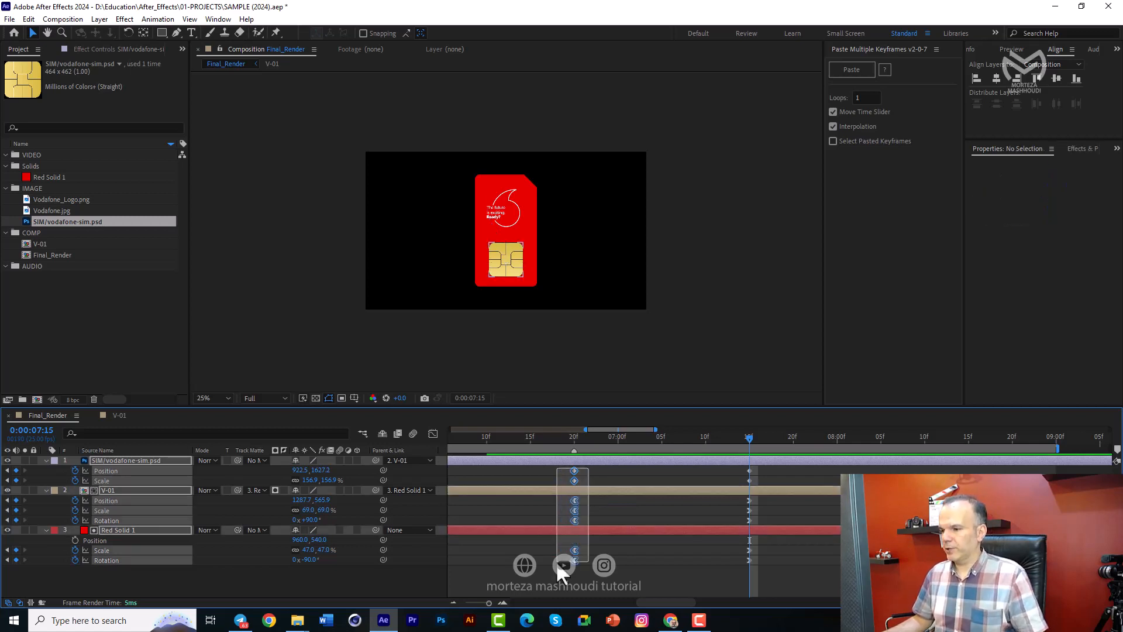
ctrl+click(575, 560)
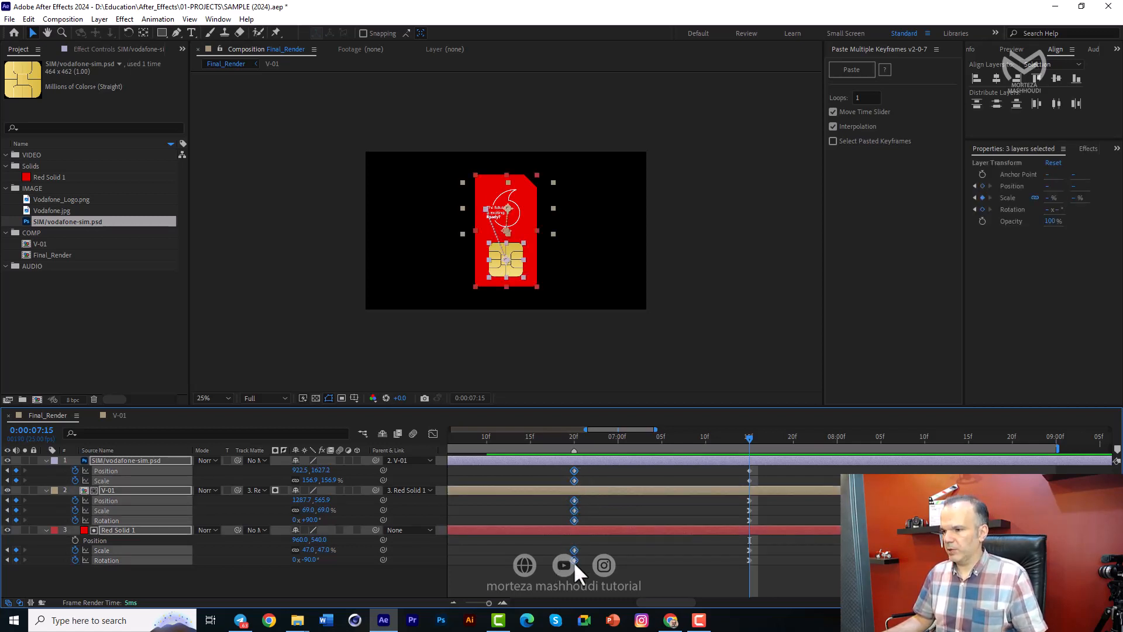
drag(775, 469, 731, 574)
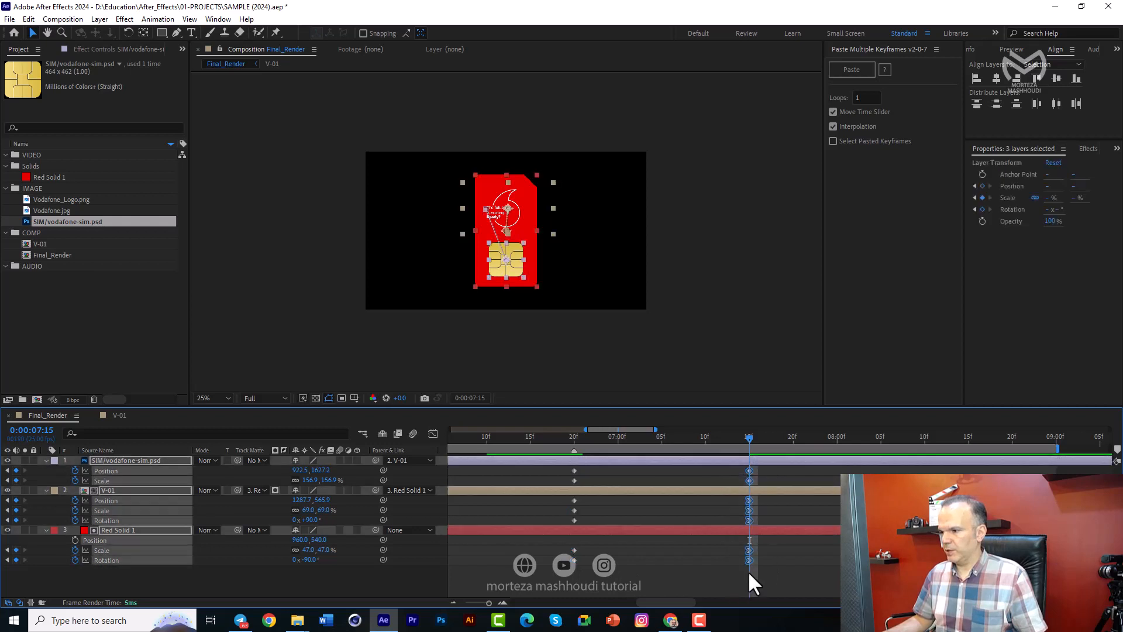
ctrl+click(749, 560)
ctrl+click(749, 556)
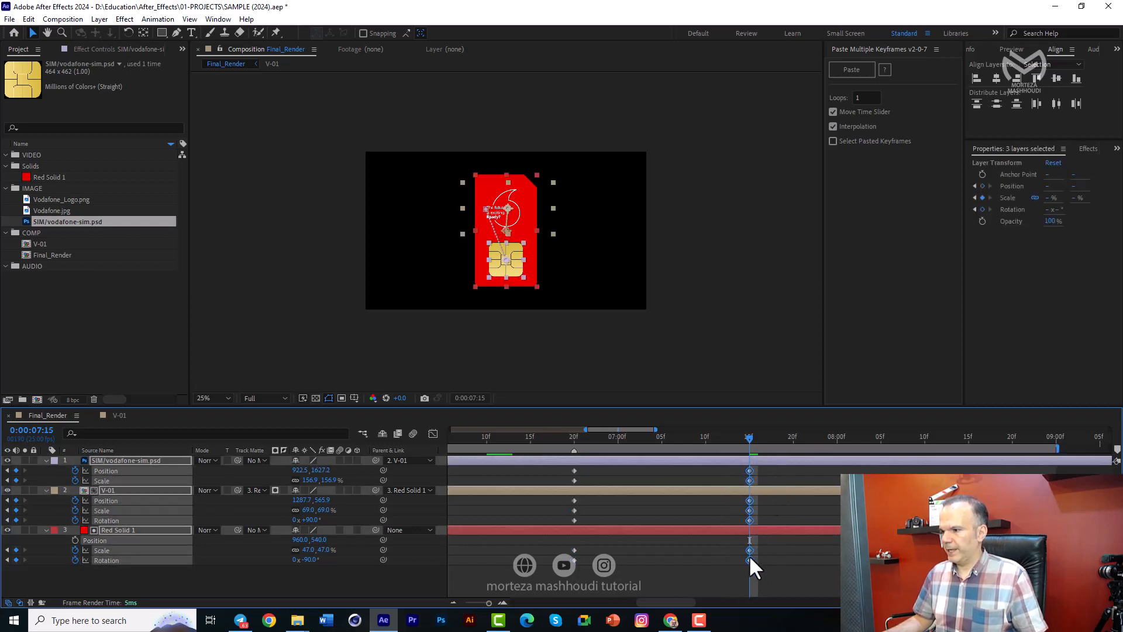
Step: Apply Easy Ease In to all three layers' keyframes at 0:00:07:15 and Easy Ease Out to those at 0:00:06:20
key(shift+F9)
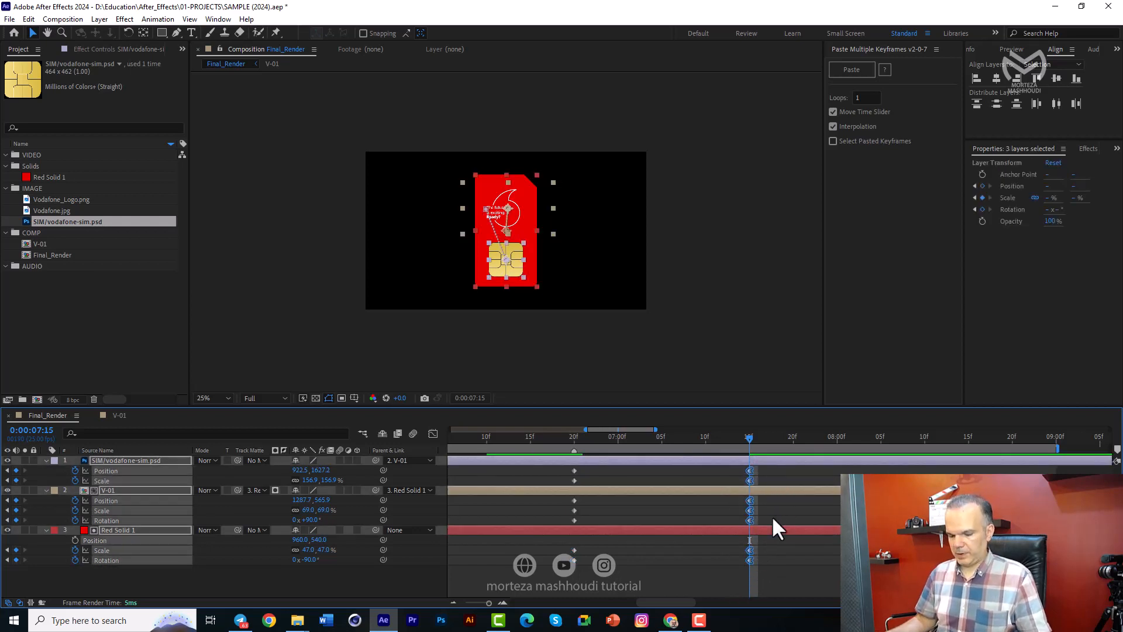
drag(606, 475, 571, 574)
key(ctrl+shift+F9)
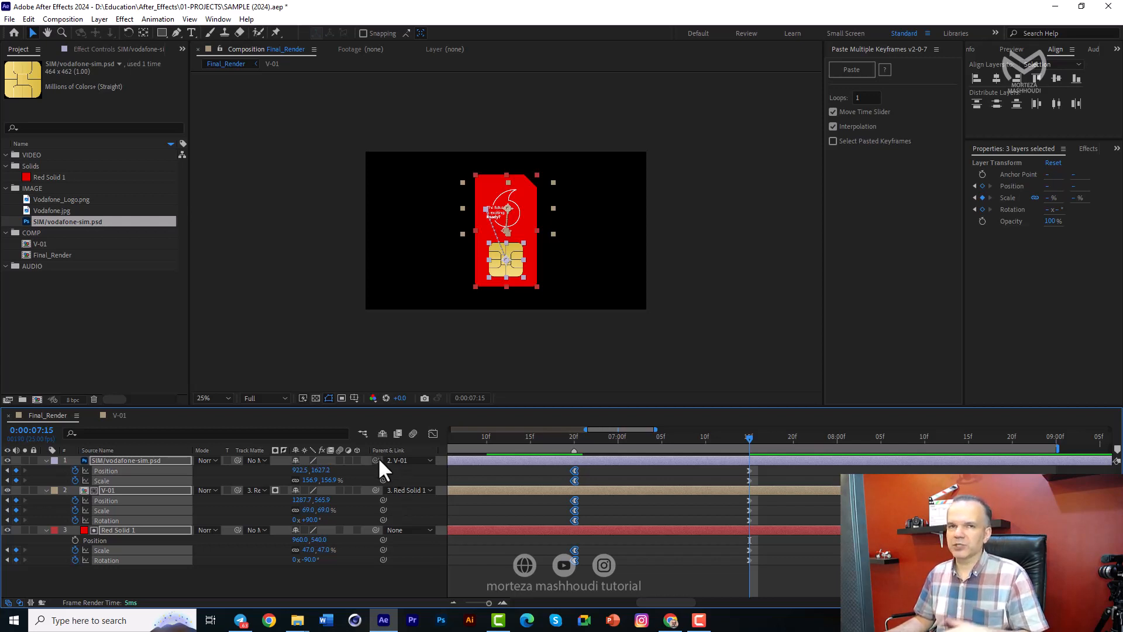
Step: Reshape all the layers' speed curves in the Graph Editor to peak sharply near 0:00:07:04, and preview the transition from 0:00:06:20
click(433, 434)
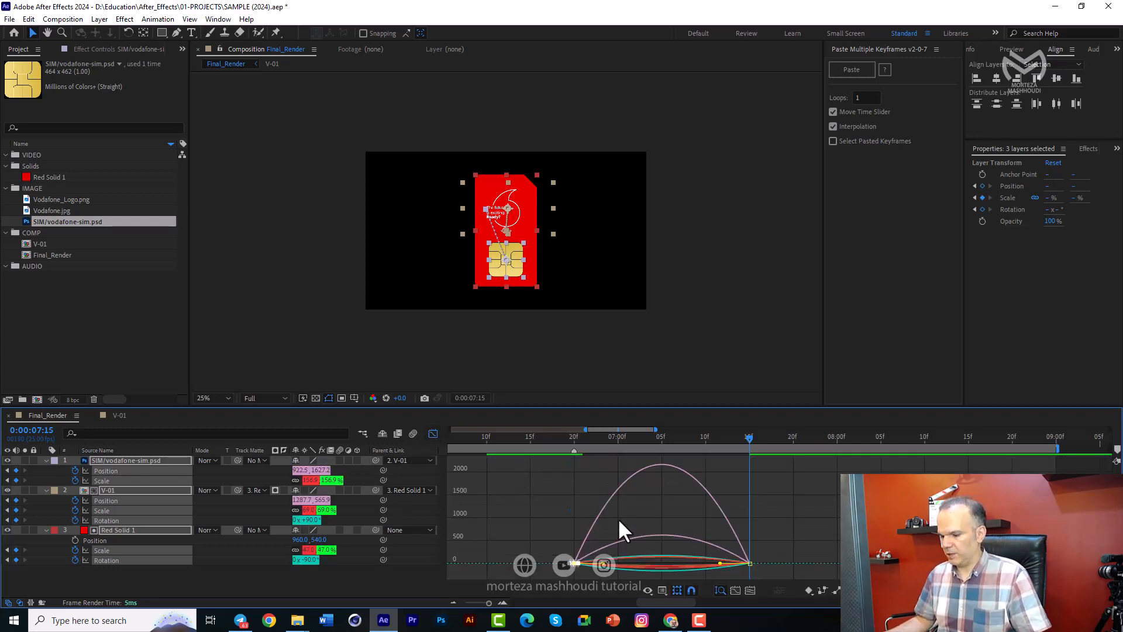
scroll(768, 557, up, 3)
drag(722, 550, 691, 575)
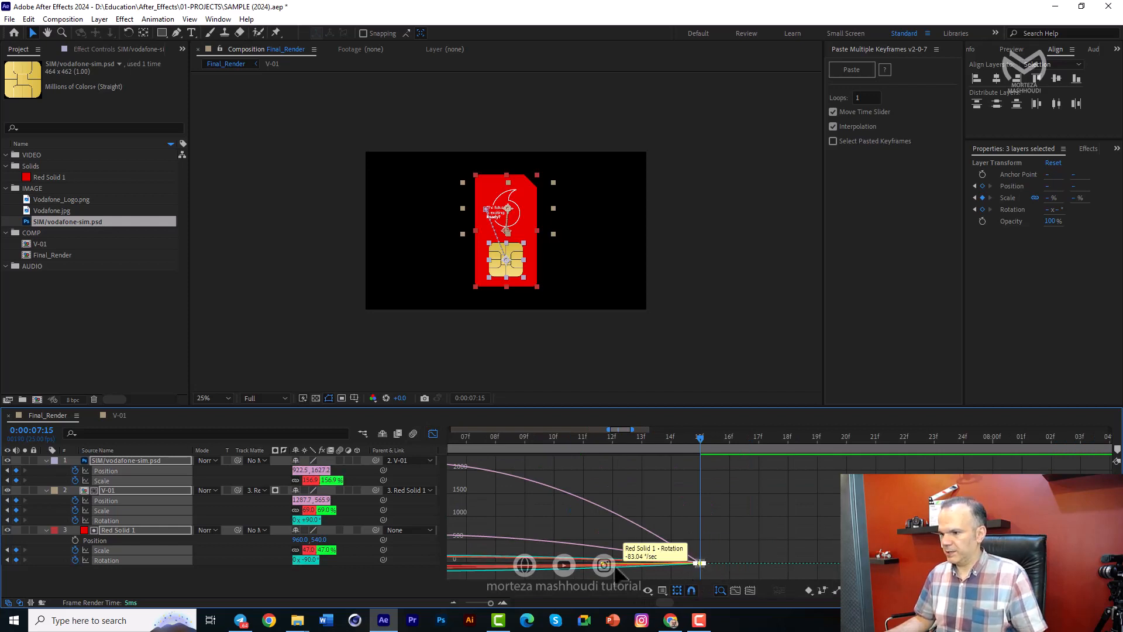
drag(602, 564, 495, 561)
scroll(661, 570, down, 3)
scroll(661, 569, down, 2)
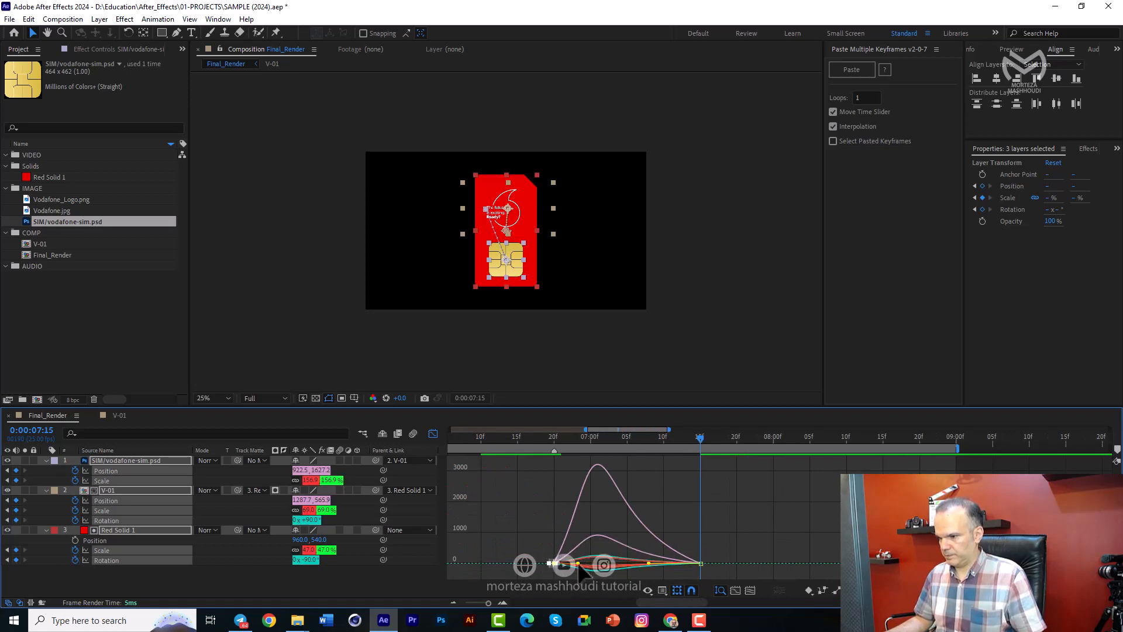
drag(578, 566, 605, 562)
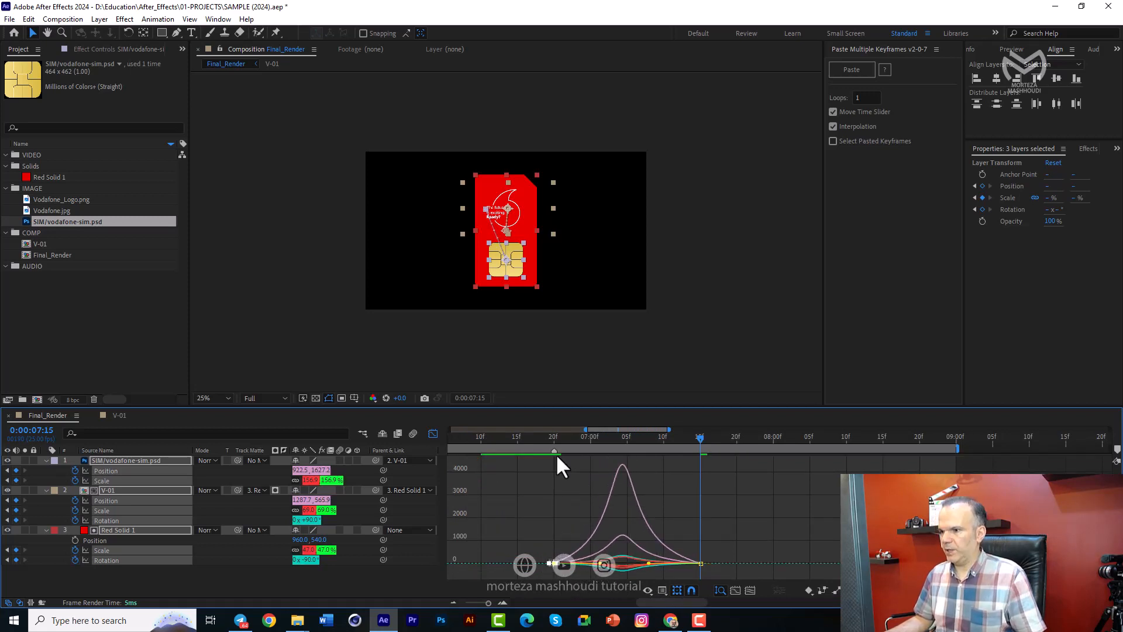
key(space)
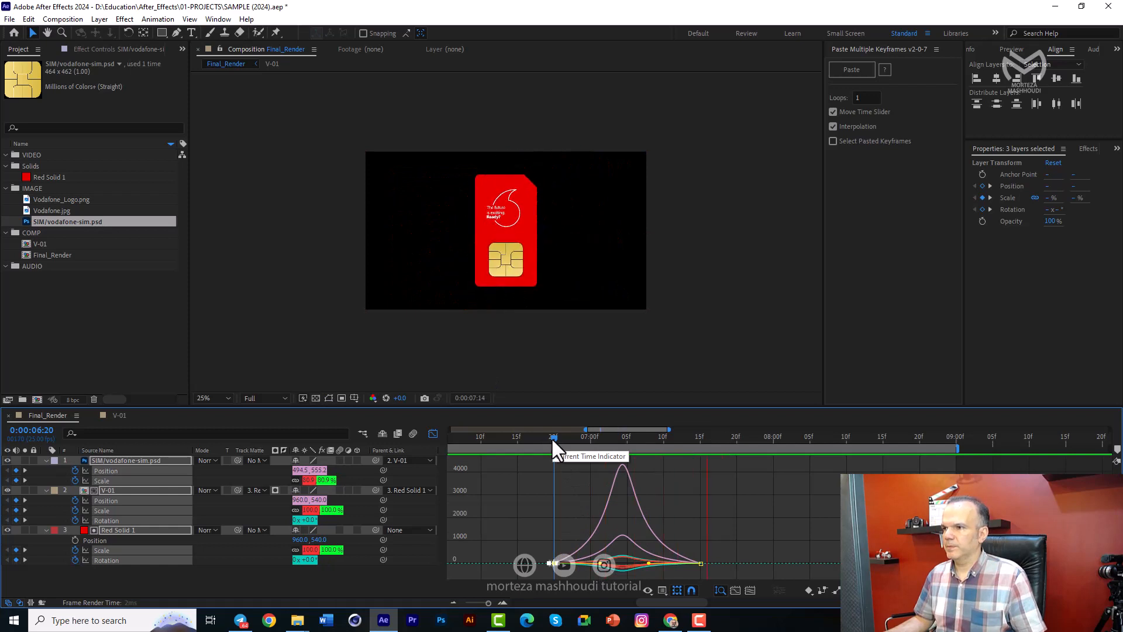
click(554, 438)
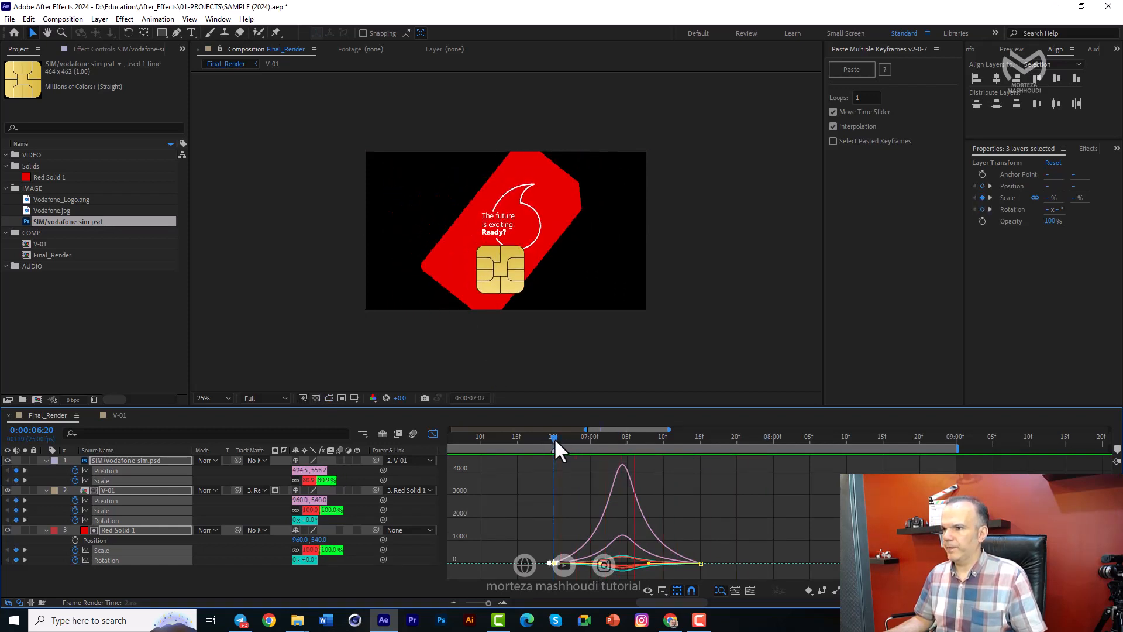
Step: Preview the animation, then leave the Graph Editor and set the current time to 0:00:07:15
key(space)
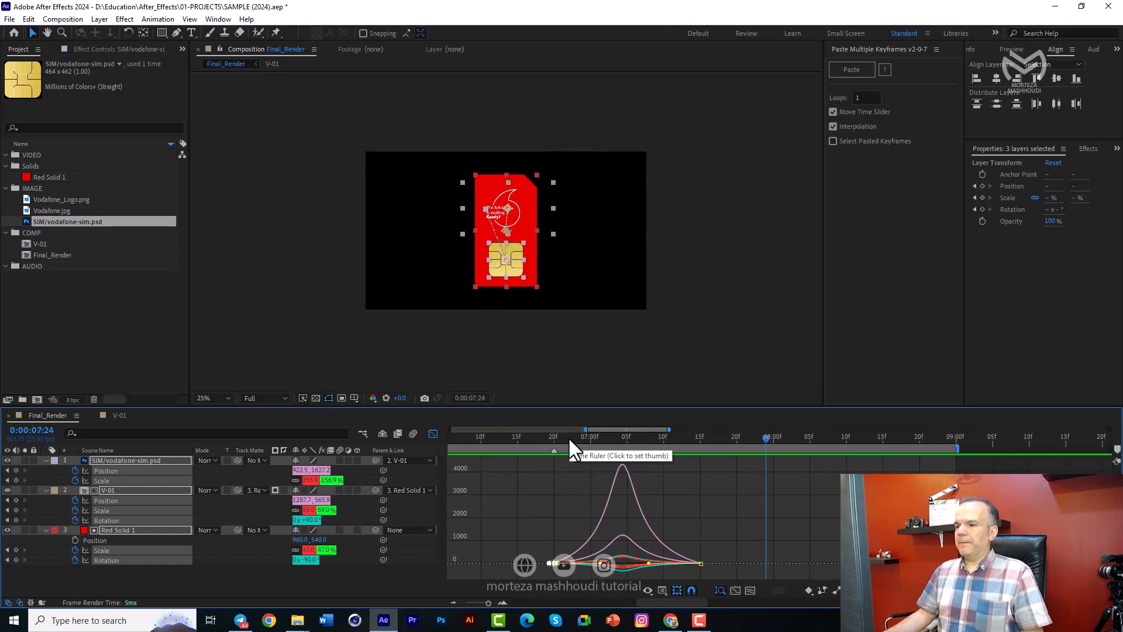
click(433, 434)
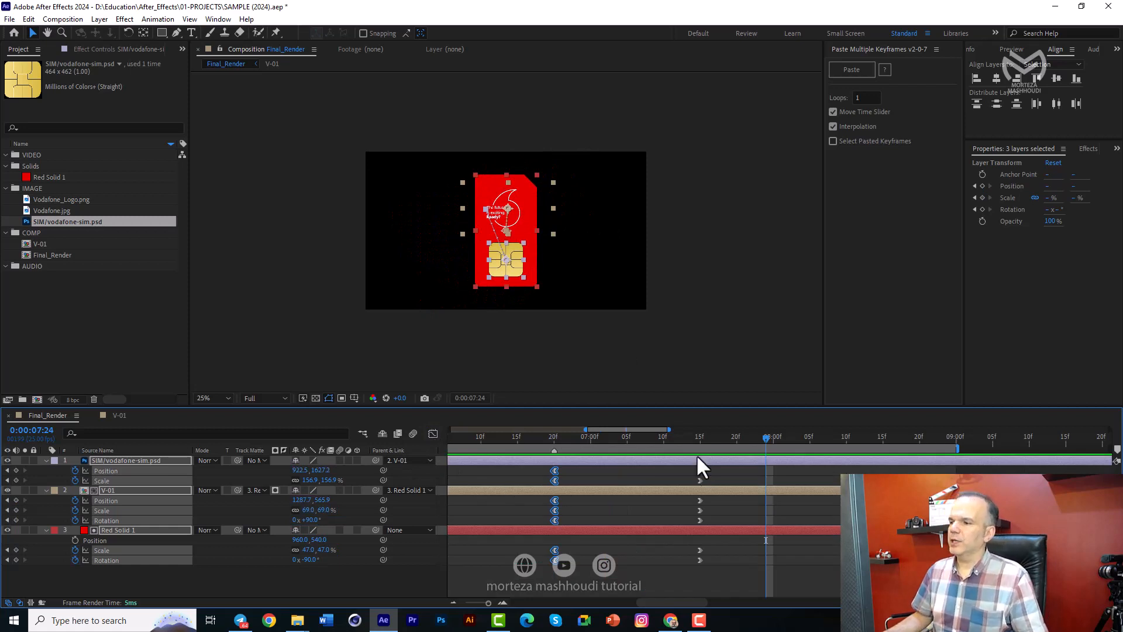
click(695, 435)
Step: Start a new solid in Final_Render with no layer selected and give it a light red color
scroll(545, 287, up, 3)
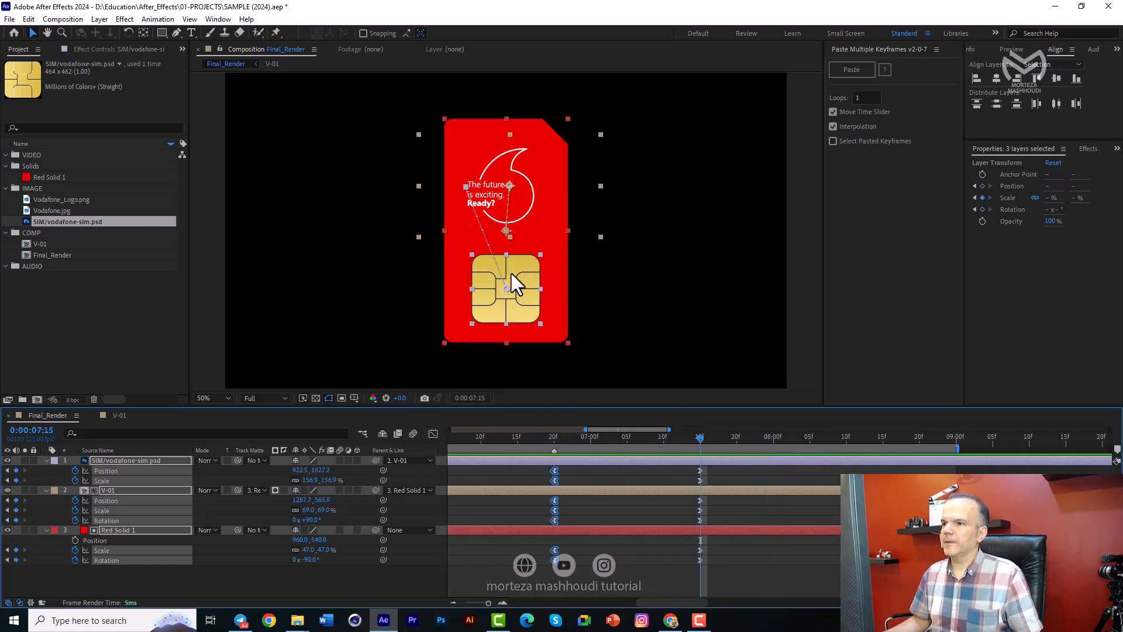
scroll(511, 283, up, 1)
drag(507, 283, 494, 203)
key(v)
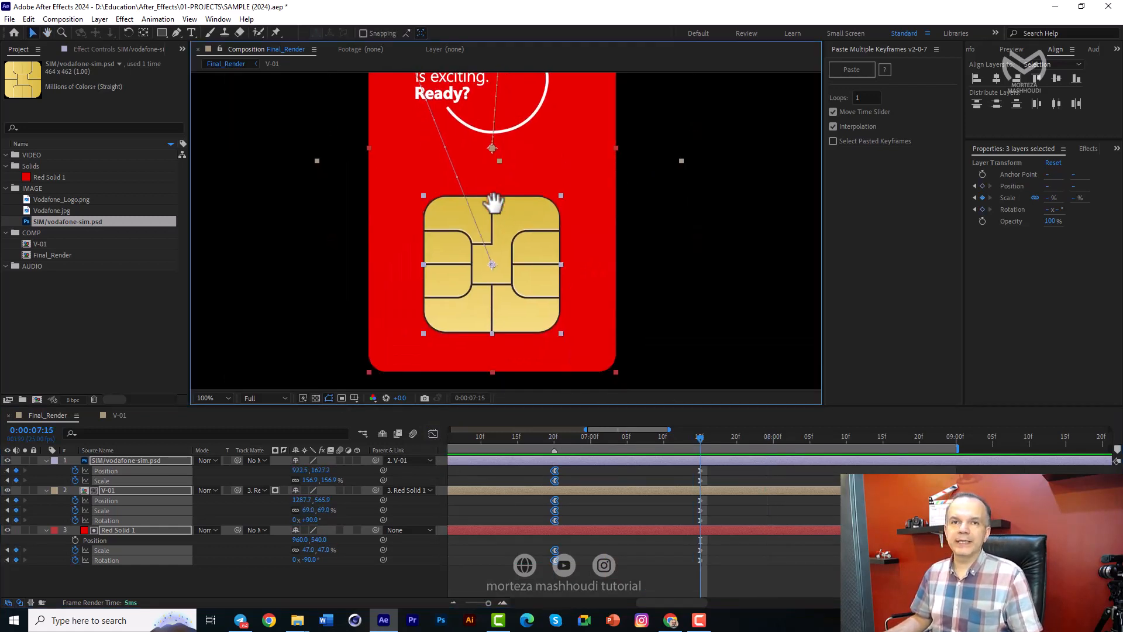
click(254, 582)
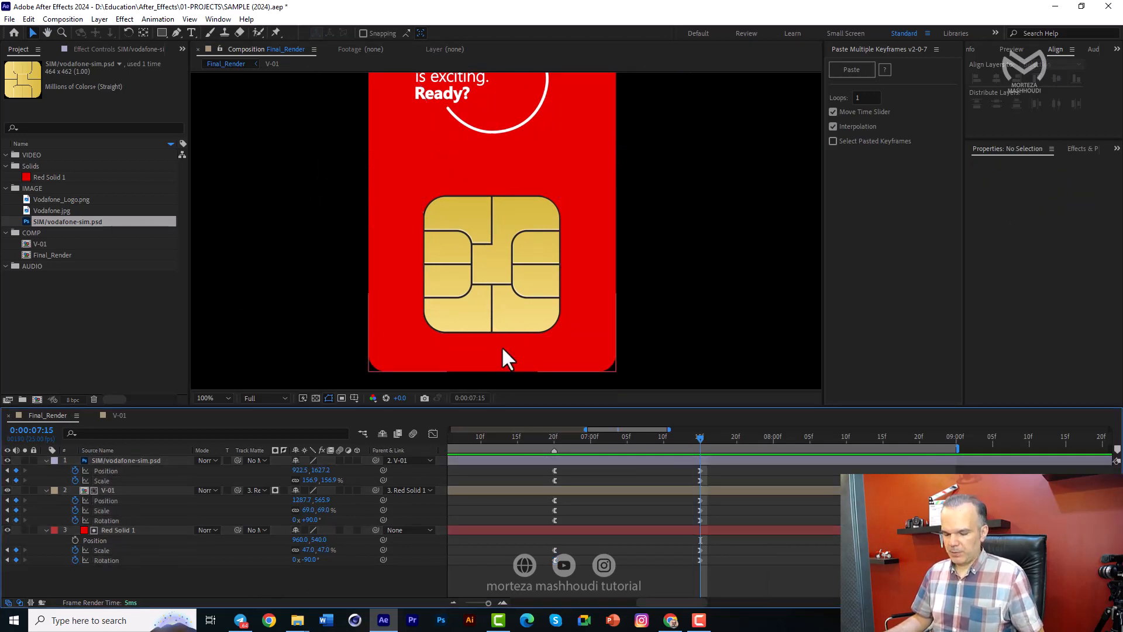
key(ctrl+y)
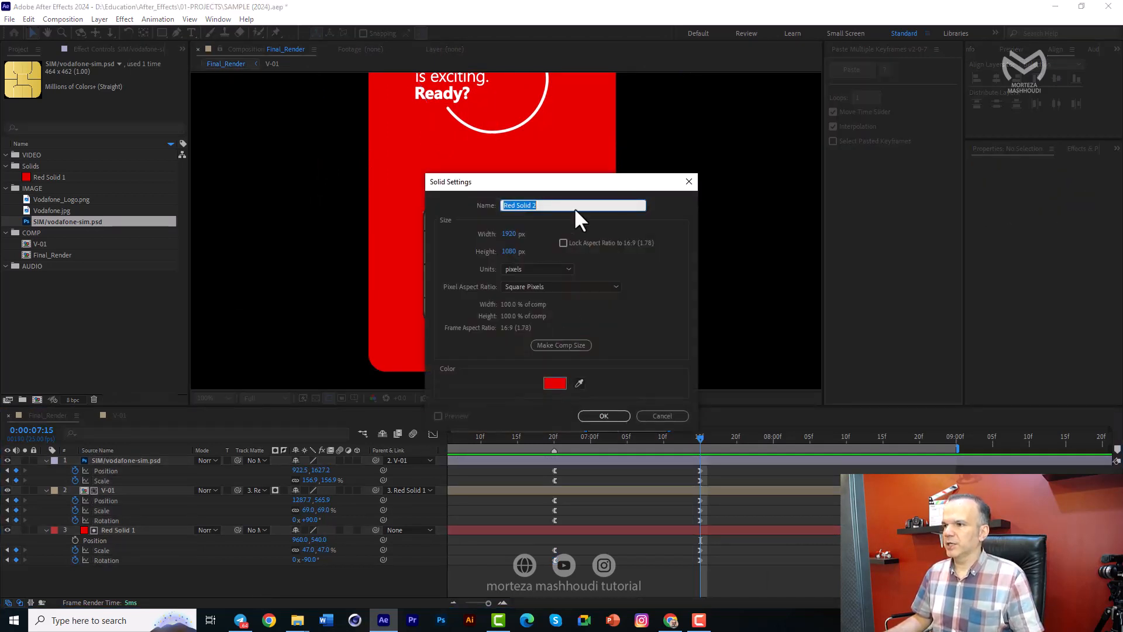
drag(576, 186, 764, 164)
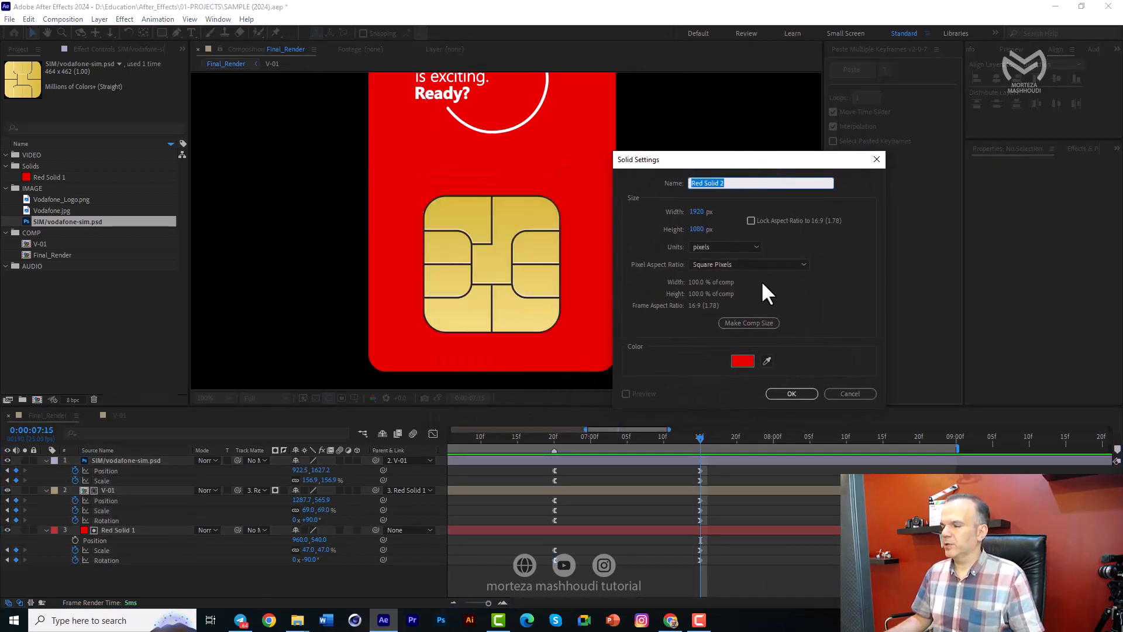
click(743, 361)
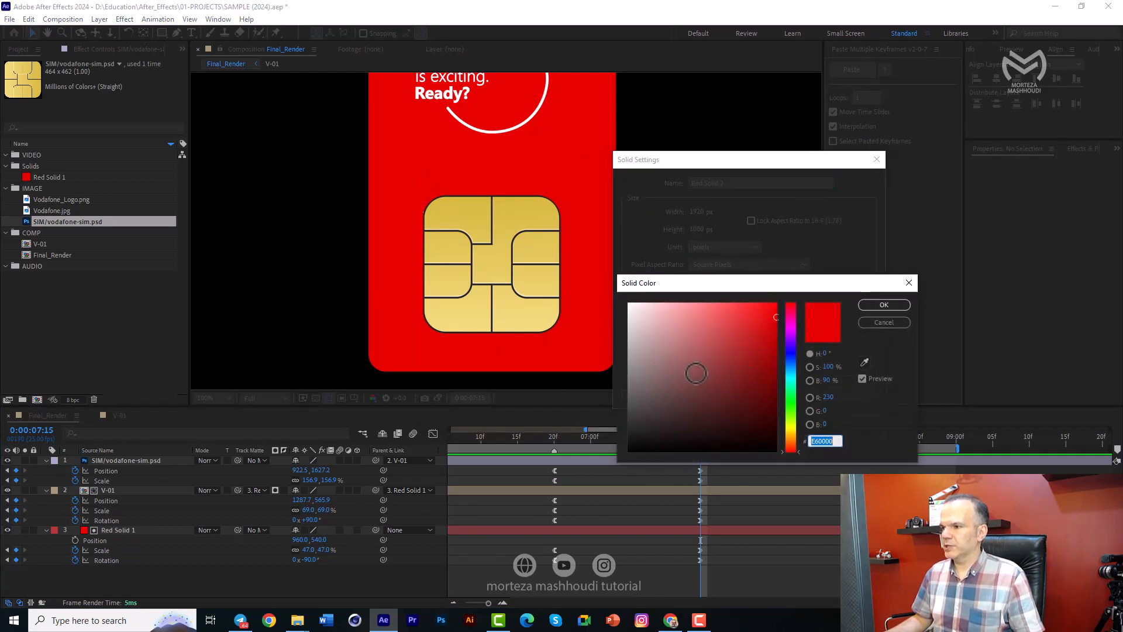
click(715, 303)
click(875, 306)
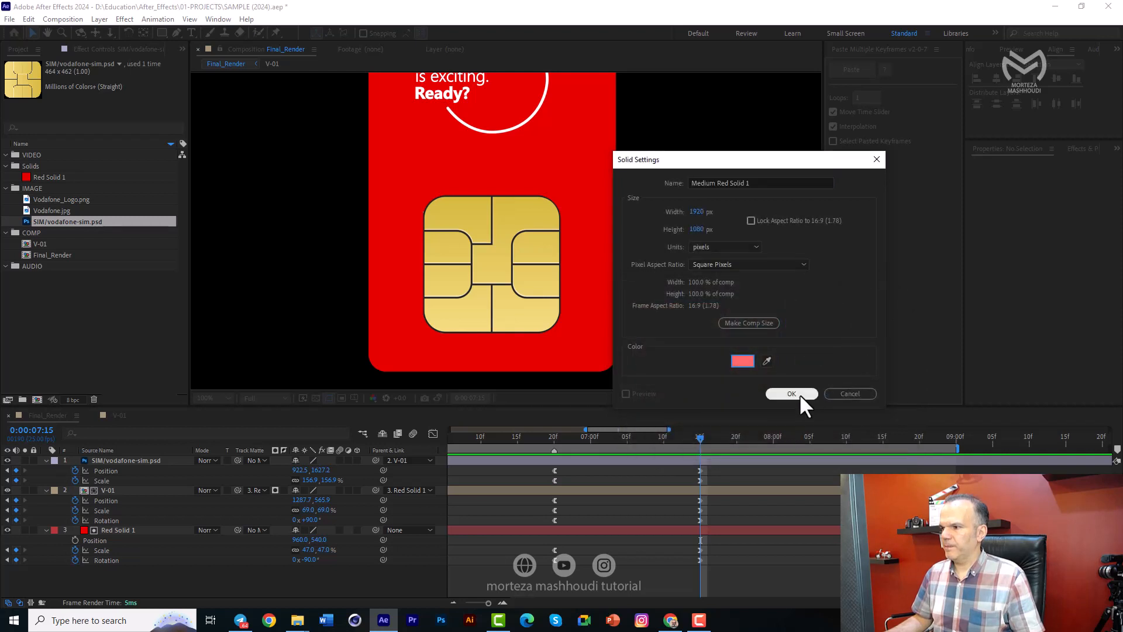
Step: Create the solid at 500 × 500 px and move it down over the SIM chip
click(700, 211)
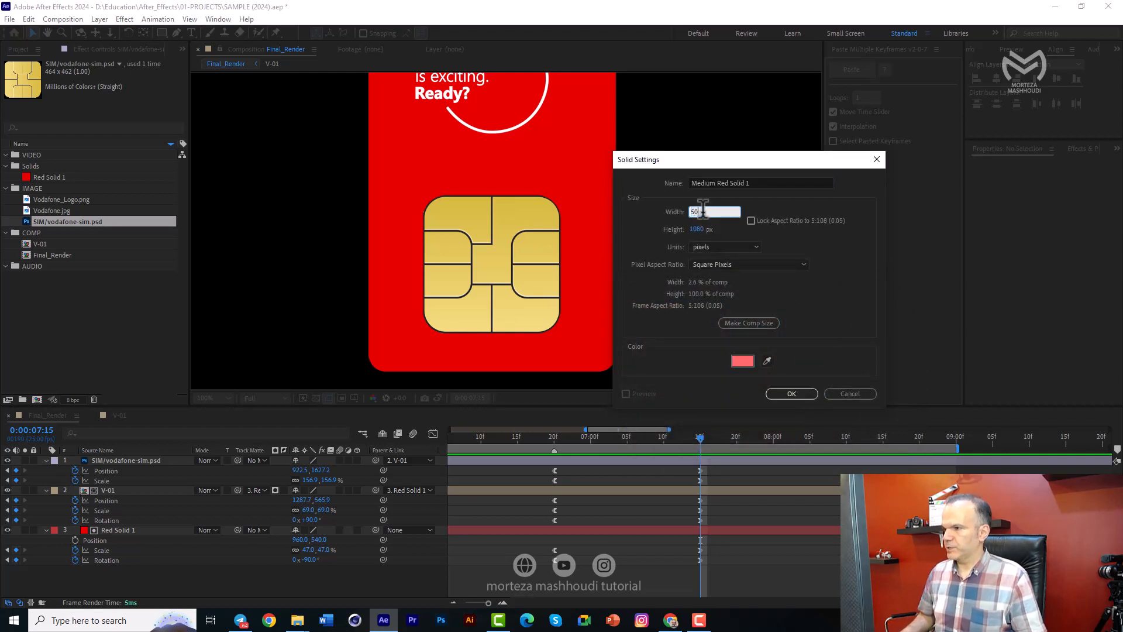
text(500)
click(699, 228)
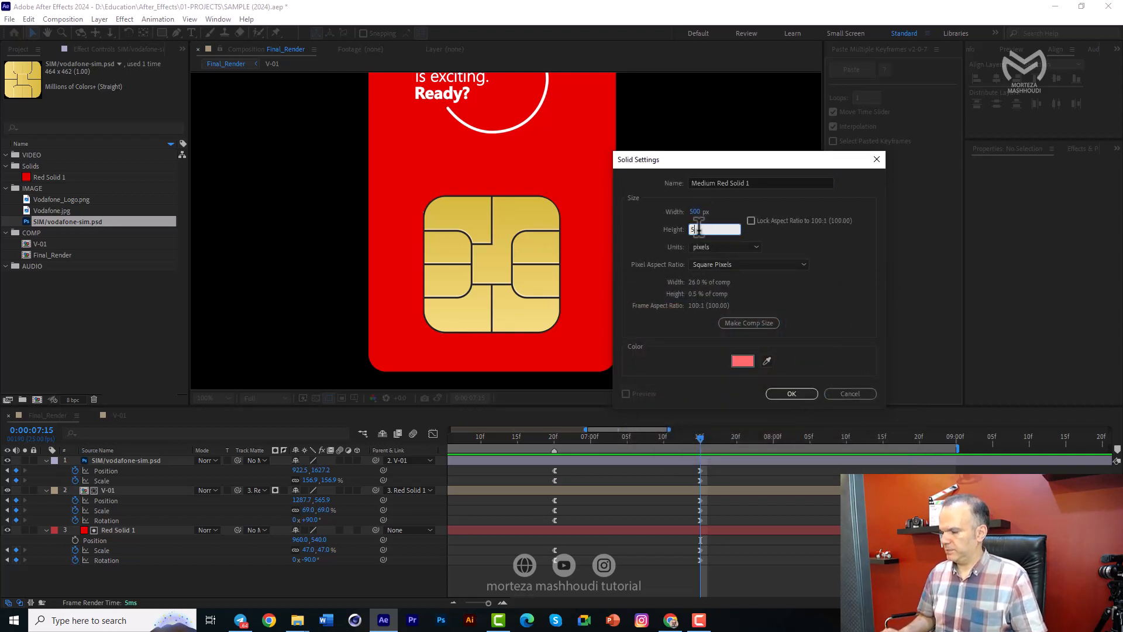
text(500)
key(Return)
drag(559, 209, 564, 340)
Step: Resize the light red solid to 200 × 200 px and center it on the chip at about 960, 737
key(ctrl+shift+y)
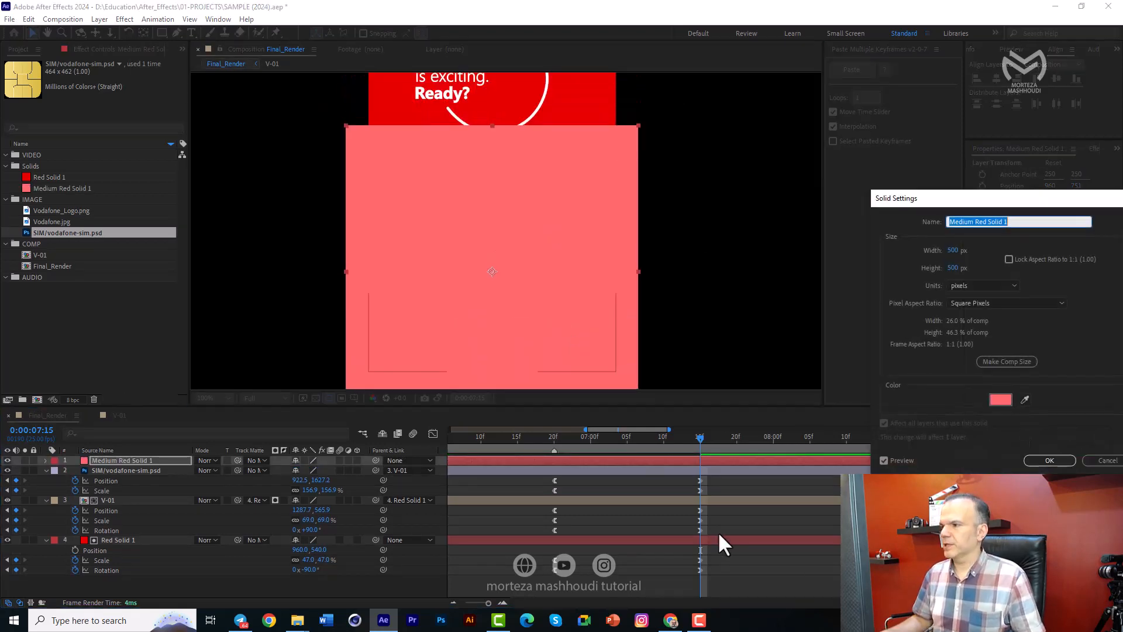
click(955, 249)
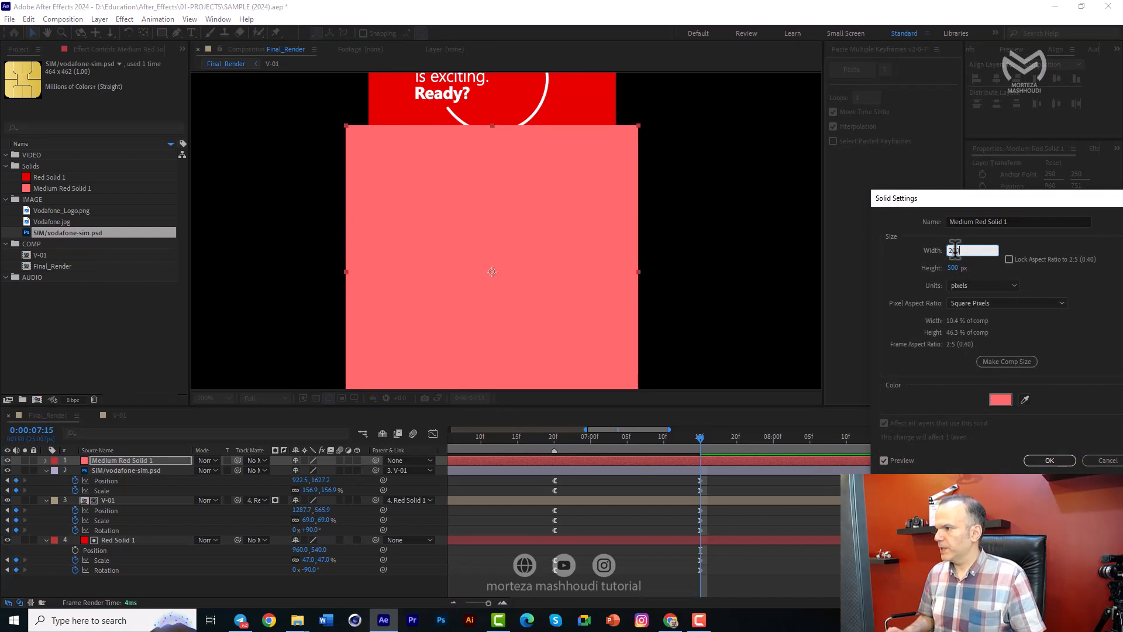
key(Tab)
text(200)
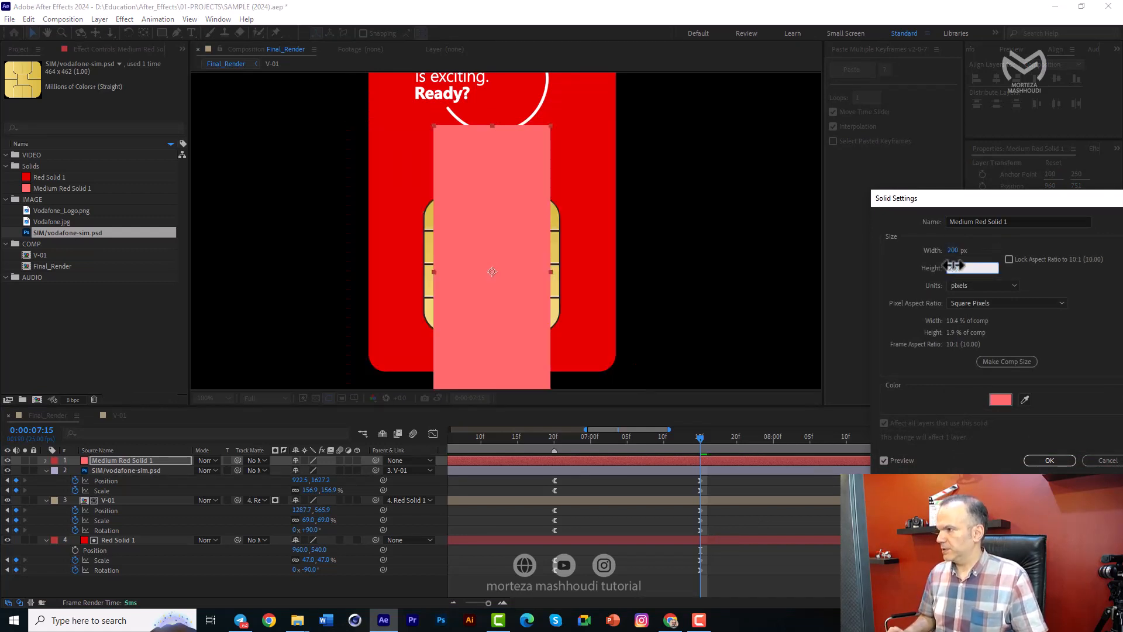
key(Return)
drag(491, 282, 490, 269)
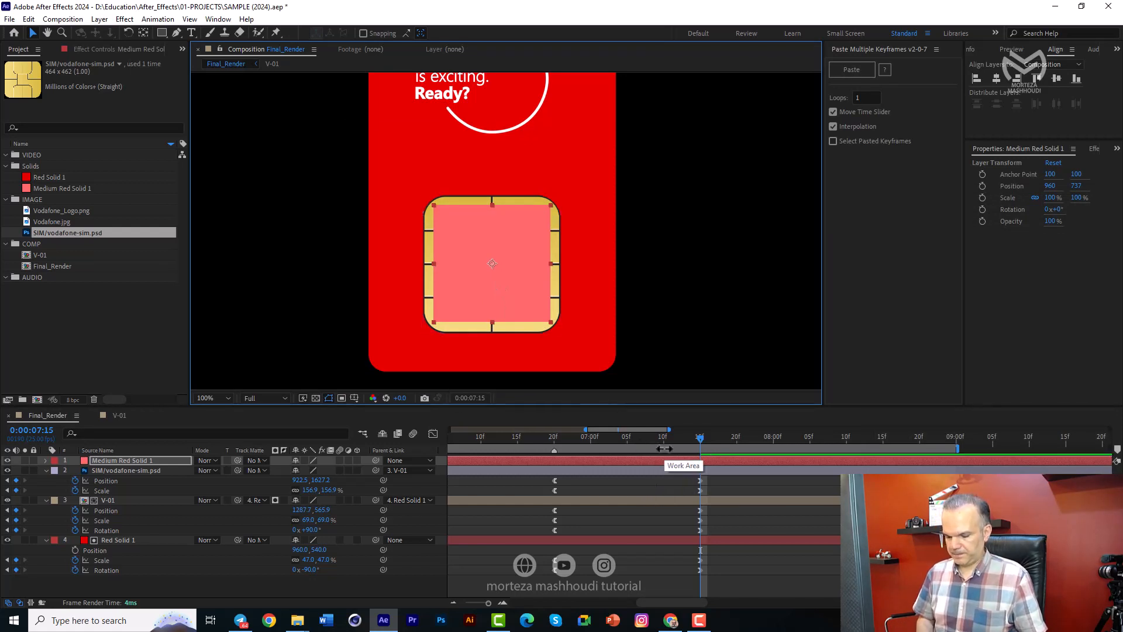
Step: Enlarge the light red solid to 250 × 250 px so it covers the whole chip
key(ctrl+shift+y)
click(953, 250)
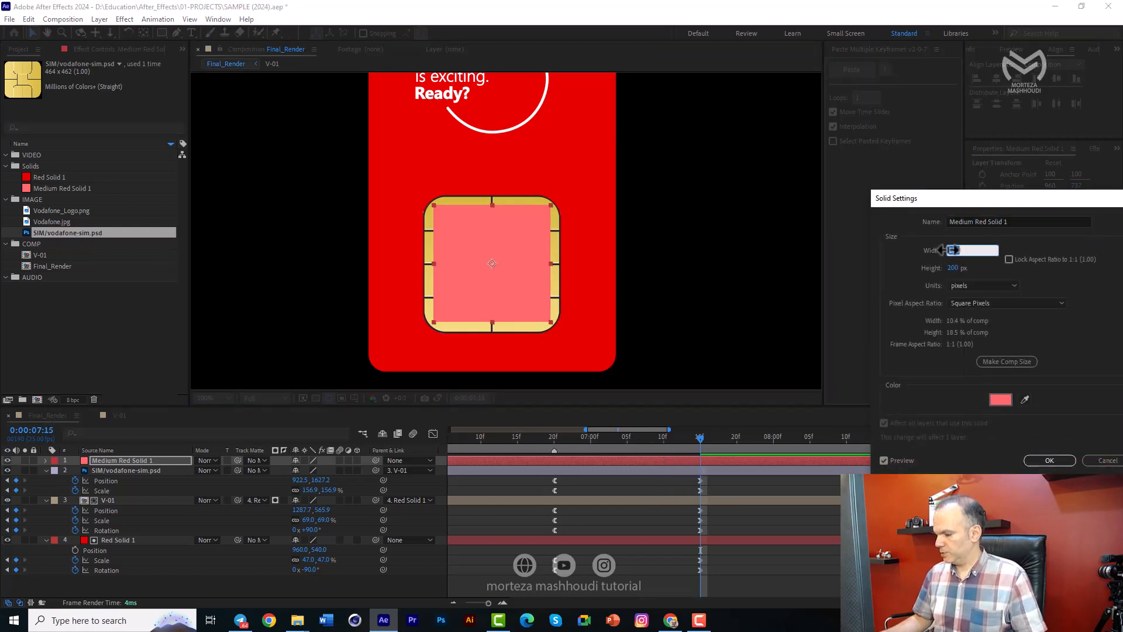
click(954, 269)
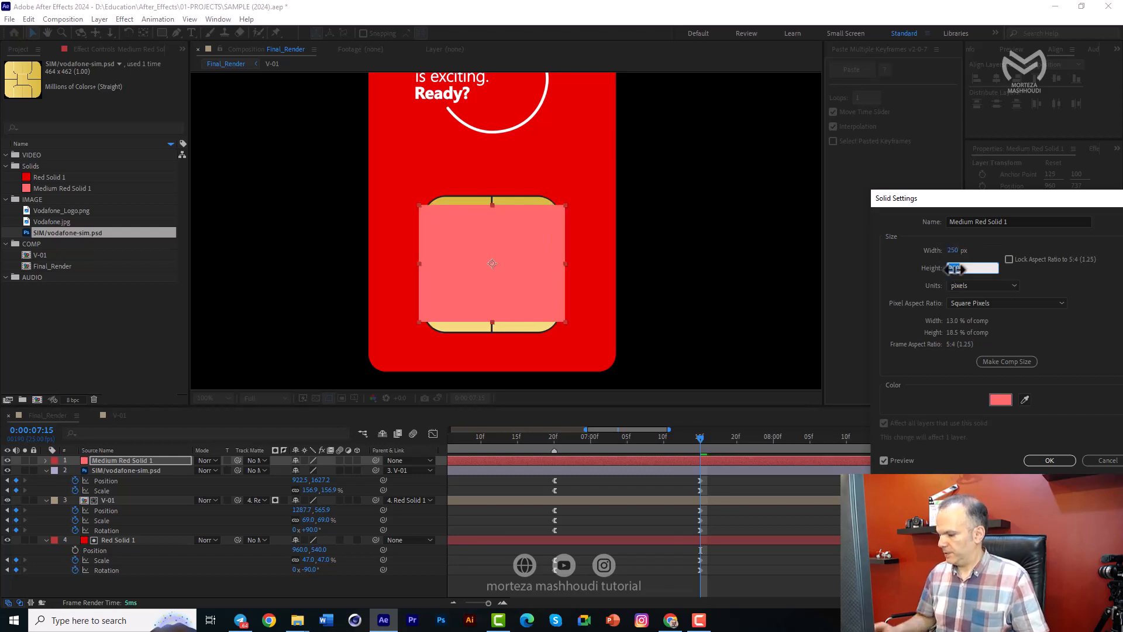
text(250)
key(Return)
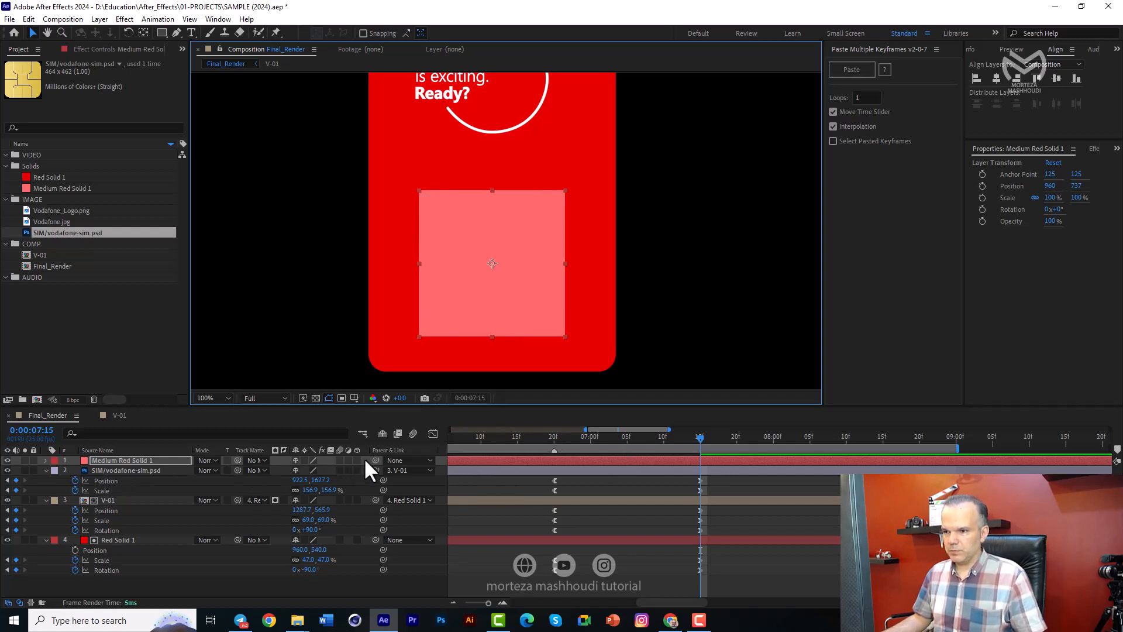
Step: Parent the light red solid to the SIM/vodafone-sim.psd layer and lower its opacity to 80%
drag(375, 460, 147, 470)
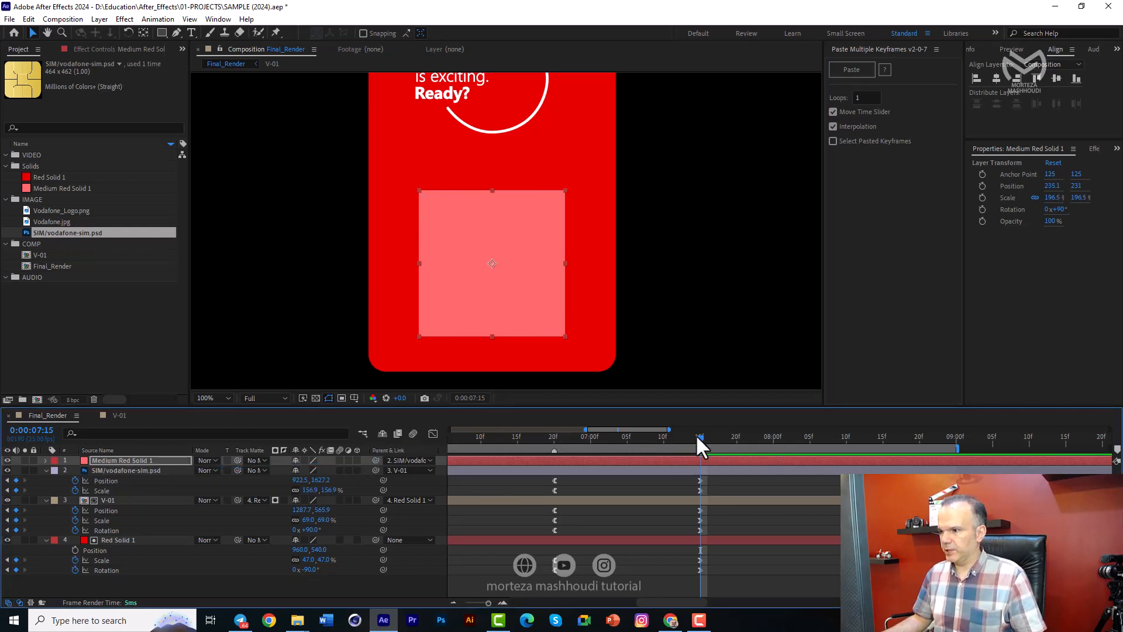
mouse_move(699, 437)
mouse_down()
mouse_move(591, 451)
mouse_move(691, 452)
mouse_up()
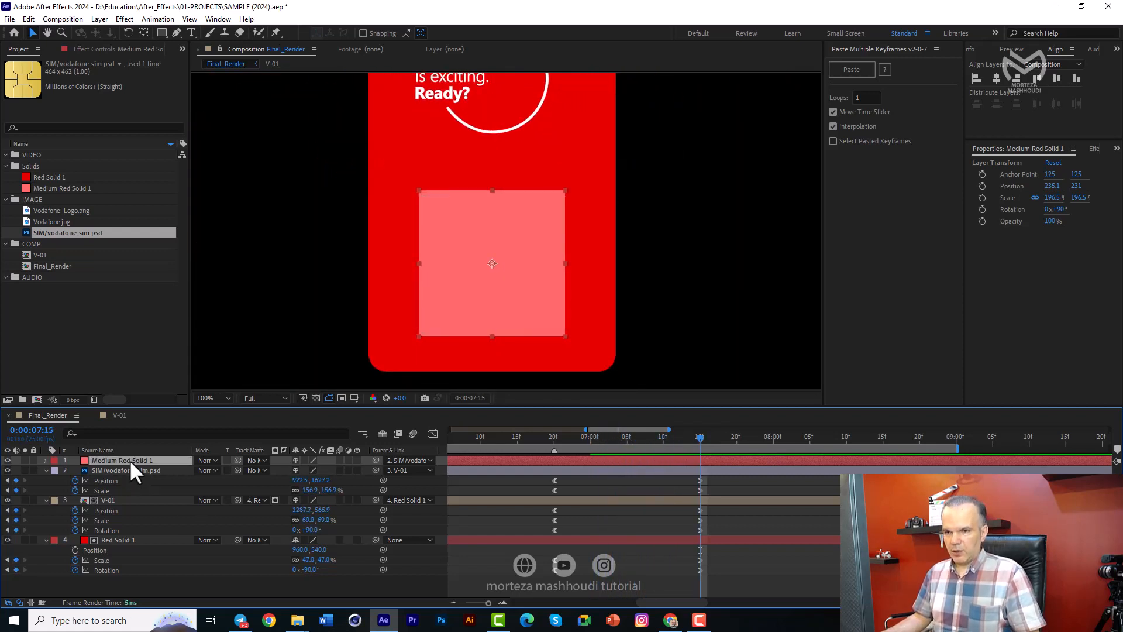
key(t)
drag(296, 469, 284, 470)
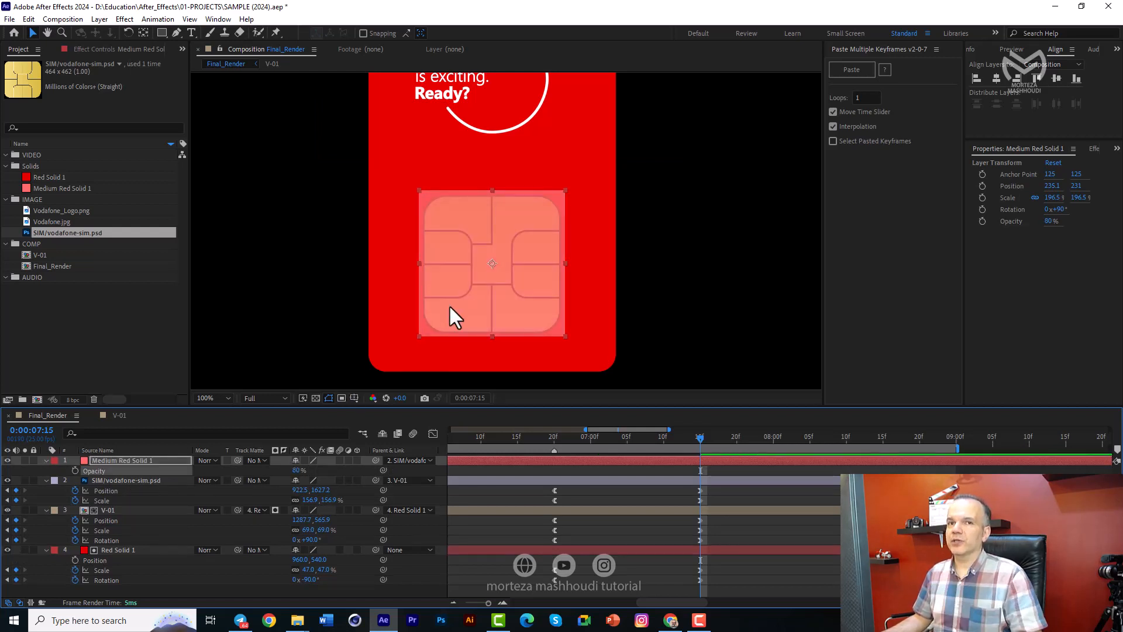
scroll(497, 323, up, 2)
scroll(498, 323, down, 2)
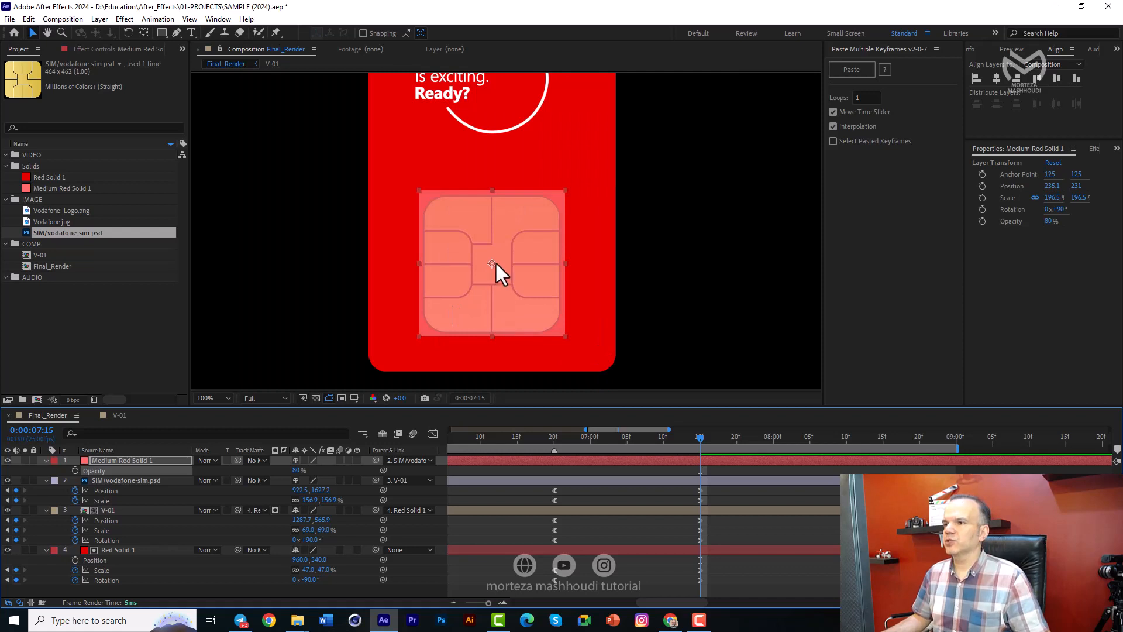
Step: Trace the chip's left inner contour on the light red solid as an open mask path with the Pen tool
click(177, 33)
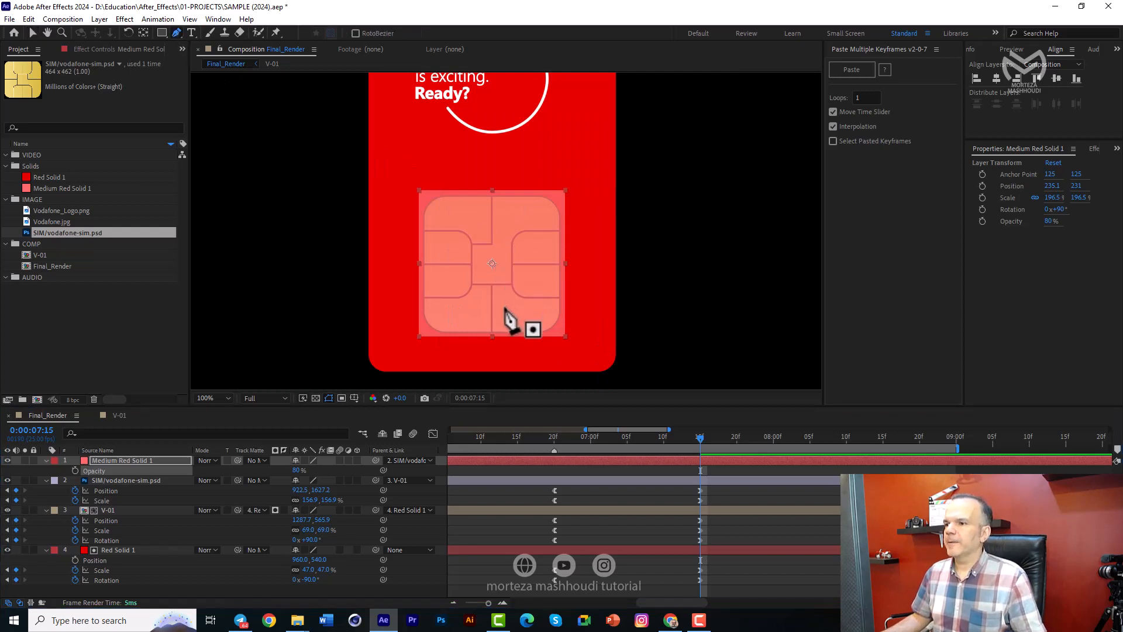
scroll(507, 319, up, 2)
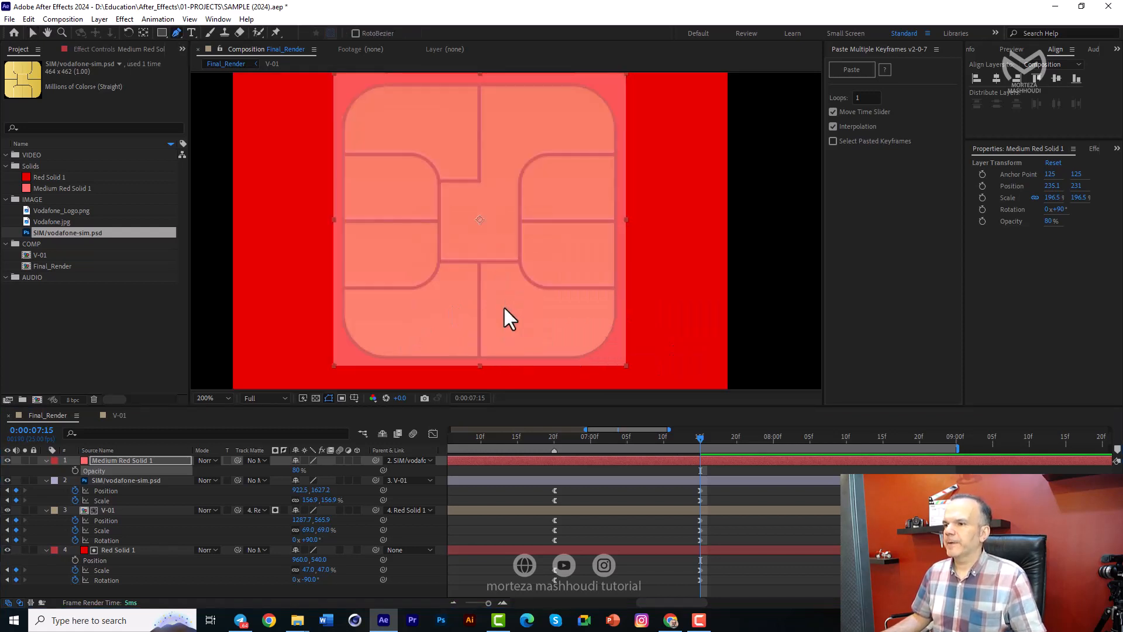
click(344, 288)
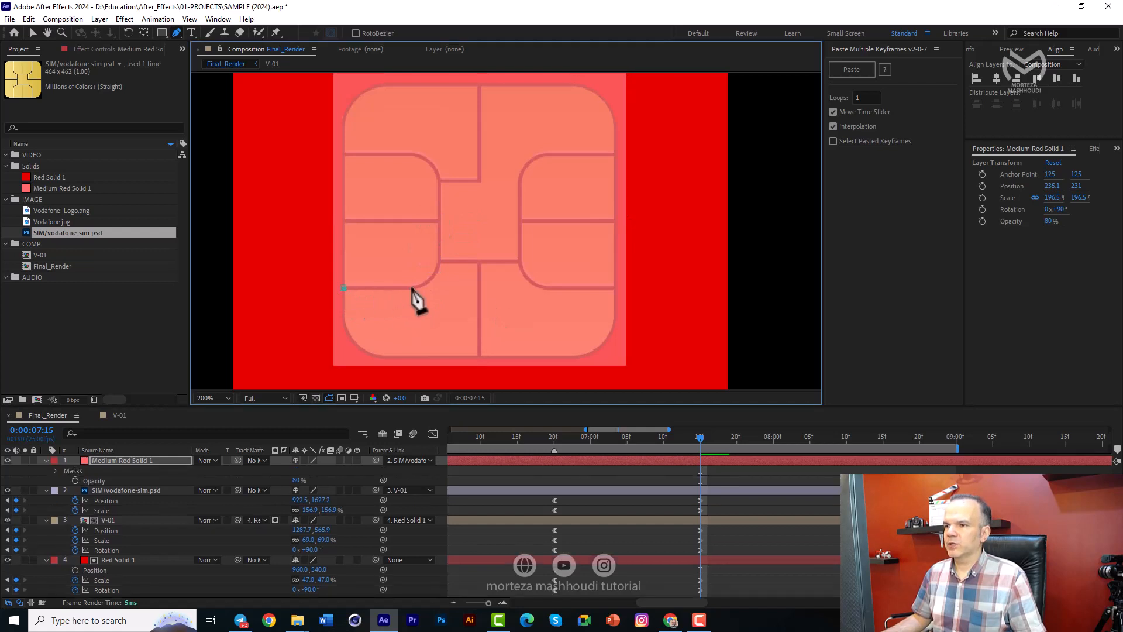
click(440, 262)
click(440, 181)
click(415, 155)
click(344, 155)
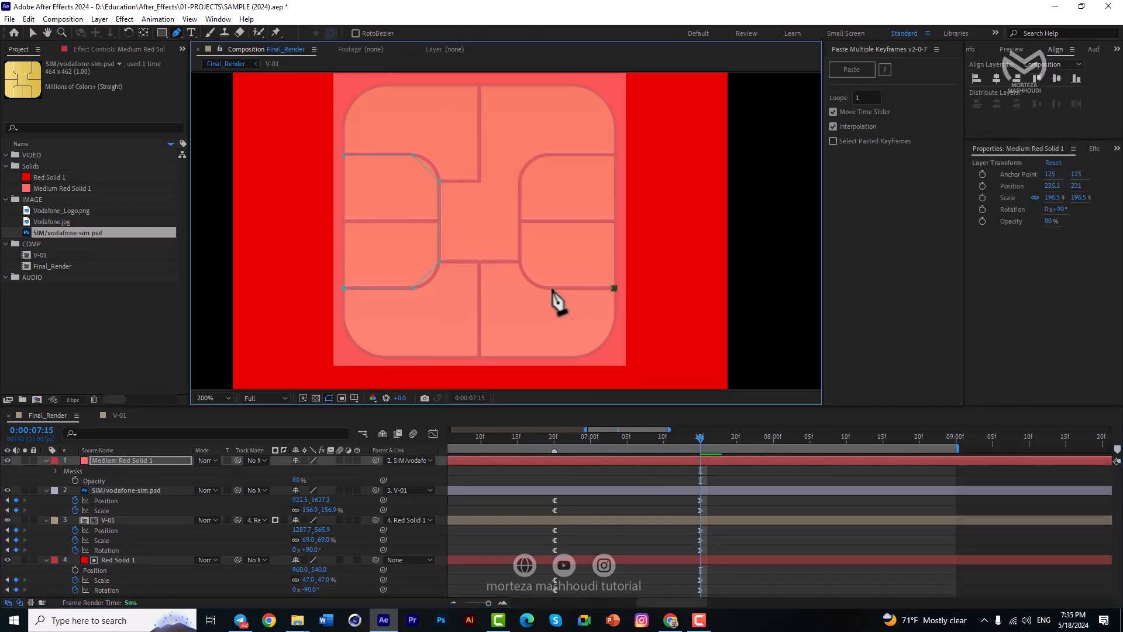
Step: Trace the chip's right inner contour and the remaining dividing lines as open mask paths on the solid, then deselect it
click(520, 261)
click(519, 177)
click(545, 152)
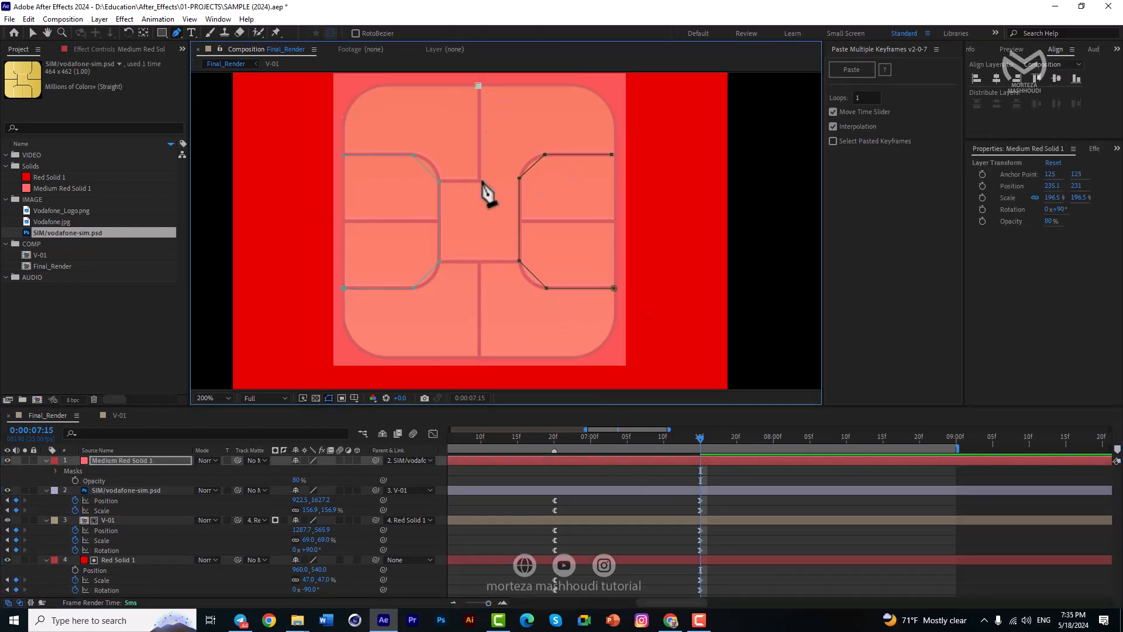
click(479, 181)
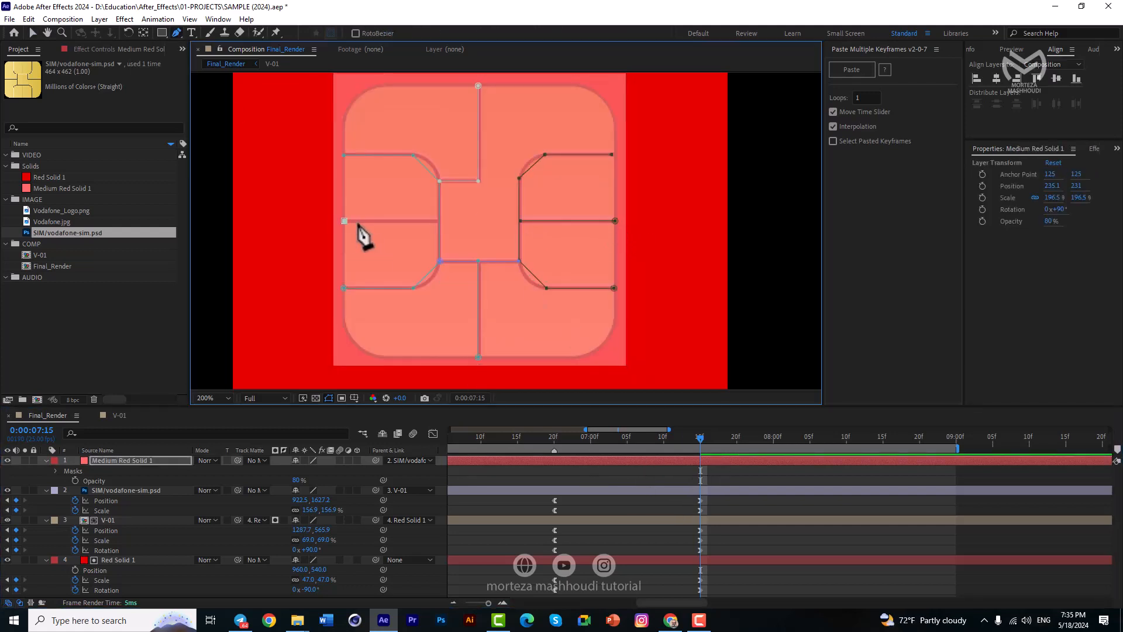
key(v)
click(713, 471)
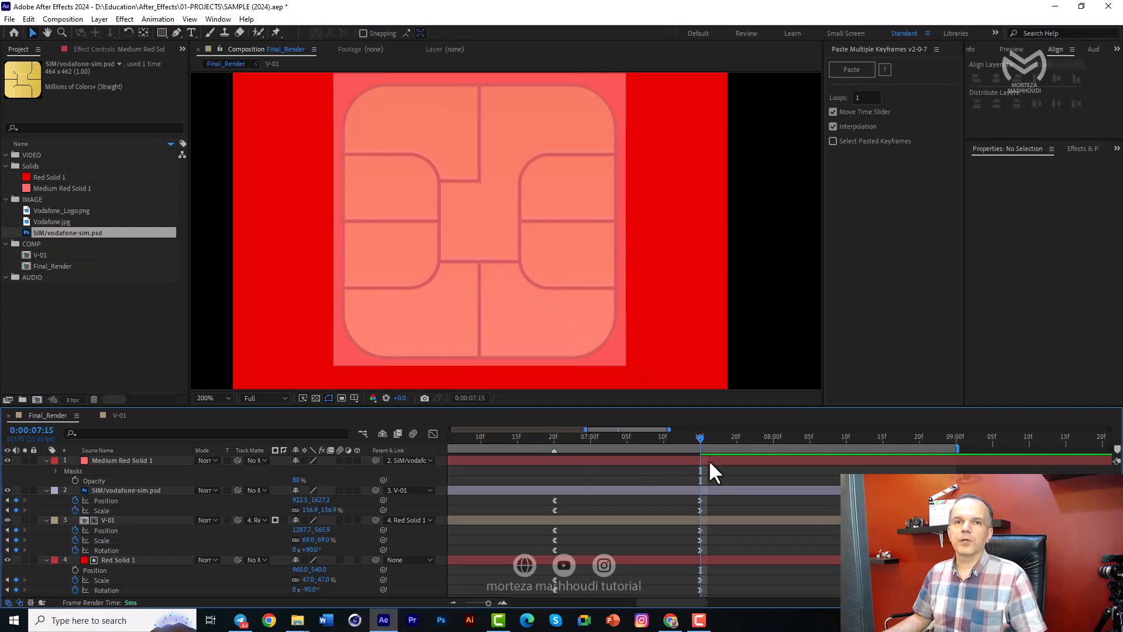
Step: Apply the Stroke effect to the light red solid with All Masks on, Stroke Sequentially off and brush size 2.4
click(710, 461)
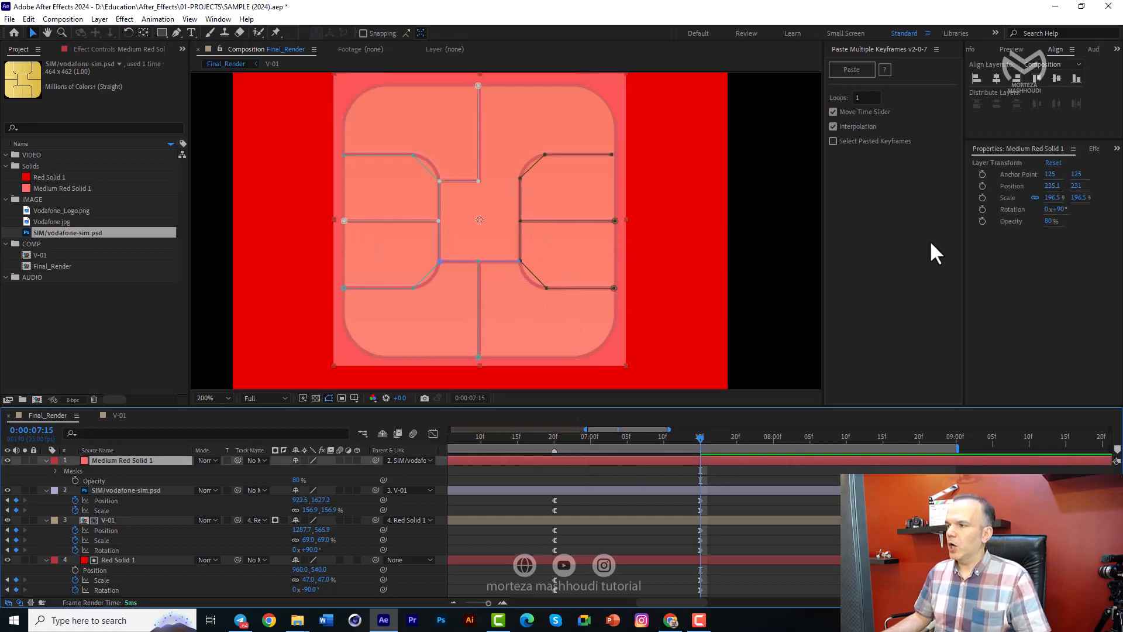
click(1093, 149)
click(989, 285)
double_click(988, 283)
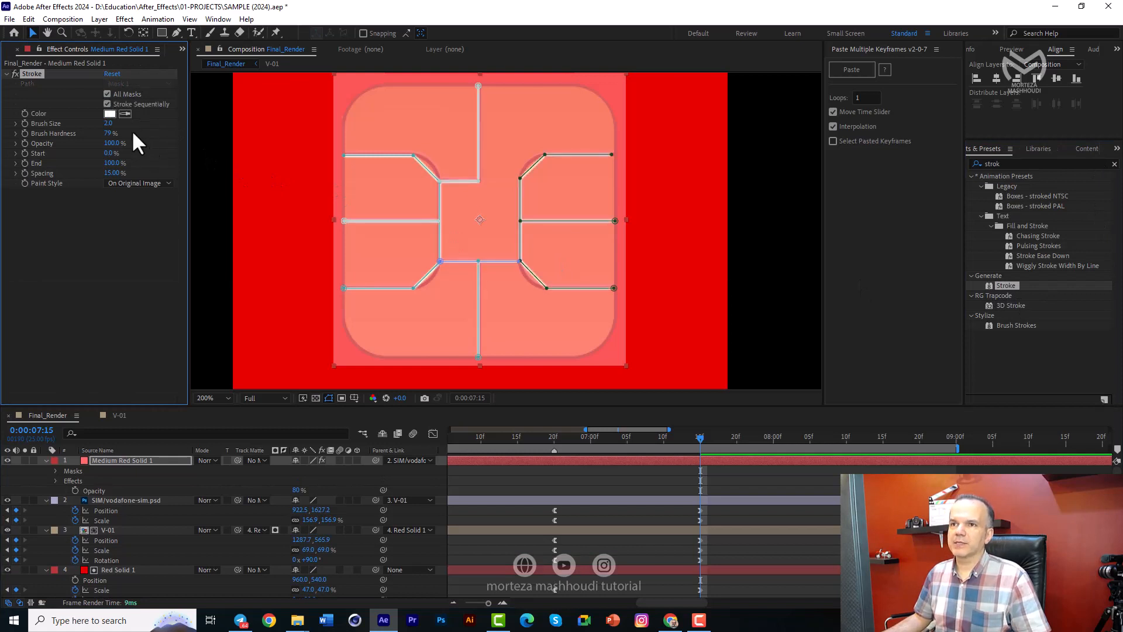
click(107, 103)
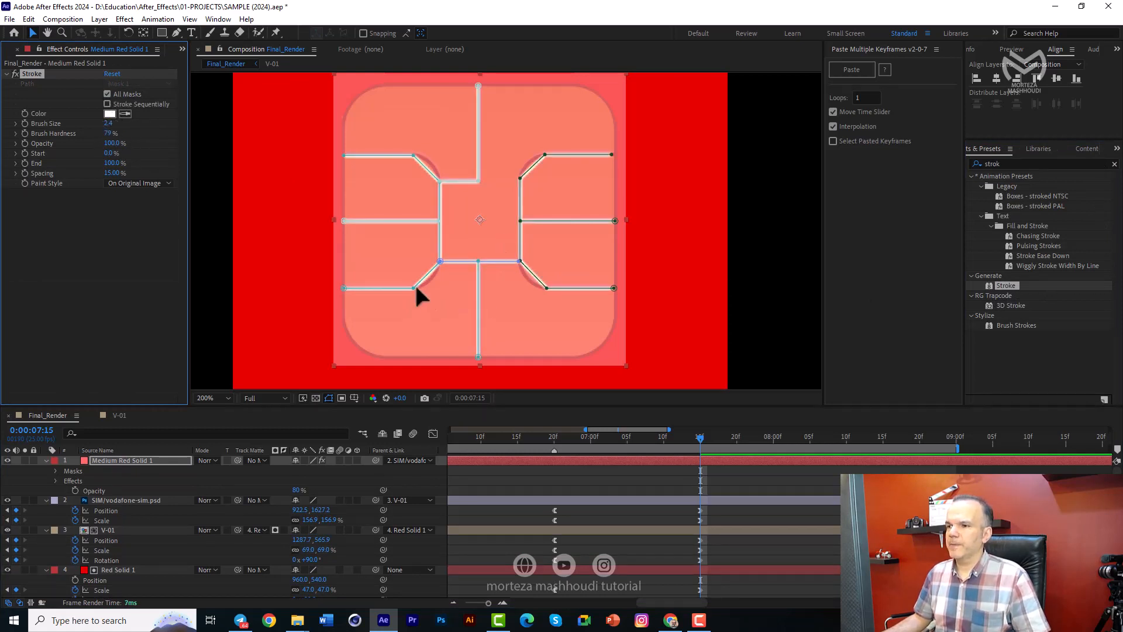
Step: Curve the two diagonal corners of the left inner contour mask with the Pen tool so they follow the chip's rounded line
scroll(426, 319, up, 2)
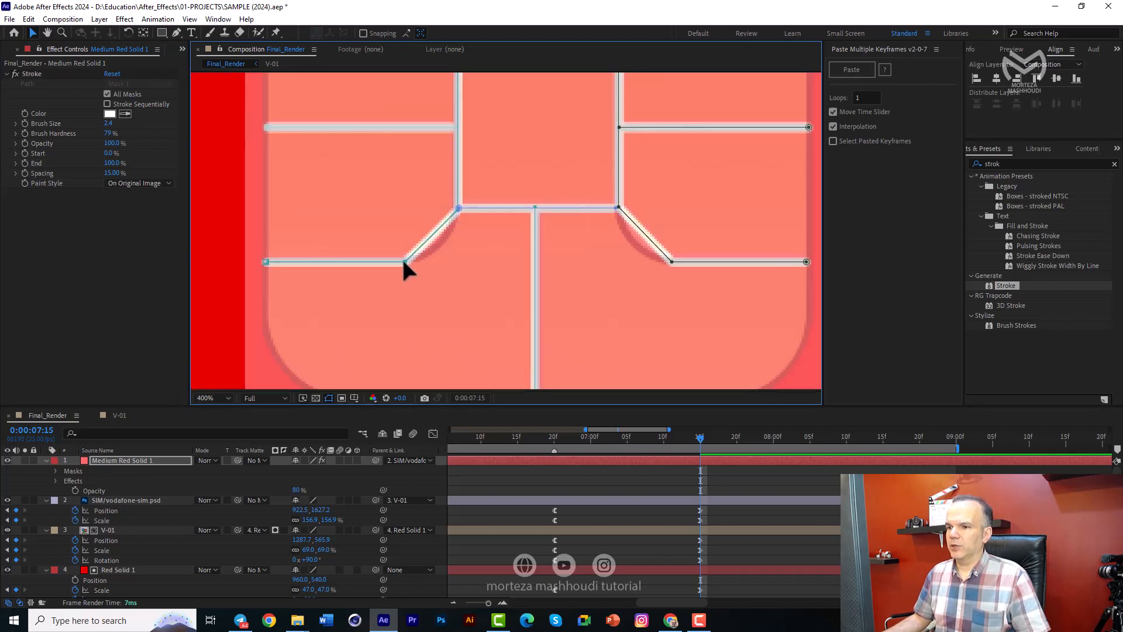
key(g)
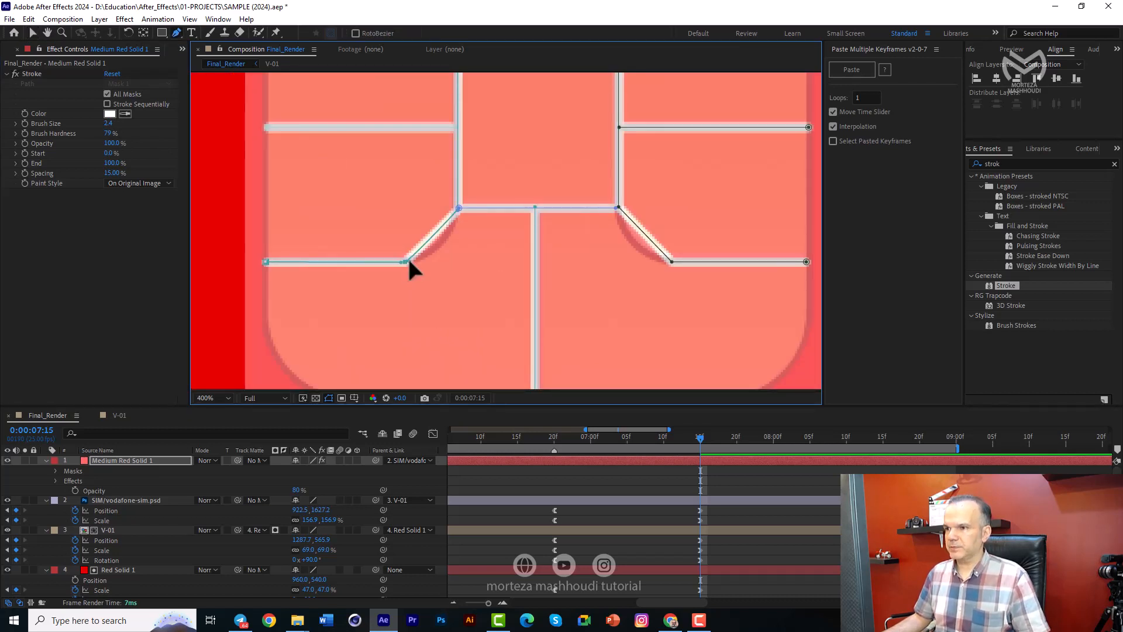
drag(409, 262, 441, 263)
scroll(482, 275, up, 4)
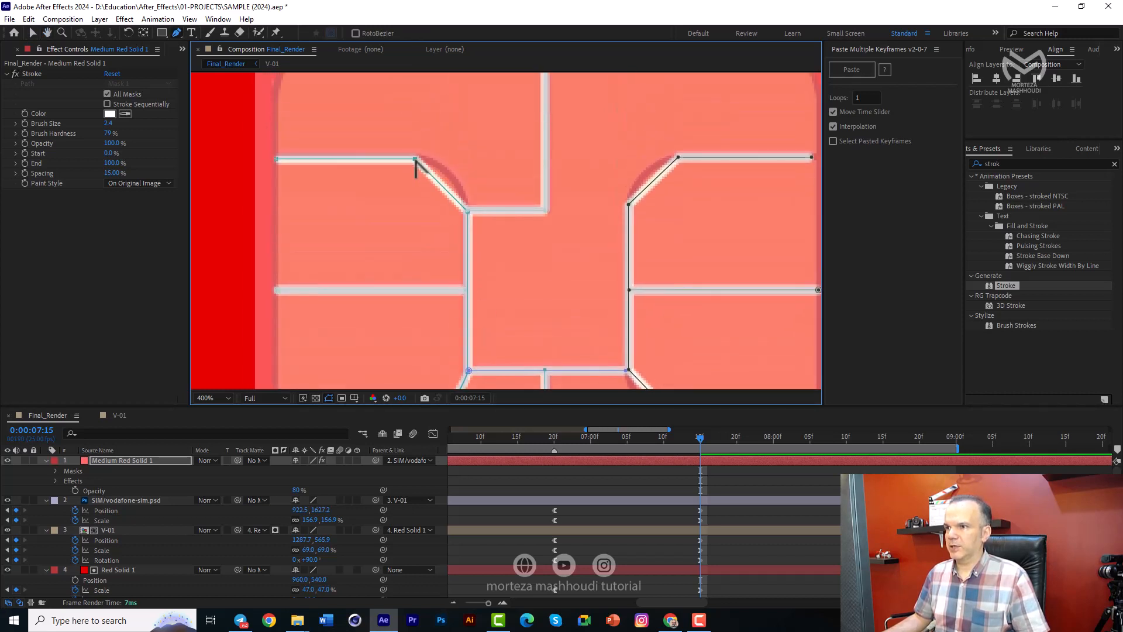
drag(426, 165, 372, 159)
Step: Curve the upper and lower diagonal corners of the right inner contour mask to match the chip's rounded line
drag(581, 301, 536, 268)
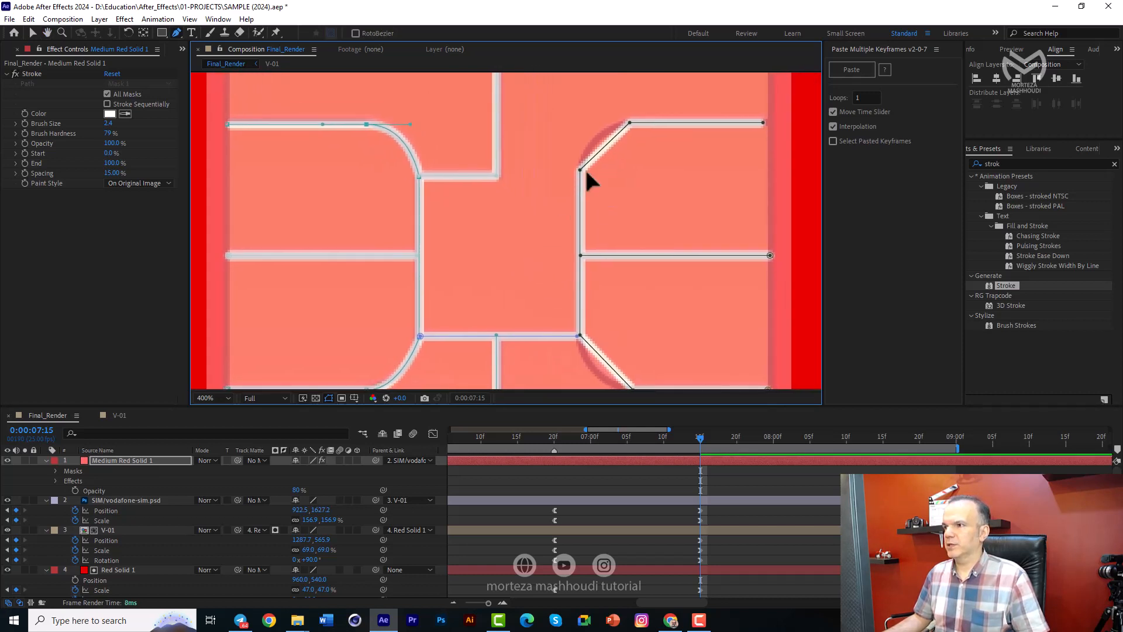
drag(630, 123, 667, 124)
scroll(617, 175, down, 3)
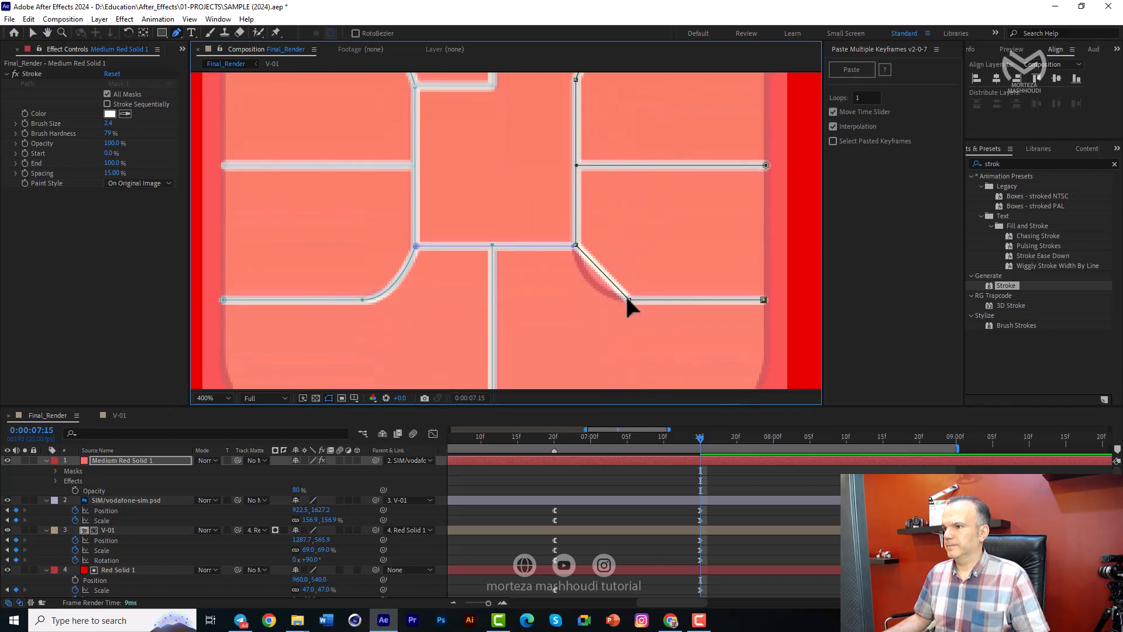
drag(629, 300, 585, 301)
scroll(614, 312, down, 1)
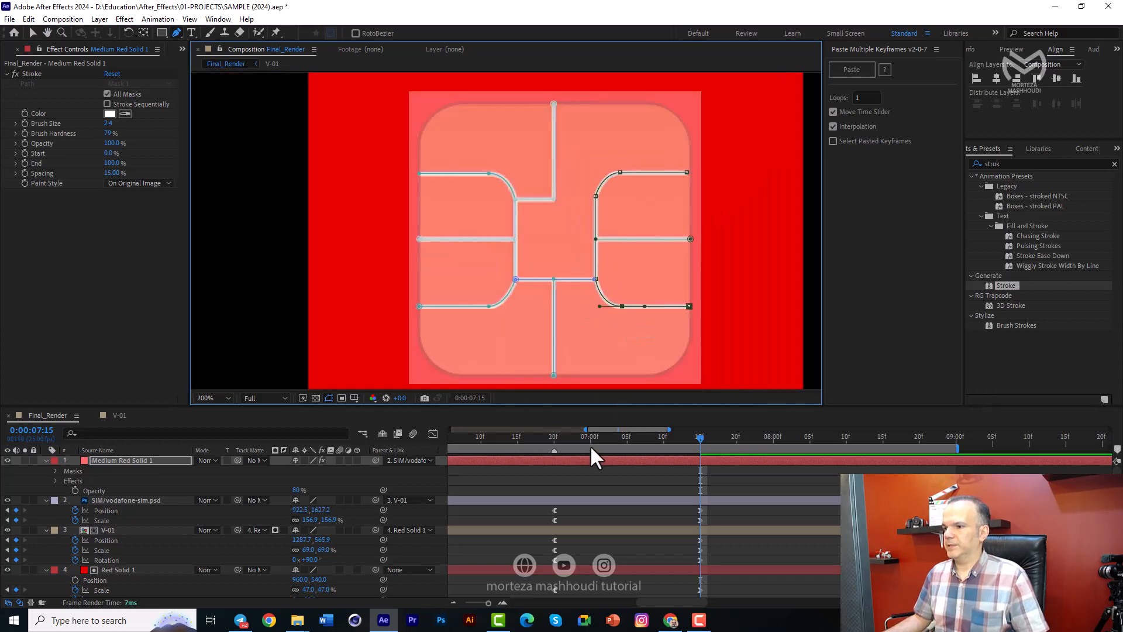
Step: At 0:00:07:07, set the Stroke effect's End to 0% and turn on keyframing for it
mouse_move(662, 441)
mouse_down()
mouse_move(697, 441)
mouse_move(647, 436)
mouse_up()
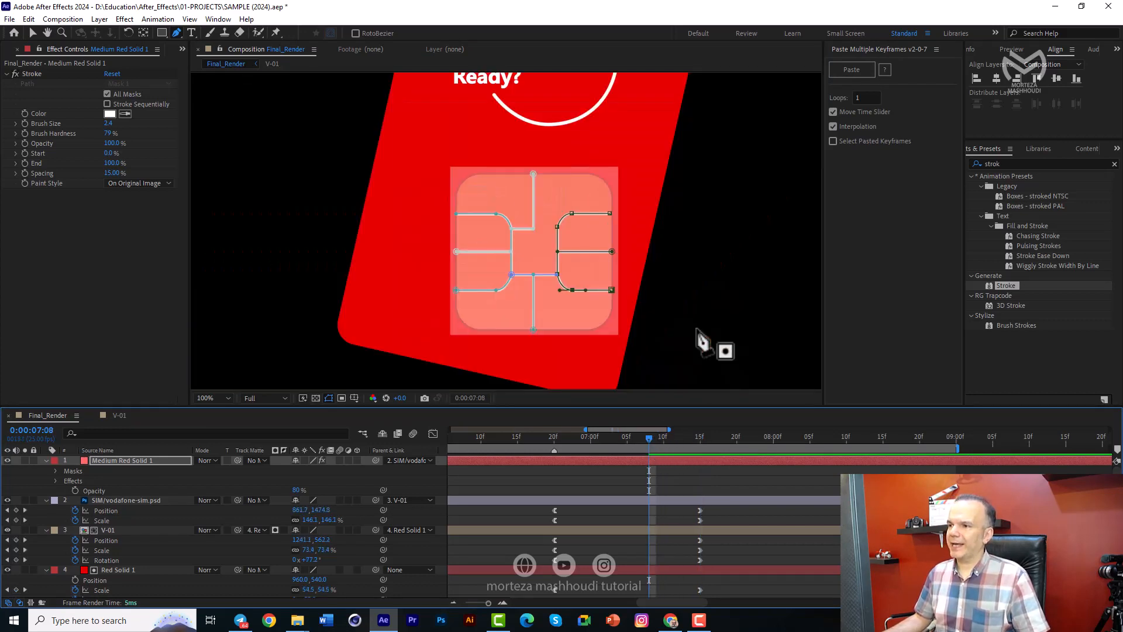
drag(648, 437, 639, 438)
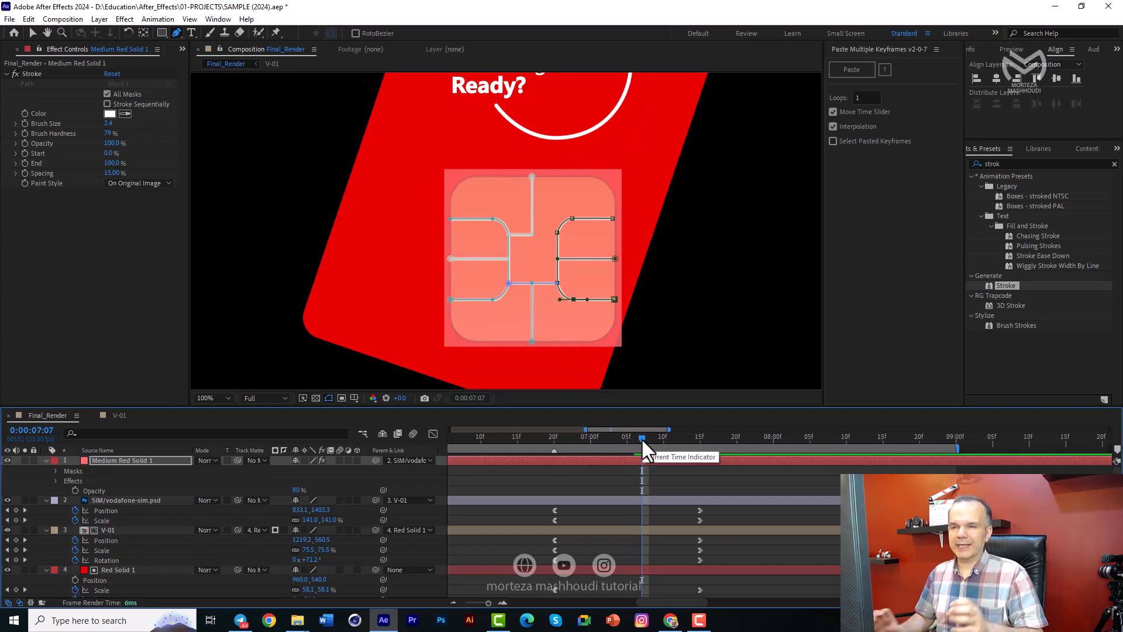
drag(113, 163, 14, 170)
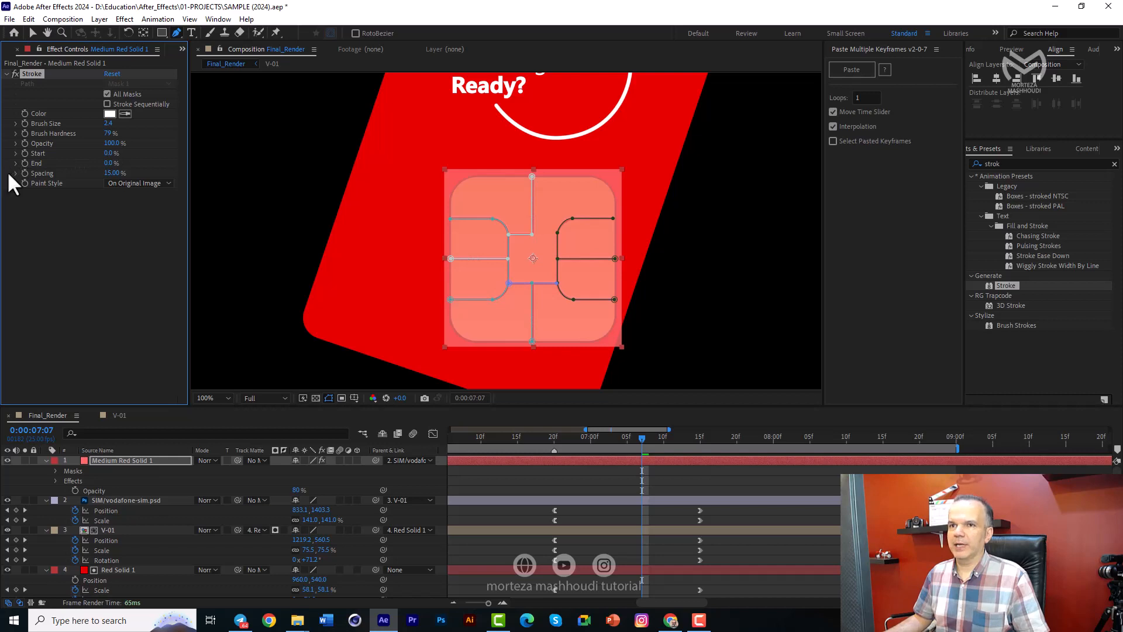
click(25, 163)
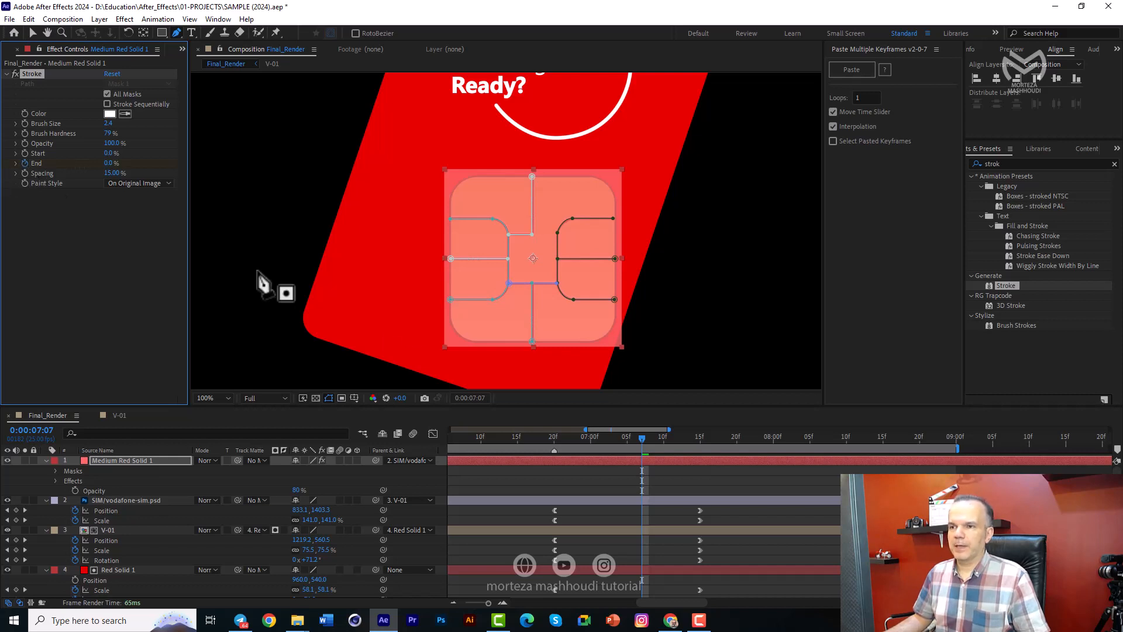
Step: Go two seconds forward to 0:00:09:07 and set the Stroke effect's End to 100%
drag(642, 440, 644, 443)
key(alt+shift+j)
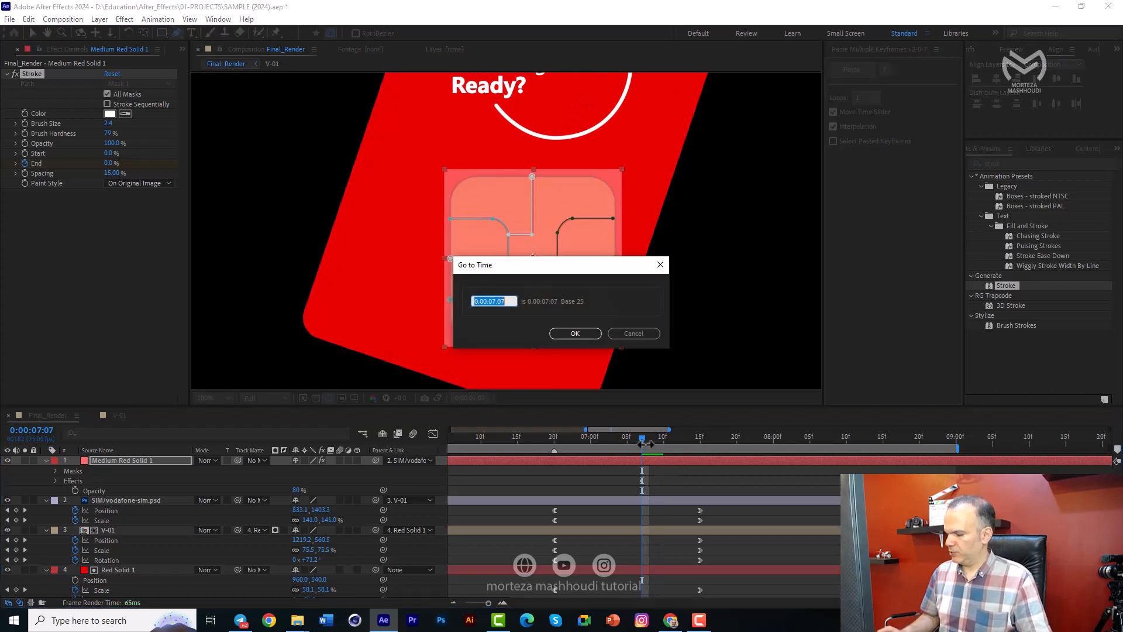
text(+200)
key(Return)
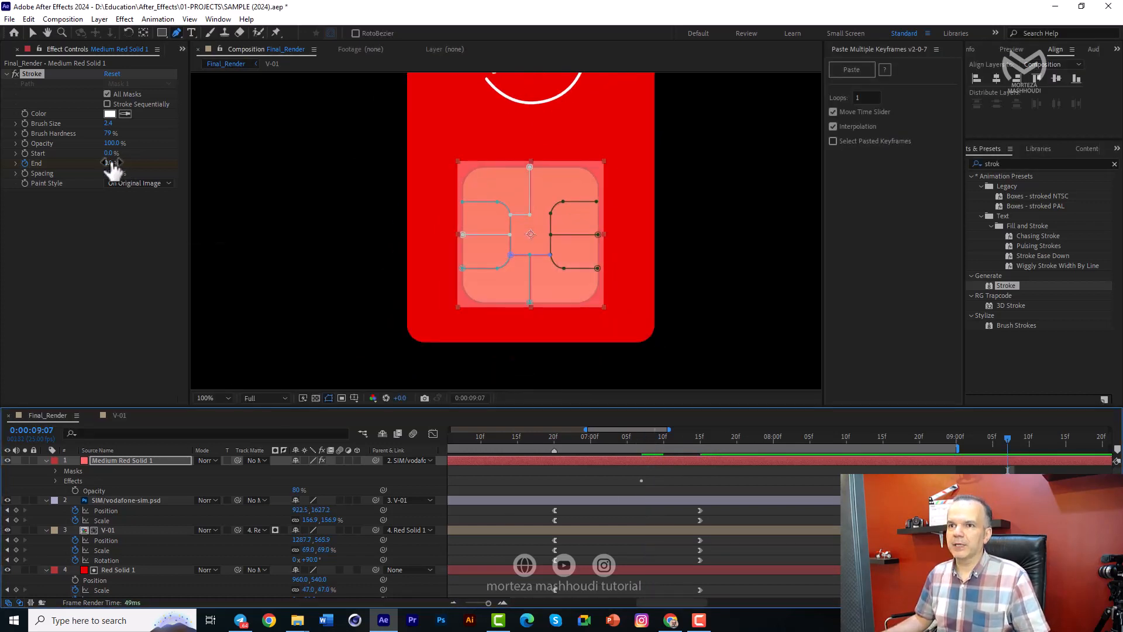
drag(113, 164, 263, 153)
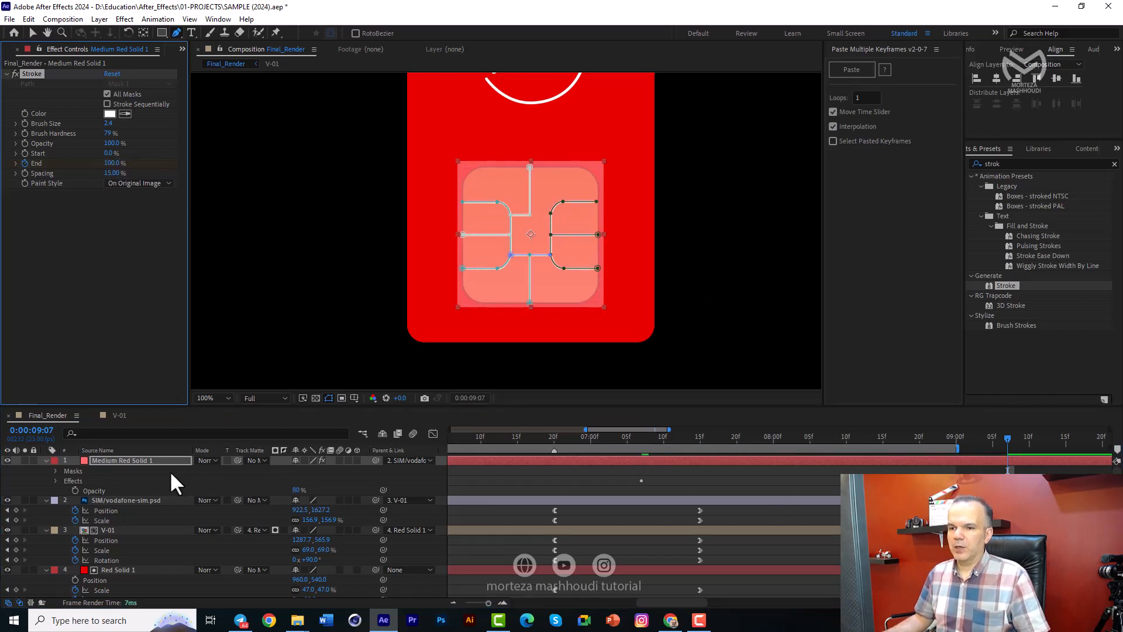
Step: Set the light red solid's opacity to 100% and turn it into an adjustment layer
click(145, 462)
key(t)
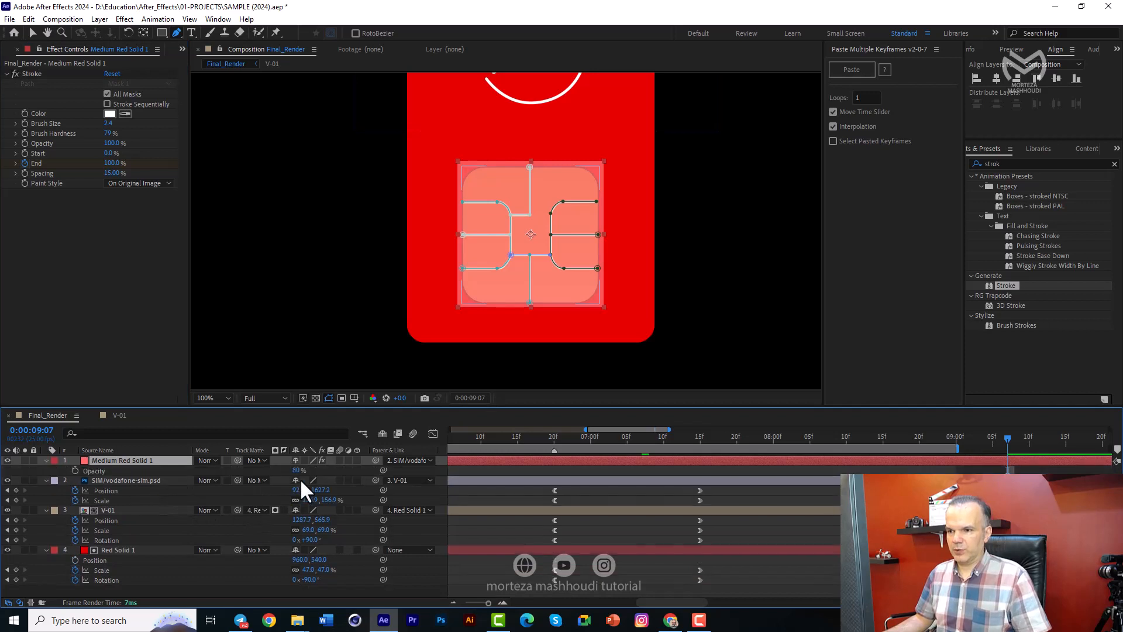
drag(298, 471, 452, 469)
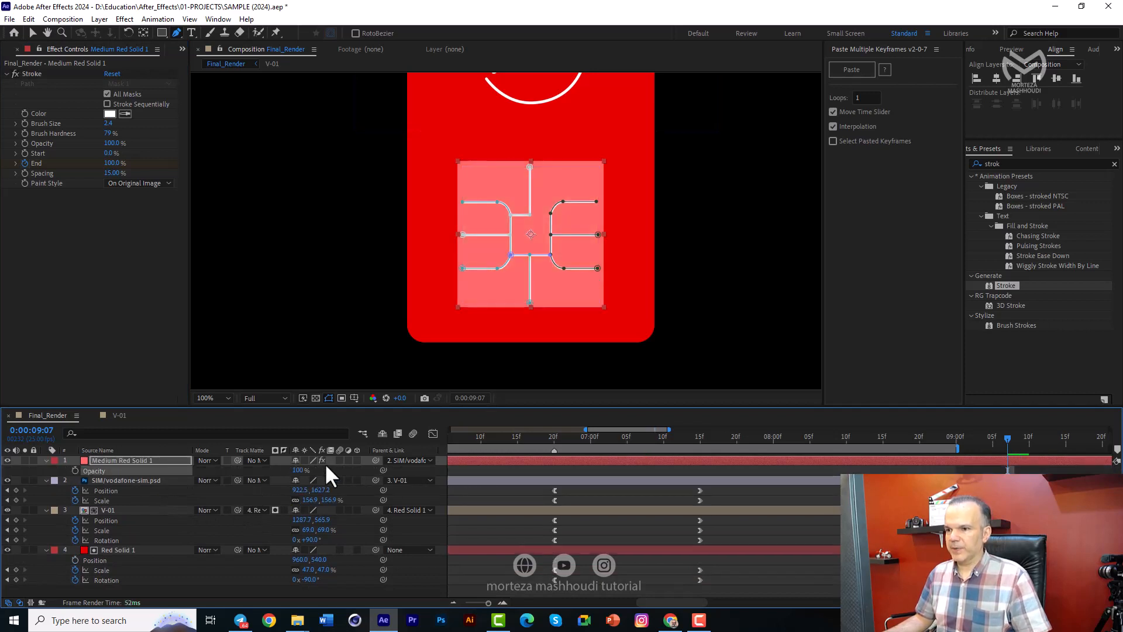
click(348, 460)
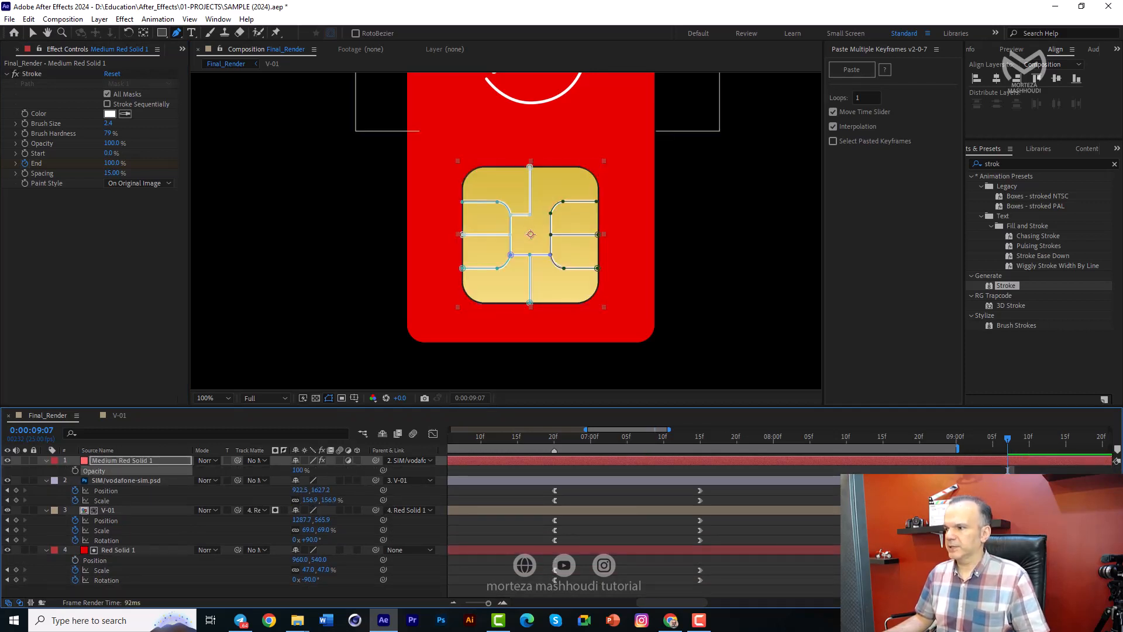
Step: Scrub through the stroke animation between about 7 and 9 seconds to examine how the chip lines draw on
drag(1002, 438, 965, 441)
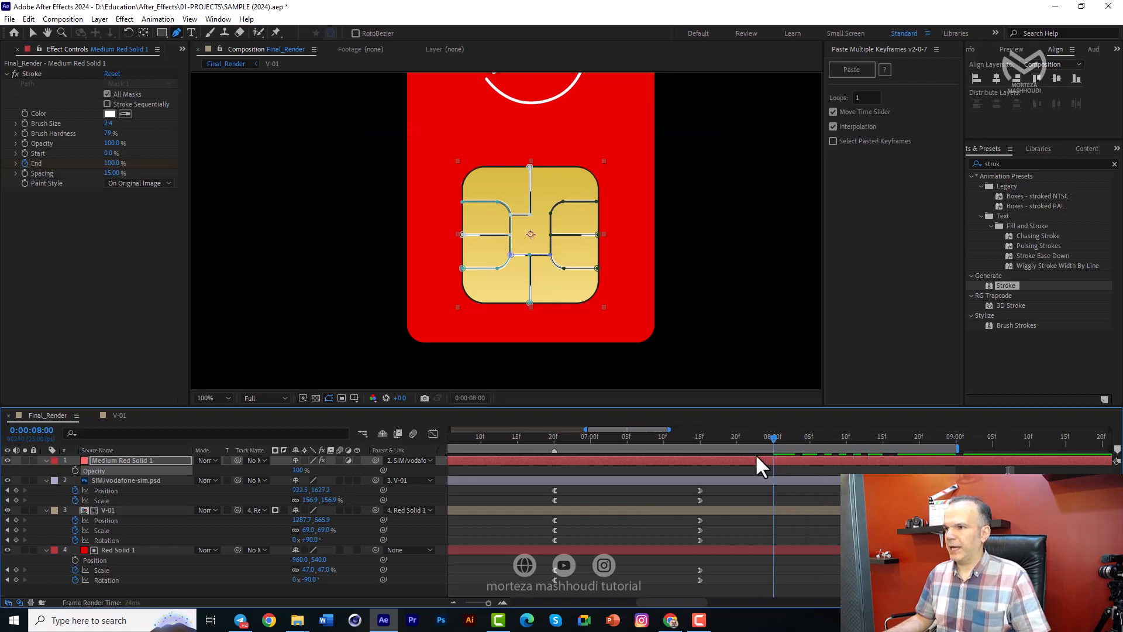
drag(757, 457, 707, 451)
click(581, 481)
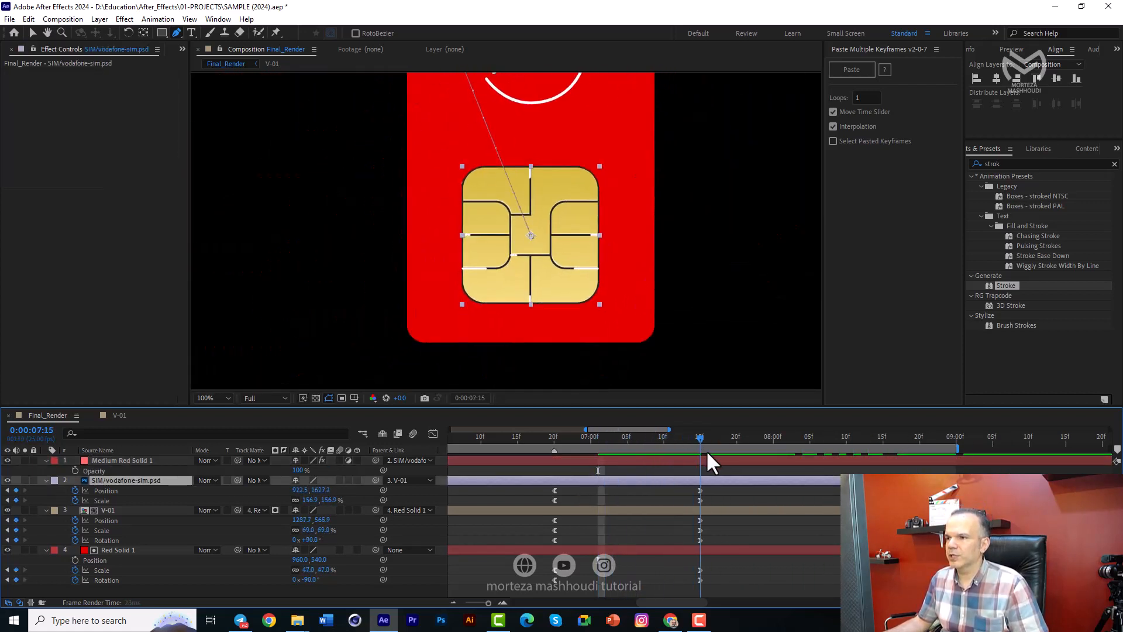
drag(779, 464, 862, 472)
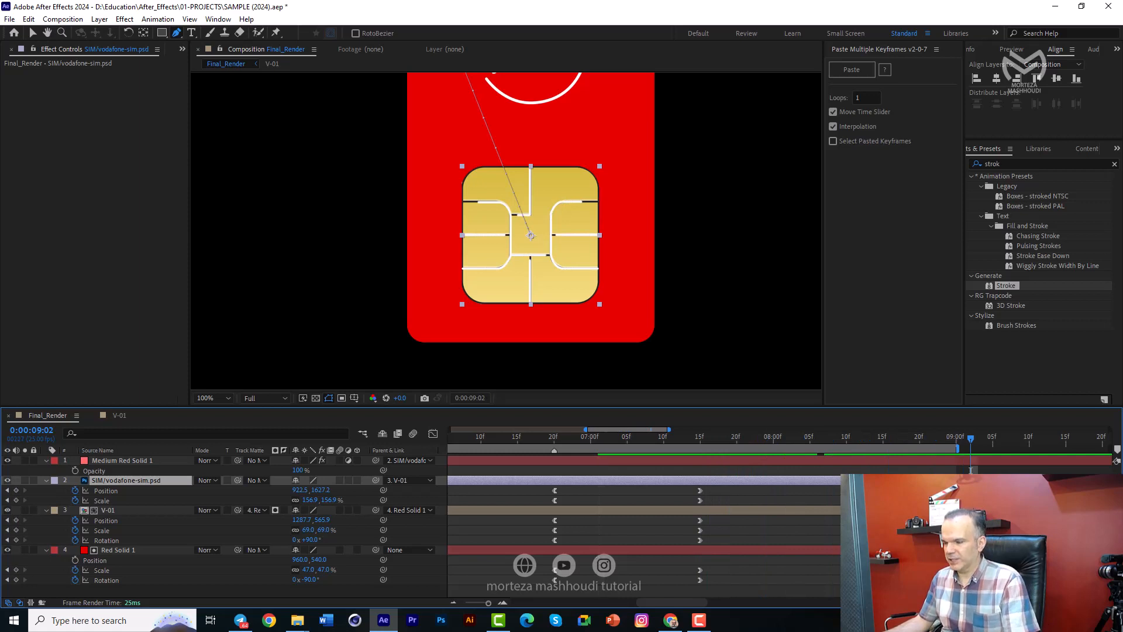
Step: Extend the work area to just before 10 seconds and keyframe the SIM/vodafone-sim.psd layer's opacity at 0% at 0:00:09:13
key(minus)
key(minus)
drag(955, 452, 988, 449)
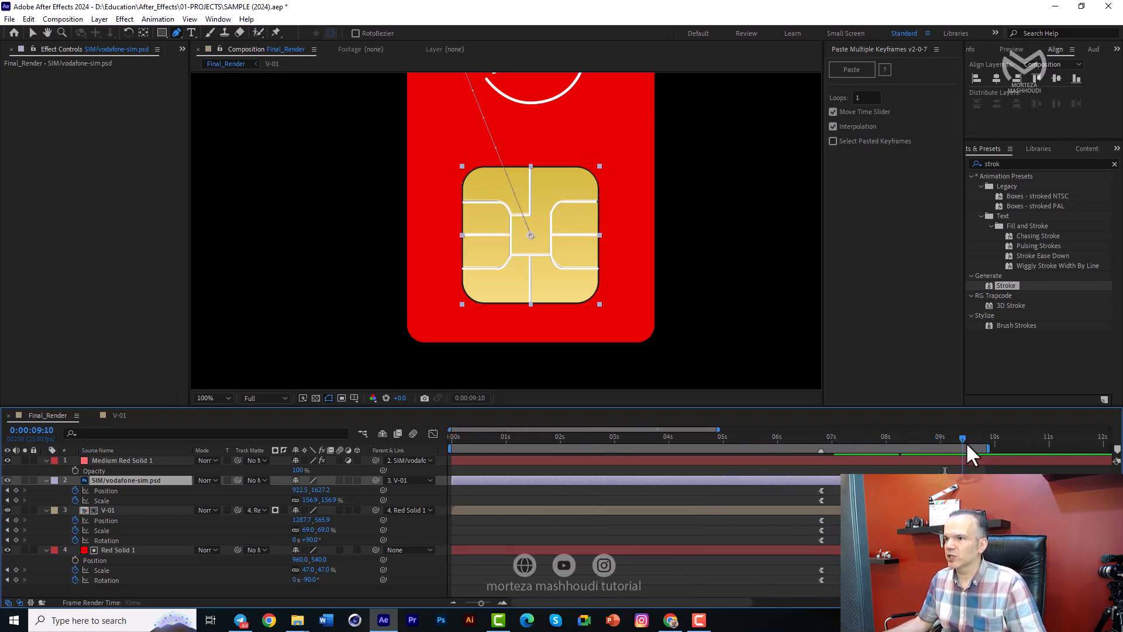
click(969, 442)
key(t)
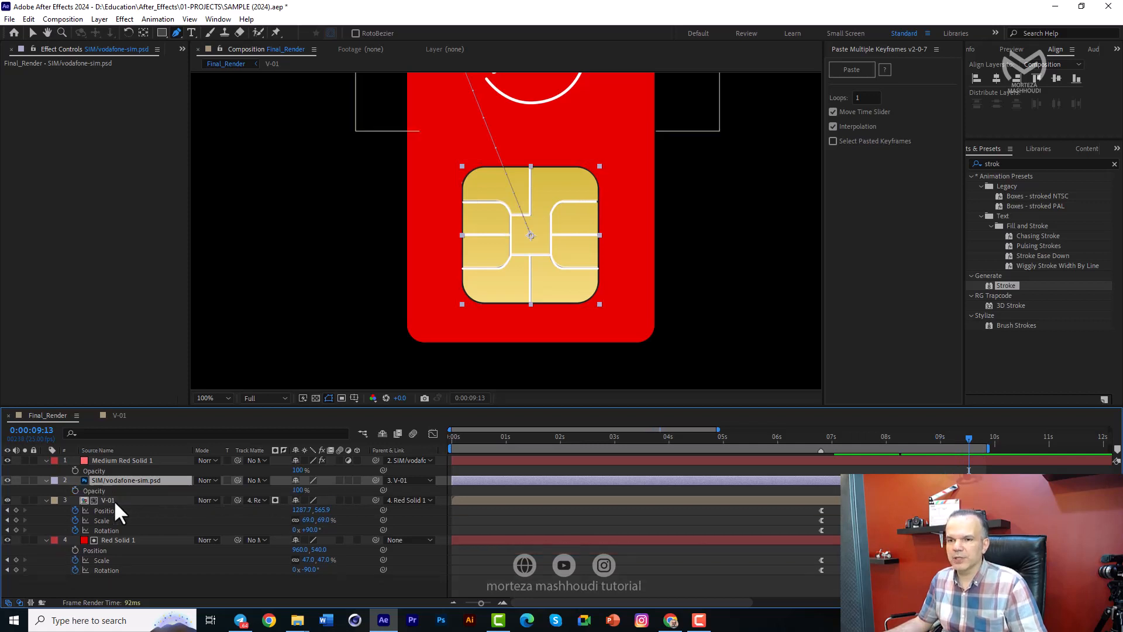
click(75, 491)
drag(299, 490, 106, 491)
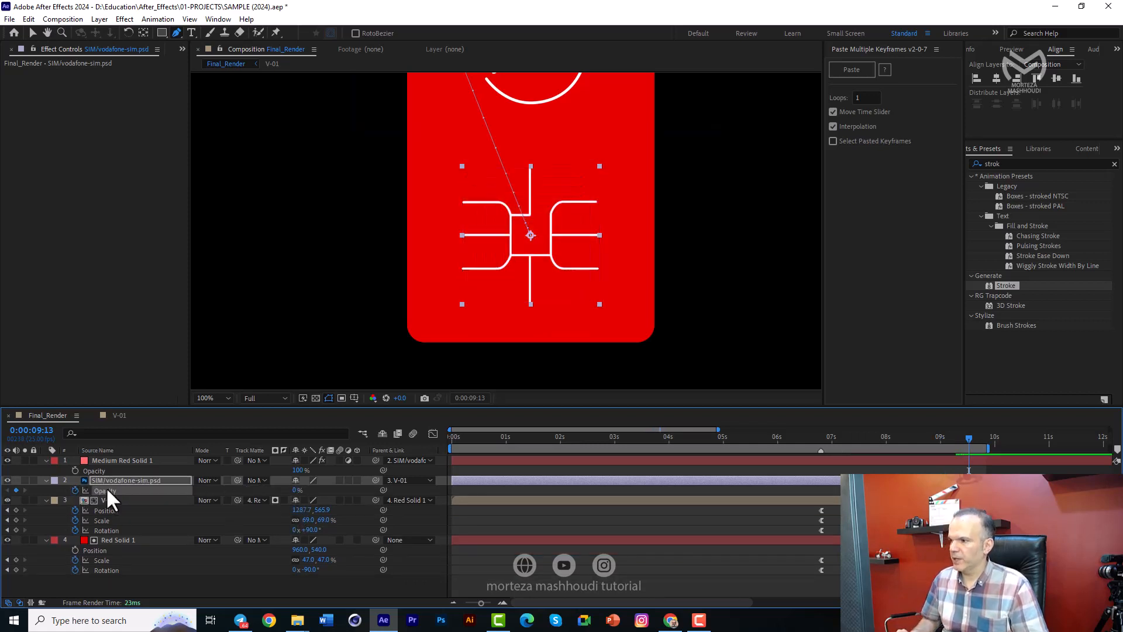
Step: At 0:00:10:03, set the SIM/vodafone-sim.psd layer's opacity to 100%
key(Page_Down)
key(Page_Down)
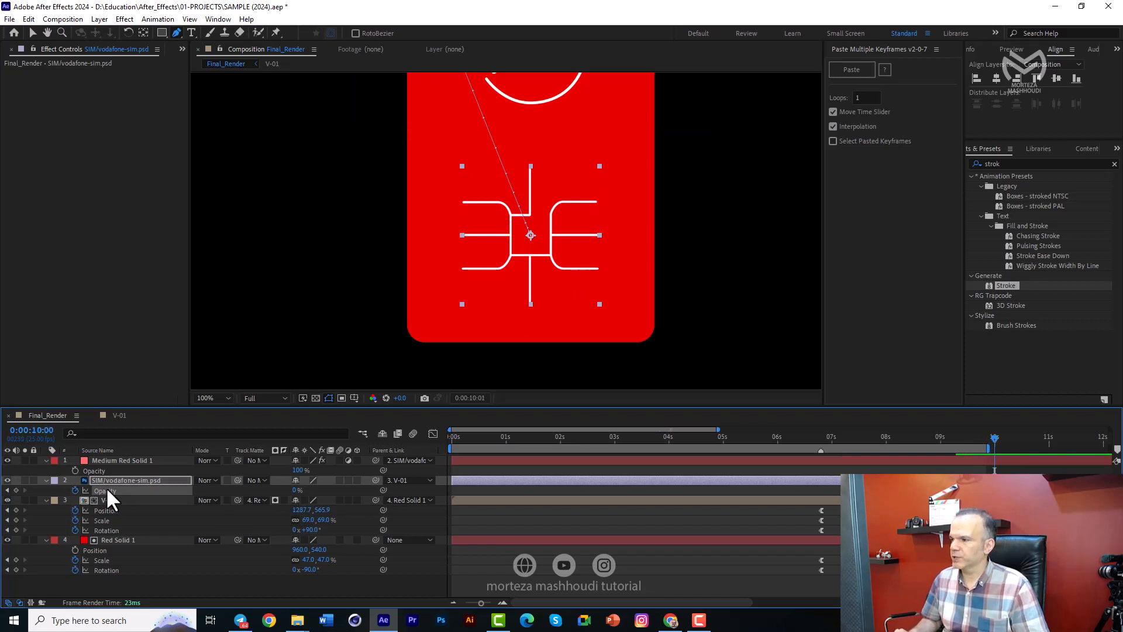
key(Page_Down)
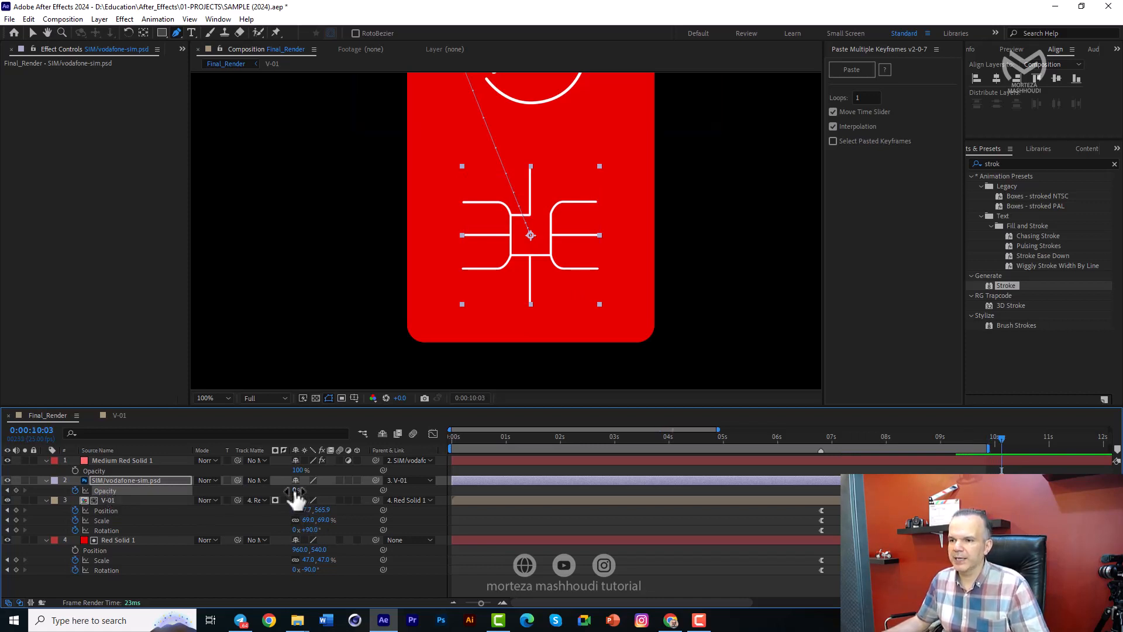
drag(294, 492, 383, 492)
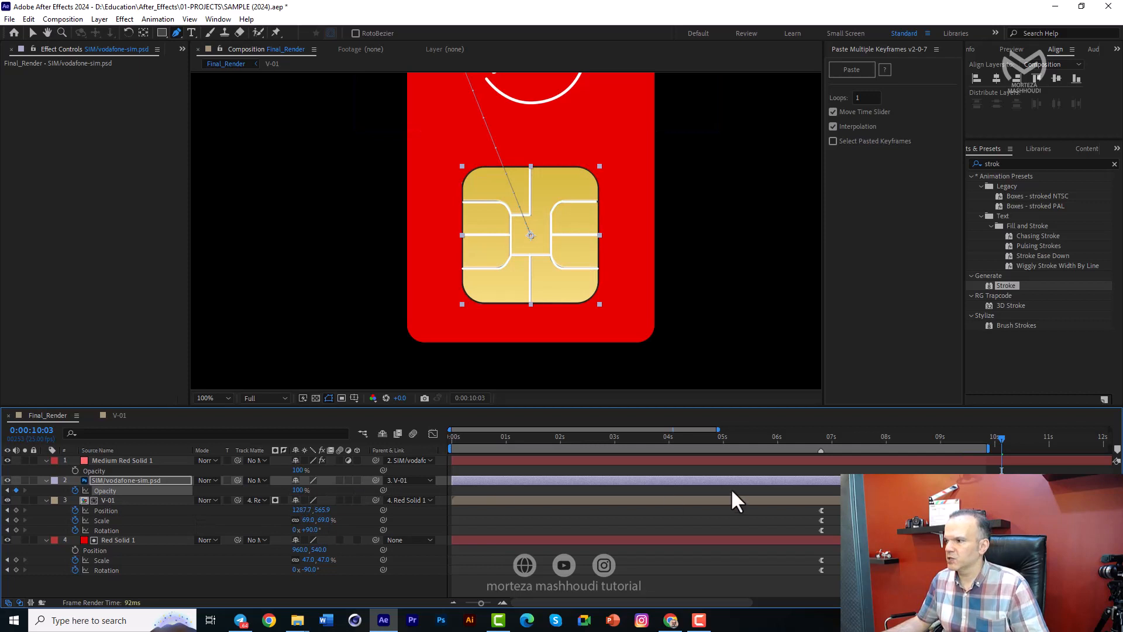
Step: Fade the light red solid's opacity from 100% at 0:00:09:20 to 0% at 0:00:10:09 and trim the layer's end there
mouse_move(993, 450)
mouse_down()
mouse_move(1015, 451)
mouse_move(985, 437)
mouse_up()
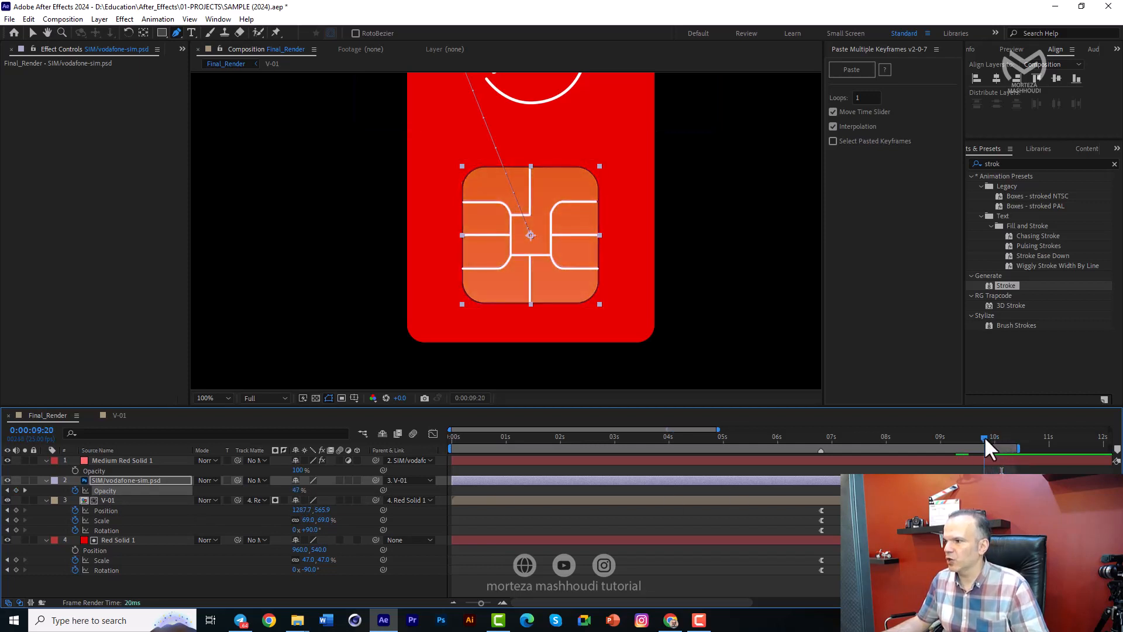
click(982, 460)
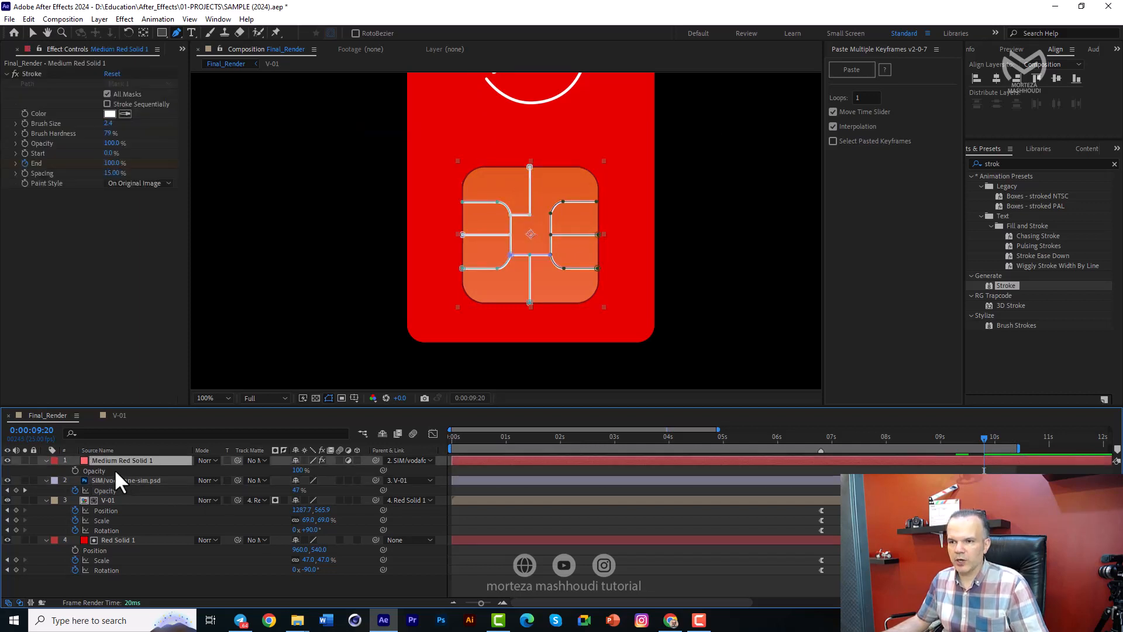
click(76, 471)
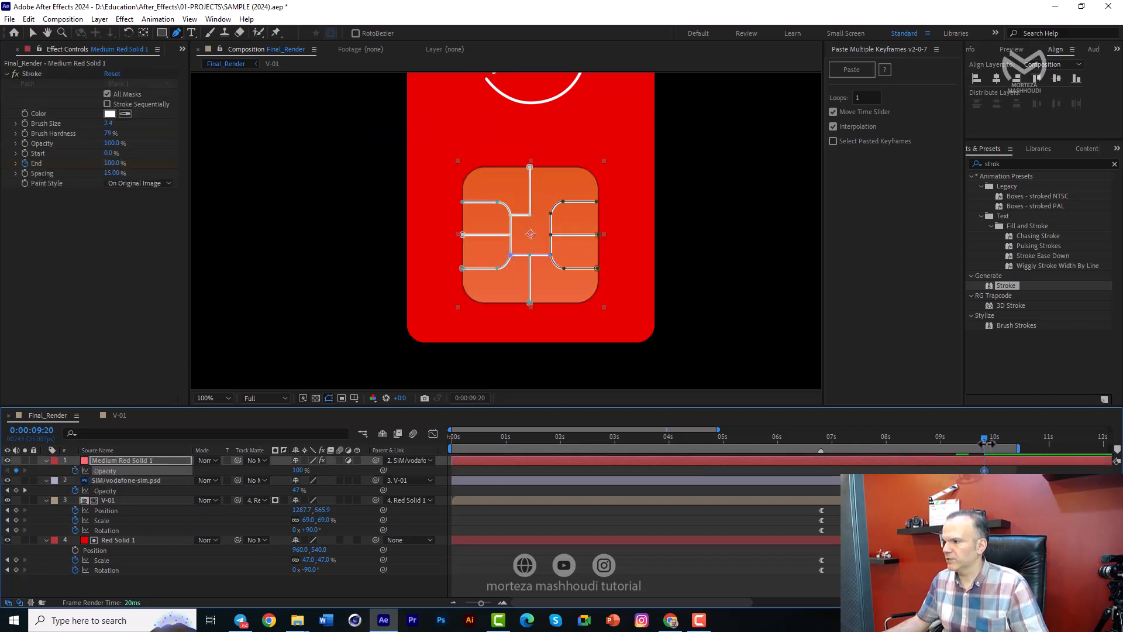
drag(988, 444, 1014, 447)
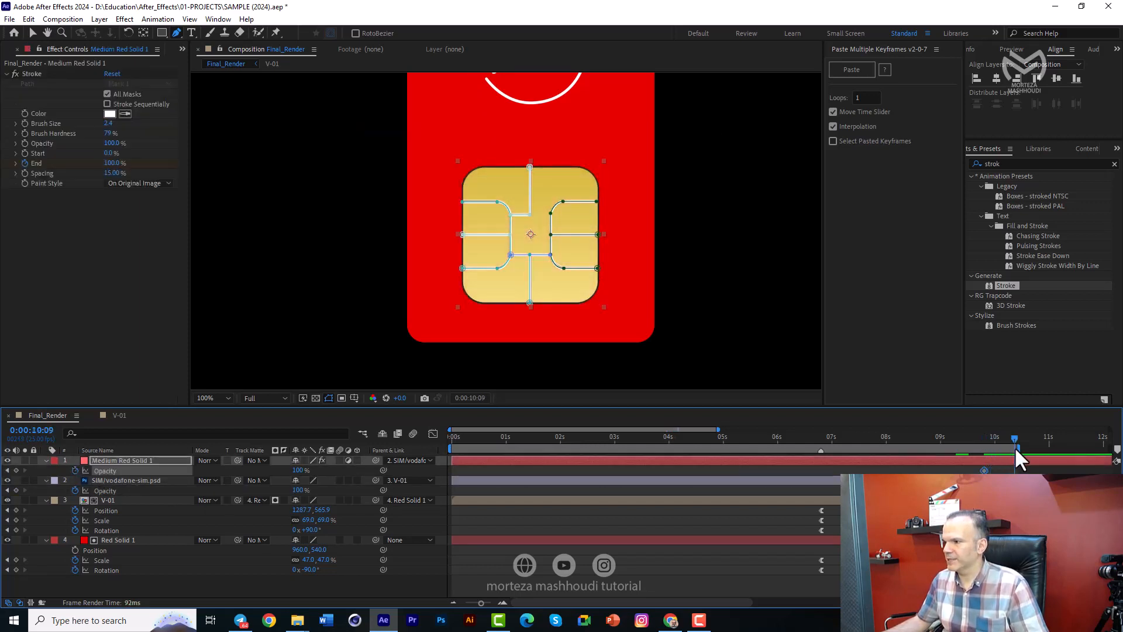
drag(298, 470, 143, 475)
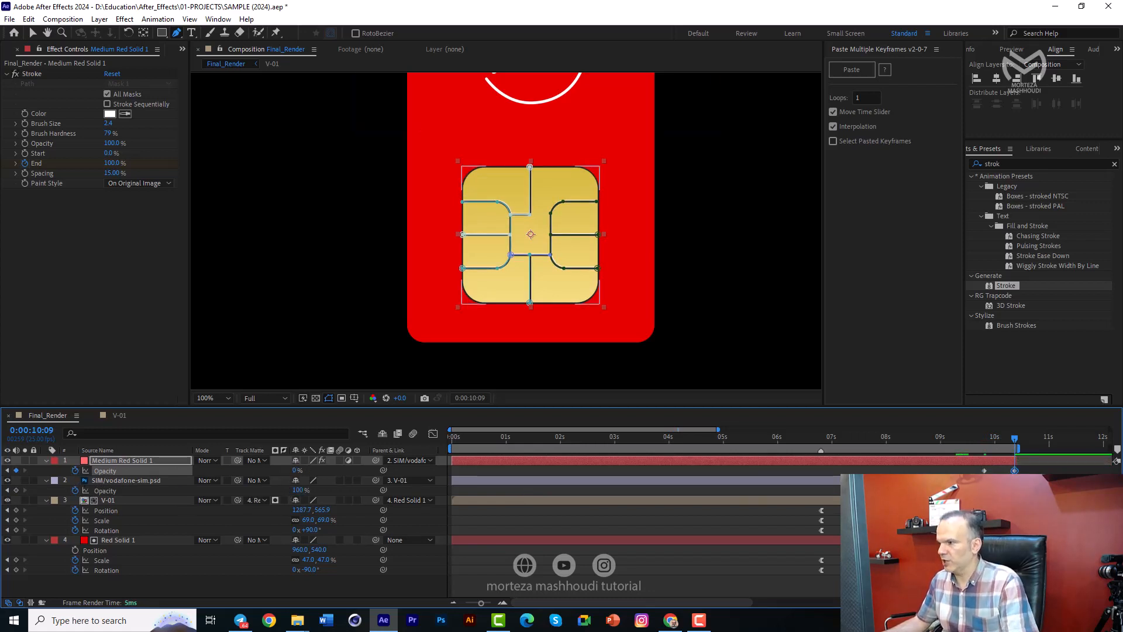
Step: Extend the work area's end to just before 12 seconds and preview the whole composition fitted to the view
drag(1019, 449, 1087, 452)
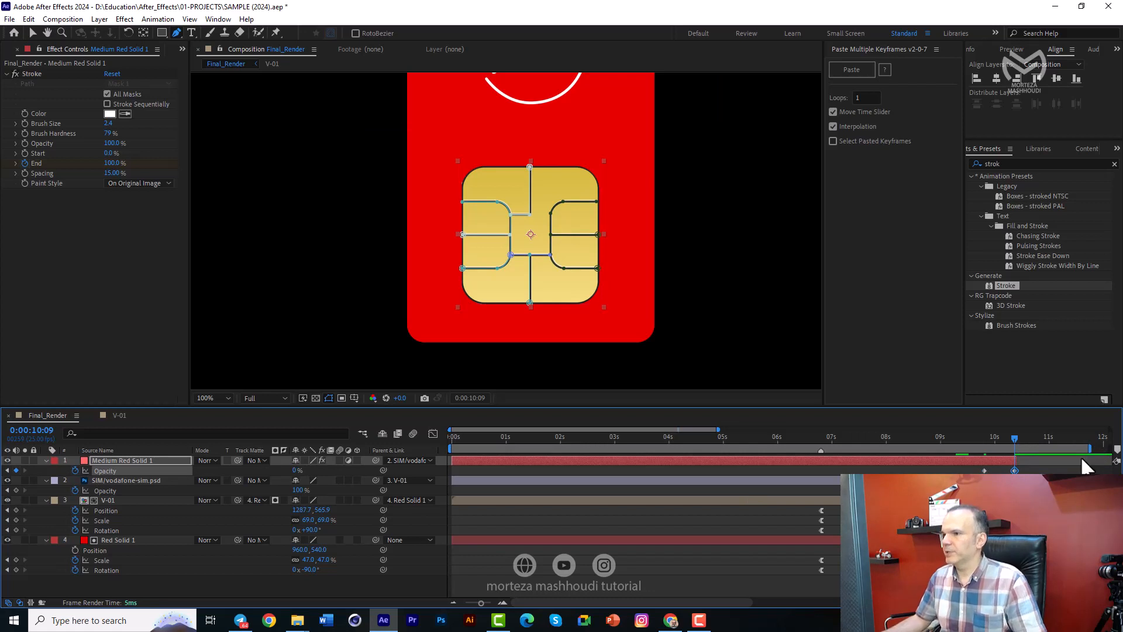
key(shift+slash)
key(space)
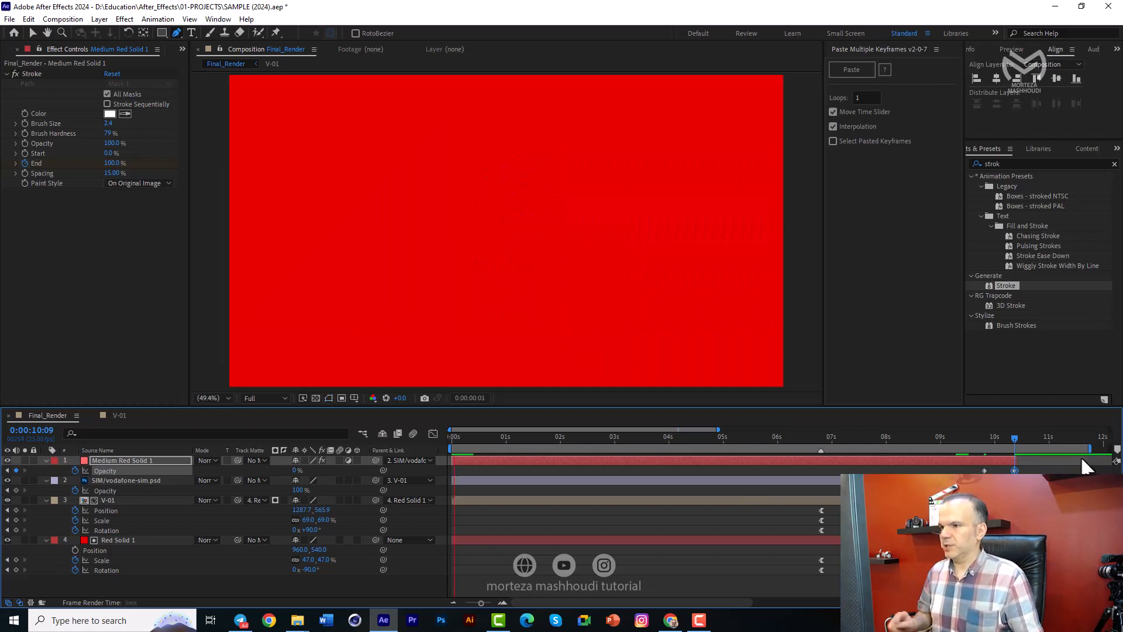
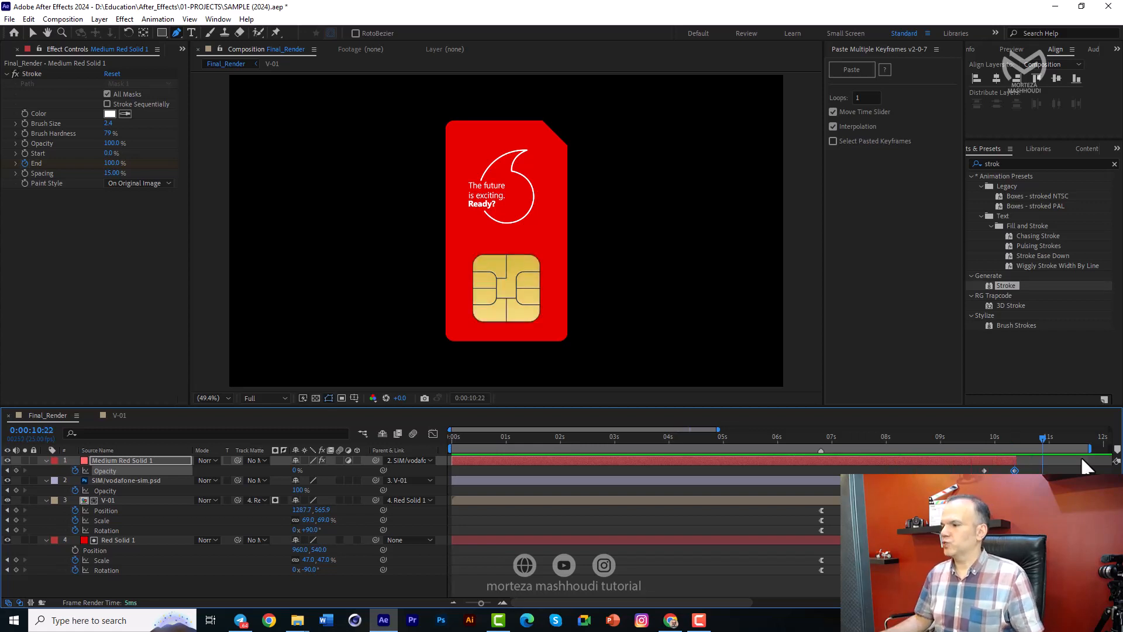
Step: Apply Easy Ease Out to the first opacity keyframes of the medium red solid and SIM/vodafone-sim.psd layers, and Easy Ease In to their last ones
drag(995, 471, 976, 496)
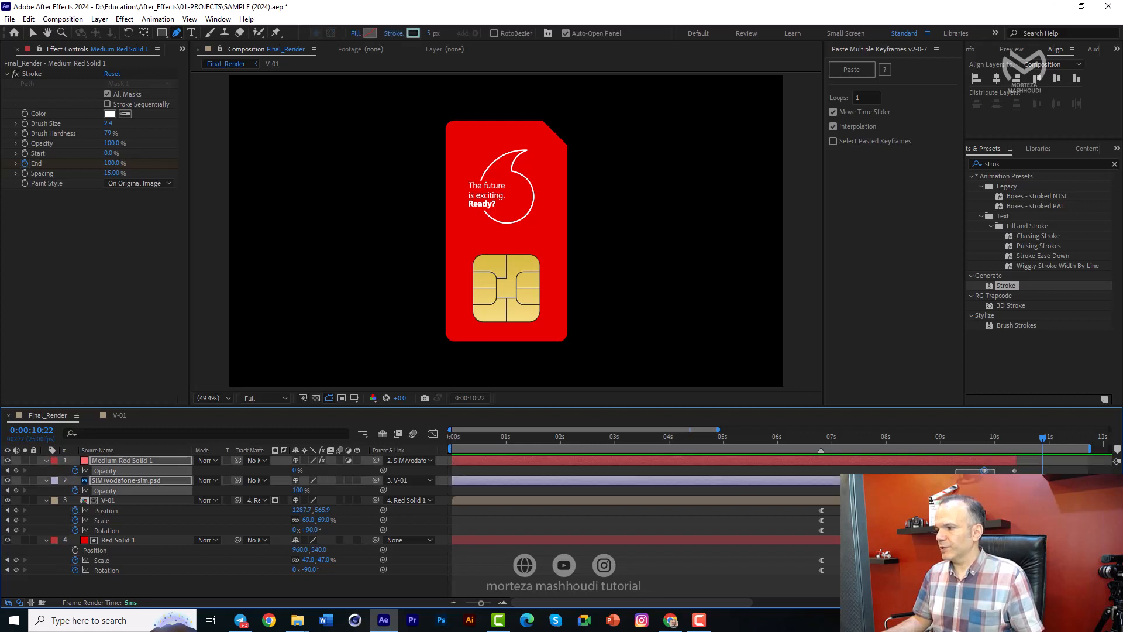
key(ctrl+shift+F9)
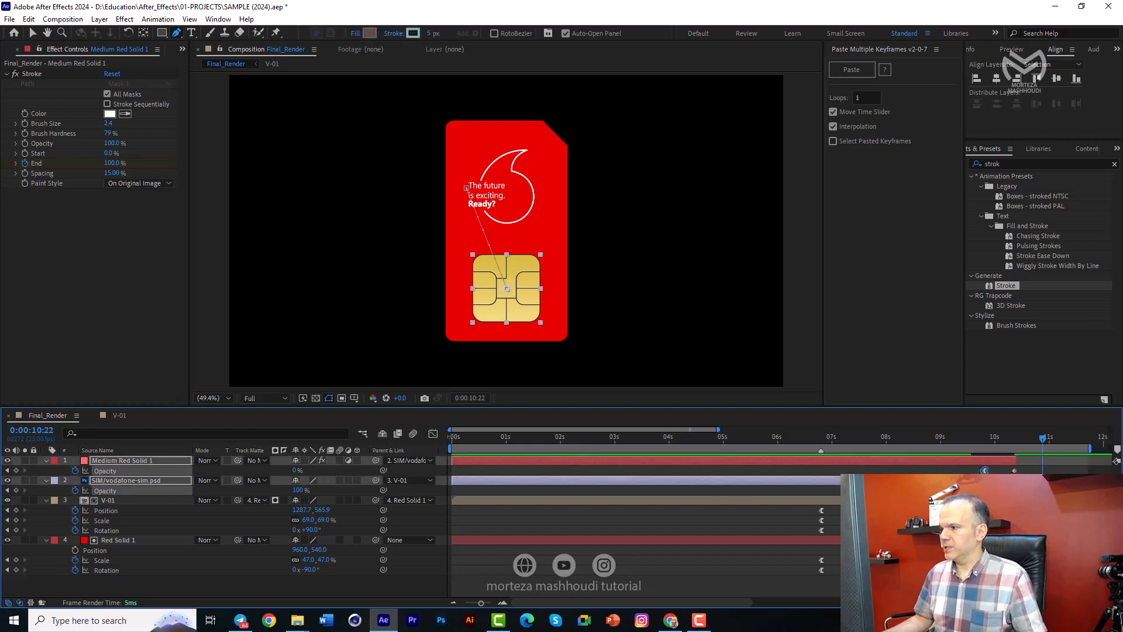
drag(1026, 470, 1005, 496)
key(shift+F9)
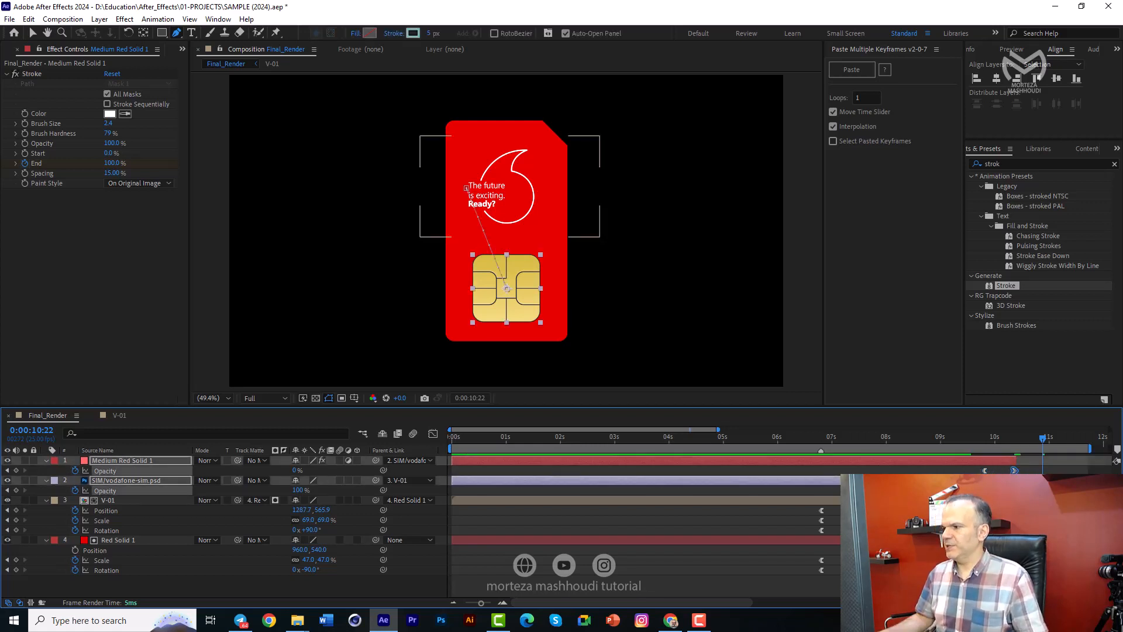
Step: Preview the line drawing and chip fade from about 0:00:06:21
click(964, 440)
key(space)
drag(964, 440, 823, 445)
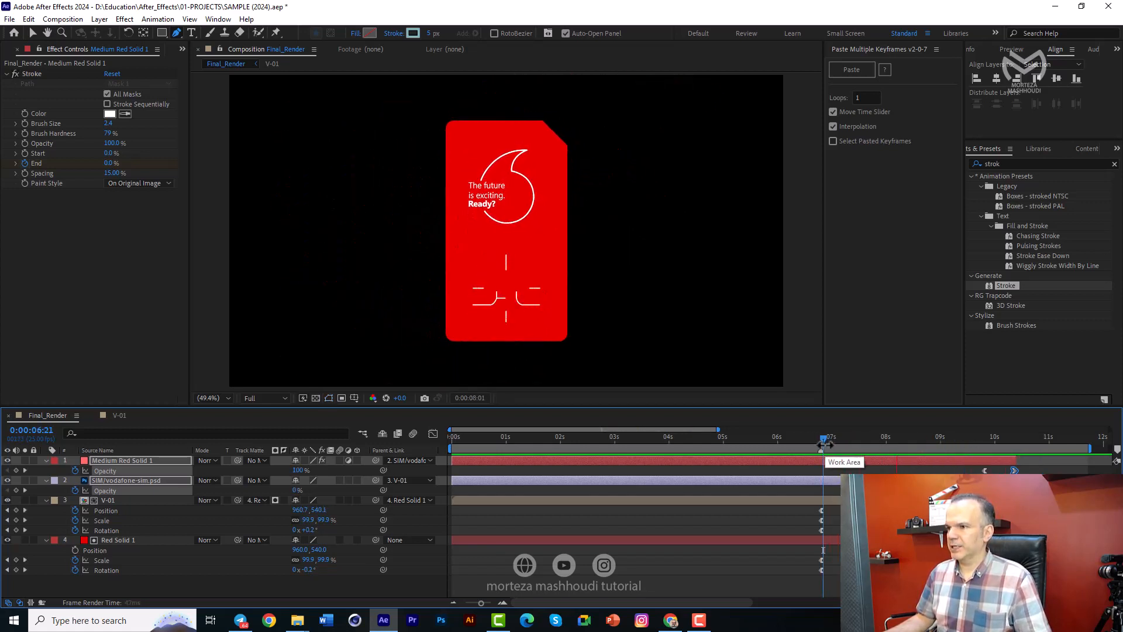
key(space)
Step: Ease into the last Stroke End keyframe of the medium red solid and strengthen the ease in its speed graph so the drawing slows toward the end
click(838, 460)
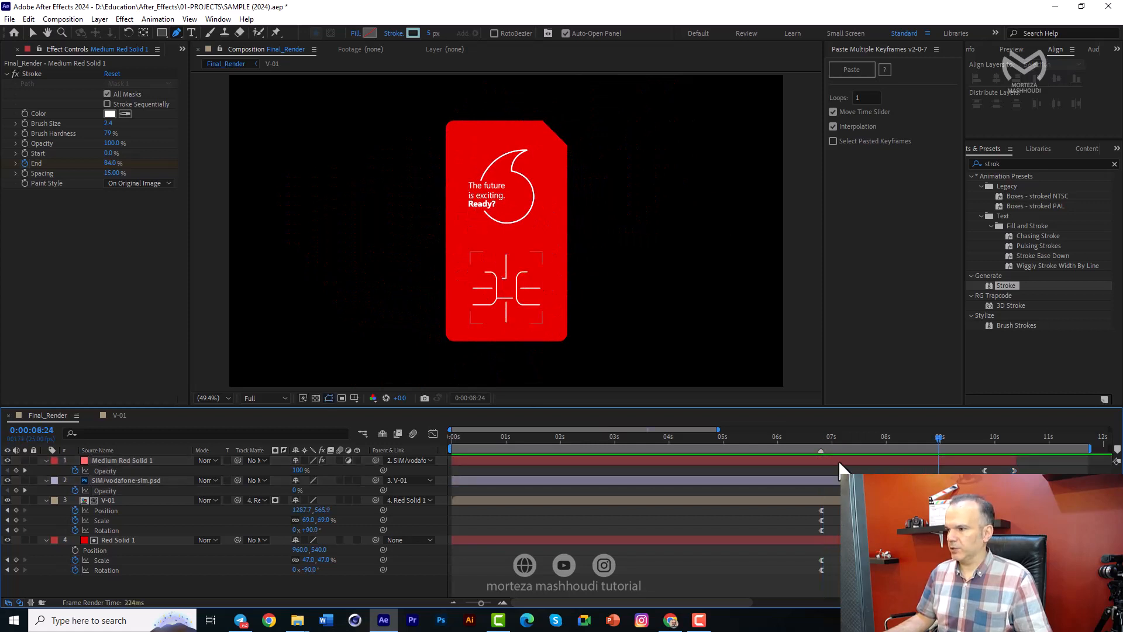
key(u)
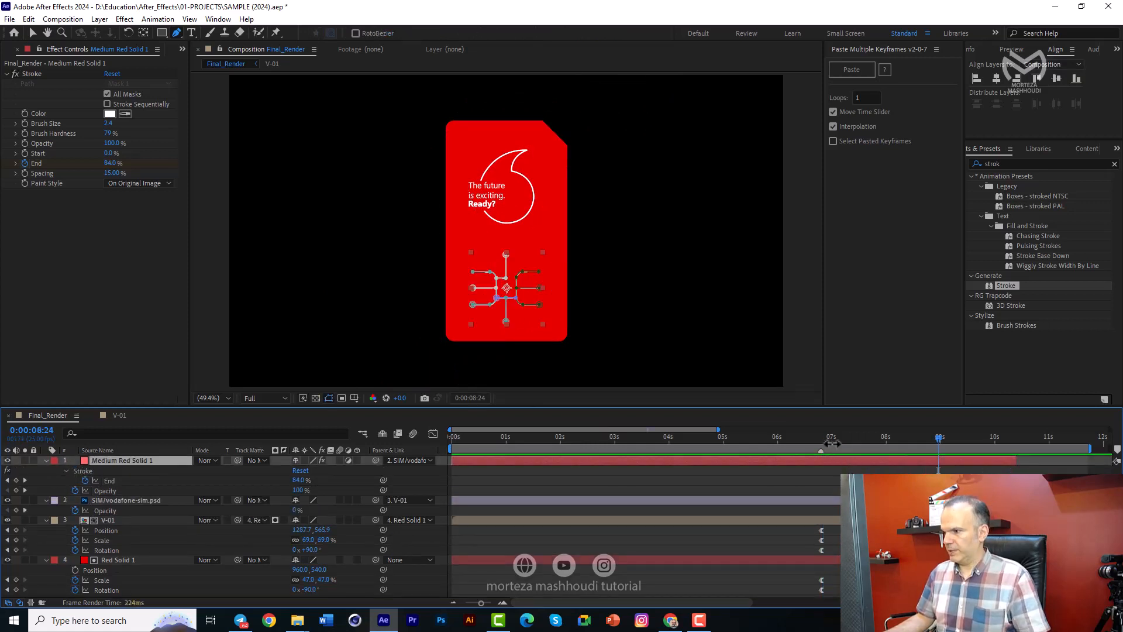
click(957, 480)
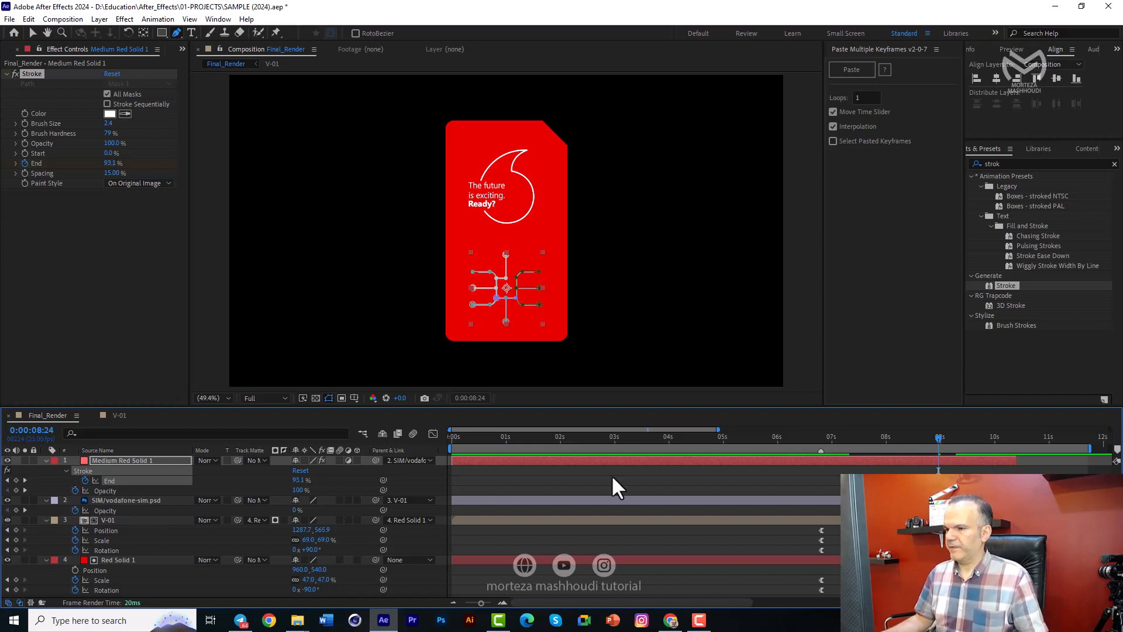
click(433, 433)
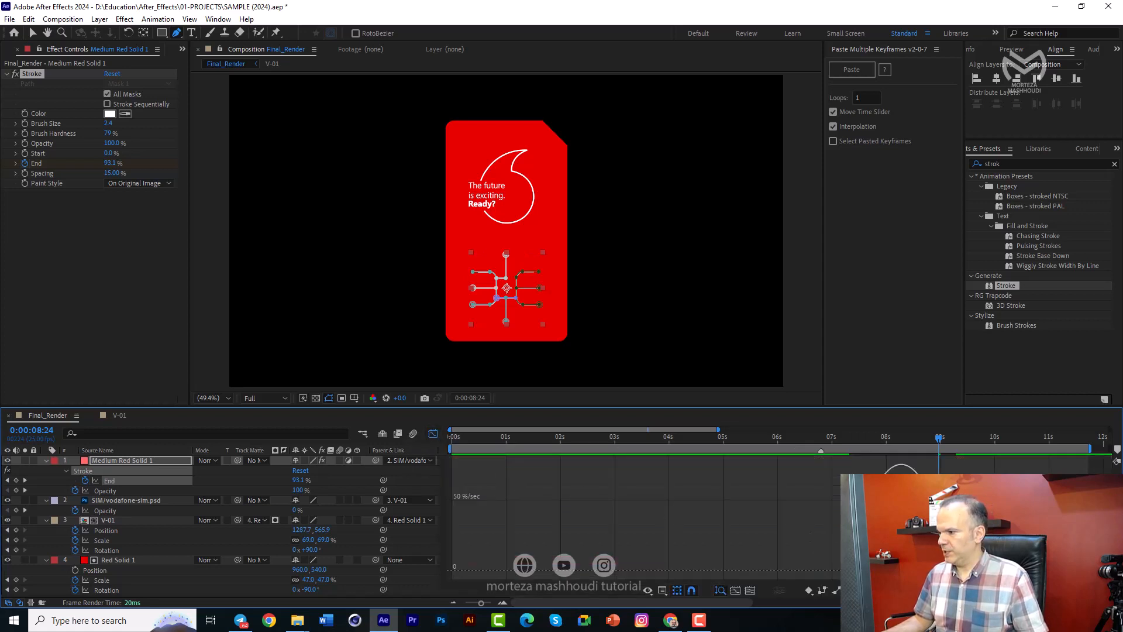
drag(920, 571, 911, 570)
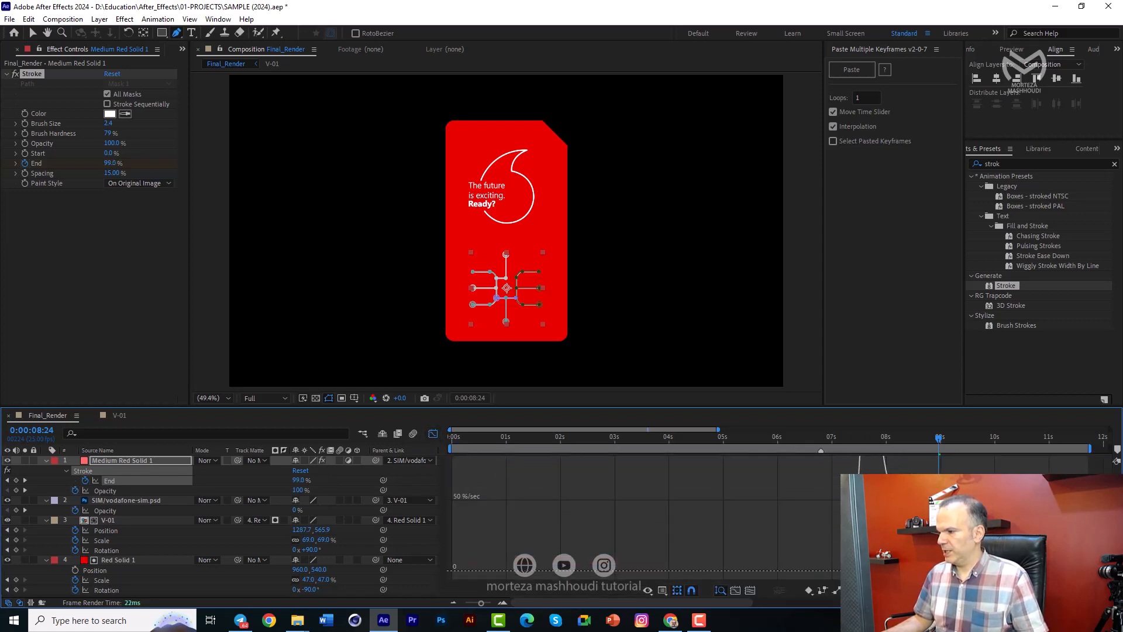
click(433, 433)
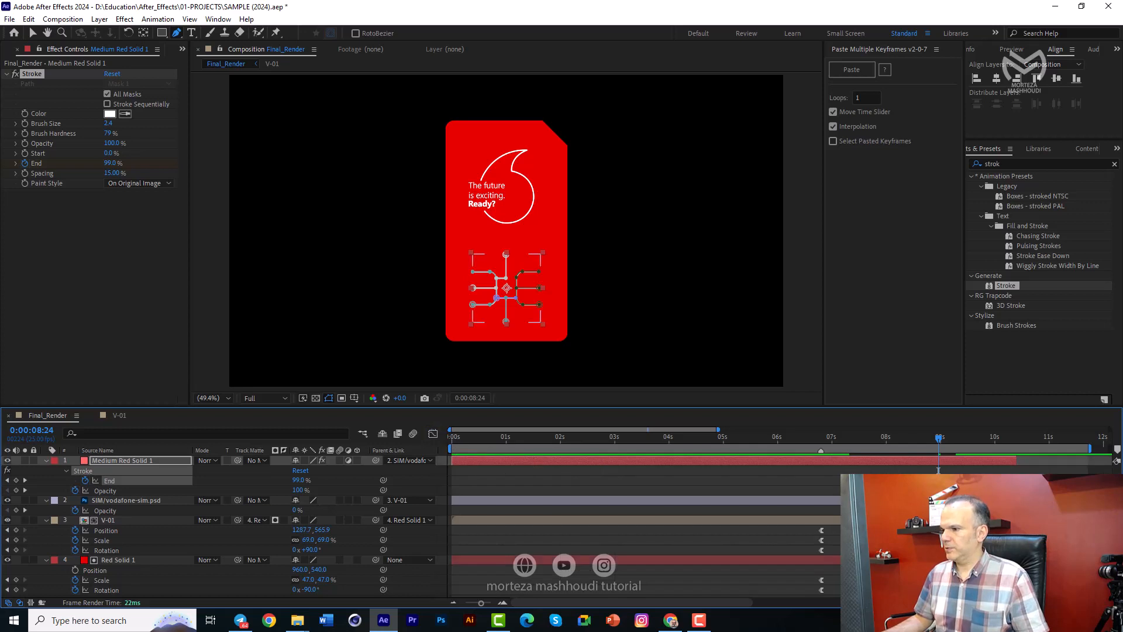
Step: Preview the eased line drawing from about 0:00:06:09 and check the finished lines near 0:00:09:07
click(823, 438)
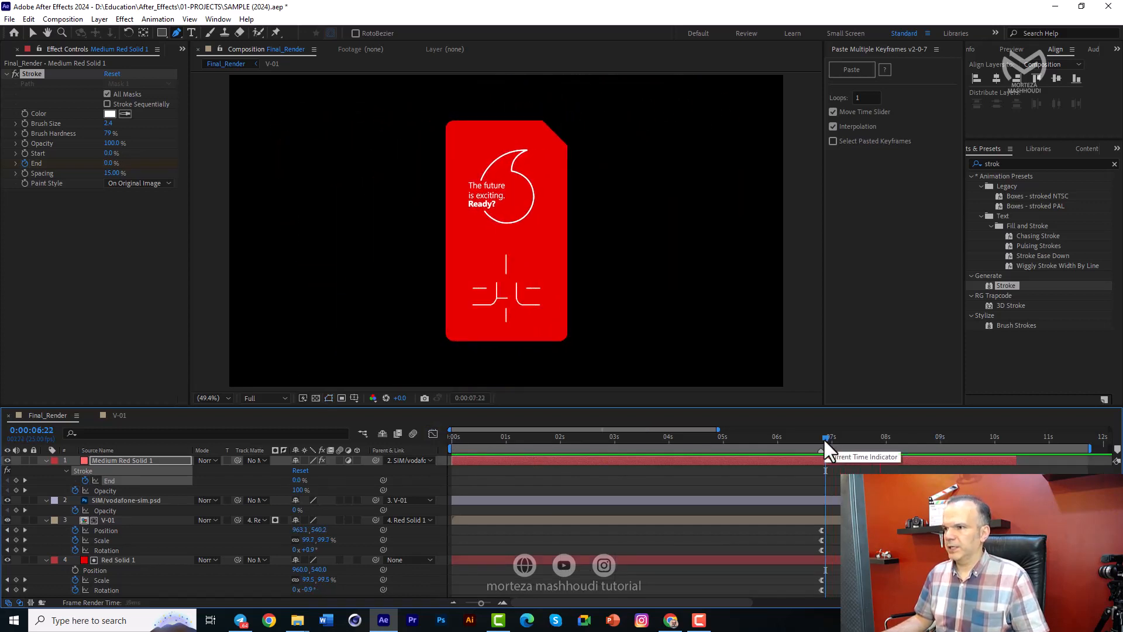
key(space)
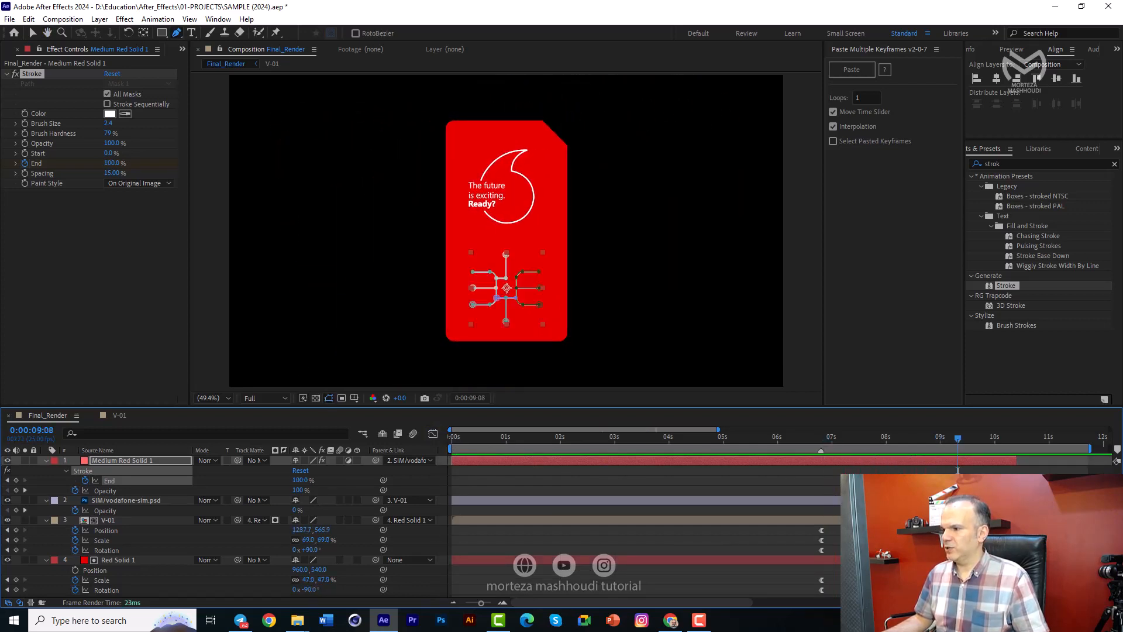
click(818, 437)
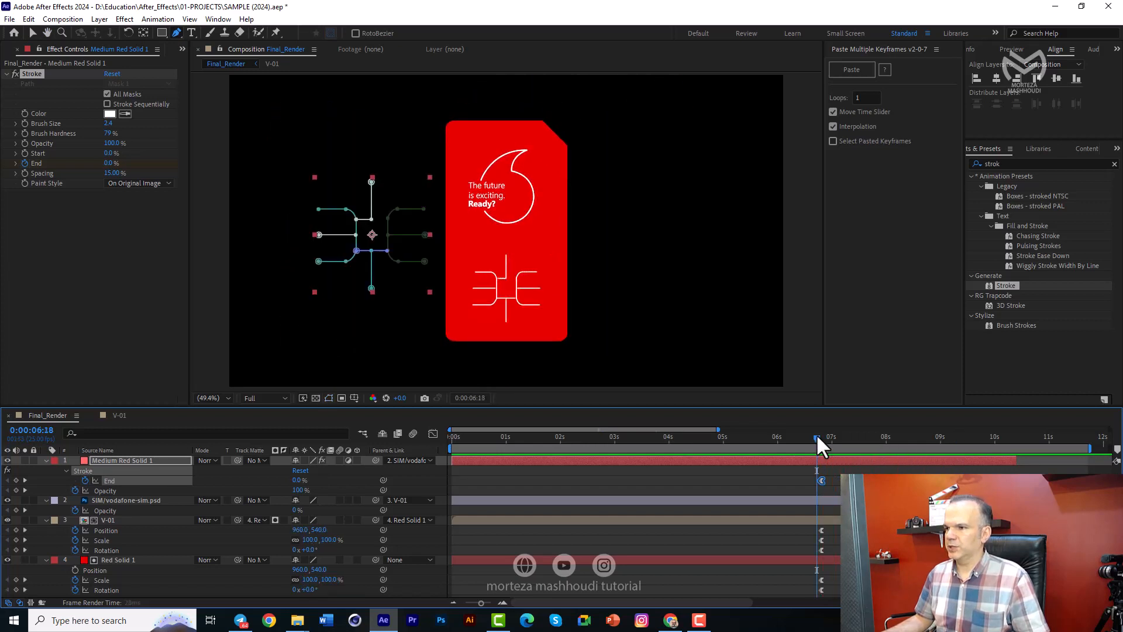
drag(816, 437, 798, 438)
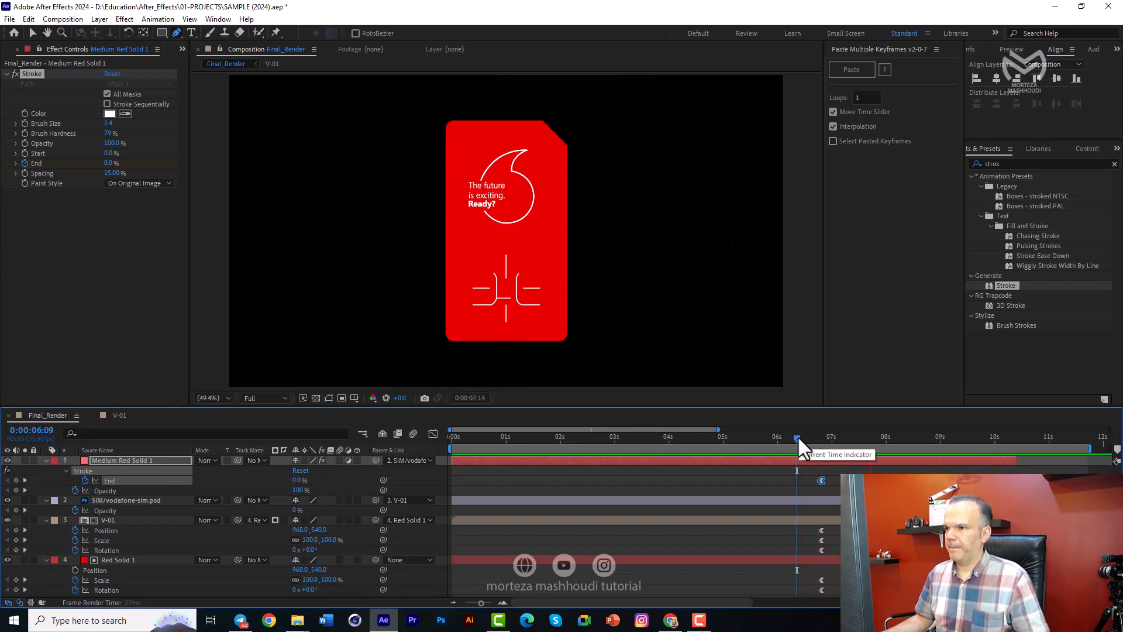
key(space)
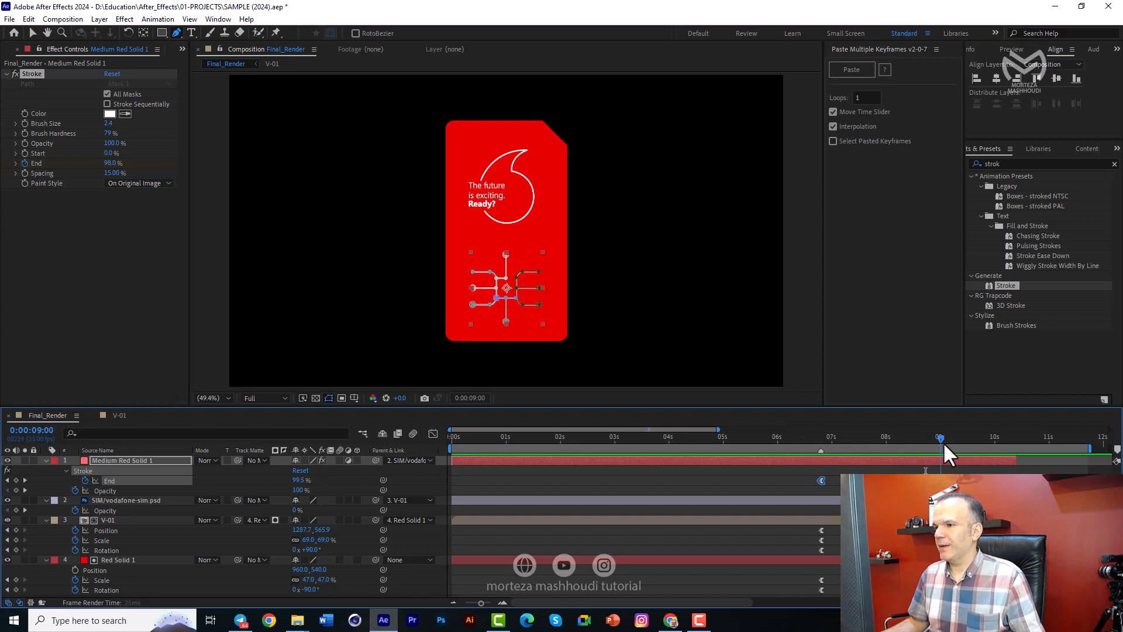
mouse_move(975, 445)
mouse_down()
mouse_move(995, 446)
mouse_move(957, 440)
mouse_up()
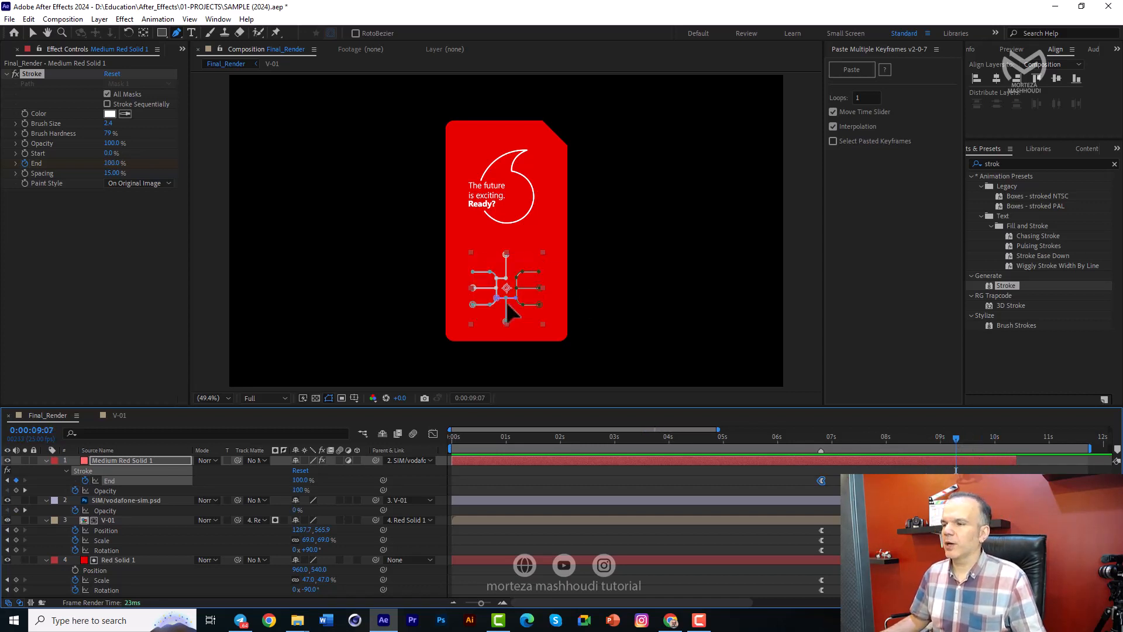
Step: At 0:00:10:03, draw a rounded rectangle mask from the chip's centre around its outline on the medium red solid, adjusting the corner roundness to fit
key(slash)
drag(522, 288, 510, 193)
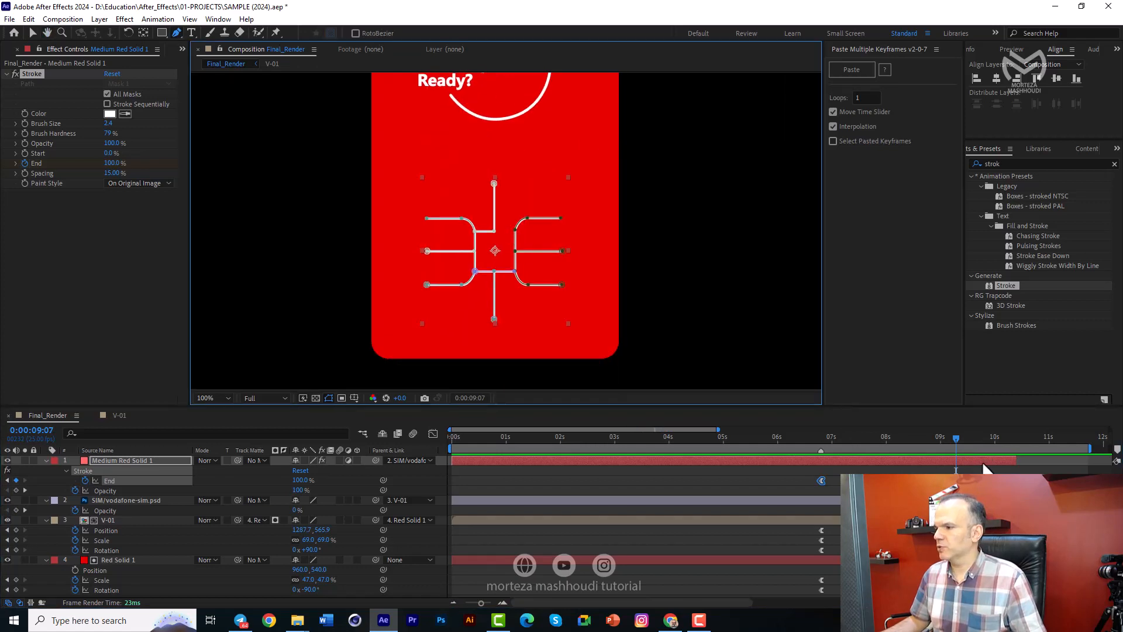
drag(985, 445, 1002, 447)
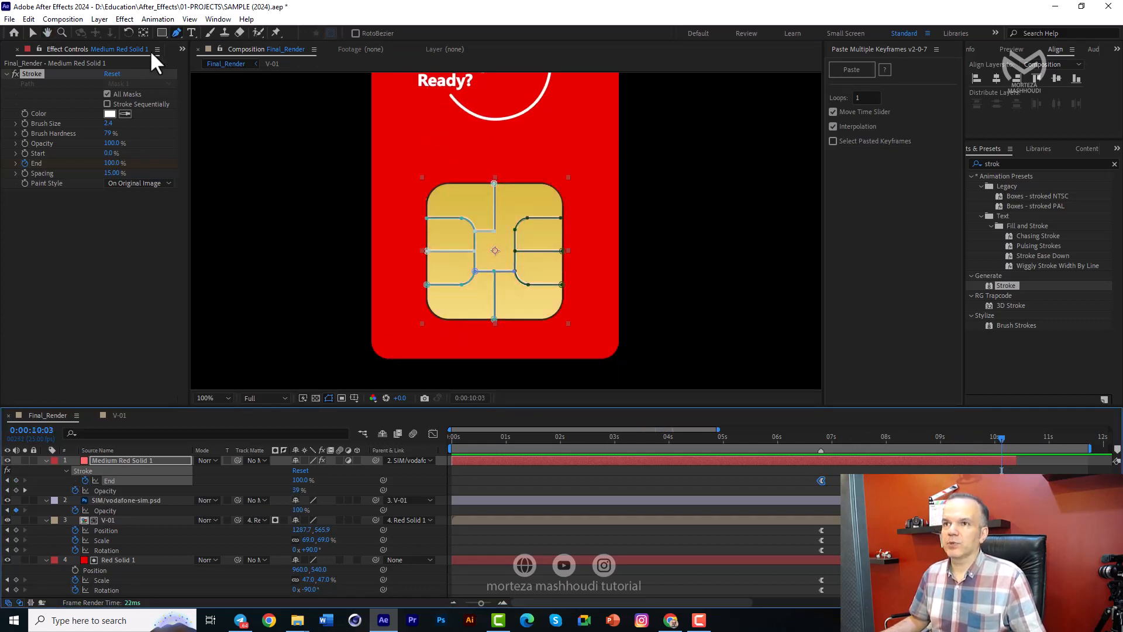
drag(162, 33, 216, 52)
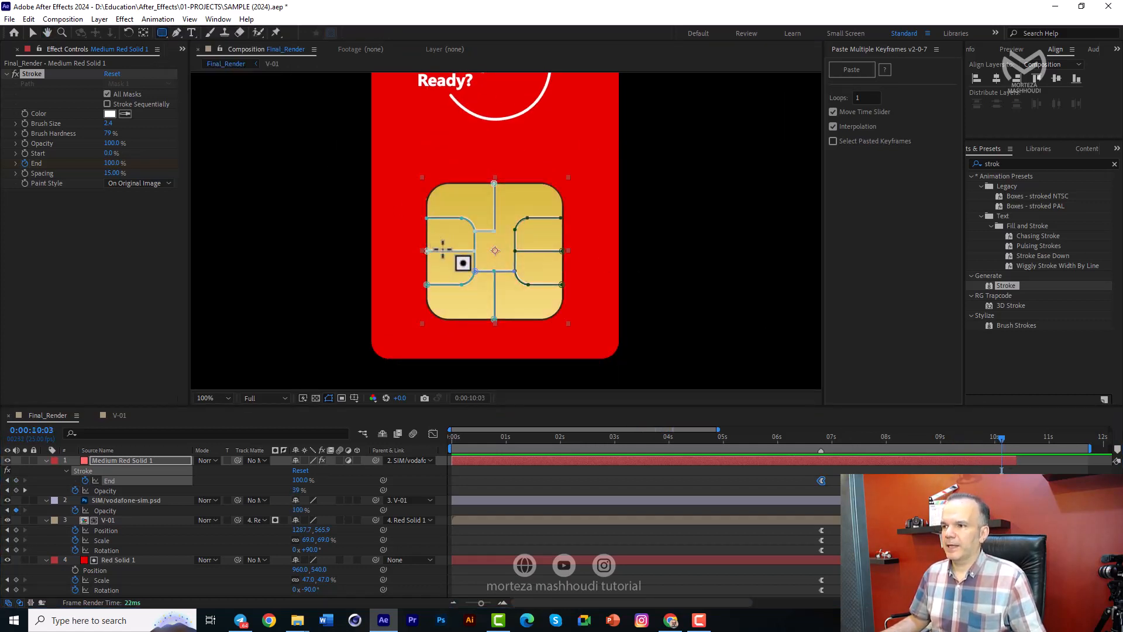
scroll(459, 257, up, 2)
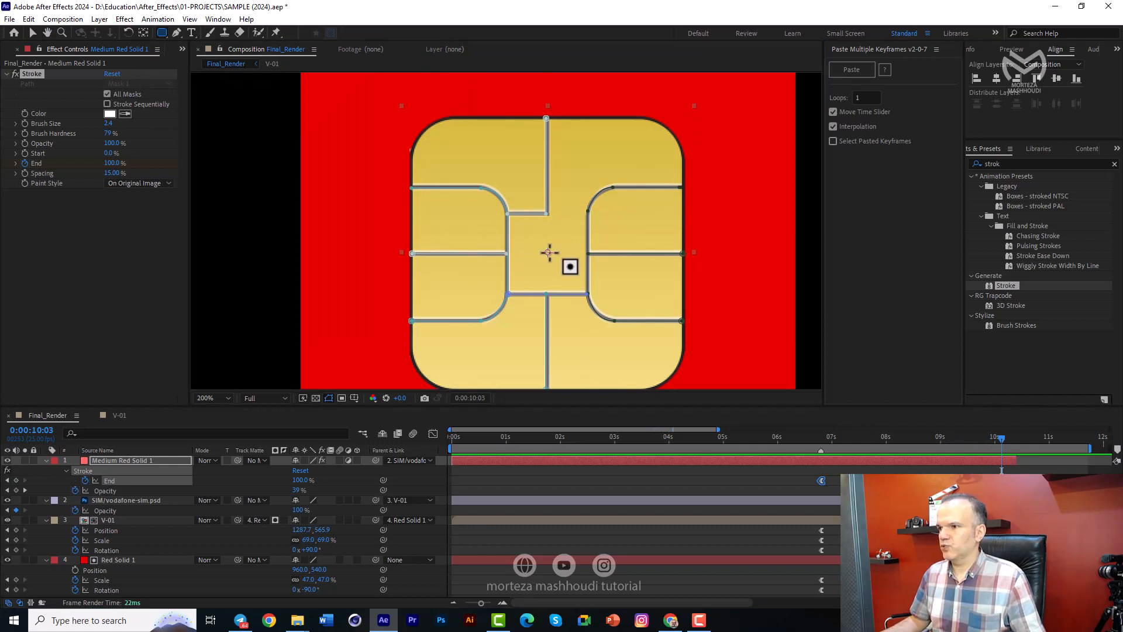
drag(548, 252, 398, 103)
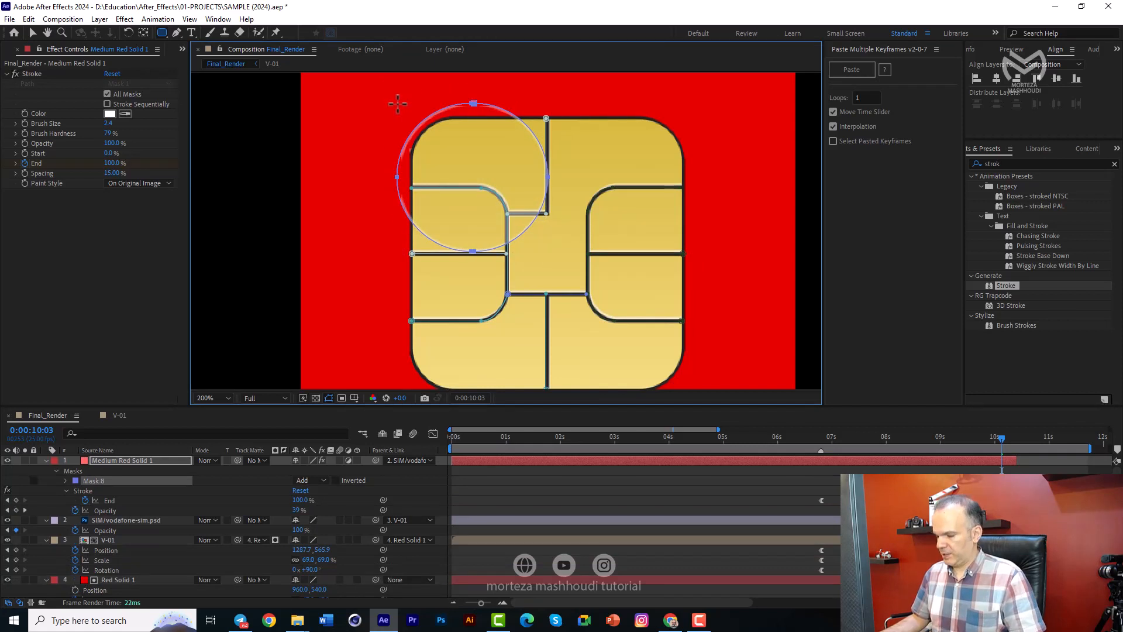
key(Down)
key(Down)
key(Down)
key(Down)
key(Down)
key(Down)
key(Down)
key(Down)
key(Down)
key(Down)
key(Down)
key(Down)
key(Down)
key(Down)
key(Down)
key(Down)
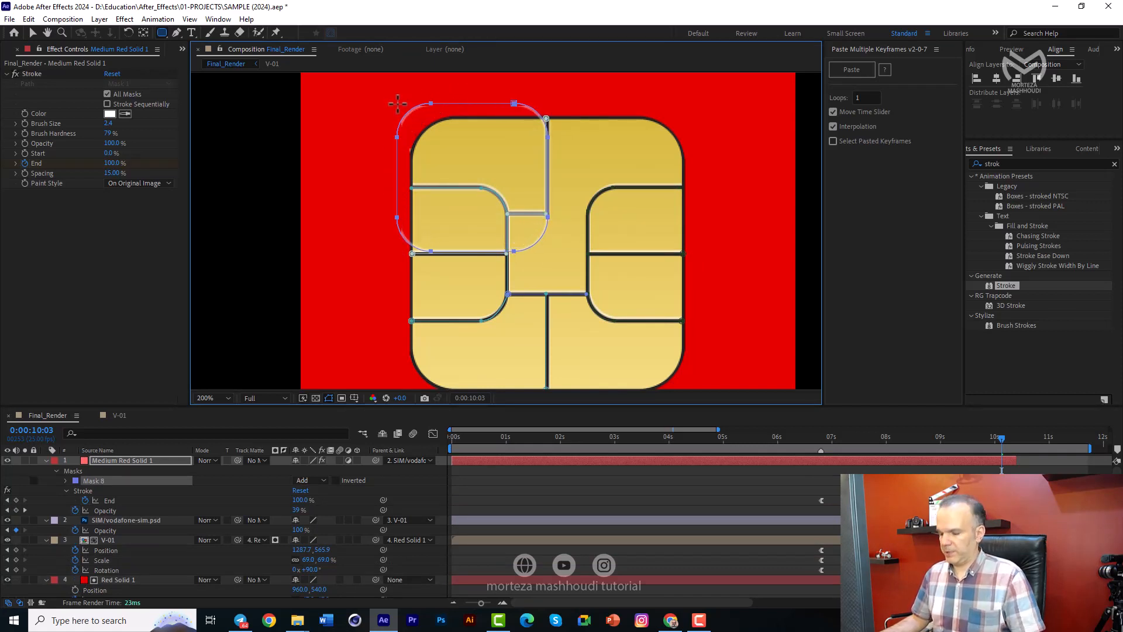
key(ctrl)
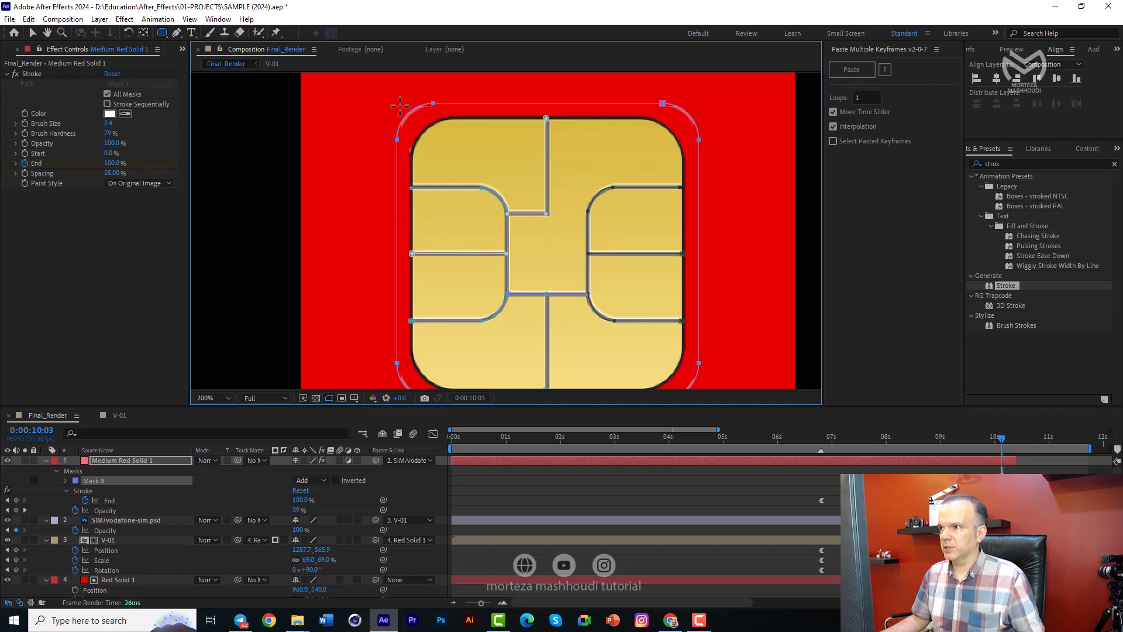
drag(400, 106, 410, 118)
key(shift)
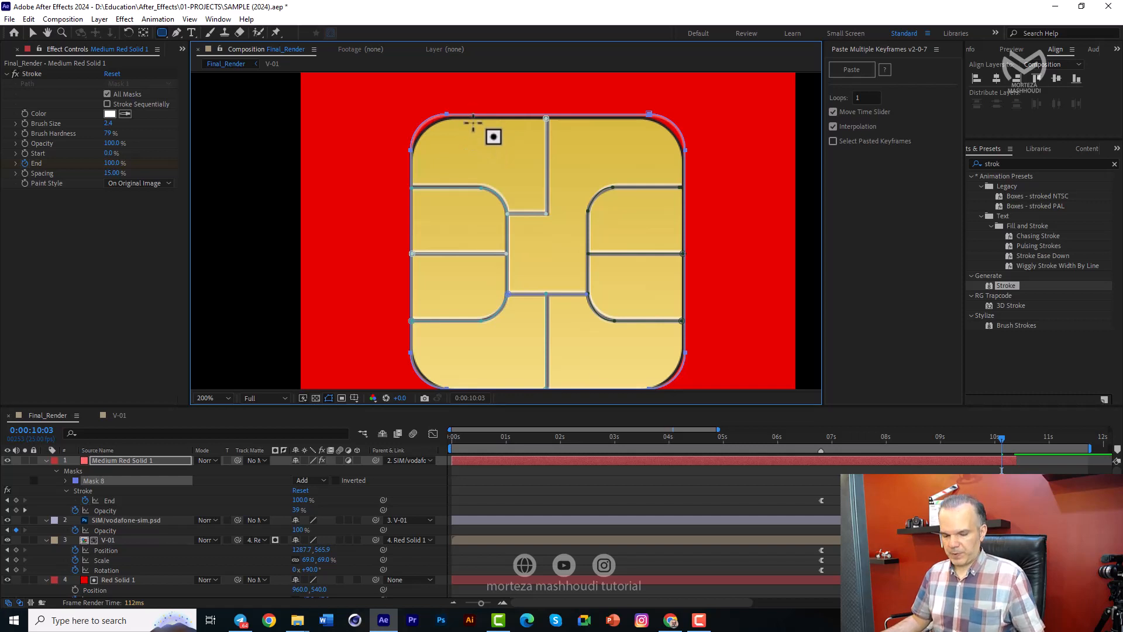
Step: Nudge the new mask's top edge points down and its right edge points left onto the chip's outline
key(v)
drag(688, 101, 427, 133)
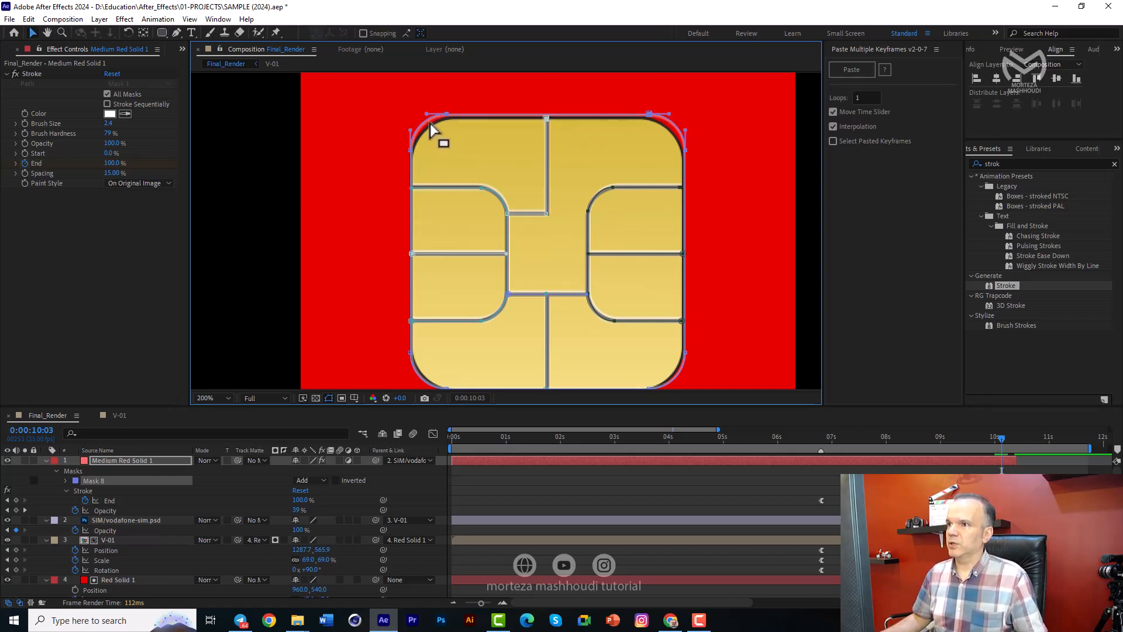
drag(642, 125, 641, 125)
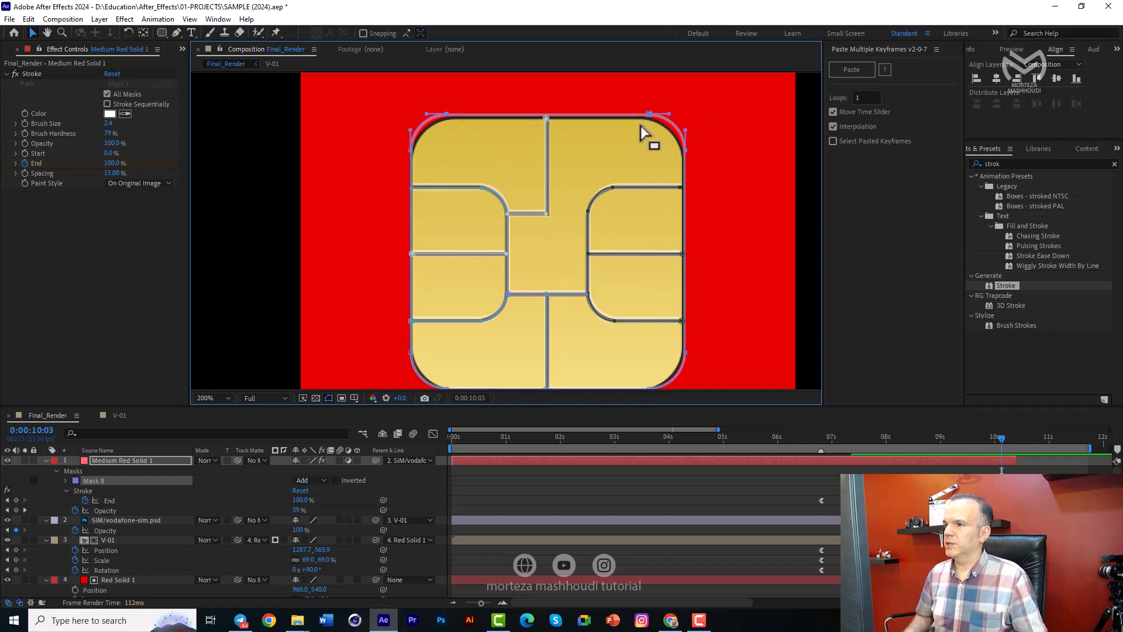
key(Down)
key(Down)
key(Down)
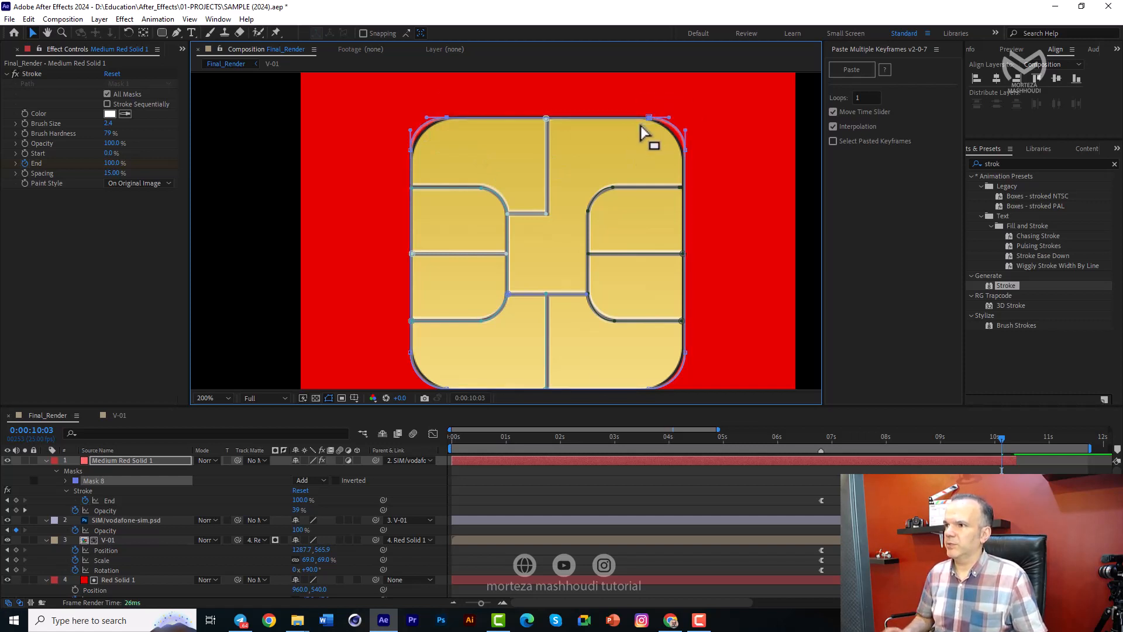
drag(708, 148, 658, 372)
key(Left)
key(Left)
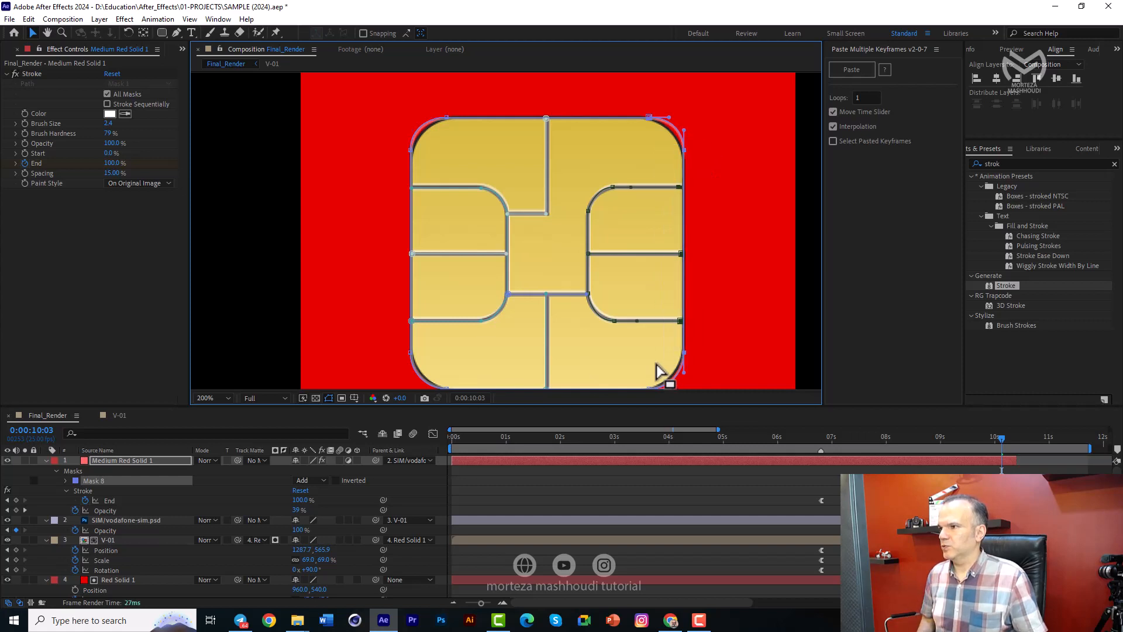
Step: Align the rounded mask's two bottom edge points with the chip's lower outline
drag(639, 325, 639, 283)
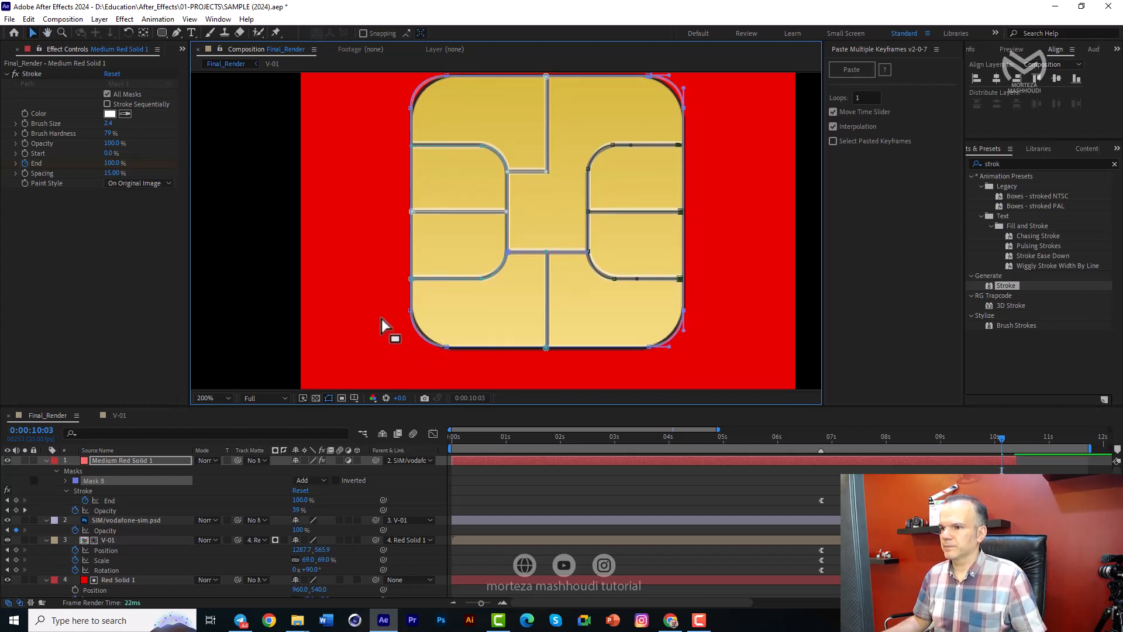
drag(470, 372, 445, 337)
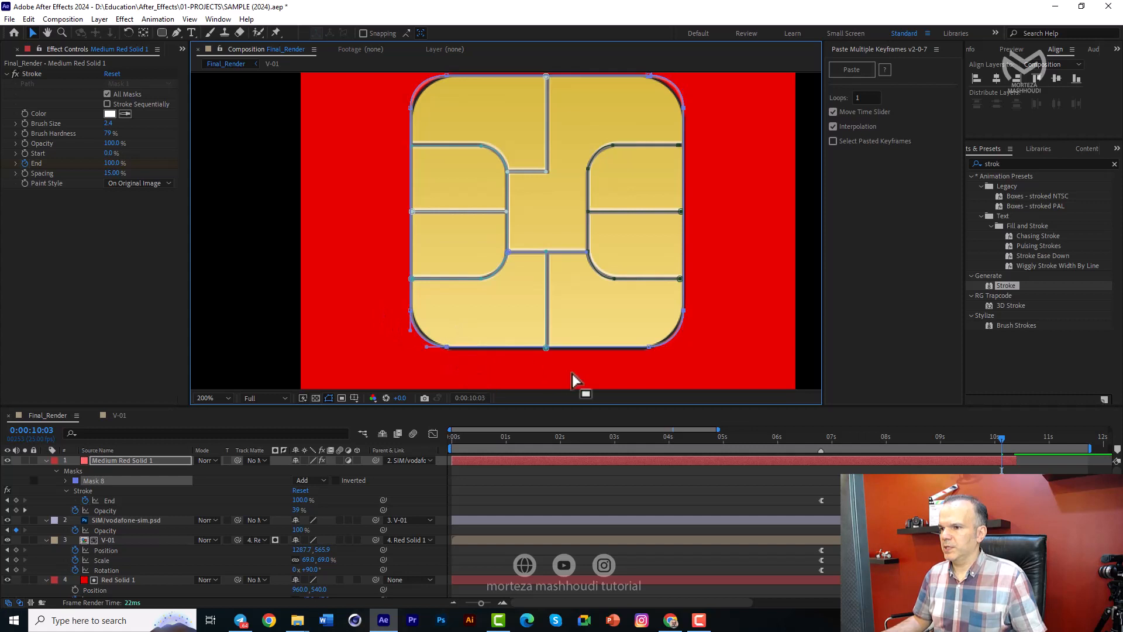
drag(656, 376, 640, 335)
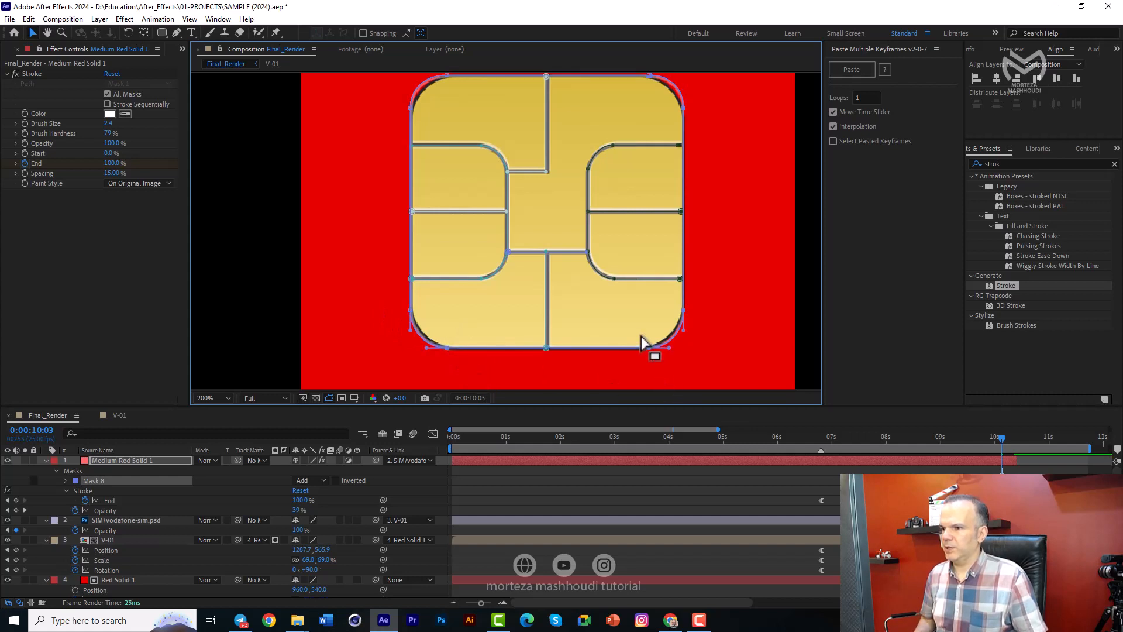
Step: Shorten the curve handles at the rounded mask's bottom-left and bottom-right corners so the curves follow the chip's outline
scroll(446, 359, up, 3)
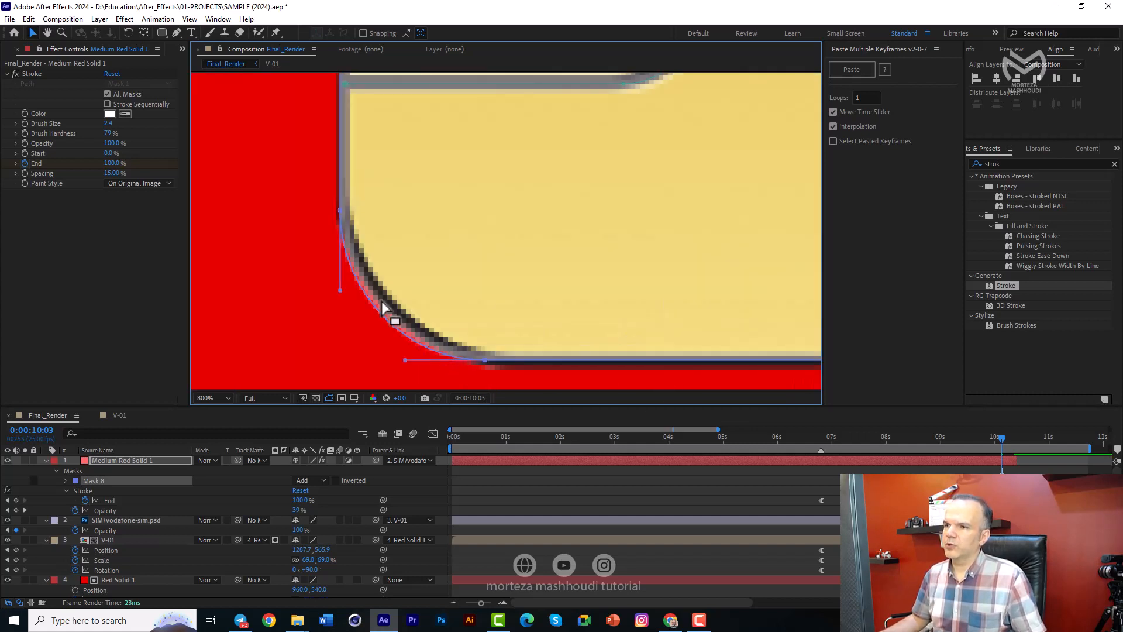
drag(339, 288, 340, 265)
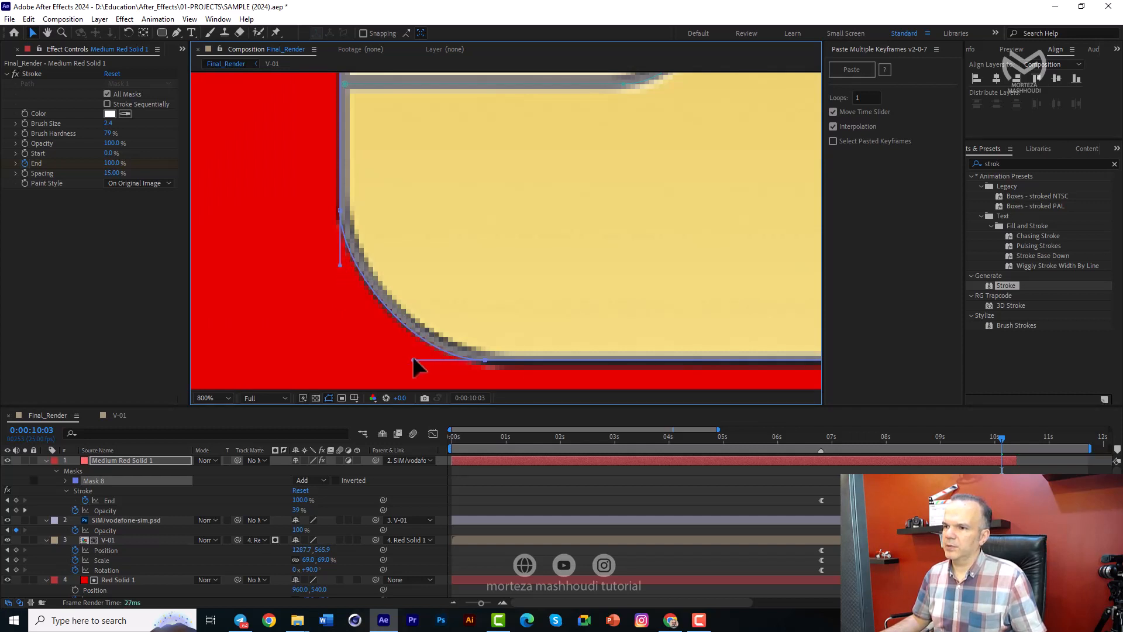
drag(451, 358, 266, 251)
drag(781, 252, 505, 240)
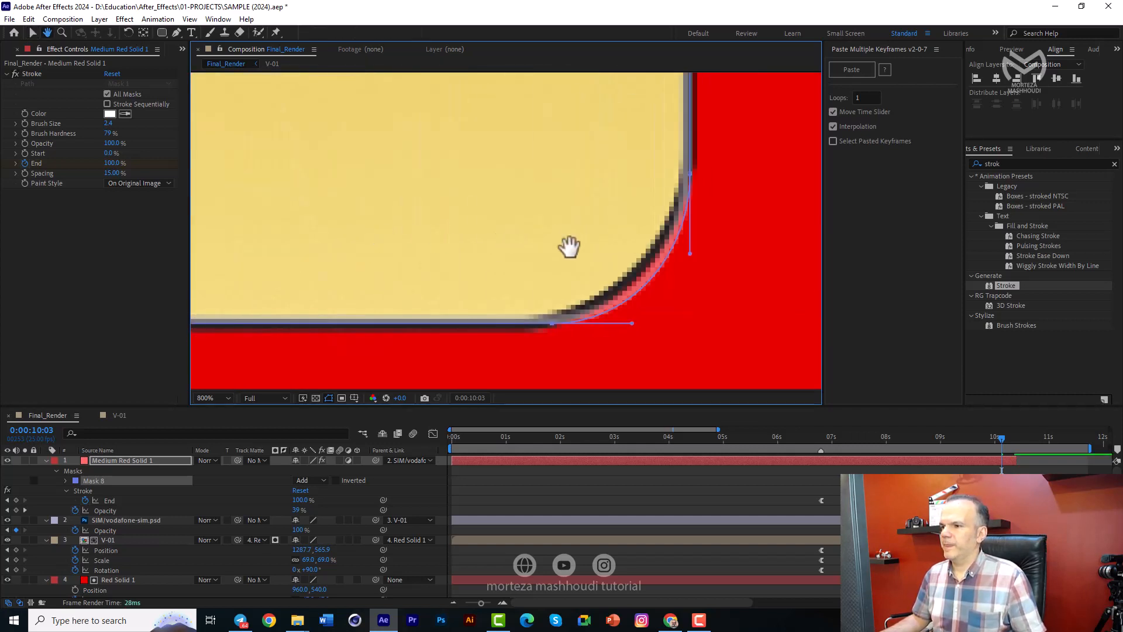
drag(631, 323, 592, 324)
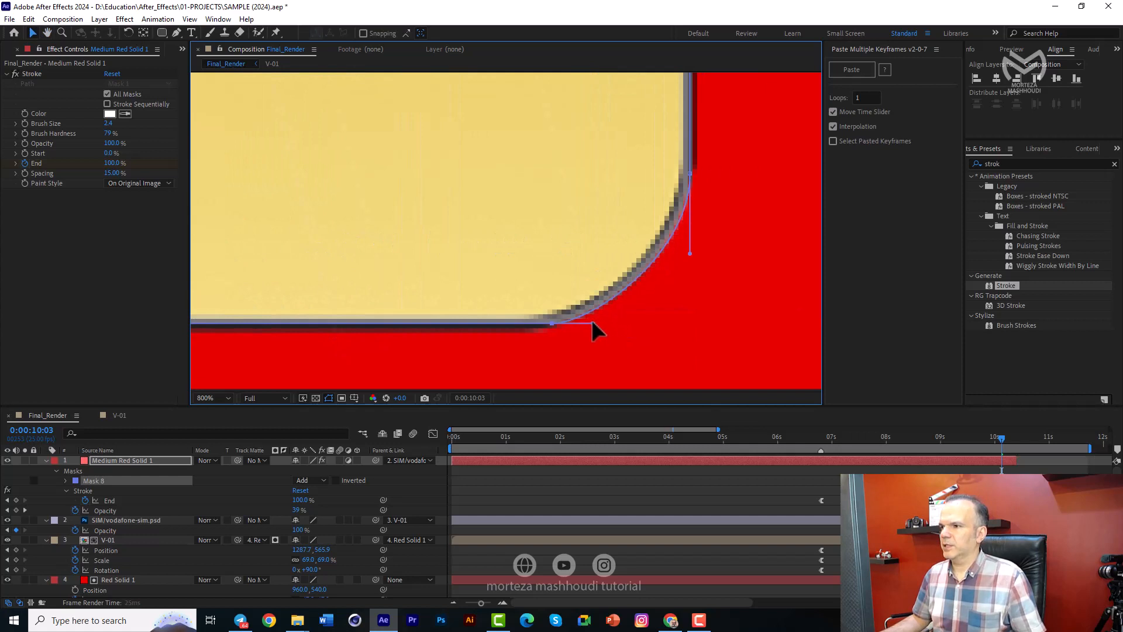
scroll(699, 253, down, 4)
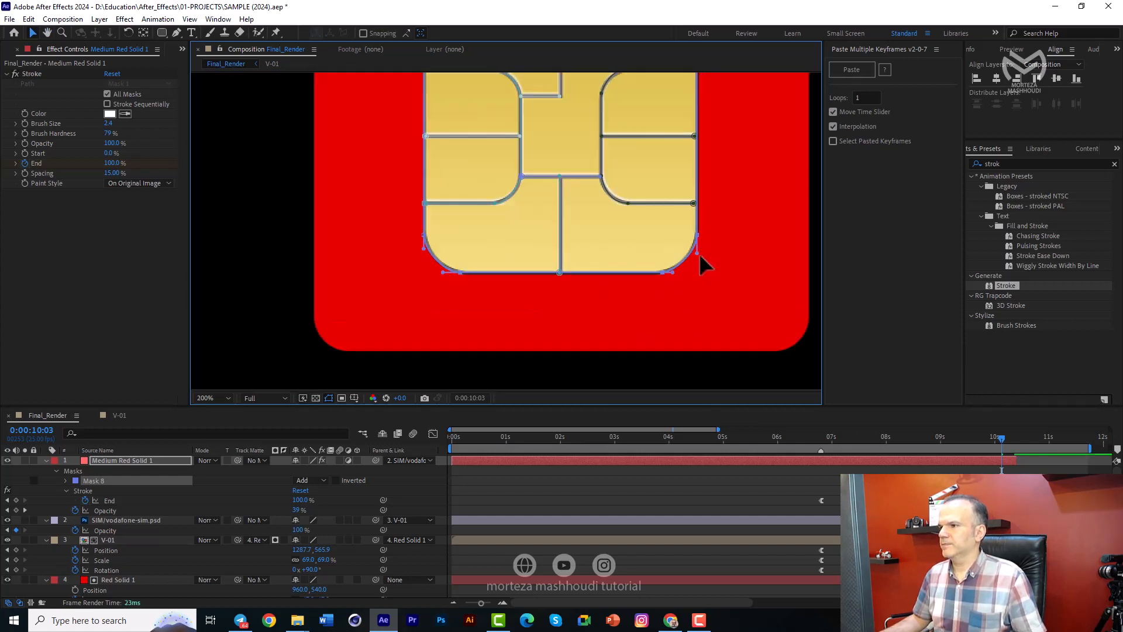
Step: Shift the mask points at the top-right and top-left corners along their edges to match the chip's rounded corners
drag(660, 206, 639, 355)
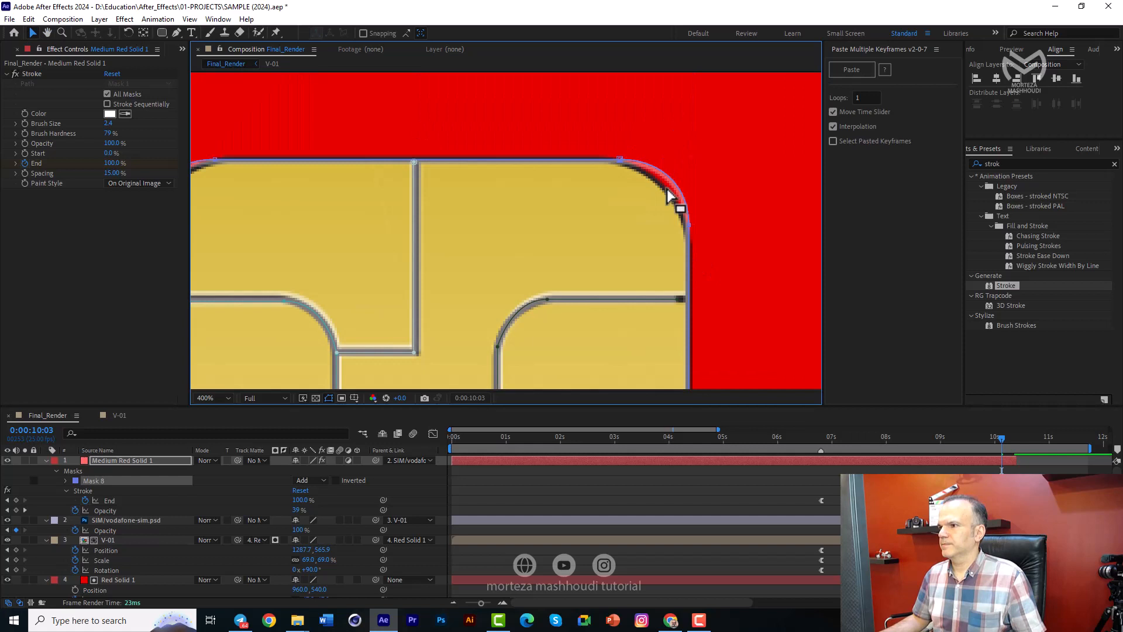
click(687, 229)
drag(688, 228, 687, 240)
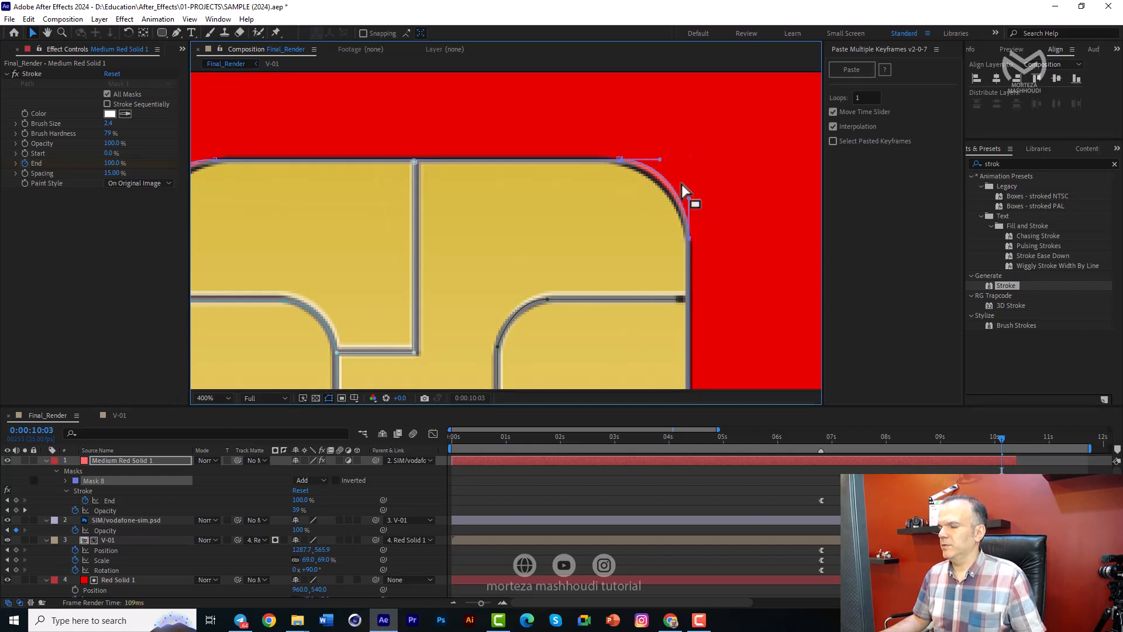
drag(619, 158, 602, 159)
drag(497, 195, 737, 176)
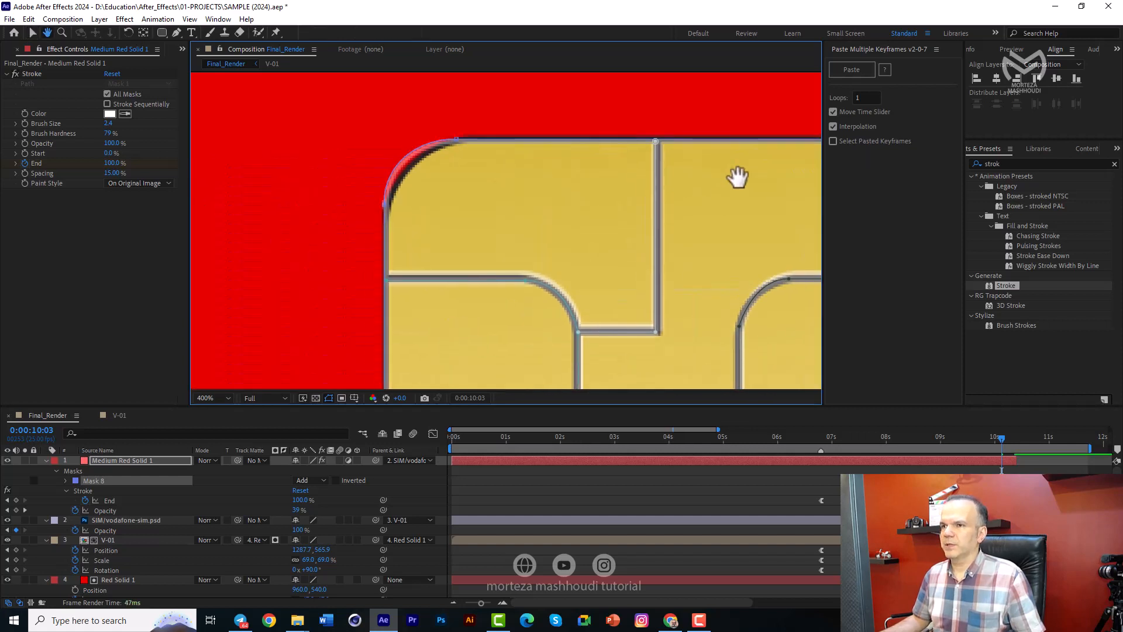
drag(457, 139, 469, 139)
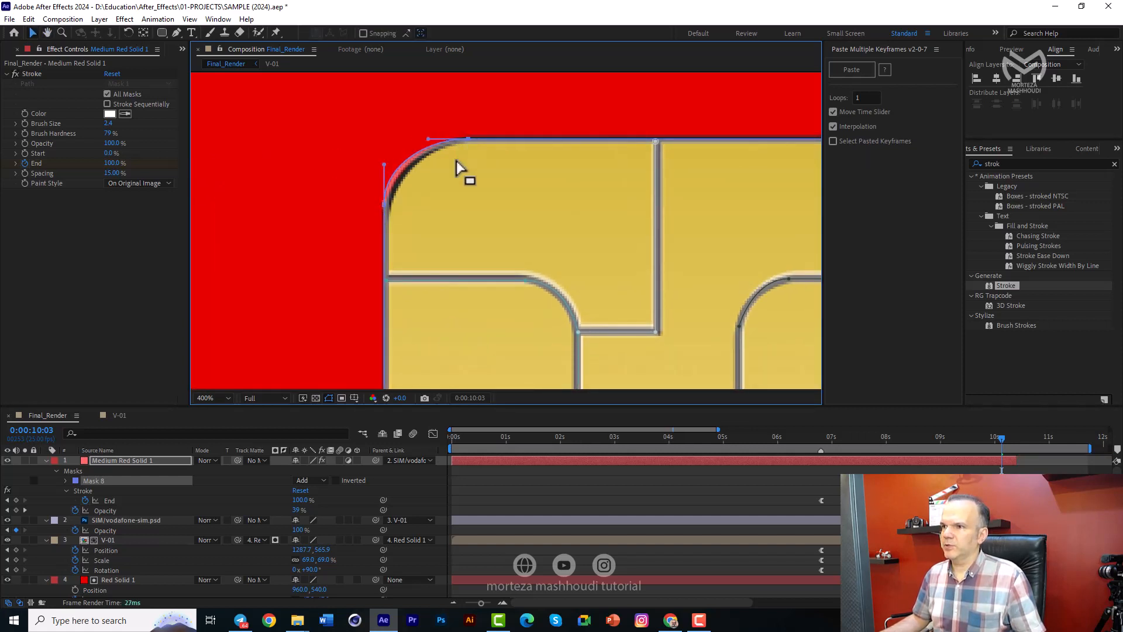
drag(384, 204, 384, 220)
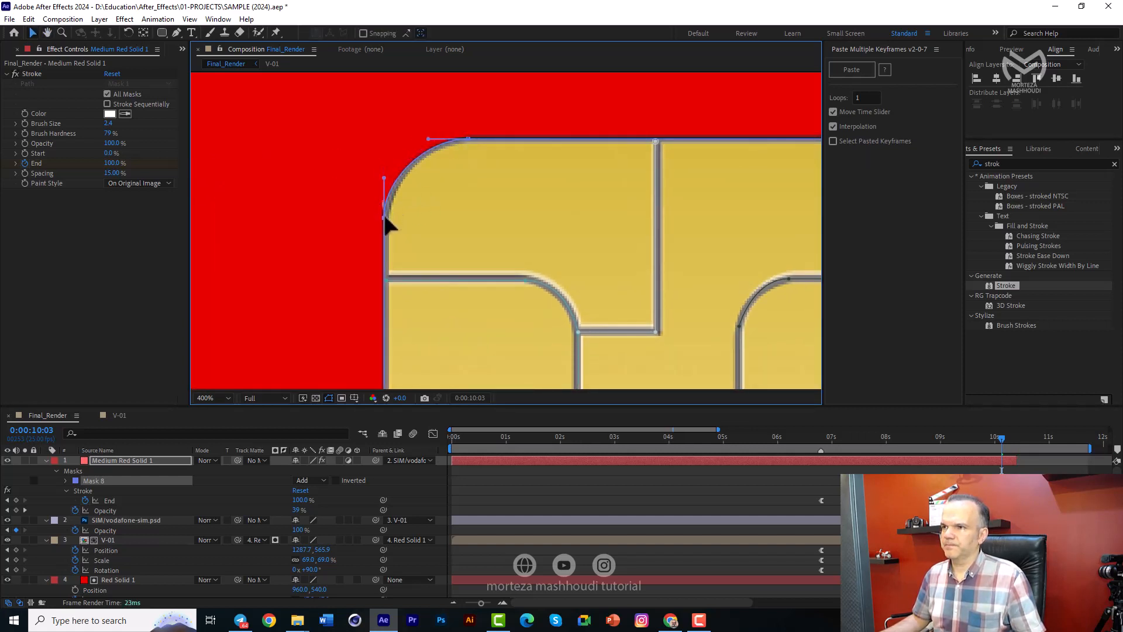
scroll(513, 179, down, 2)
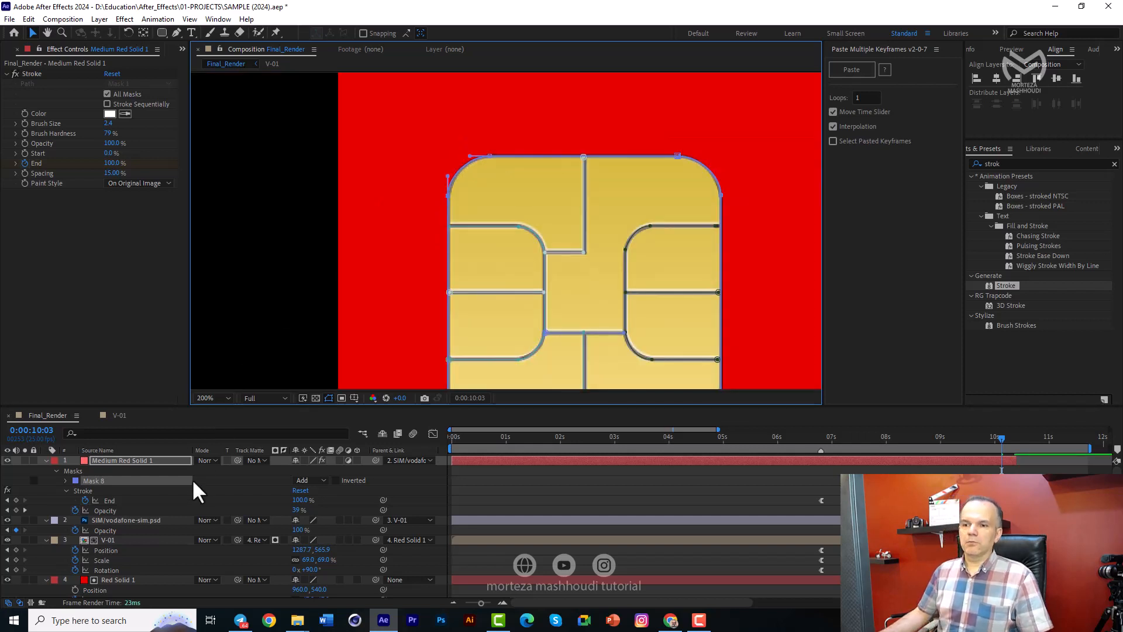
Step: Set the outline mask's mode to None and preview the stroke animation with the work area starting at 0:00:06:13
click(310, 481)
click(324, 494)
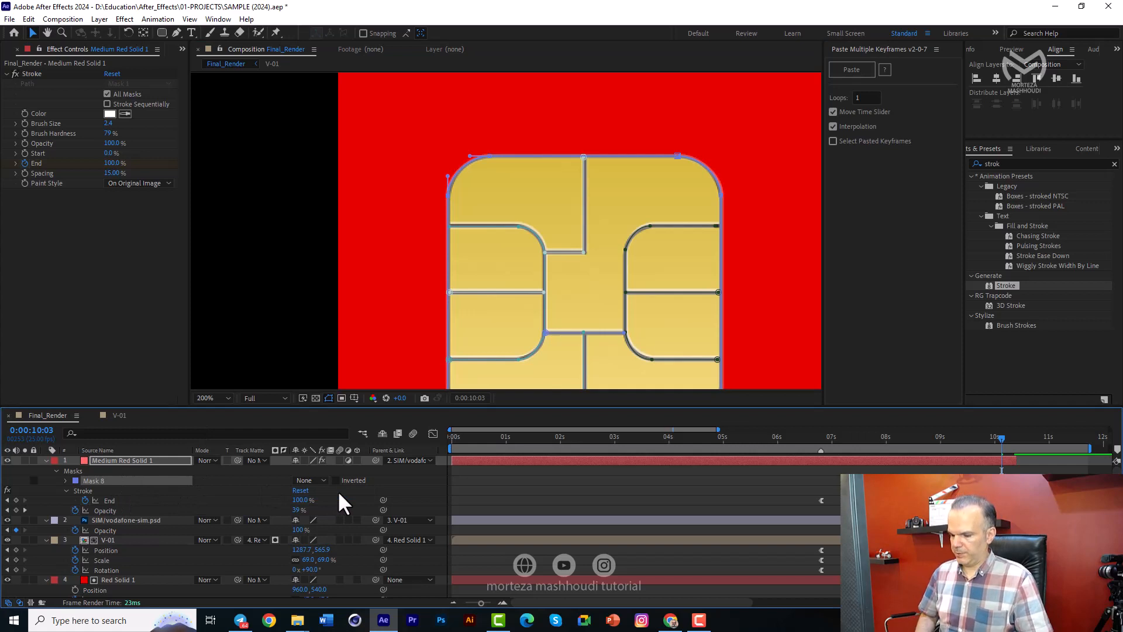
key(shift+slash)
key(space)
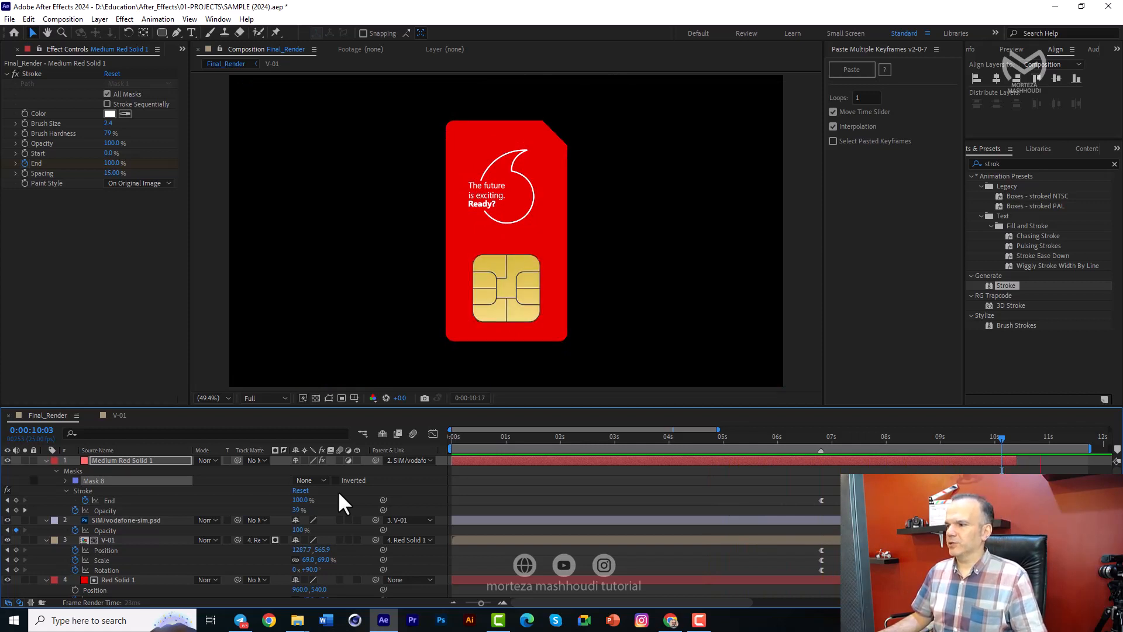
click(805, 435)
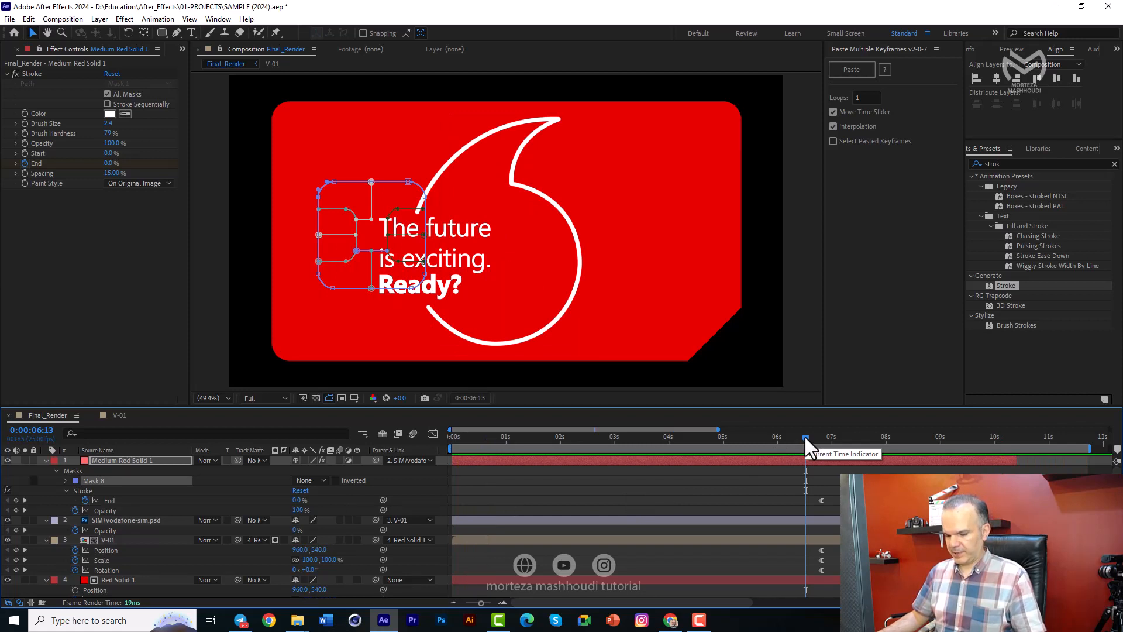
key(space)
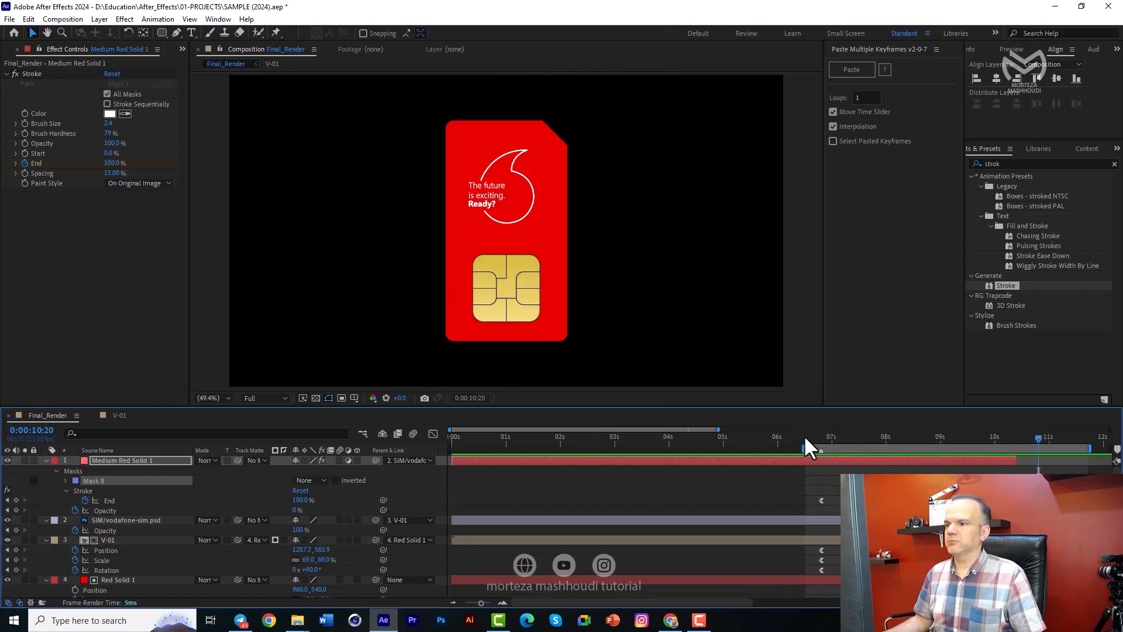
Step: At 0:00:07:23, extend the right ends of the chip's upper-right and middle-right lines onto the outline's right edge
drag(804, 435, 881, 438)
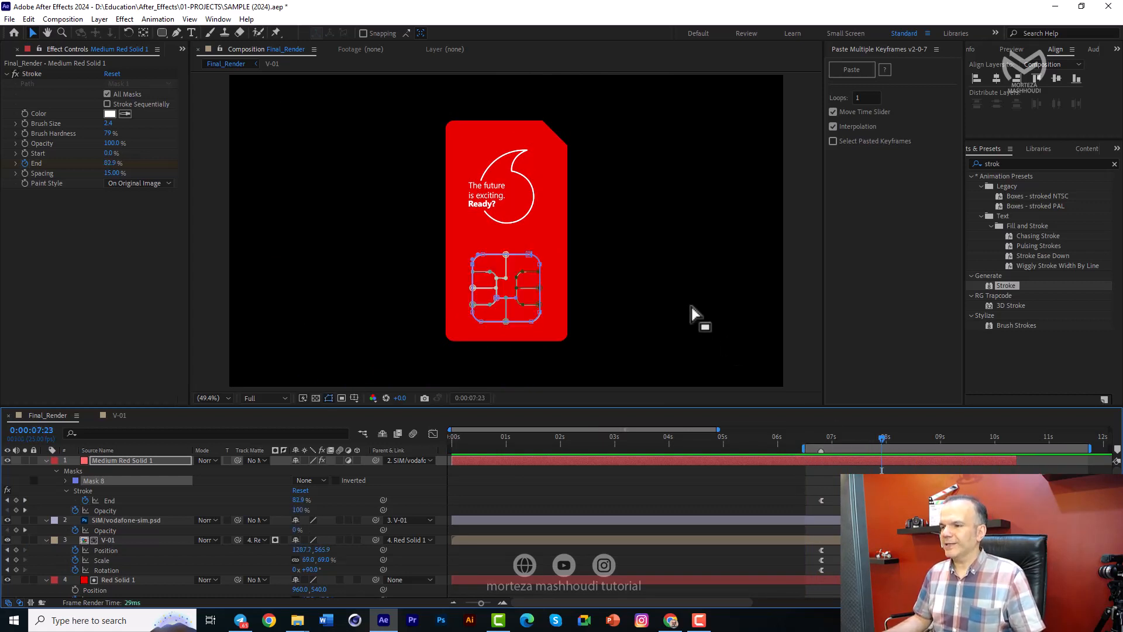
scroll(602, 308, up, 3)
scroll(269, 184, up, 1)
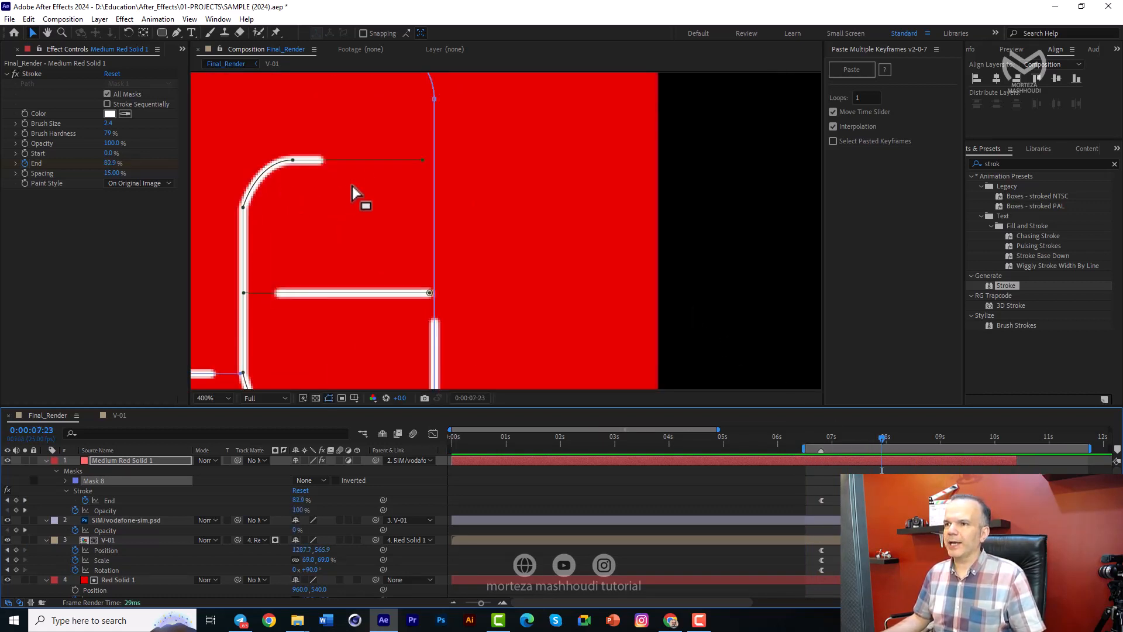
drag(422, 160, 433, 160)
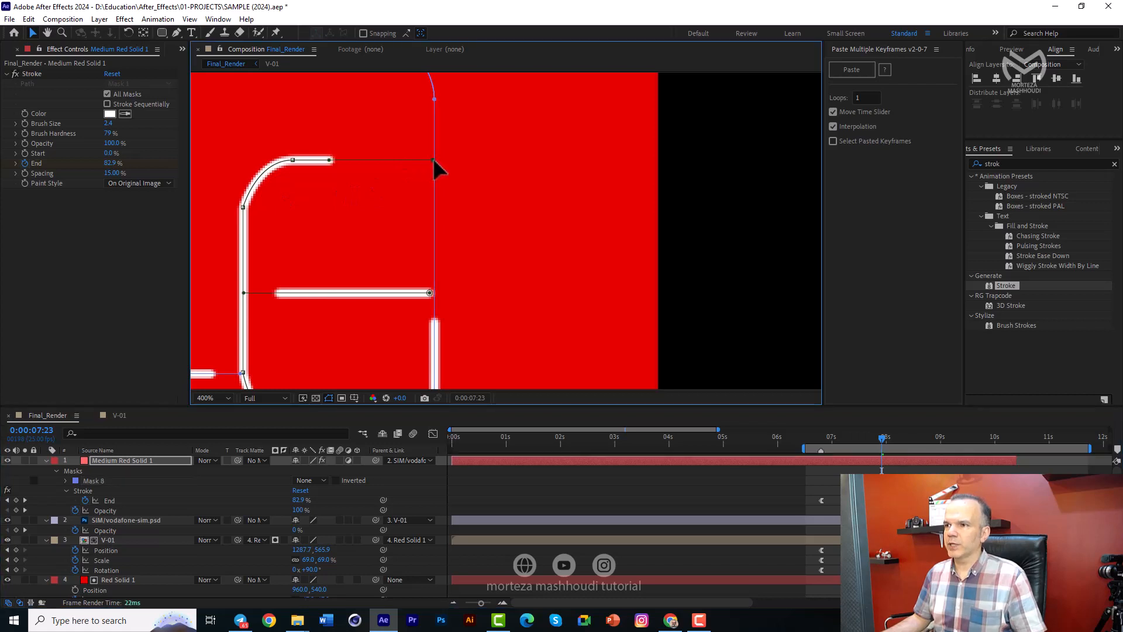
drag(430, 293, 435, 292)
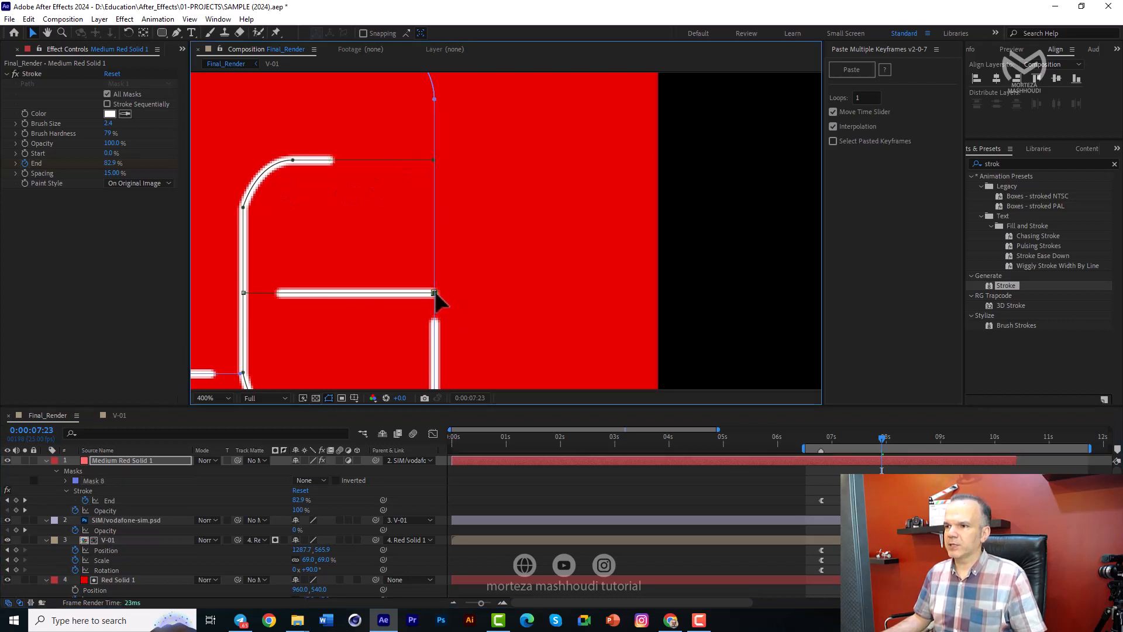
Step: Move the left end point of the chip's middle-left line onto the outline's left edge
key(space)
drag(419, 163, 516, 152)
drag(429, 230, 544, 156)
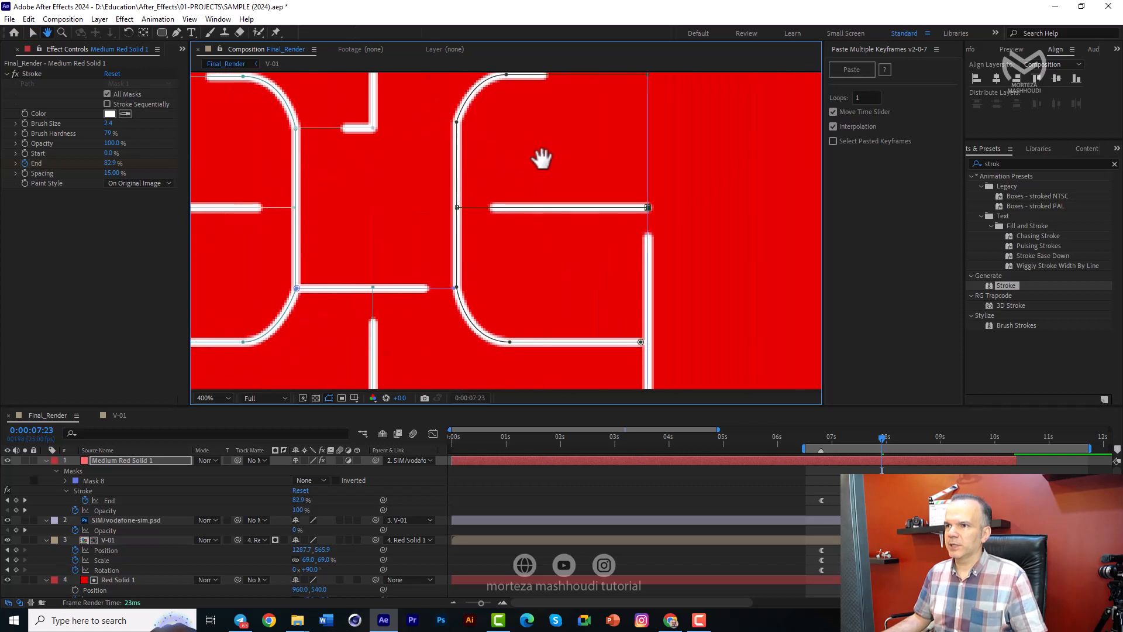
drag(451, 158, 632, 141)
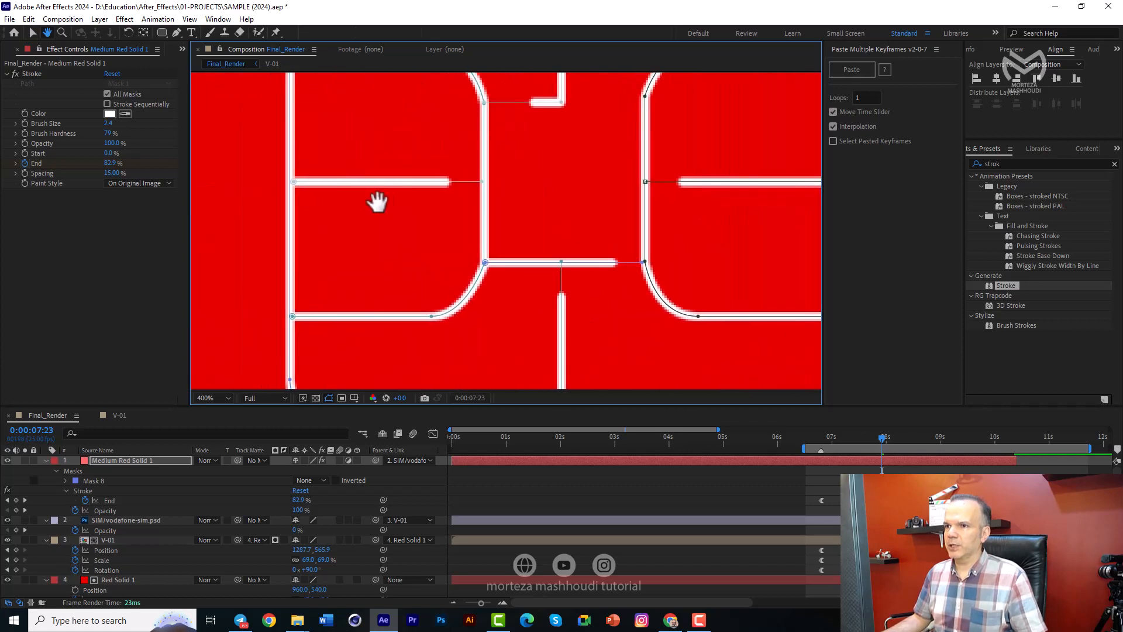
double_click(293, 183)
key(super)
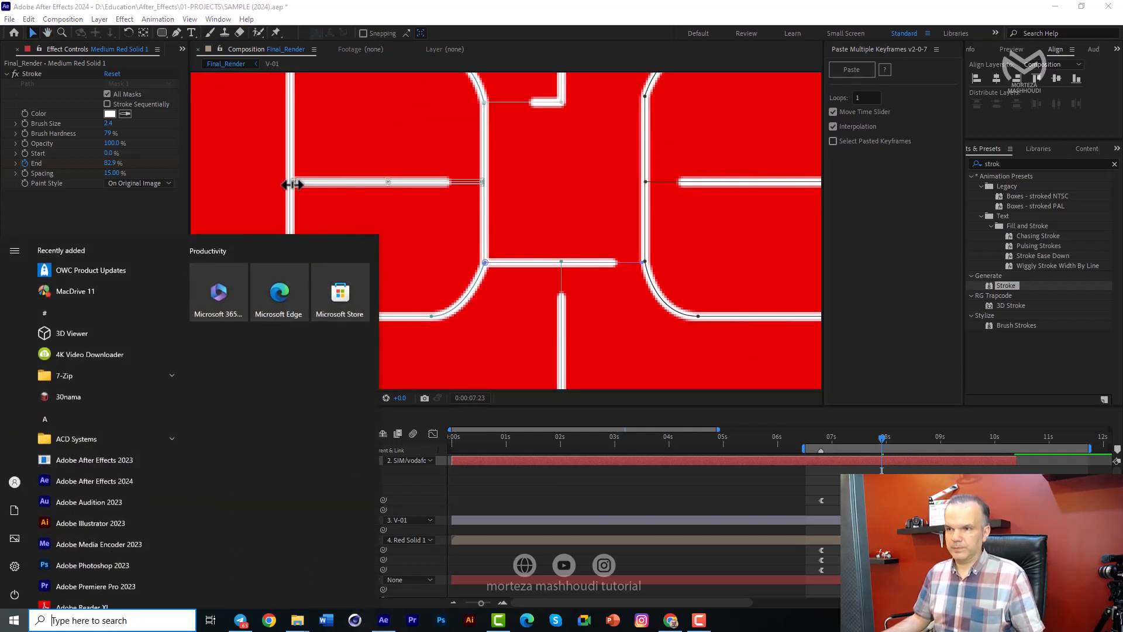
click(341, 166)
key(Escape)
drag(279, 171, 302, 190)
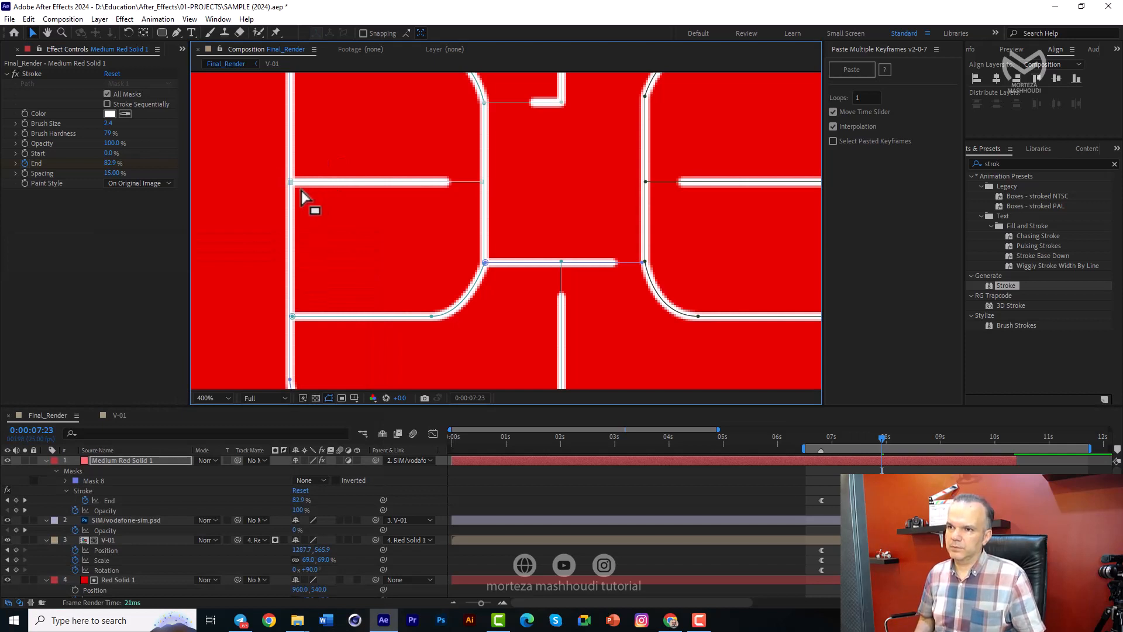
Step: Align the left end points of the chip's lower-left and upper-left lines with the outline's left edge
click(292, 316)
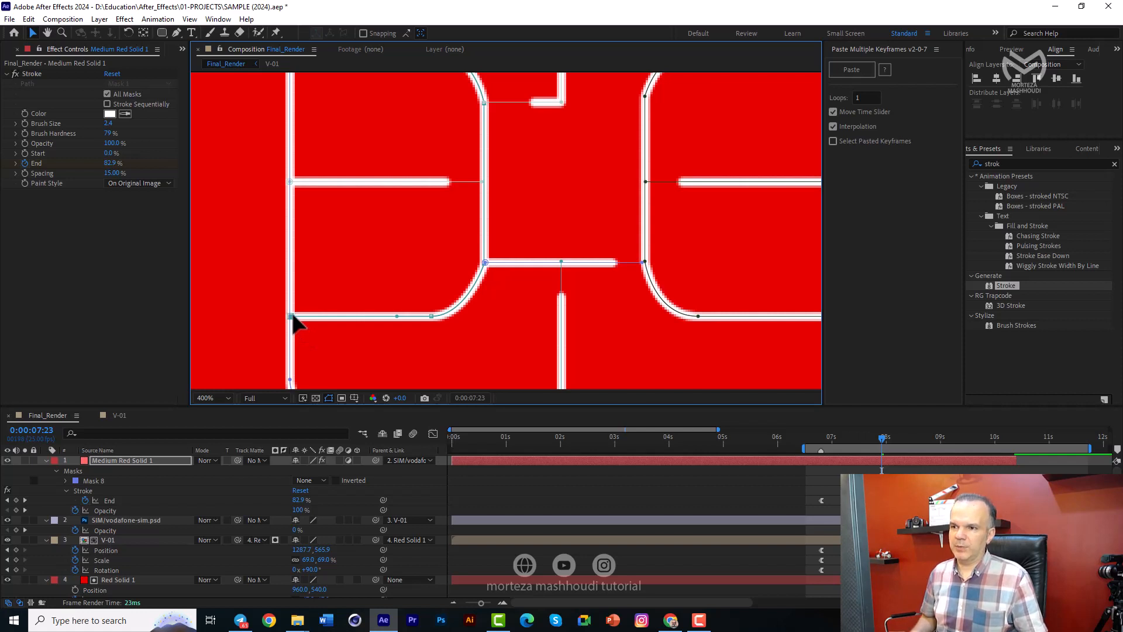
drag(336, 225, 357, 373)
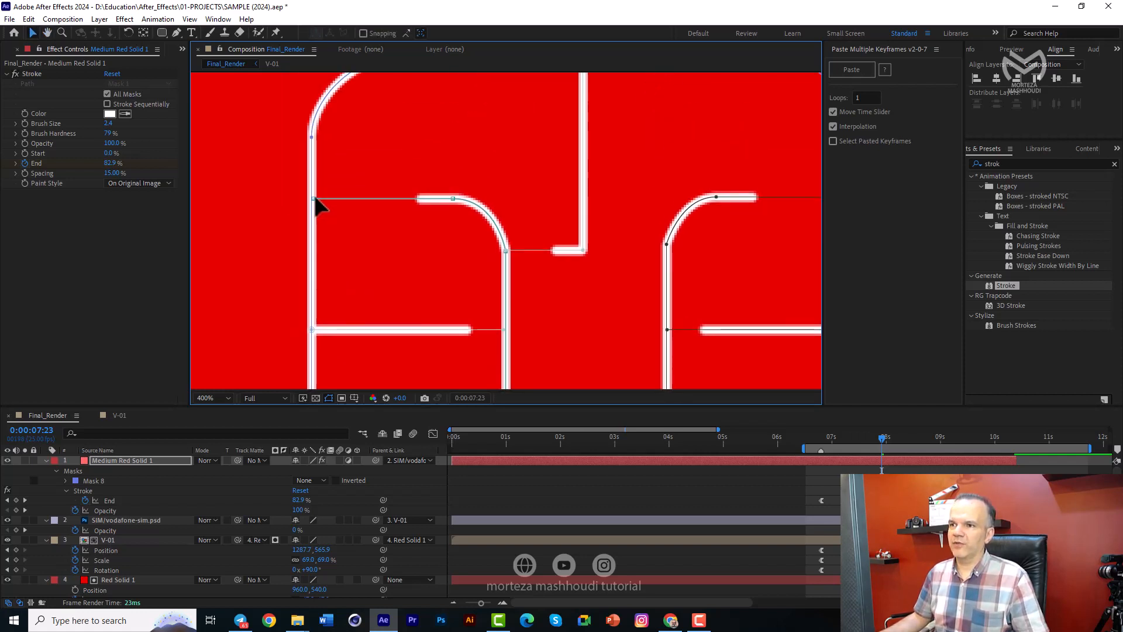
click(314, 199)
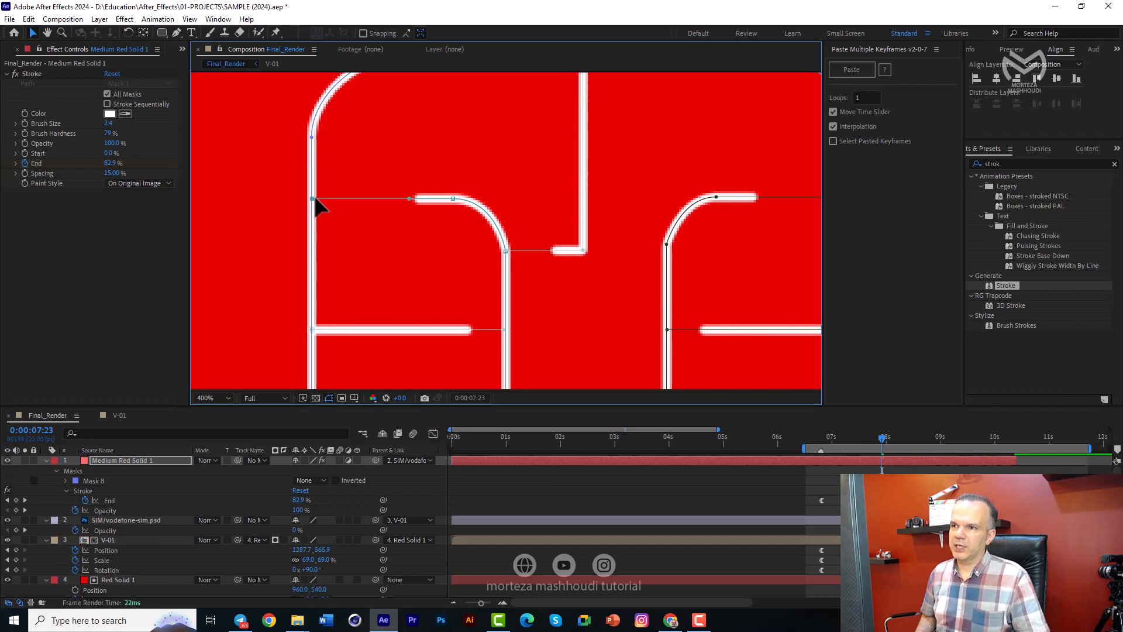
Step: Check where the chip's centre line meets the top outline and preview the line drawing through to 0:00:10:18
drag(580, 222, 602, 321)
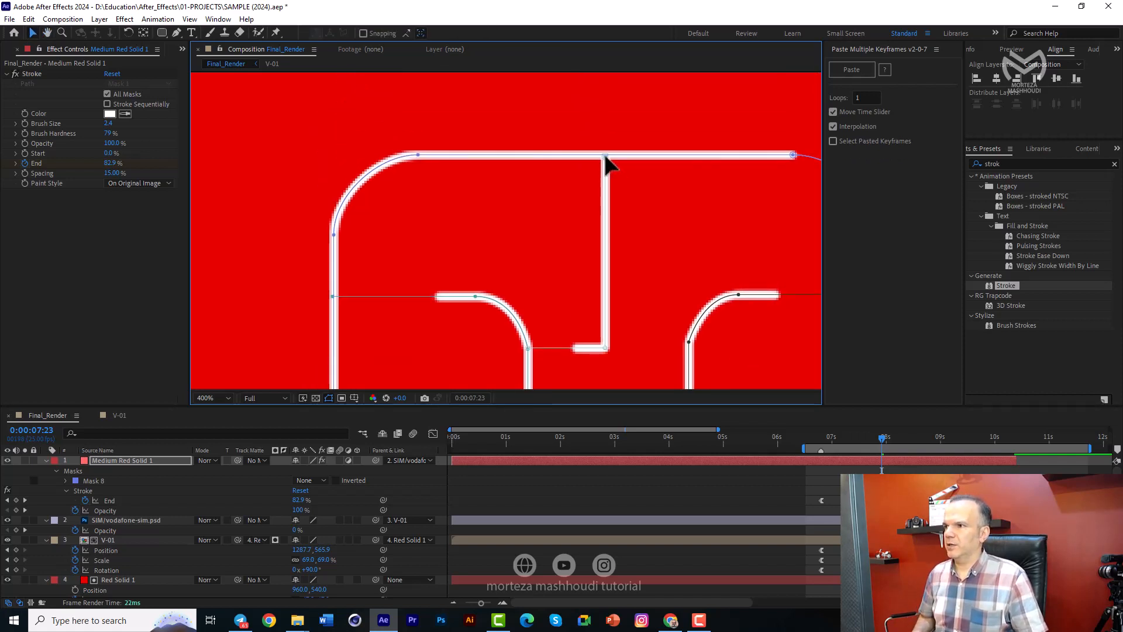
scroll(619, 196, down, 2)
drag(627, 200, 577, 131)
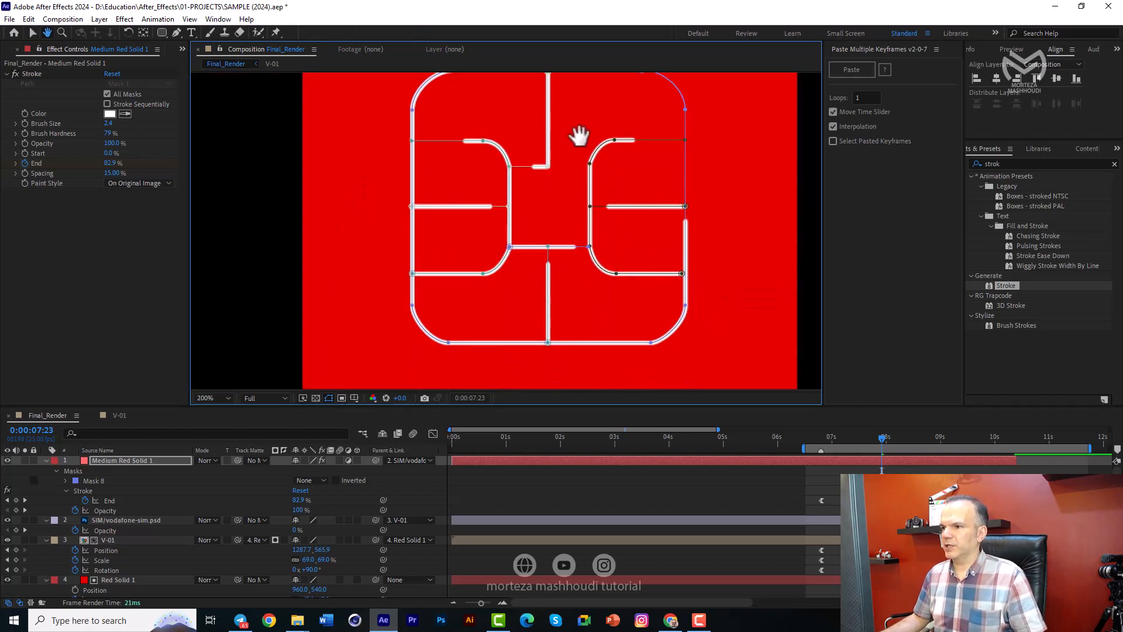
key(shift+slash)
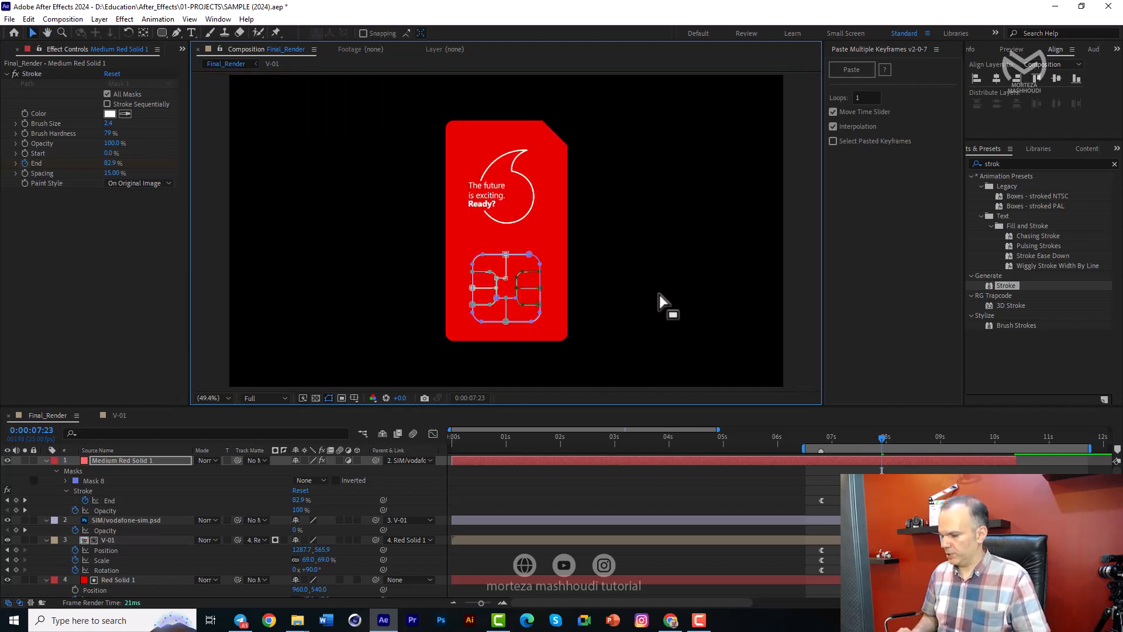
key(space)
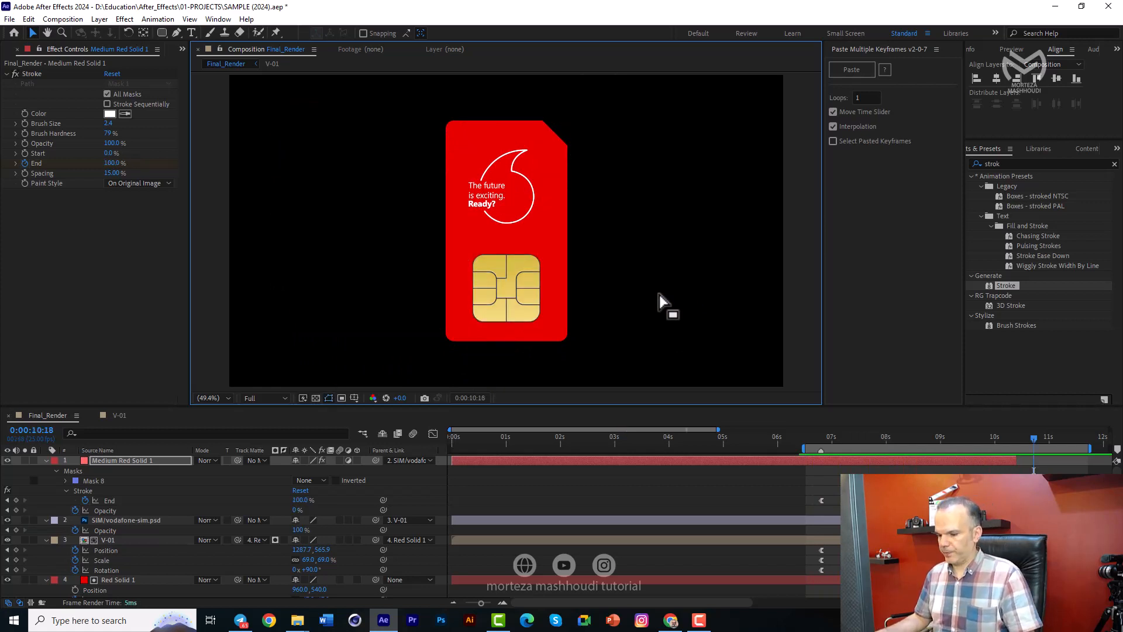
Step: Extend the end of the work area to about 13 seconds
key(minus)
key(minus)
key(minus)
key(minus)
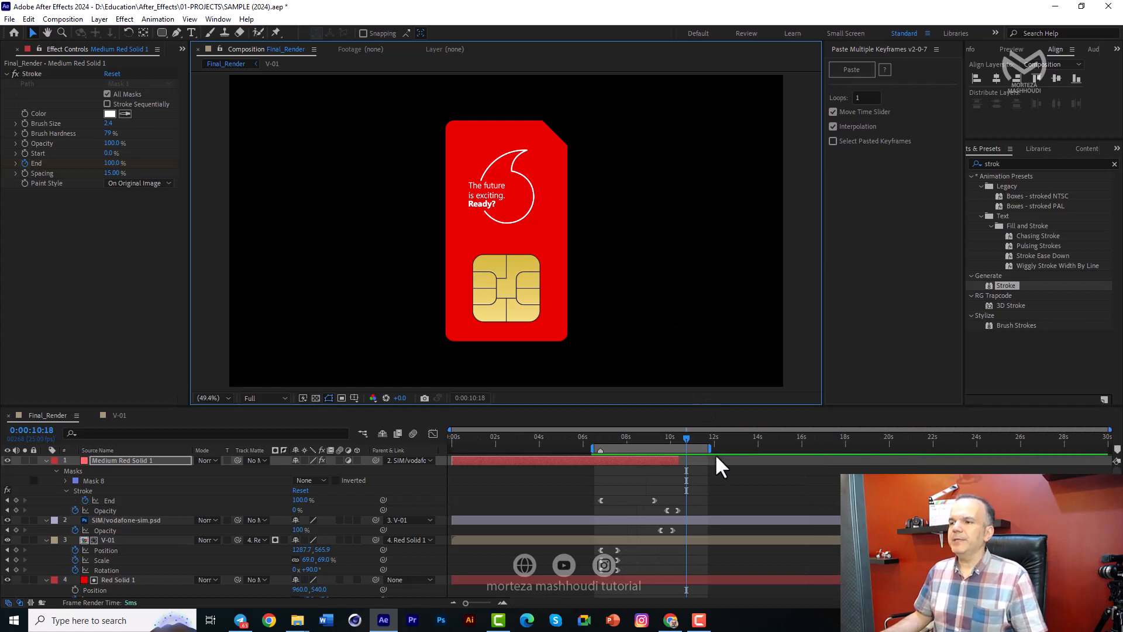
drag(709, 449, 738, 454)
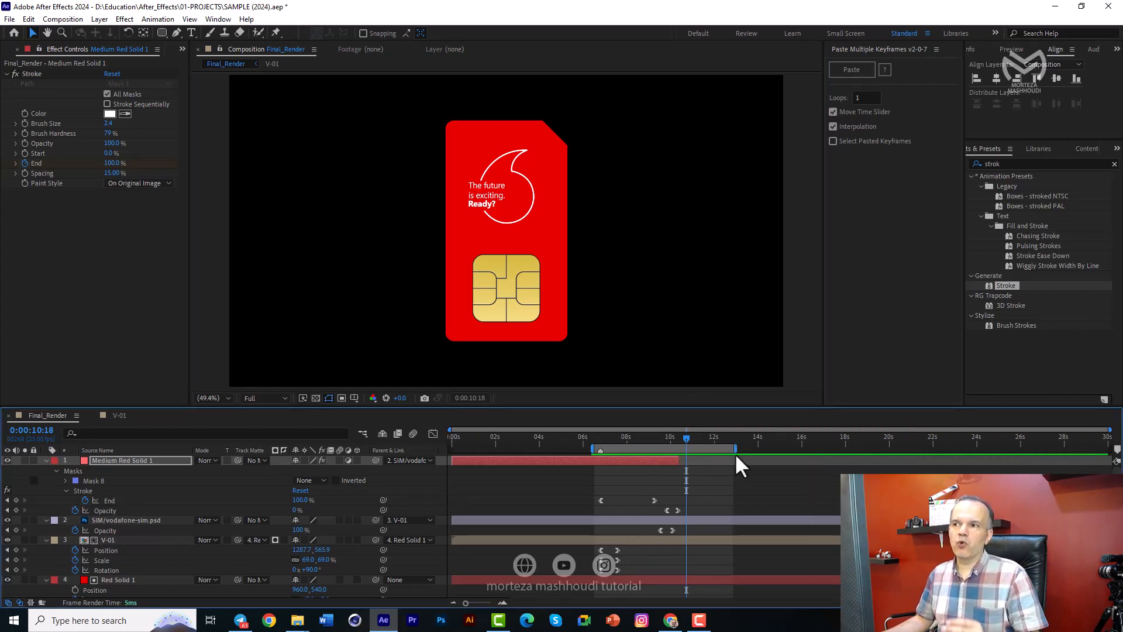
Step: Collapse the properties of all four layers and select the Red Solid 1 layer
click(45, 460)
click(44, 470)
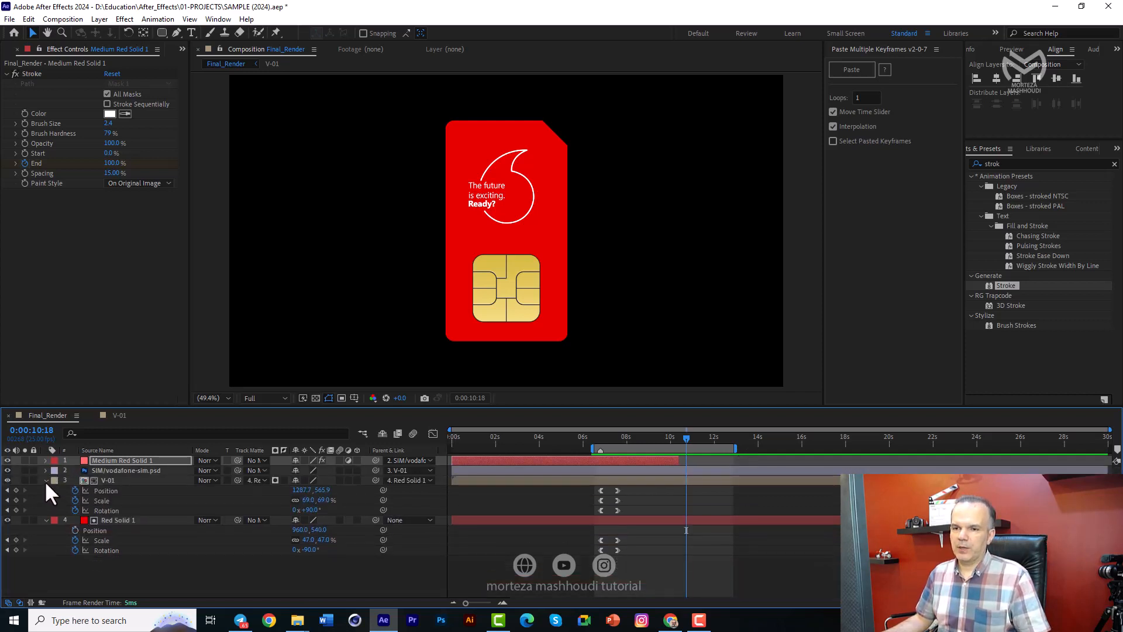
click(46, 480)
click(119, 489)
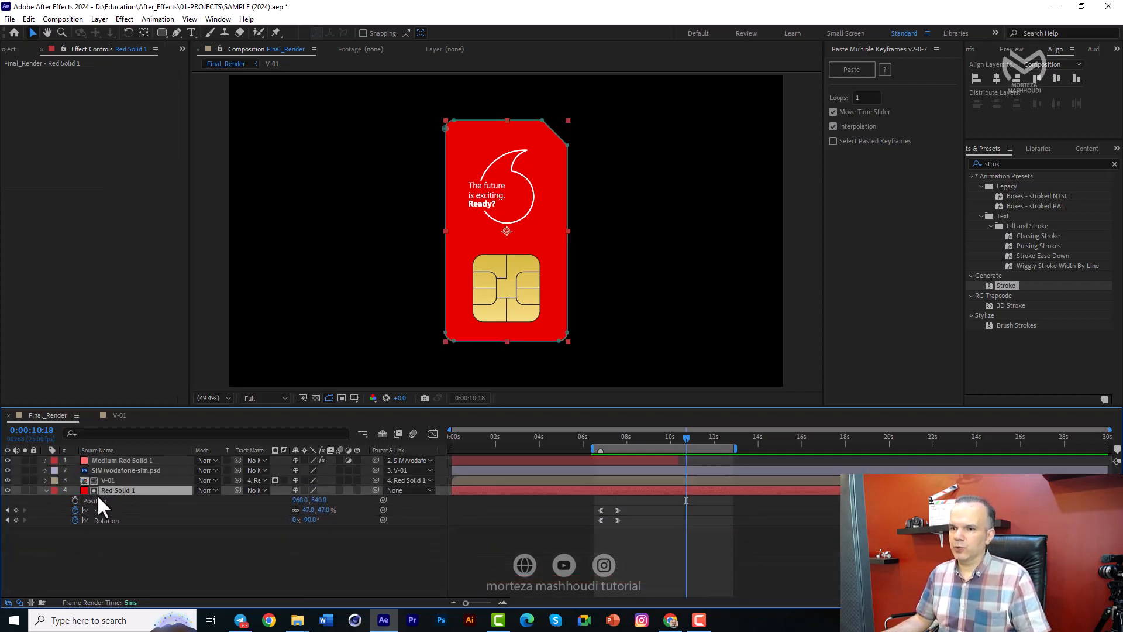
click(46, 490)
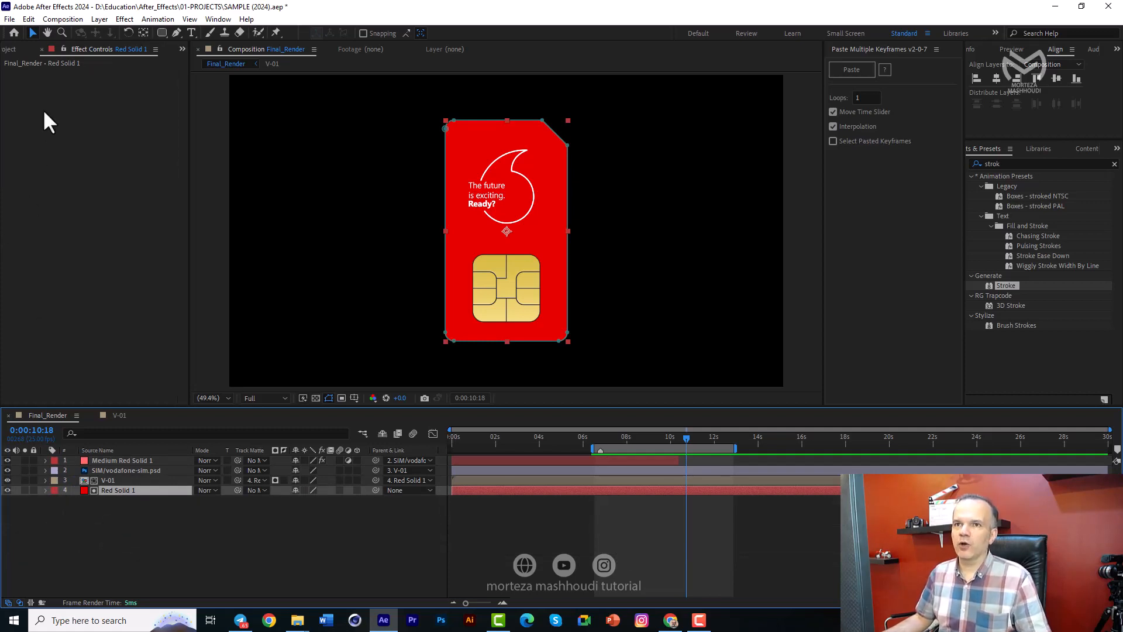
Step: Create a white (ffffff) 1920 × 1080 px solid named White Solid 1 directly above the Red Solid 1 layer
key(ctrl+y)
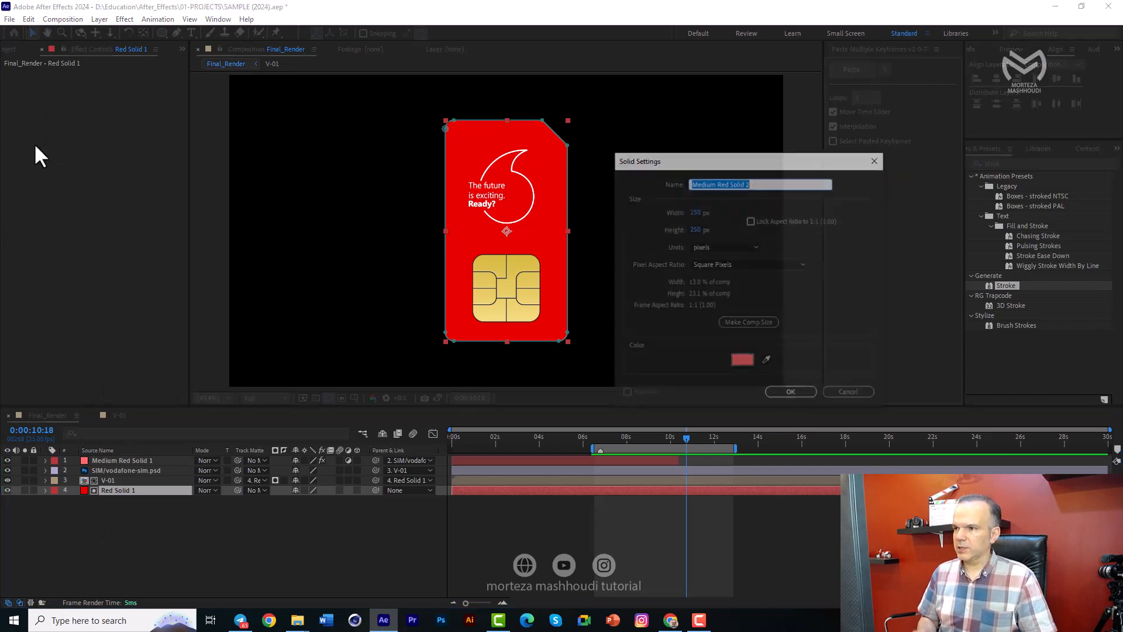
click(743, 361)
text(ffffff)
click(884, 305)
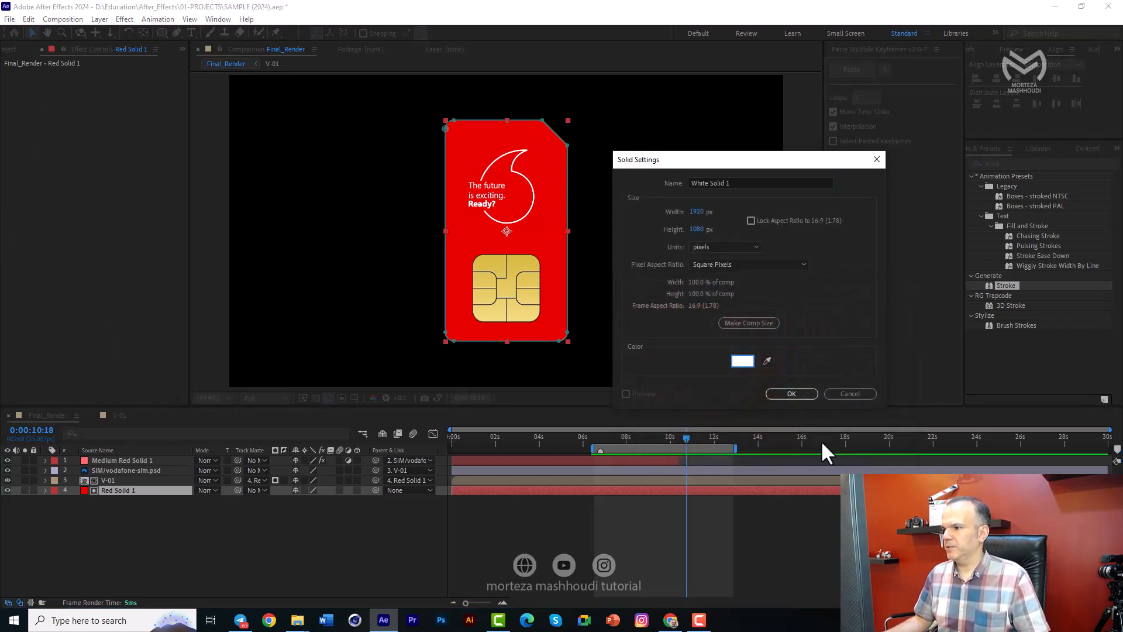
click(799, 398)
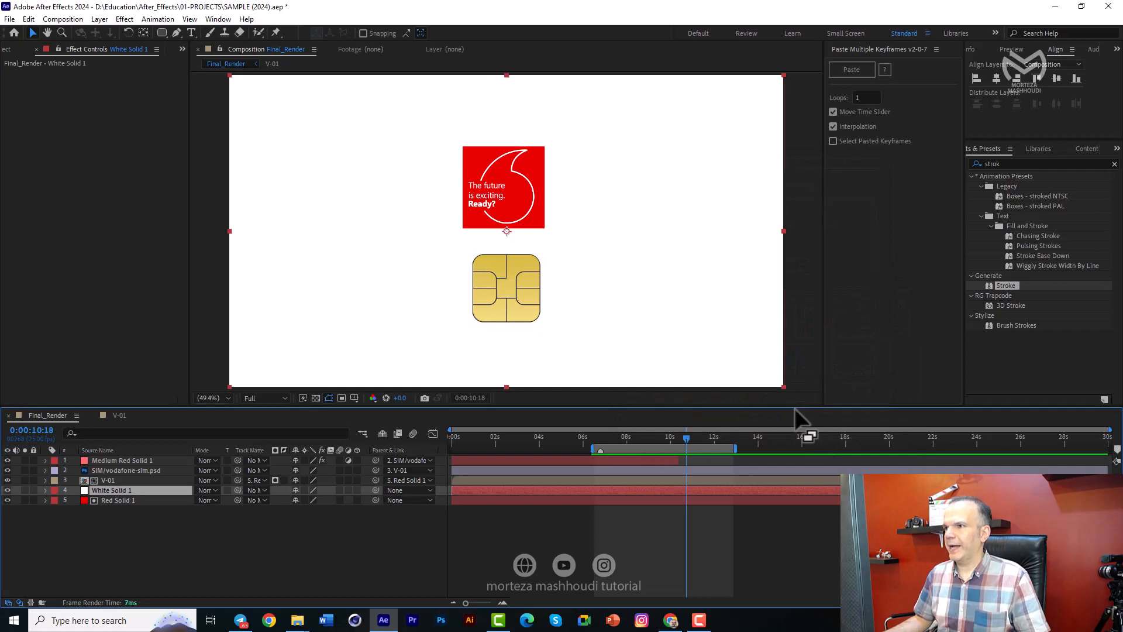
Step: Copy Red Solid 1's Mask 1 onto White Solid 1 and remove the copied Mask Path keyframes, keeping the cut-corner card shape at 0:00:12:00
click(110, 500)
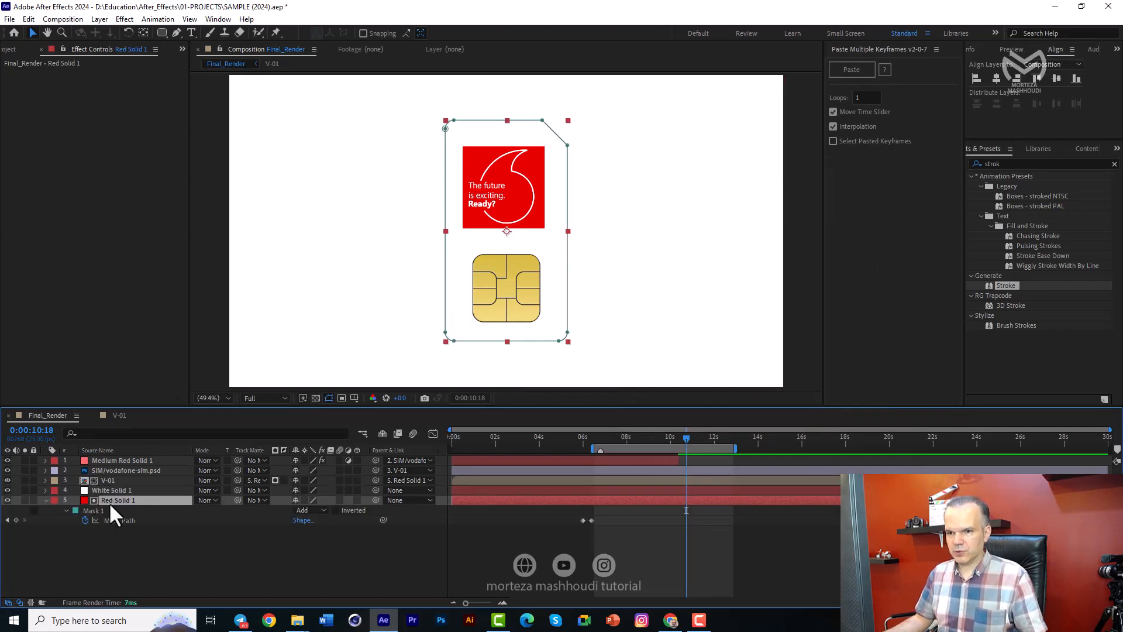
key(m)
click(97, 511)
click(111, 490)
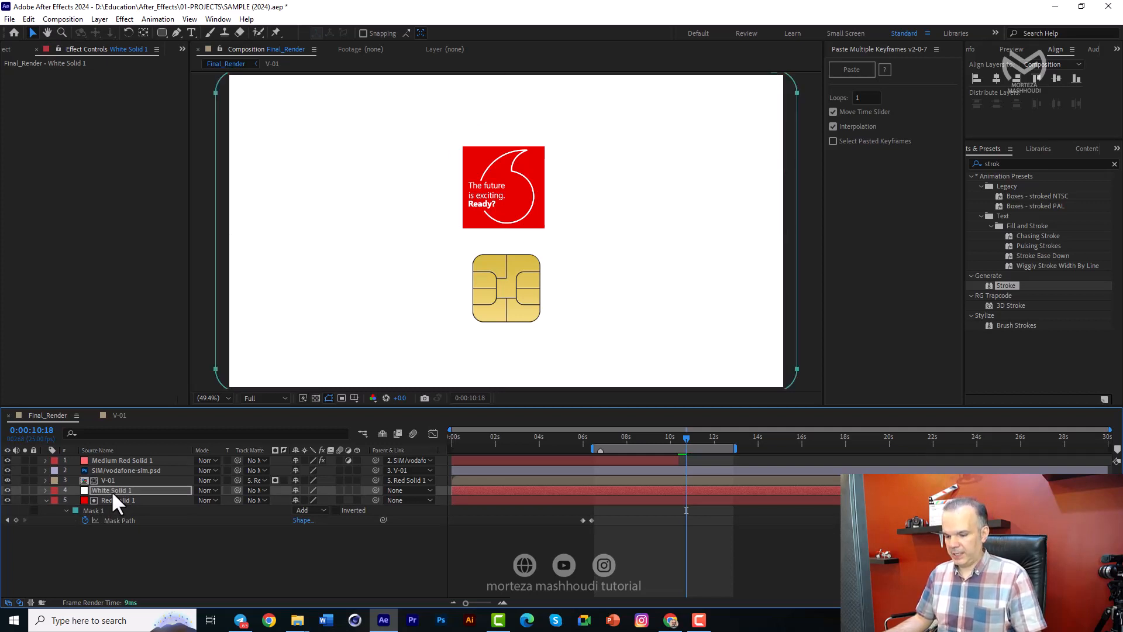
key(ctrl+v)
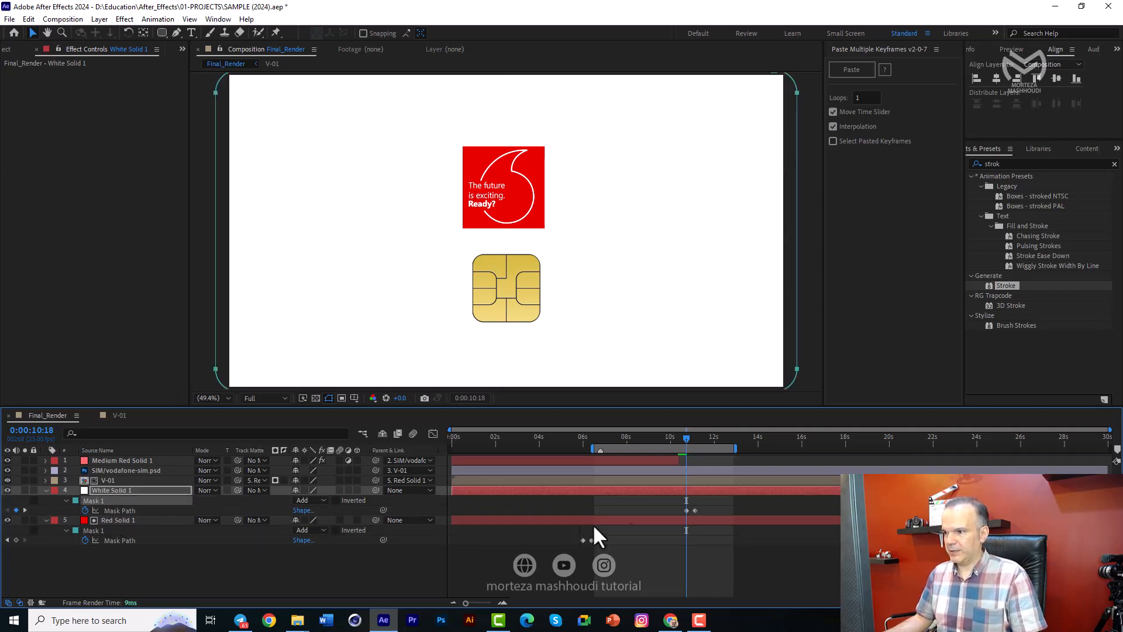
click(714, 440)
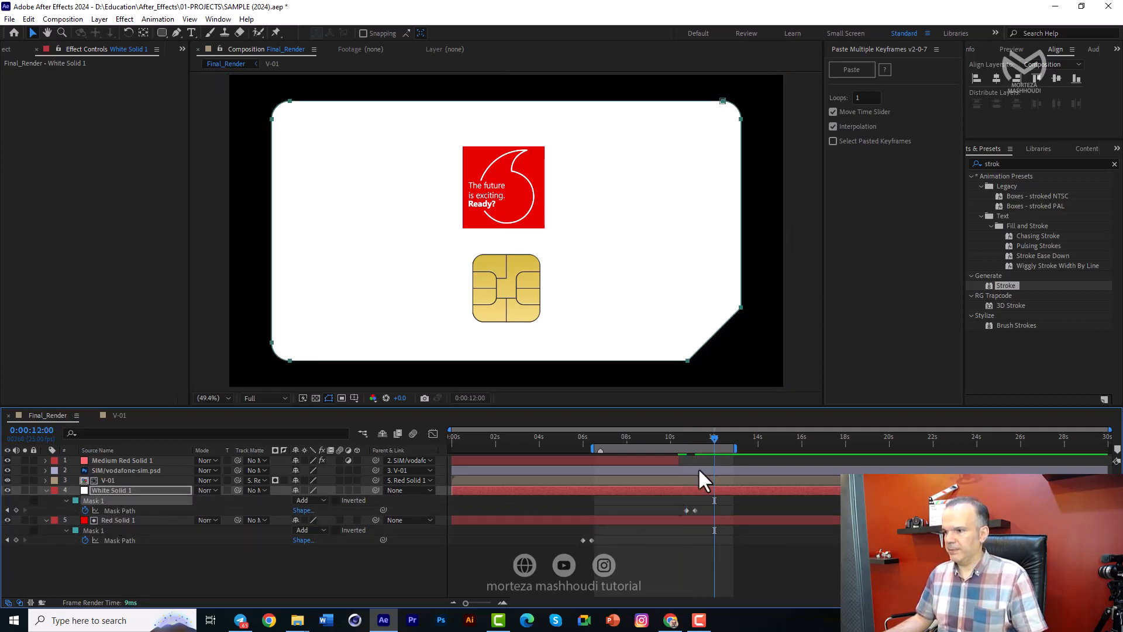
click(85, 510)
Step: Move White Solid 1 below Red Solid 1 in the layer stack and trim its start to 0:00:10:21
drag(689, 439, 662, 440)
drag(143, 497, 179, 548)
drag(662, 436, 690, 439)
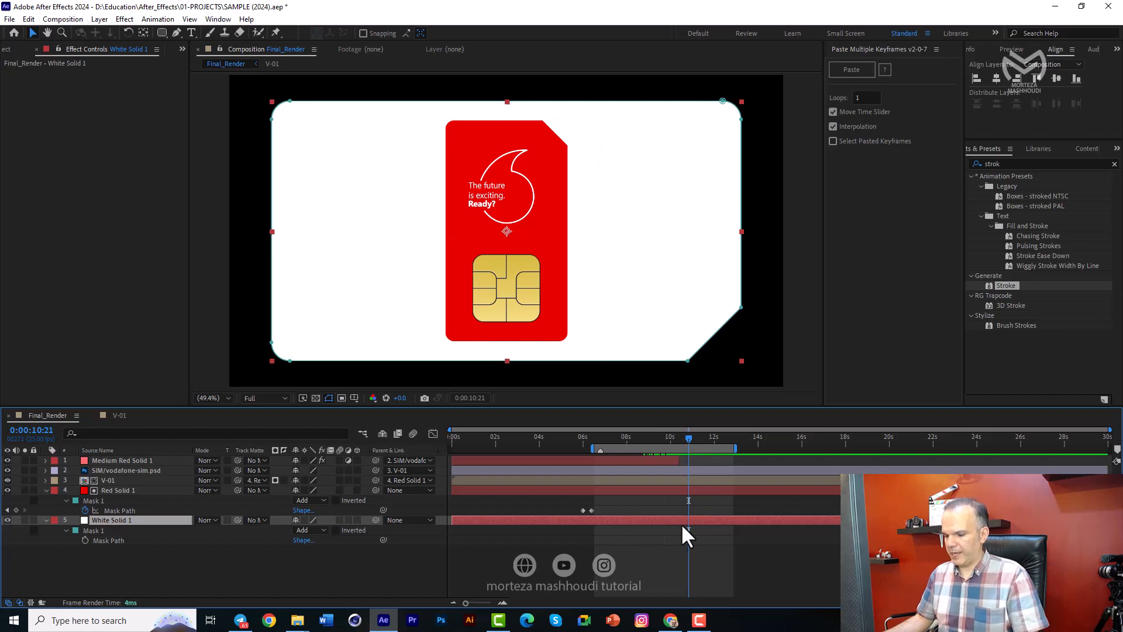
key(alt+bracketleft)
Step: Show the scale and rotation of both solids and set White Solid 1's rotation to -90° to match the red card
click(122, 492)
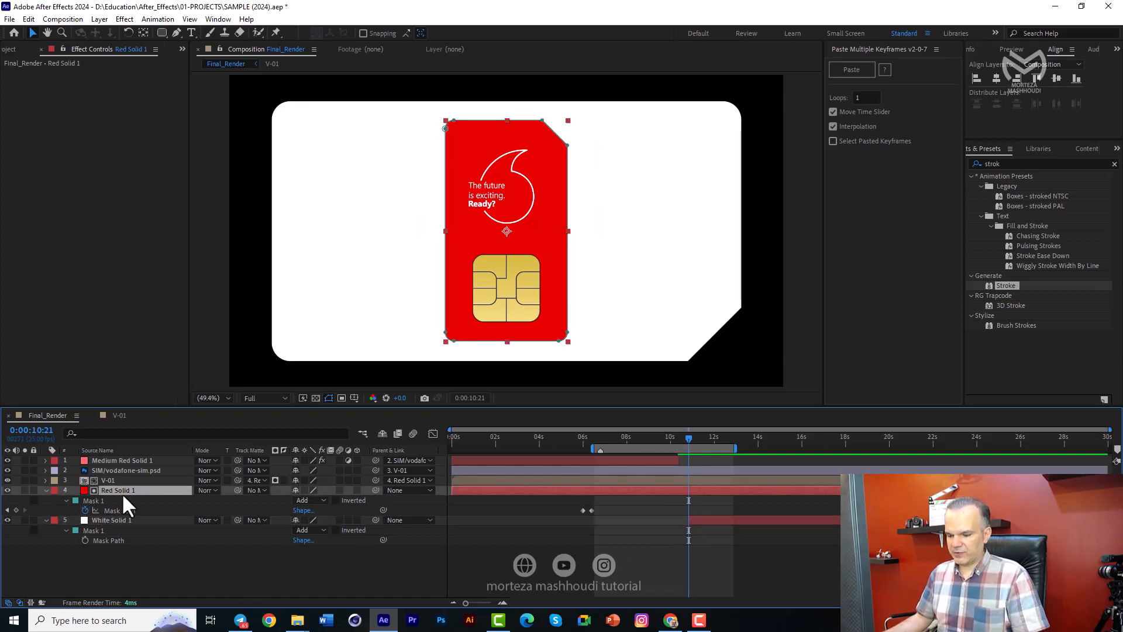
key(s)
key(shift+r)
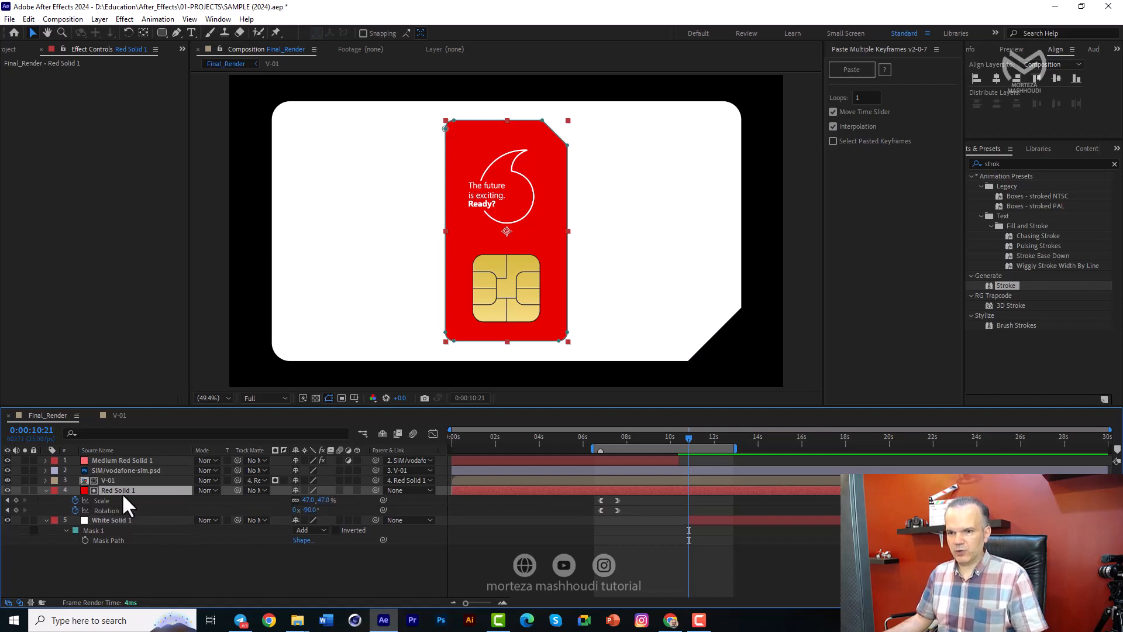
click(128, 520)
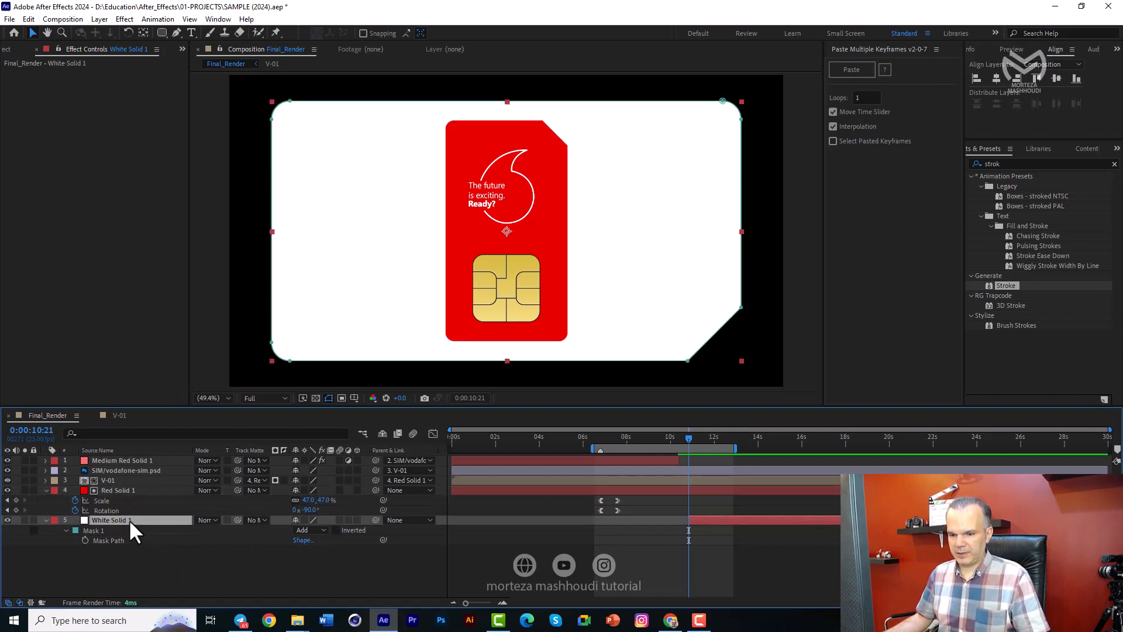
key(r)
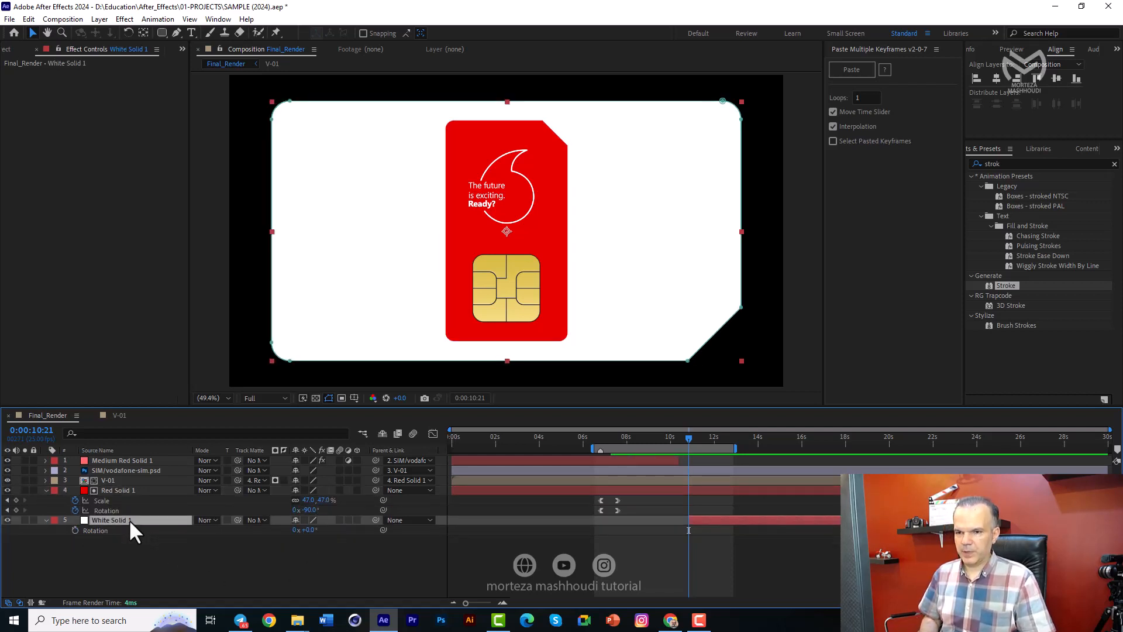
key(shift+s)
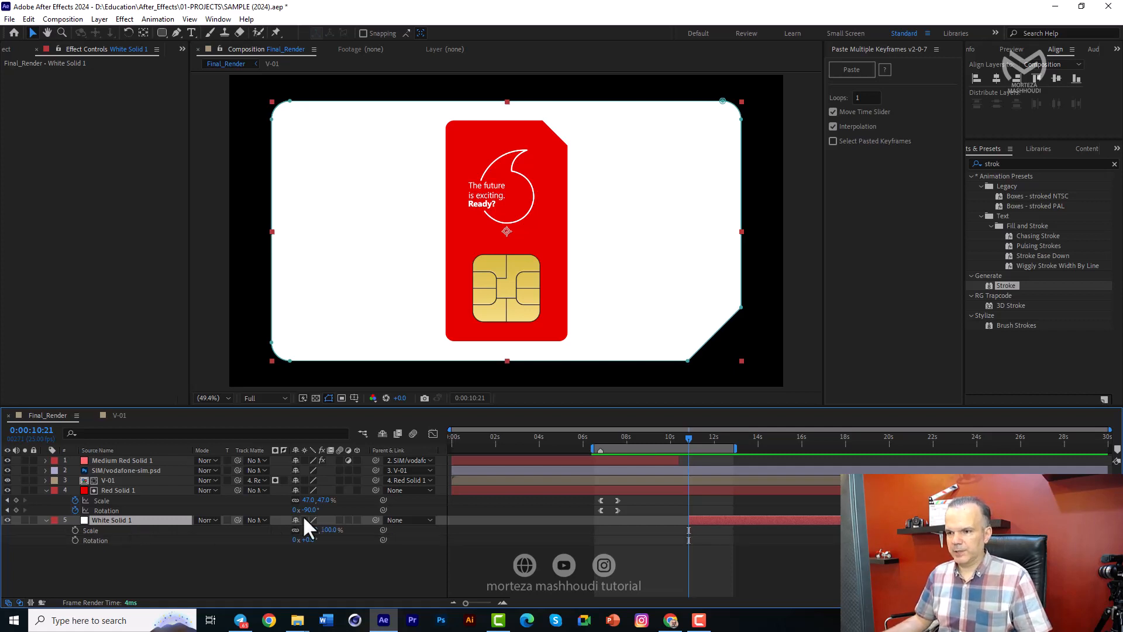
click(310, 540)
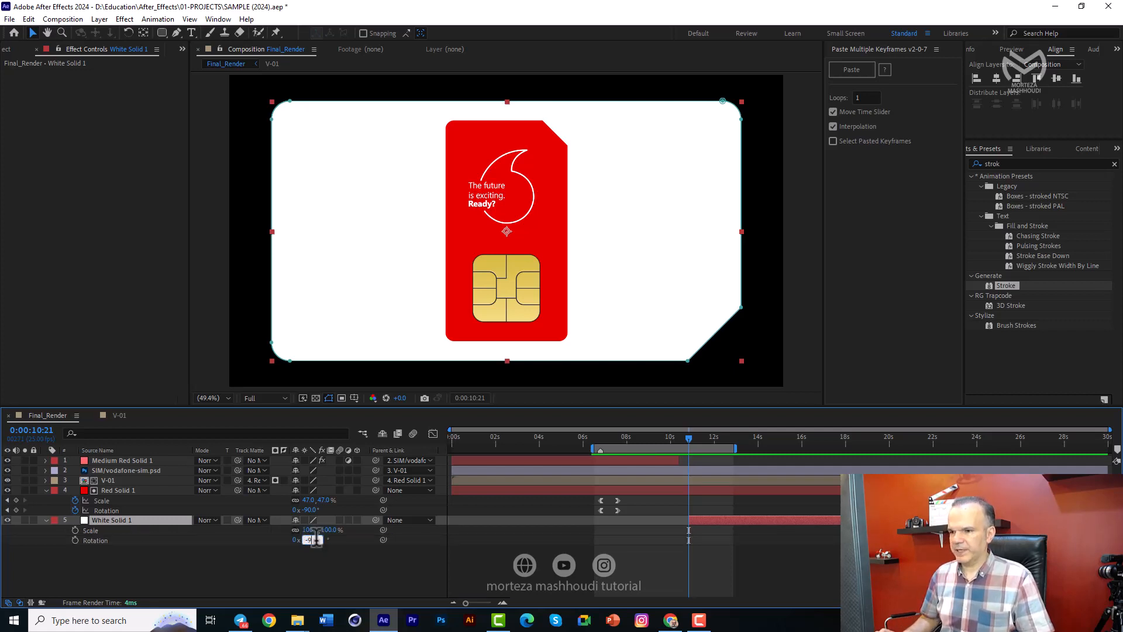
text(-90)
key(Return)
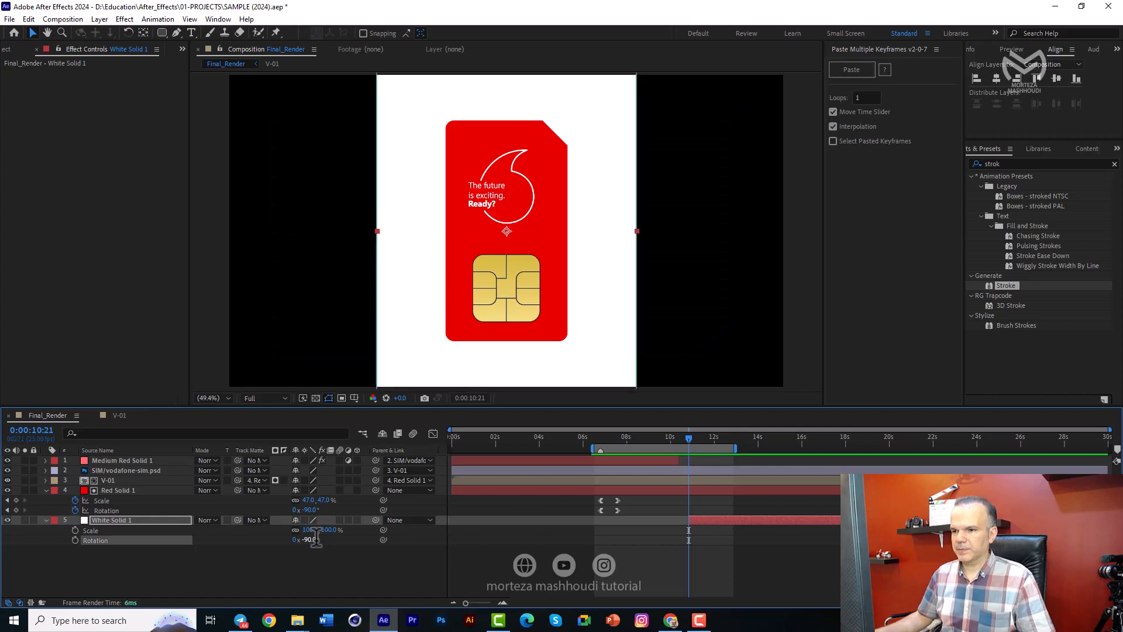
Step: Set White Solid 1's scale to 47% and check its fit by briefly hiding Red Solid 1
click(331, 530)
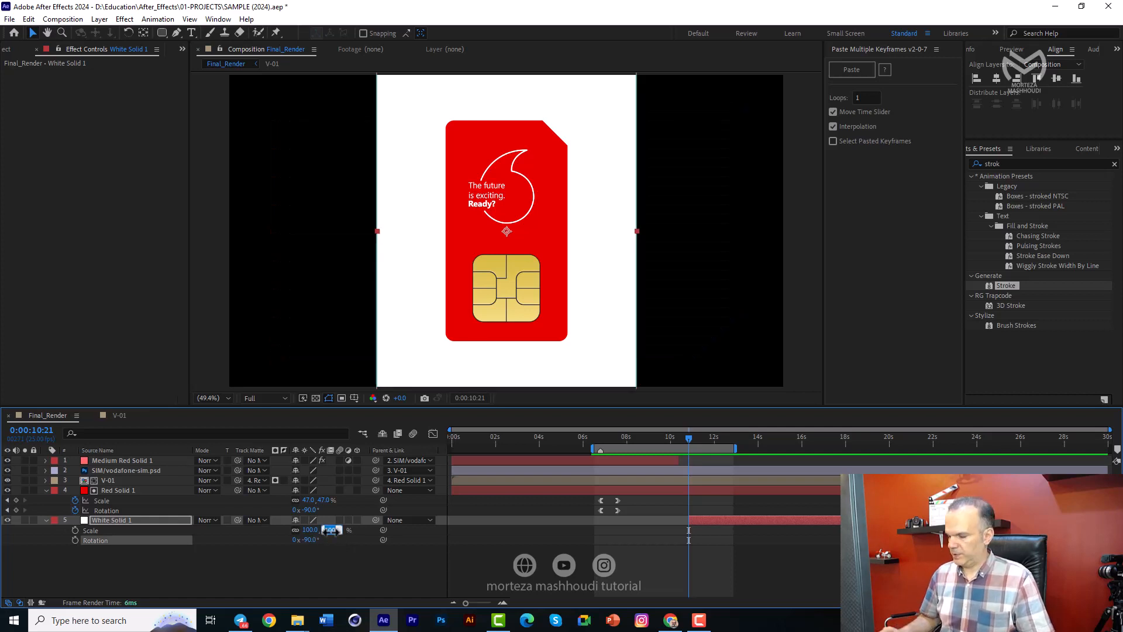
text(47)
key(Return)
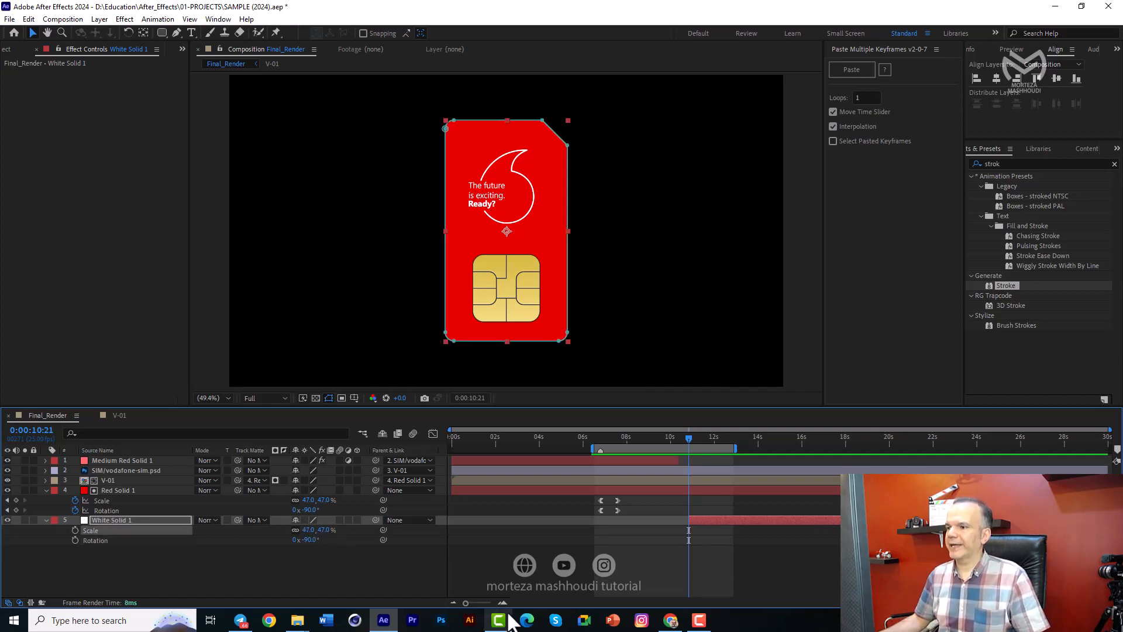
click(8, 490)
click(8, 490)
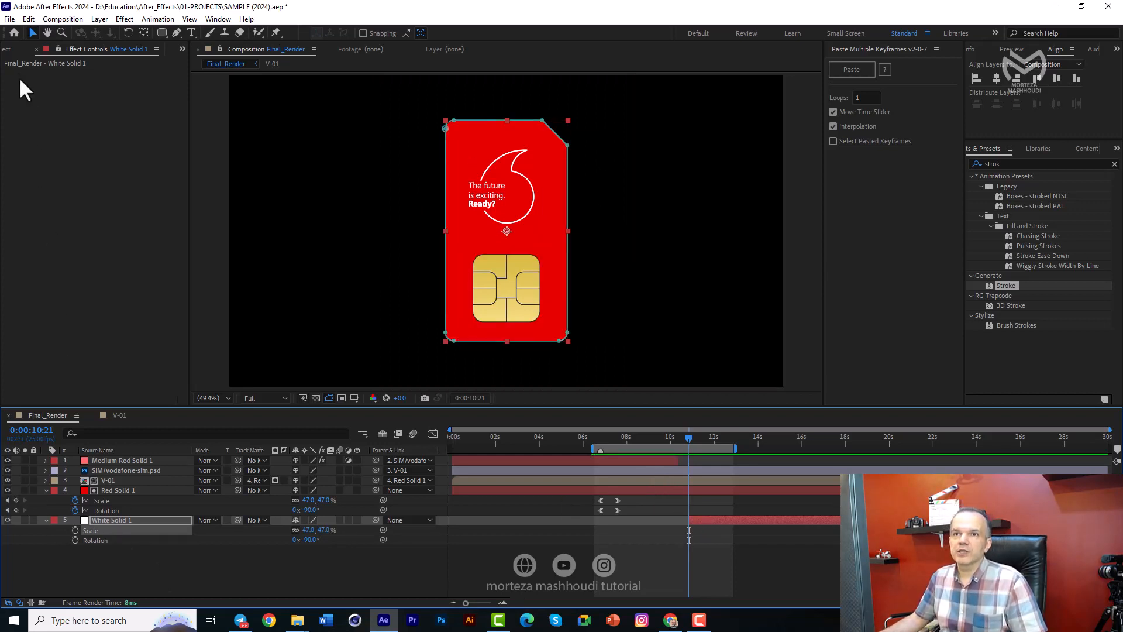
Step: Add Vodafone_Logo.png from the project above White Solid 1 and solo both layers
key(ctrl+0)
click(37, 232)
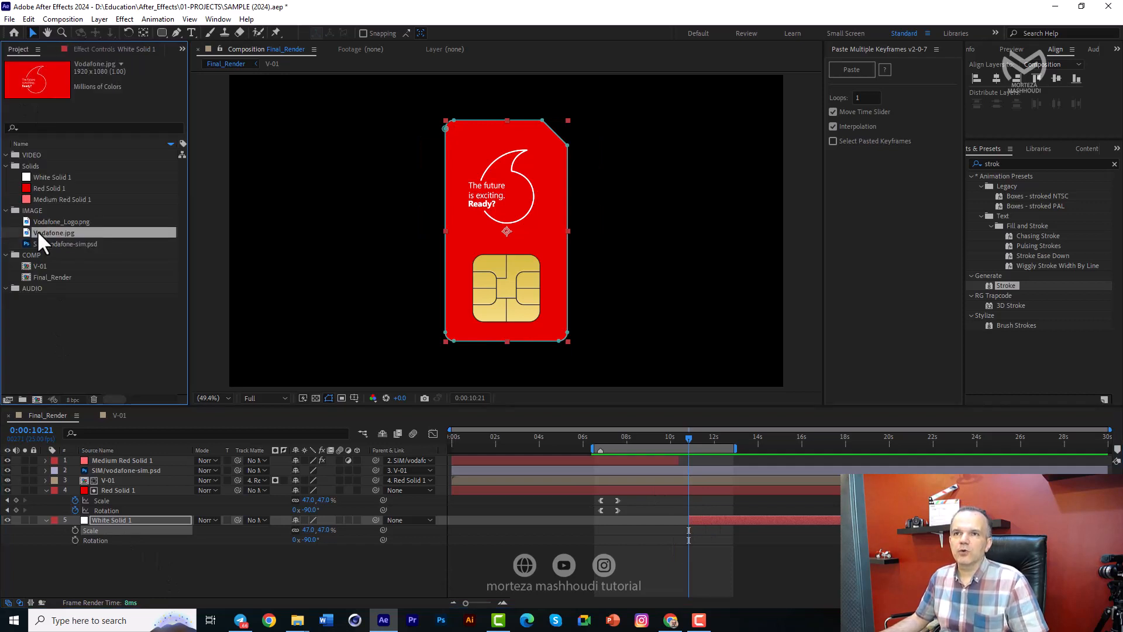
click(40, 220)
drag(40, 220, 129, 510)
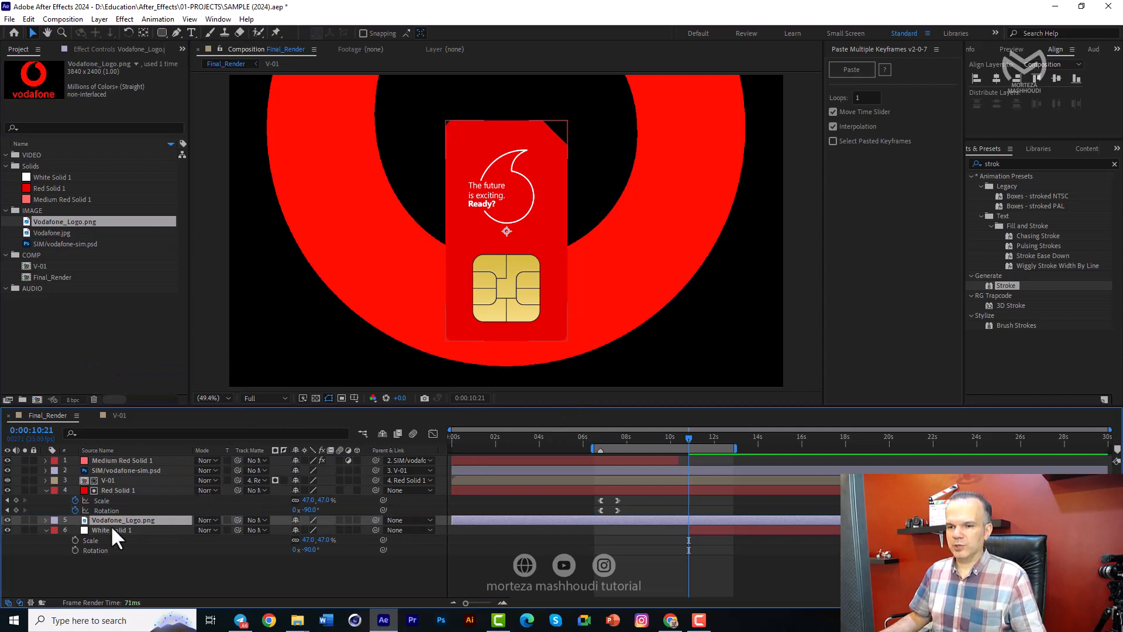
click(25, 530)
click(24, 520)
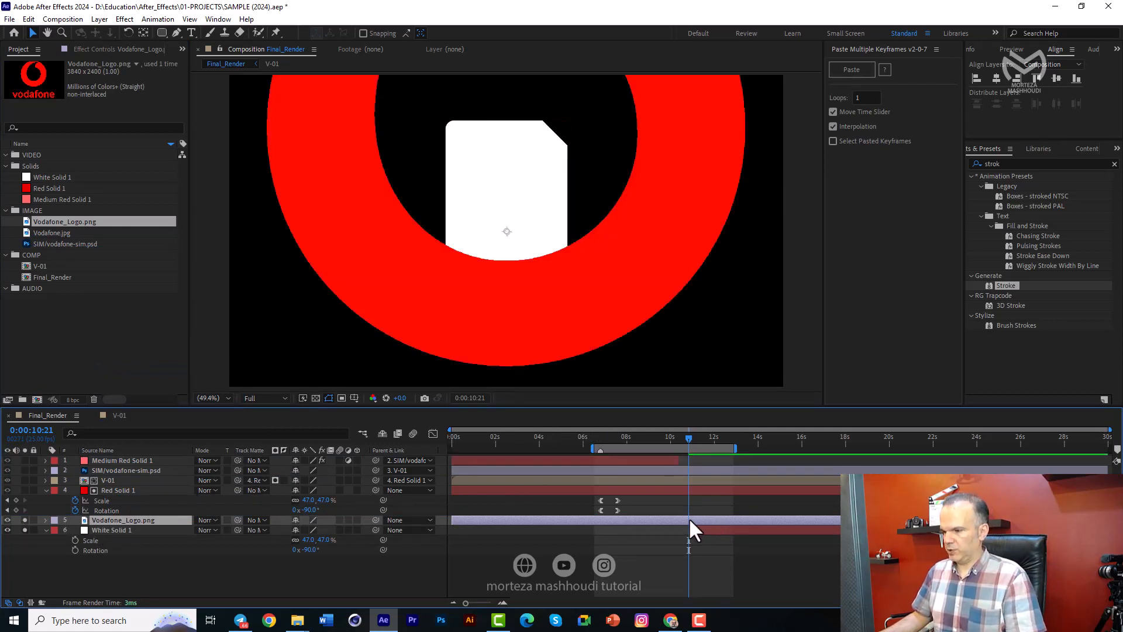
Step: Trim the start of the Vodafone_Logo.png layer to 0:00:10:21 and scale the logo down to 10%
key(alt+bracketleft)
key(s)
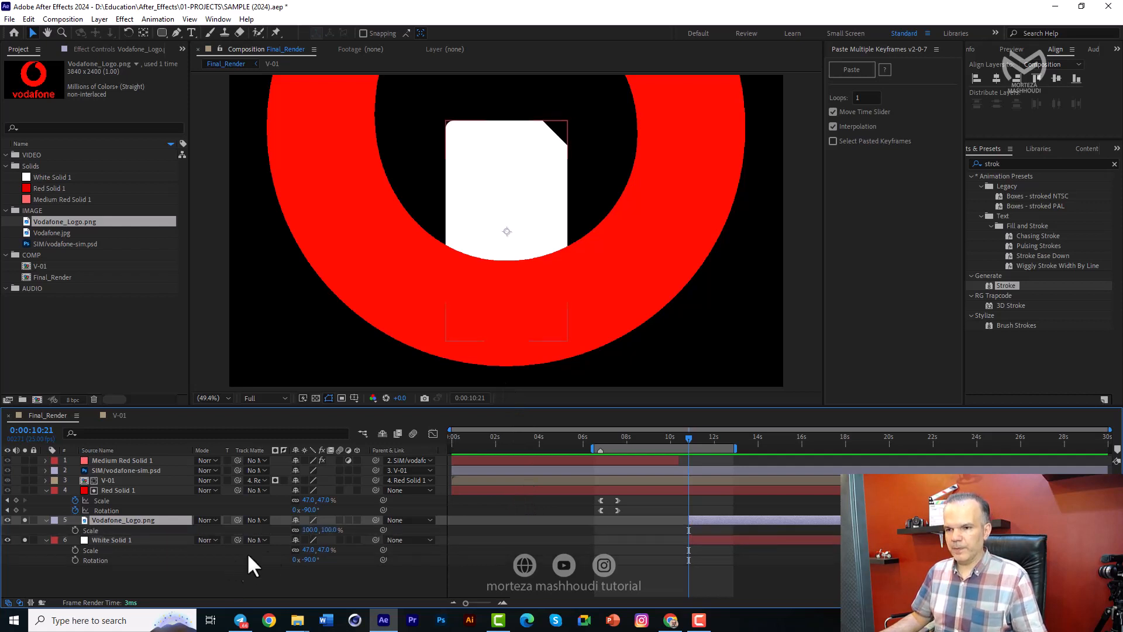
click(328, 530)
drag(328, 530, 281, 532)
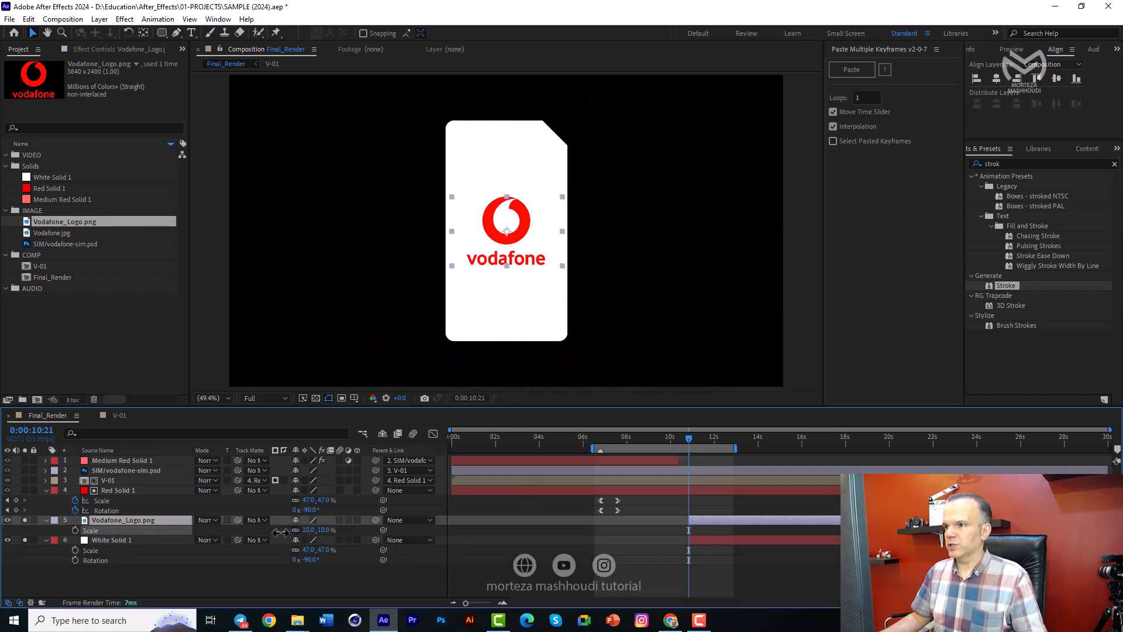
Step: Turn off the solo view and pre-compose Vodafone_Logo.png and White Solid 1 as Pre-comp 1, moving all attributes into it
click(24, 520)
click(47, 540)
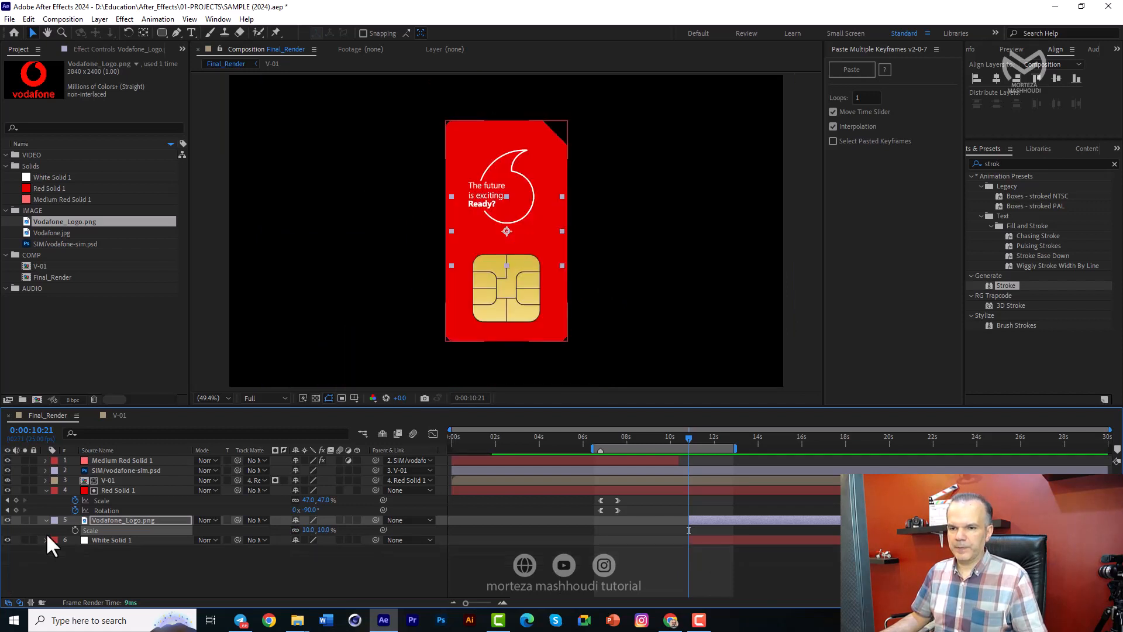
click(46, 520)
shift+click(109, 528)
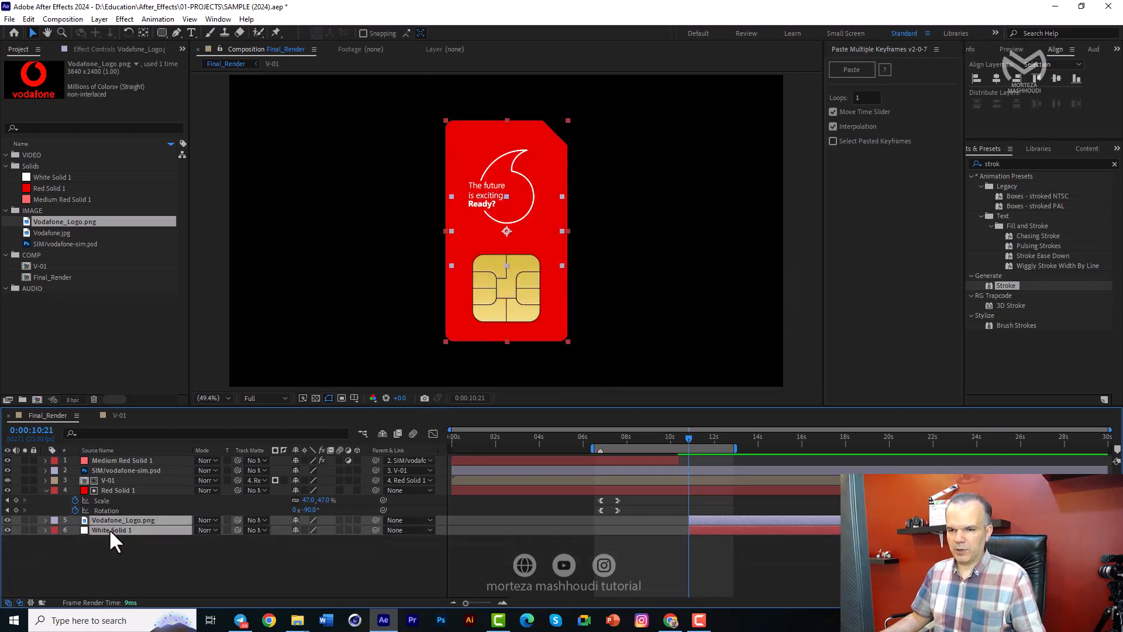
key(ctrl+shift+c)
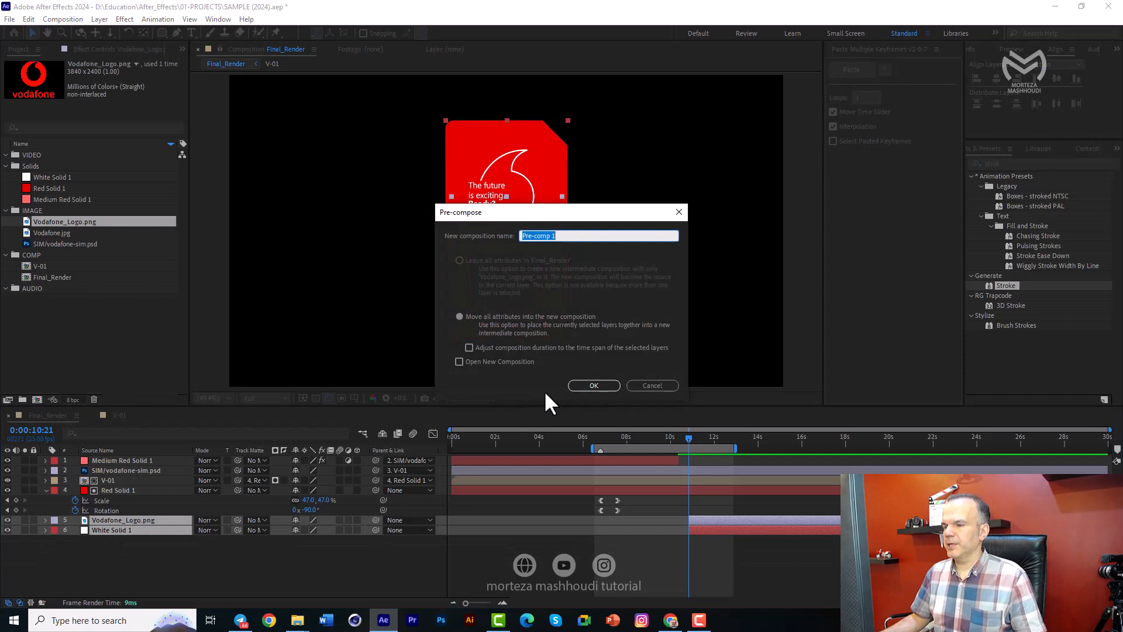
click(592, 386)
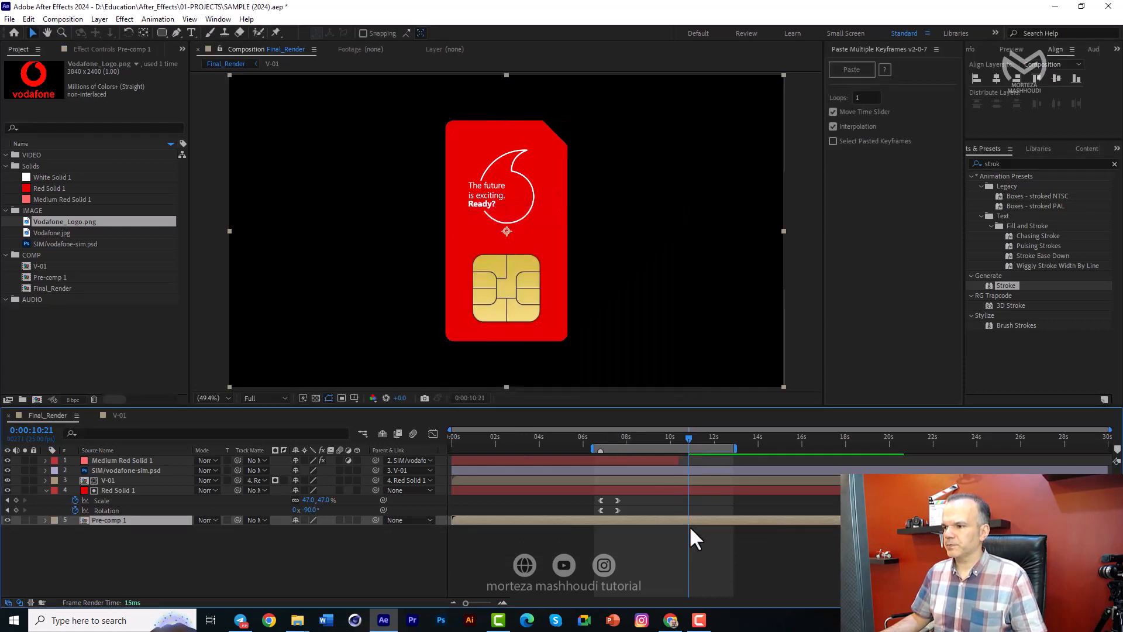
Step: In Pre-comp 1, extend the start of both layers back to 0:00:00:00, and return to the Final_Render composition
double_click(662, 519)
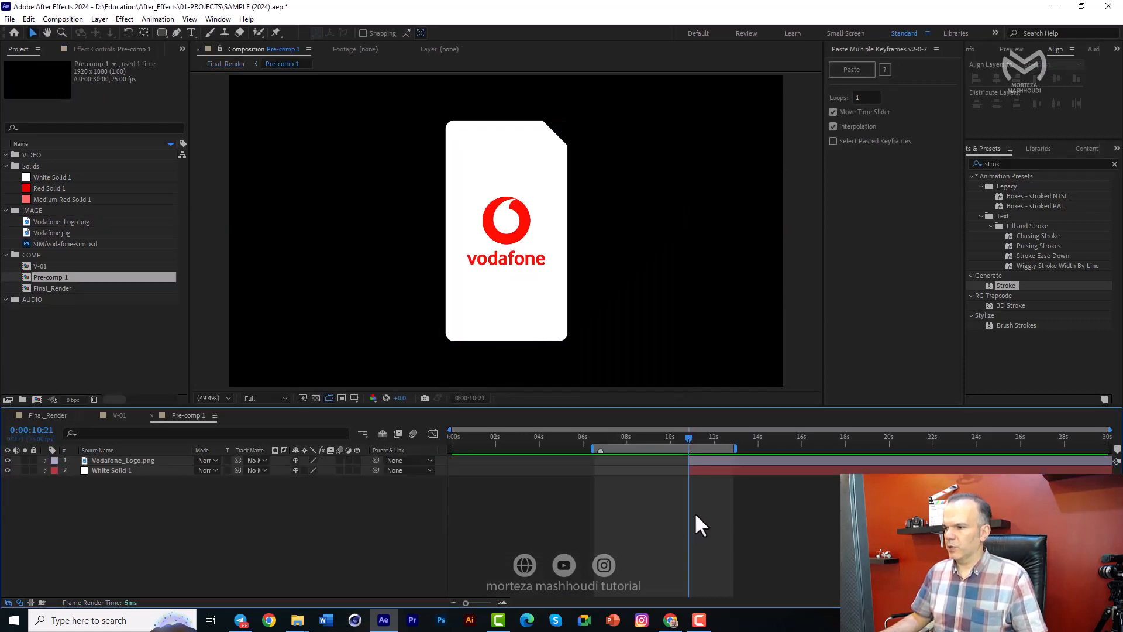
key(Home)
key(ctrl+a)
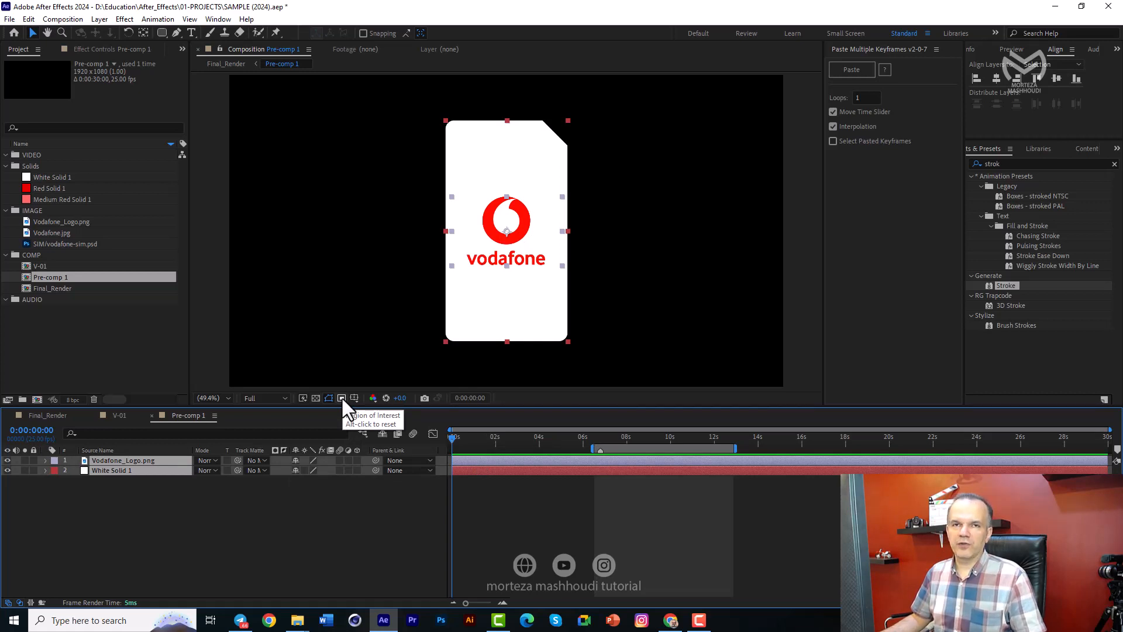
click(118, 414)
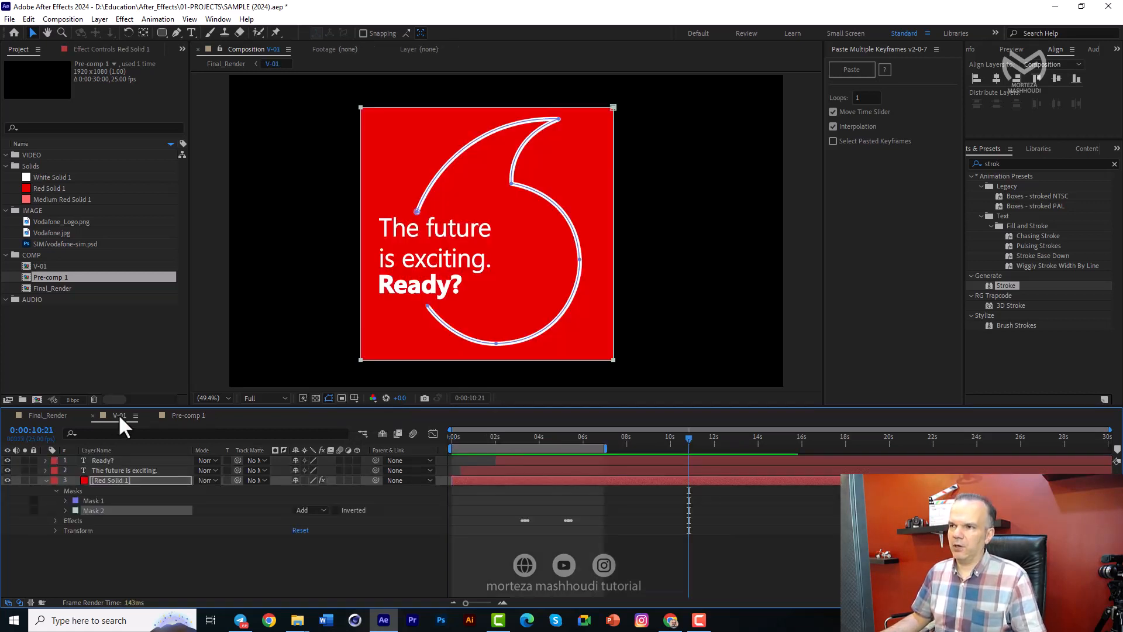
click(57, 416)
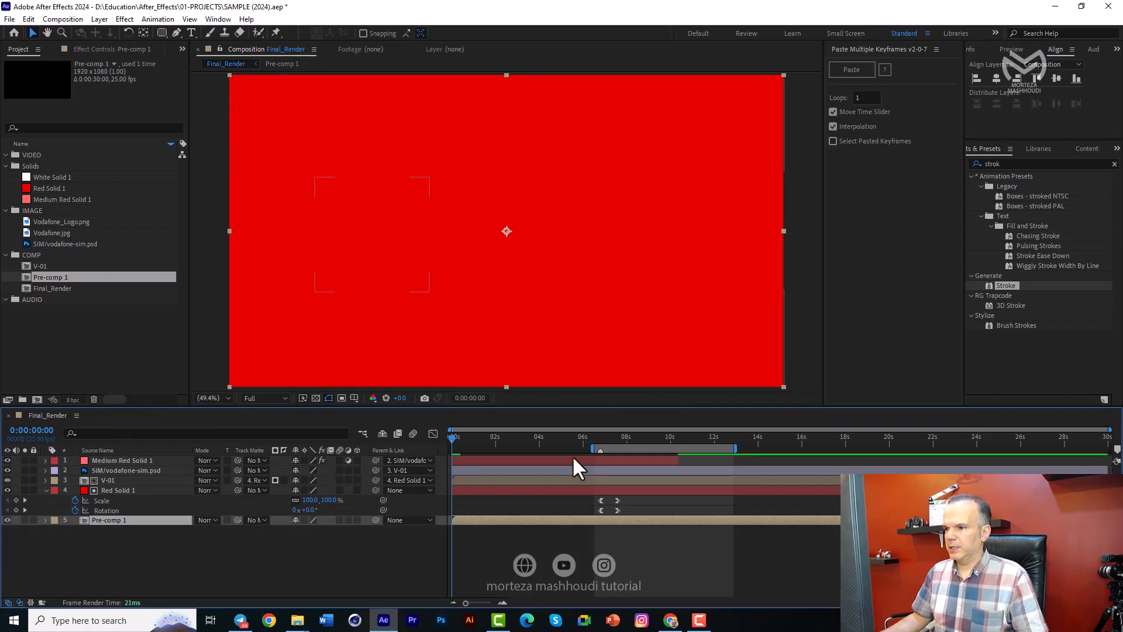
Step: Move the work area's start to the beginning of Final_Render and preview the animation up to 0:00:10:00
drag(593, 448, 453, 449)
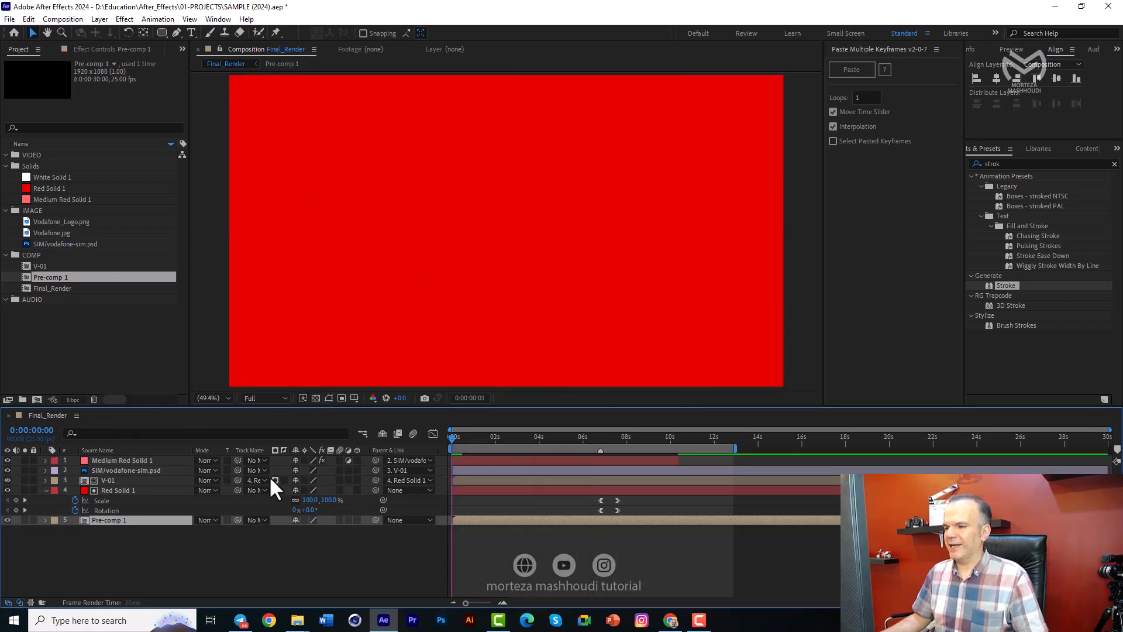
key(space)
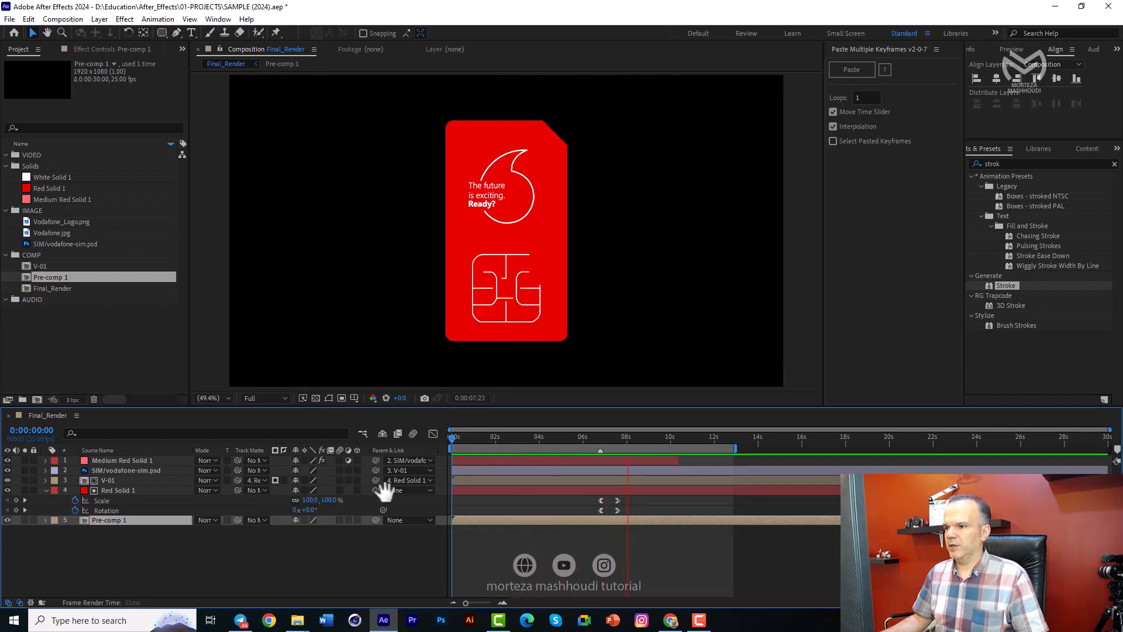
key(space)
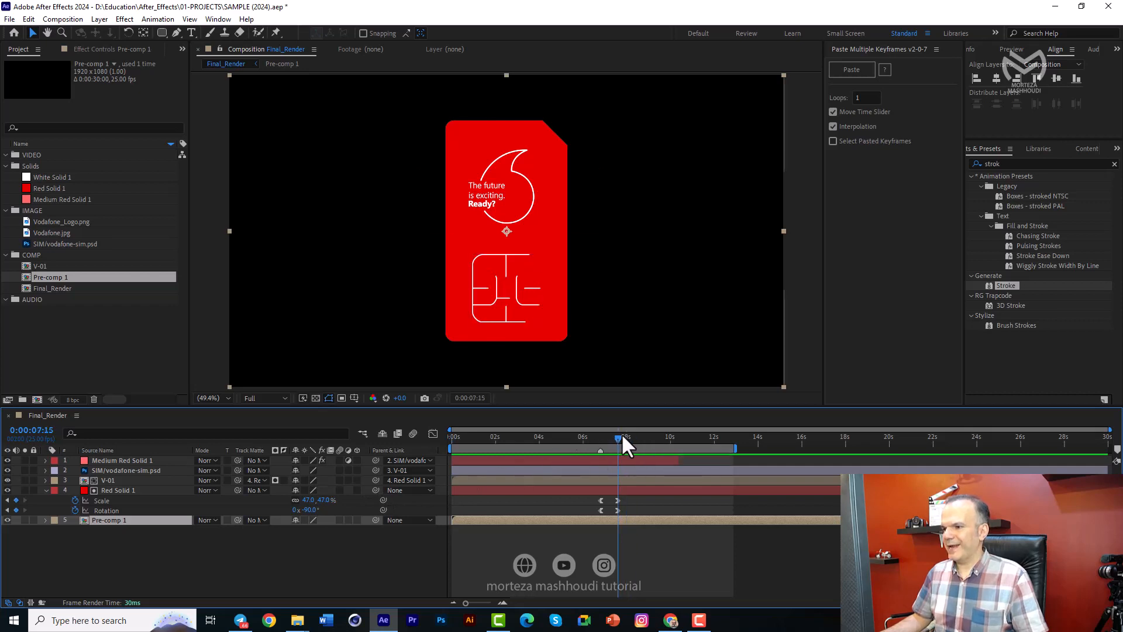
drag(619, 441, 673, 460)
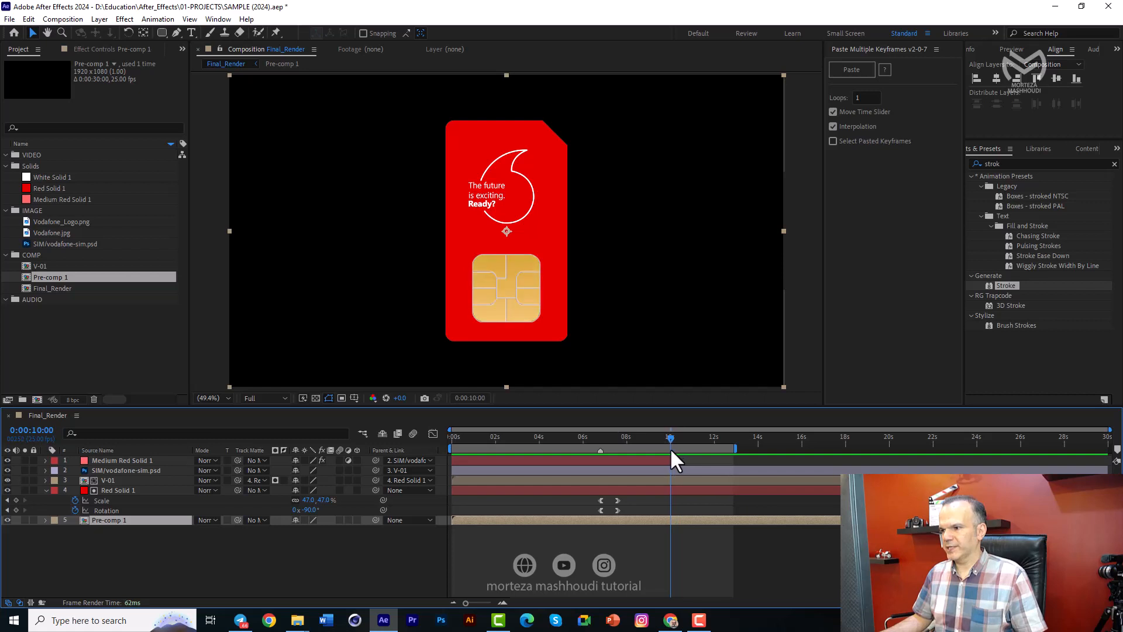
Step: Trim the start of the Pre-comp 1 layer to 0:00:10:00 and collapse the properties of Red Solid 1
key(alt+bracketleft)
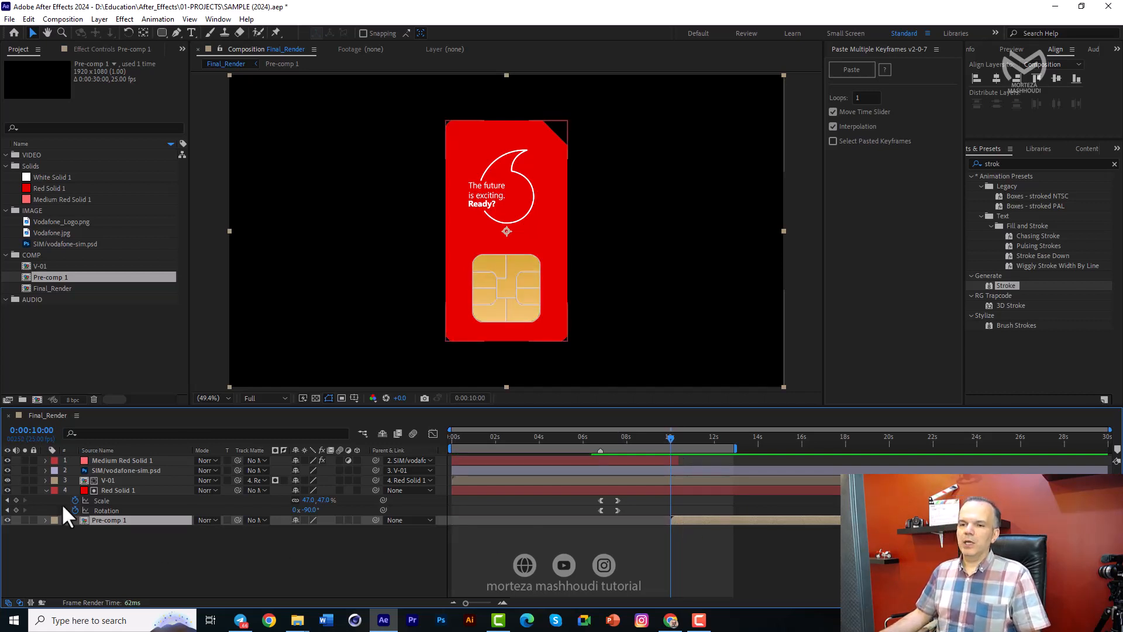
click(46, 491)
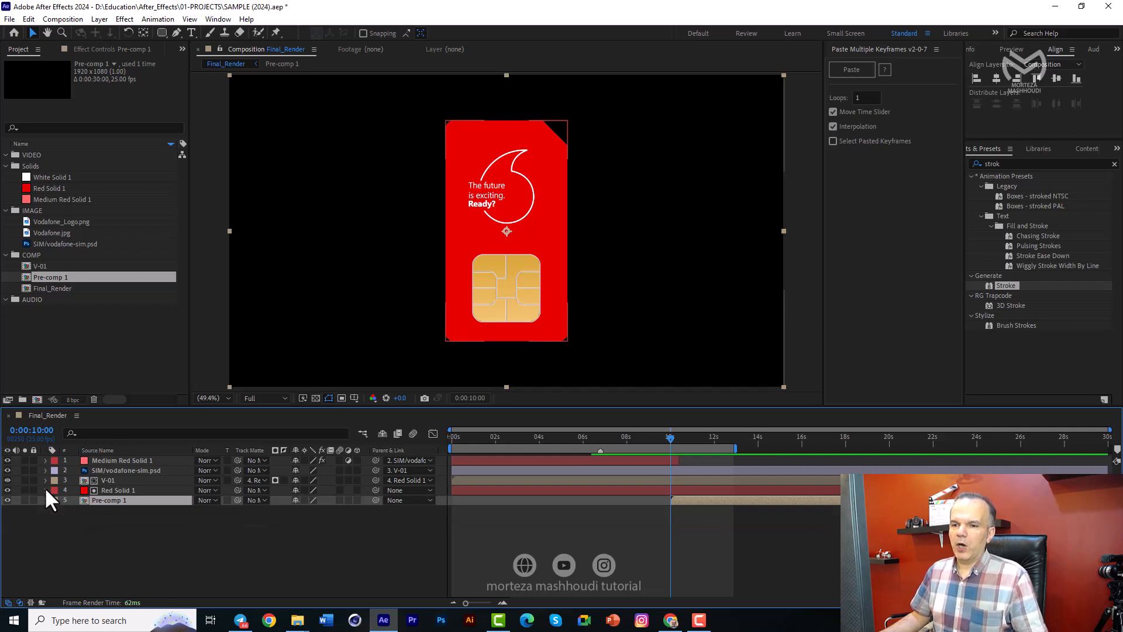
click(109, 490)
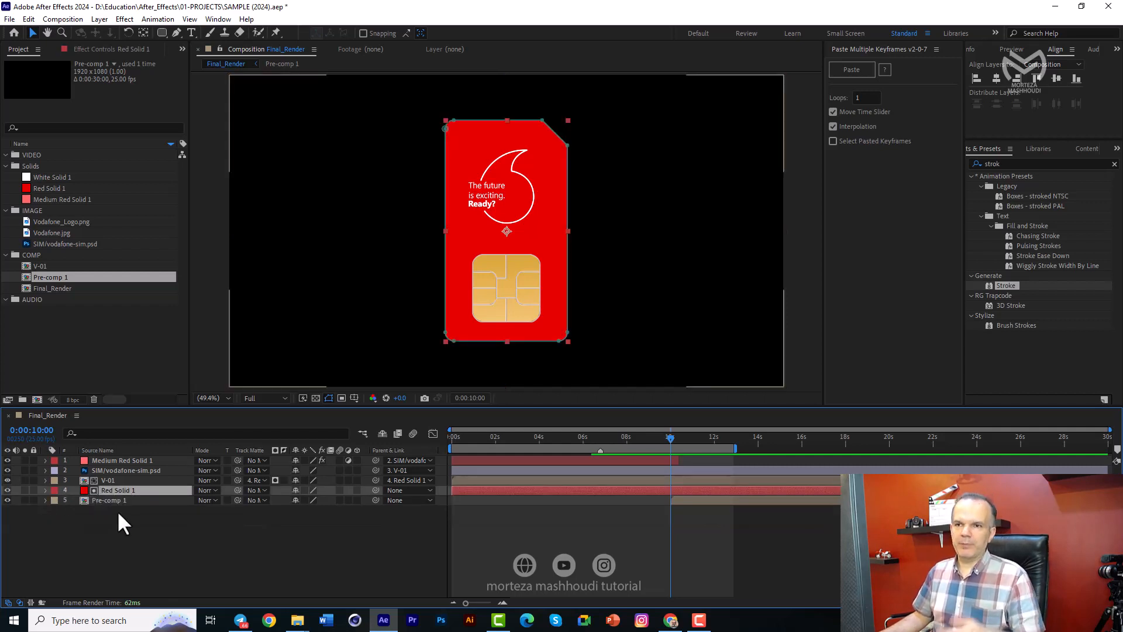
click(132, 544)
key(ctrl+y)
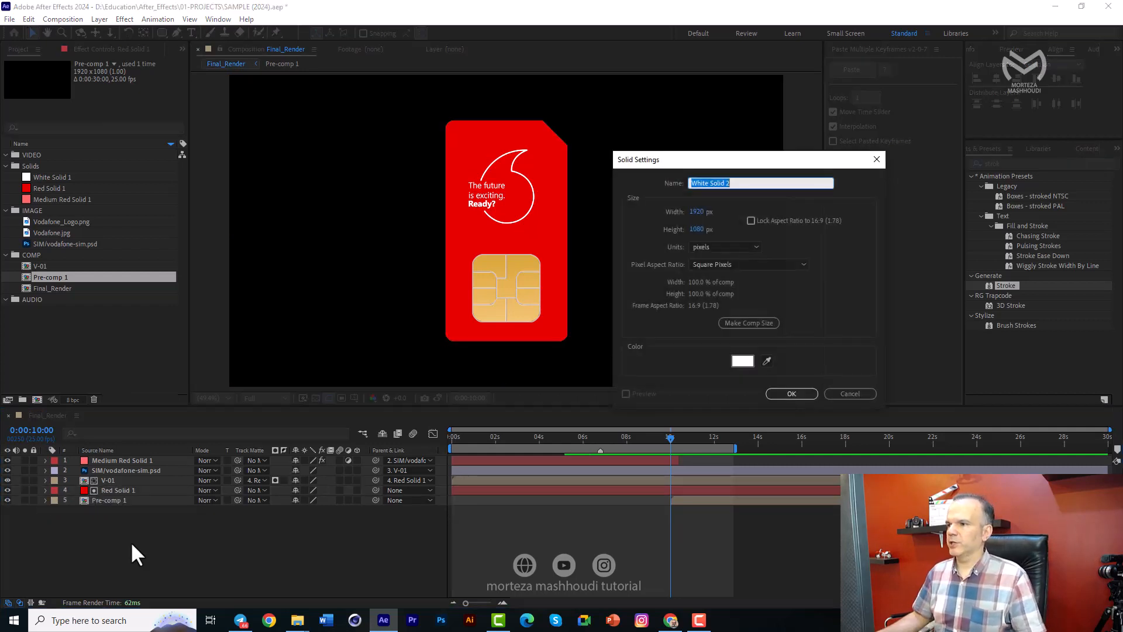
click(842, 393)
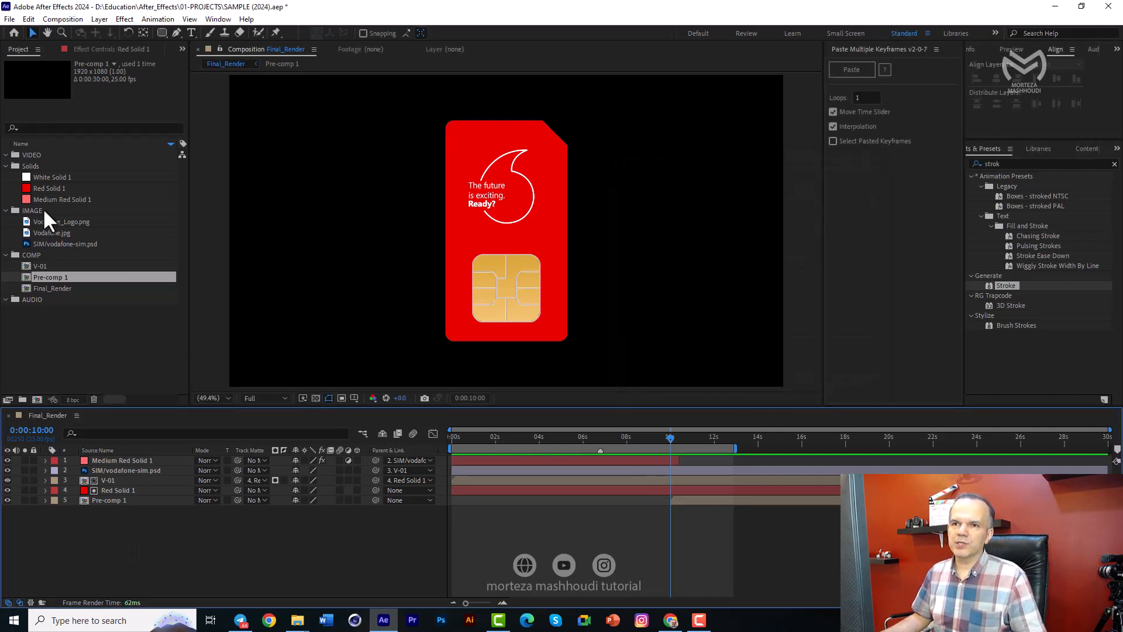
Step: Add White Solid 1 beneath all layers in Final_Render as a background and apply the Gradient Ramp effect to it
click(48, 188)
drag(49, 177, 97, 517)
drag(1008, 164, 956, 171)
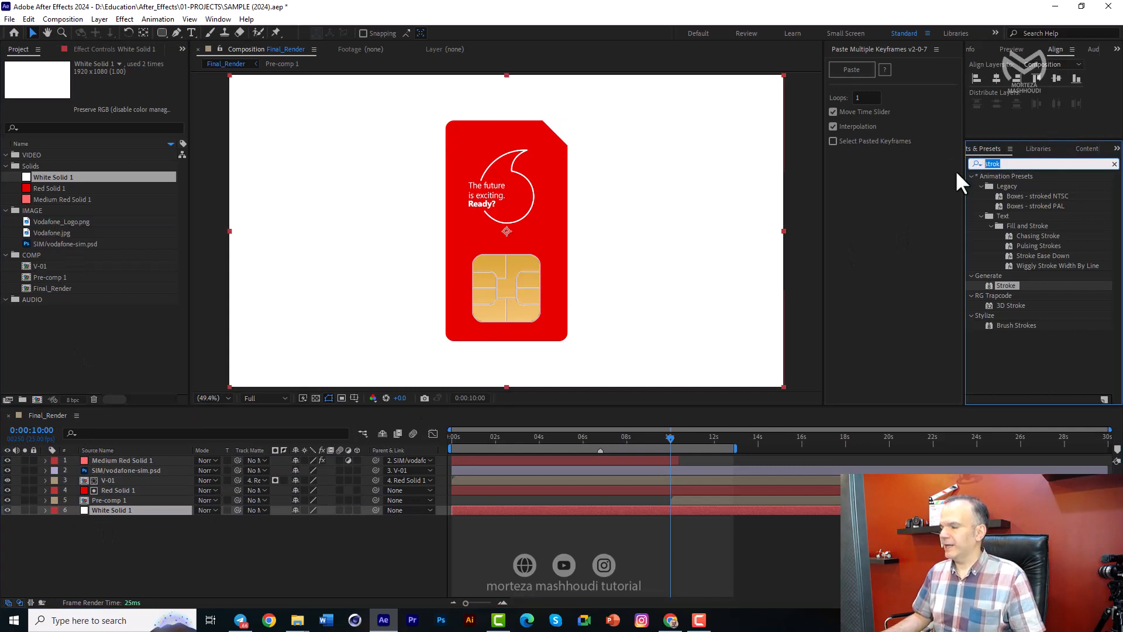
text(ramp)
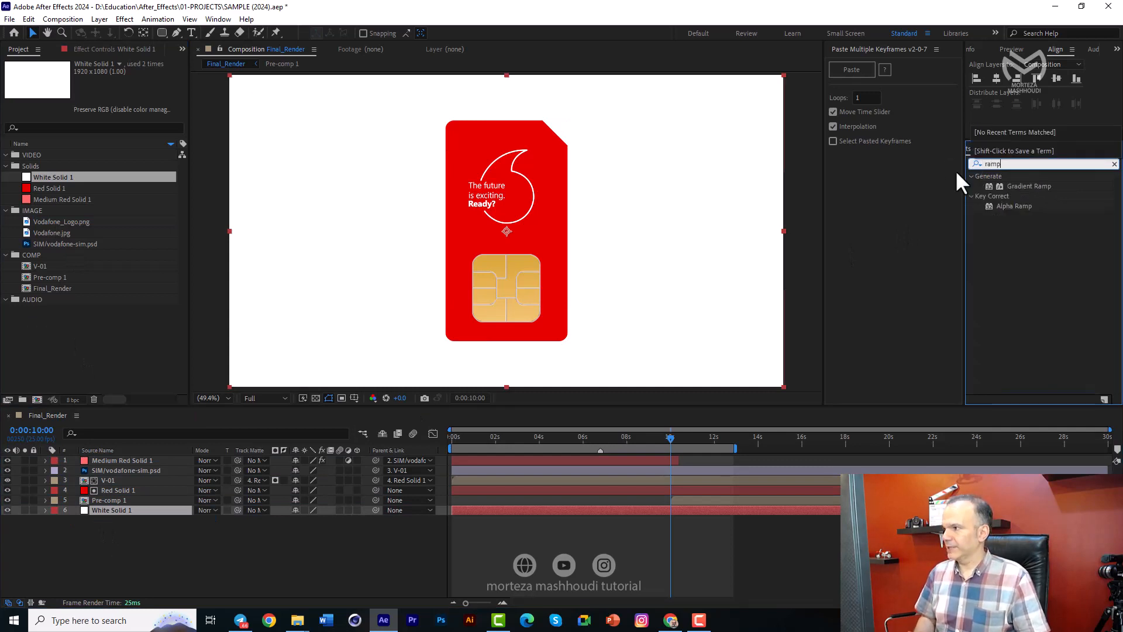
double_click(1017, 186)
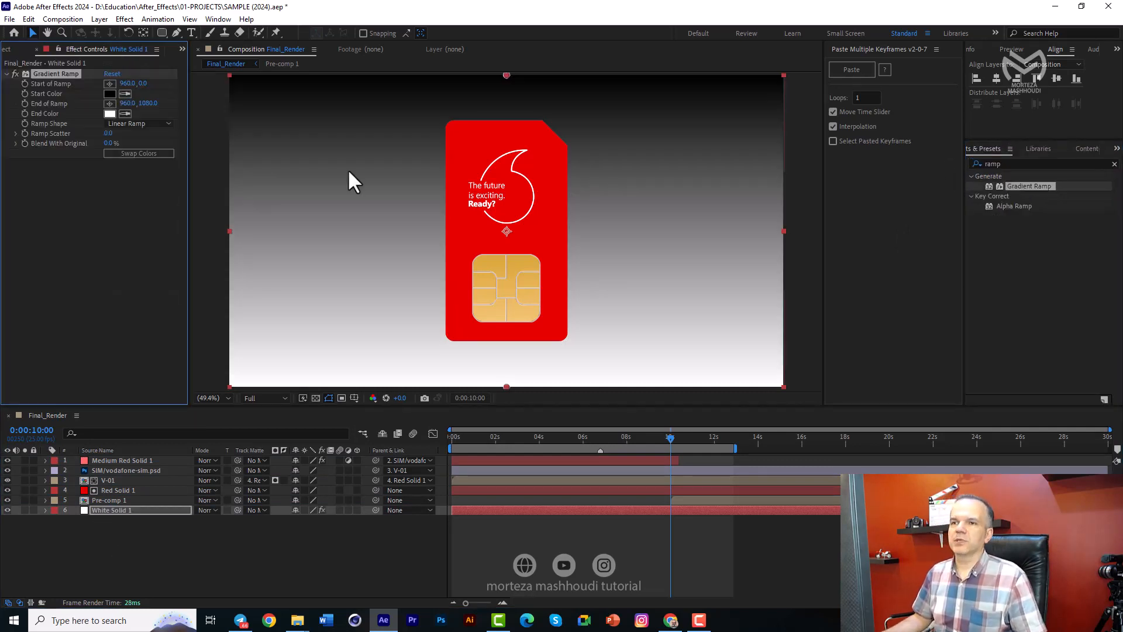
Step: Change the Gradient Ramp's end color to a medium grey and its ramp shape to Radial Ramp
click(113, 113)
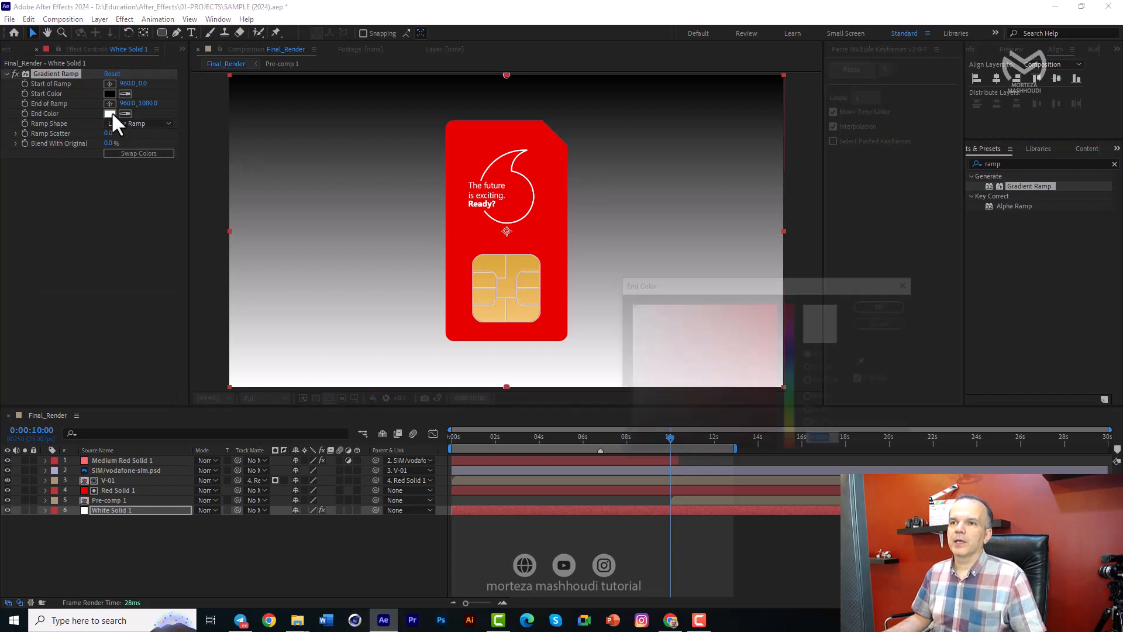
mouse_move(629, 306)
mouse_down()
mouse_move(619, 367)
mouse_move(649, 353)
mouse_up()
click(884, 305)
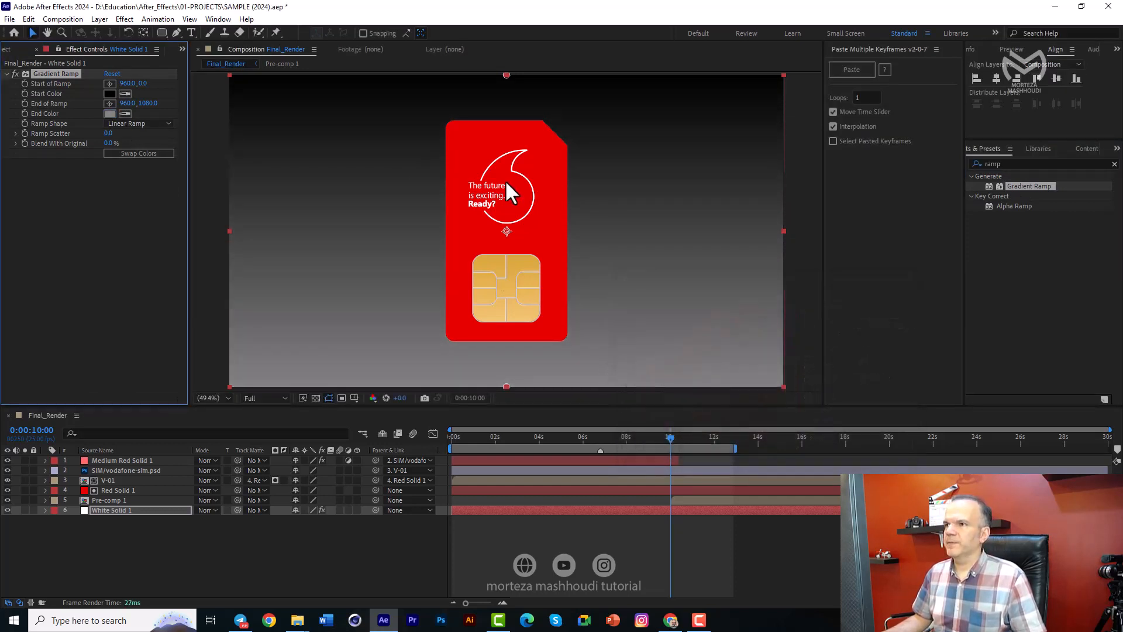
click(153, 125)
click(143, 150)
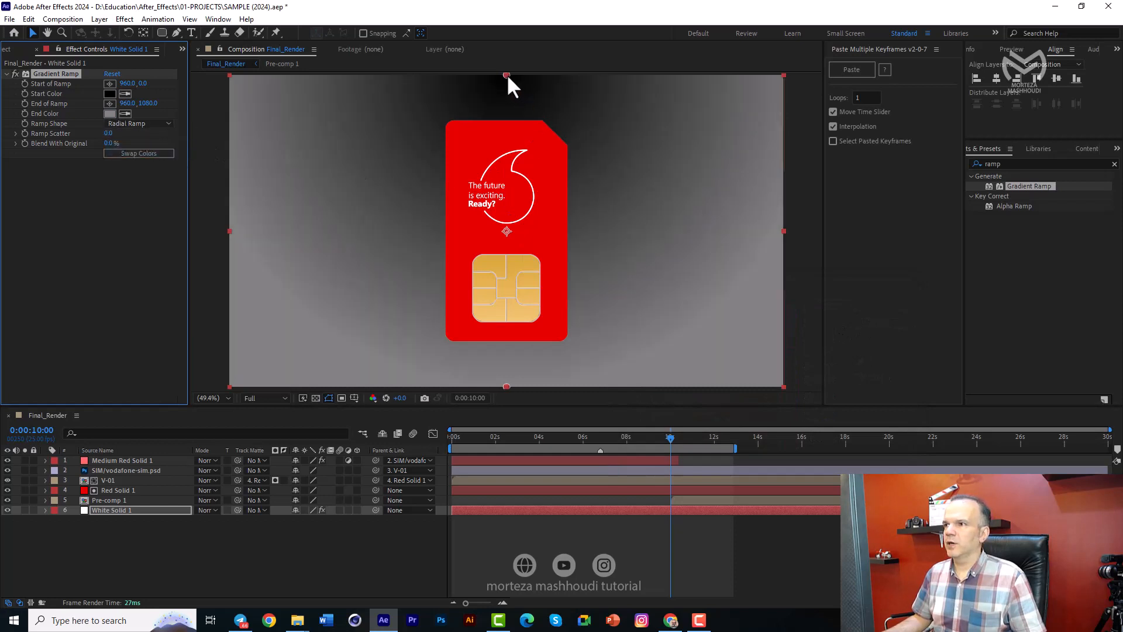
Step: Move the ramp's start to the frame centre at 960, 539 and its end beyond the lower-right corner, at about 2987, 1570
drag(507, 75, 502, 230)
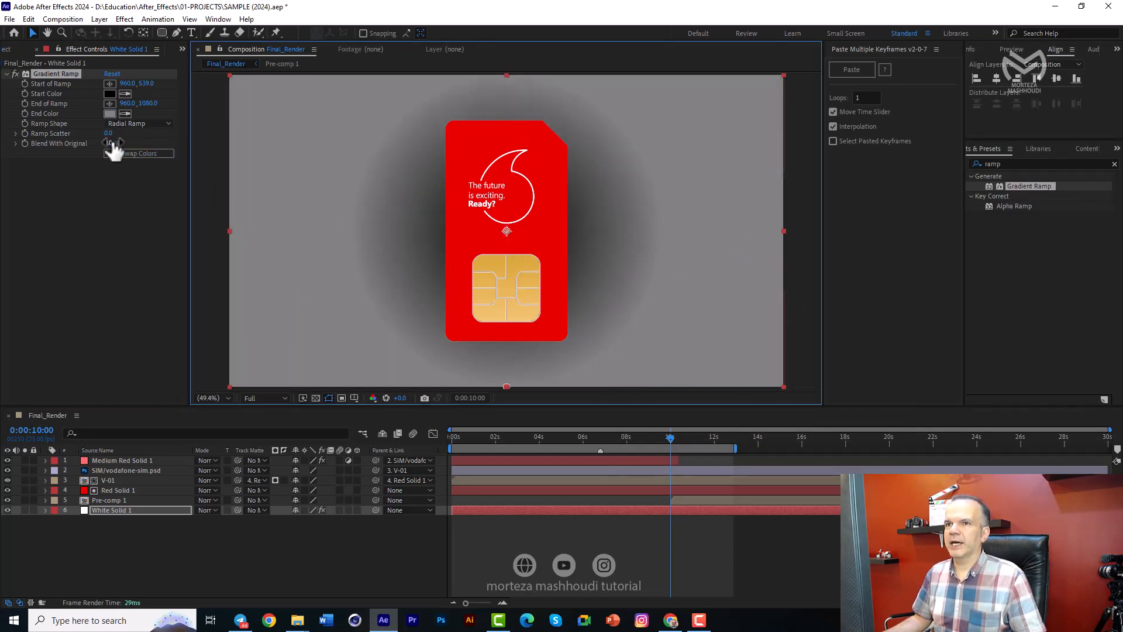
click(109, 103)
drag(780, 383, 1092, 529)
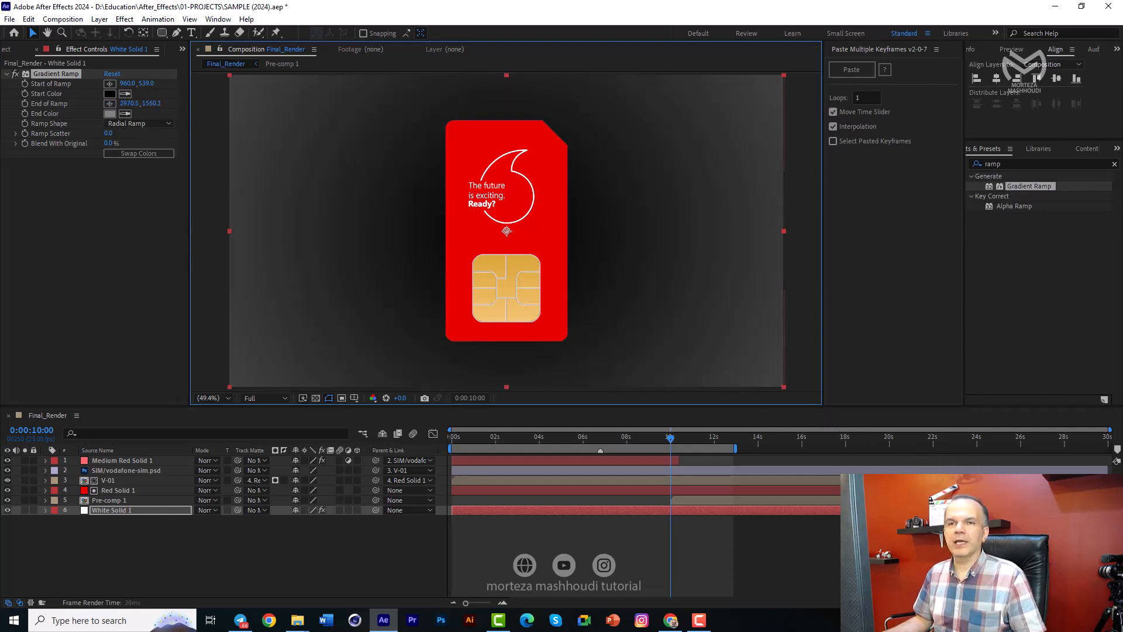
Step: Preview the card animation over the gradient background and move the current time to 0:00:10:17
key(space)
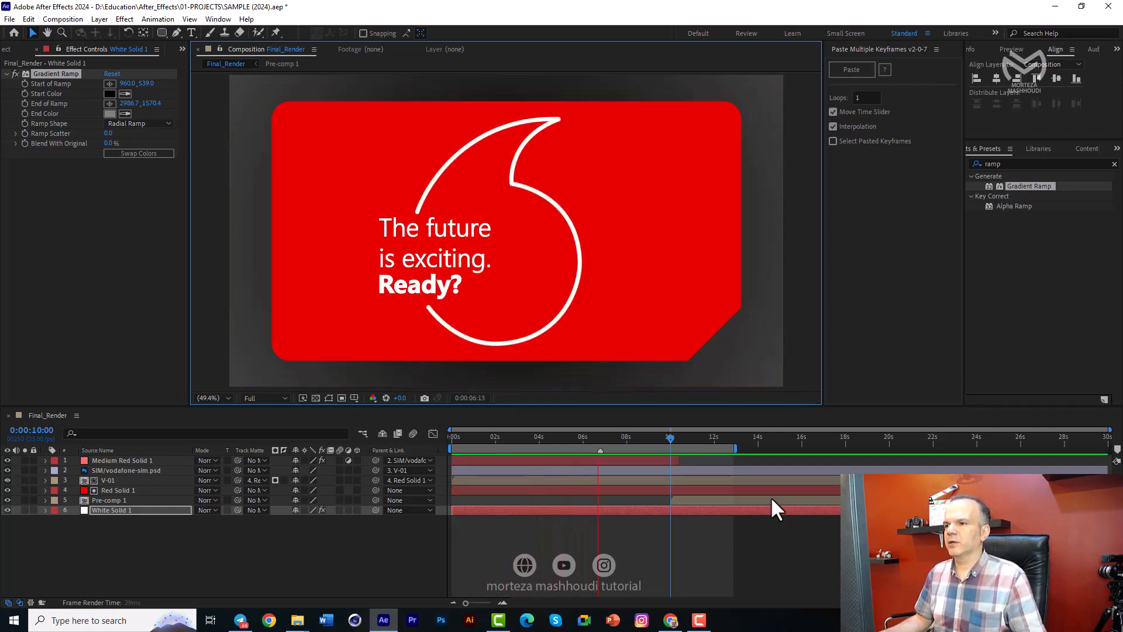
key(space)
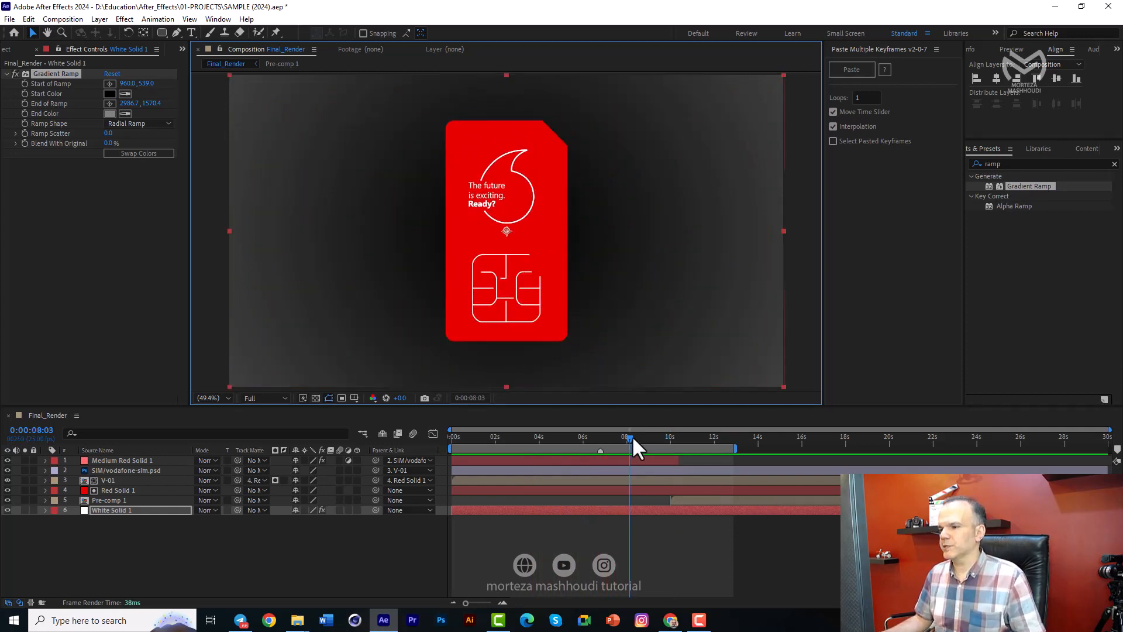
click(651, 444)
drag(651, 447, 685, 456)
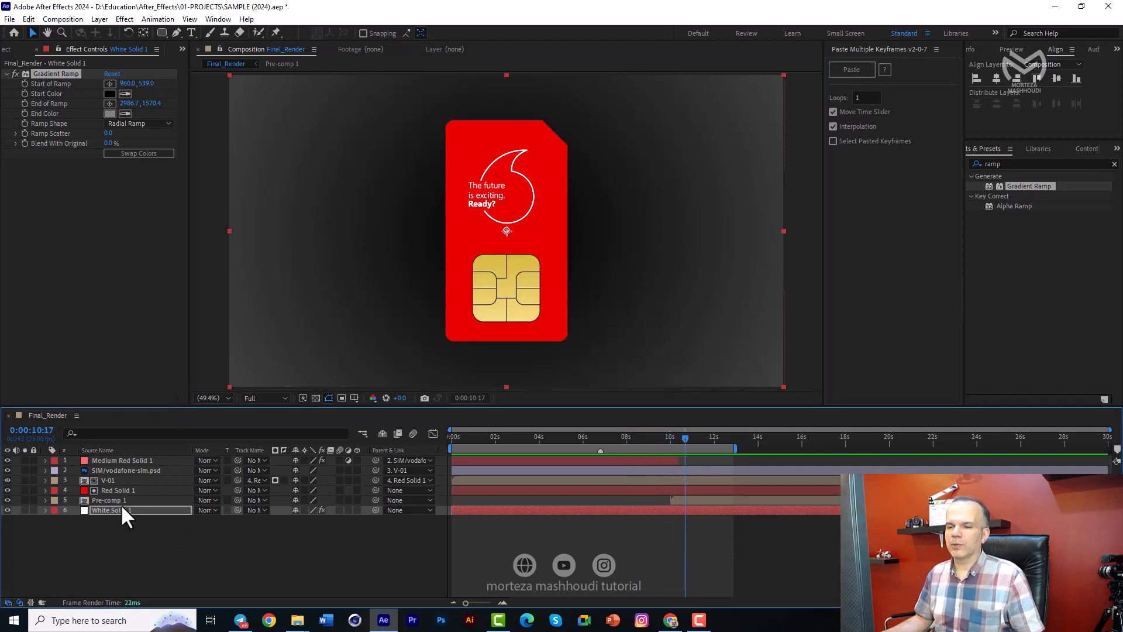
Step: Pre-compose Red Solid 1, V-01, SIM/vodafone-sim.psd and Medium Red Solid 1 as V-01, moving all attributes into the new composition
click(111, 490)
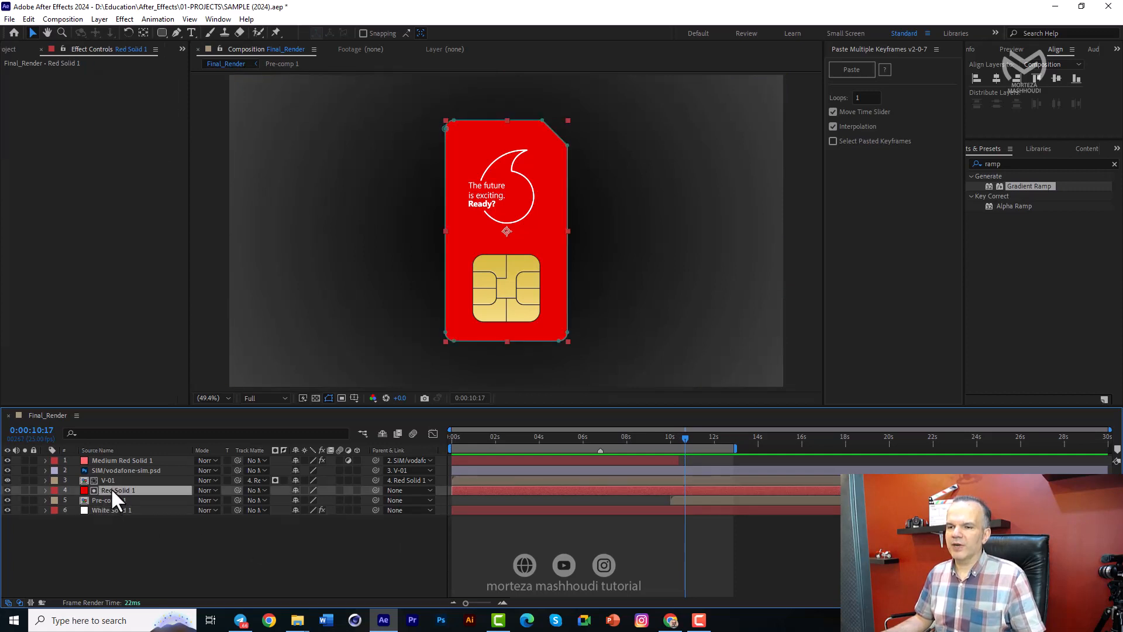
shift+click(111, 481)
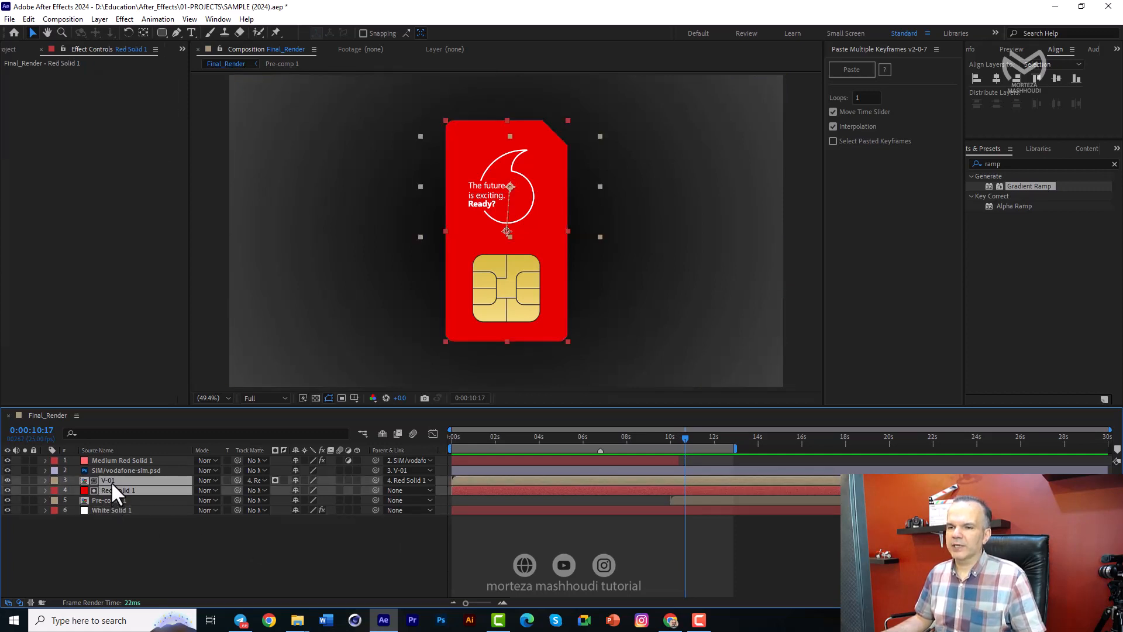
shift+click(111, 472)
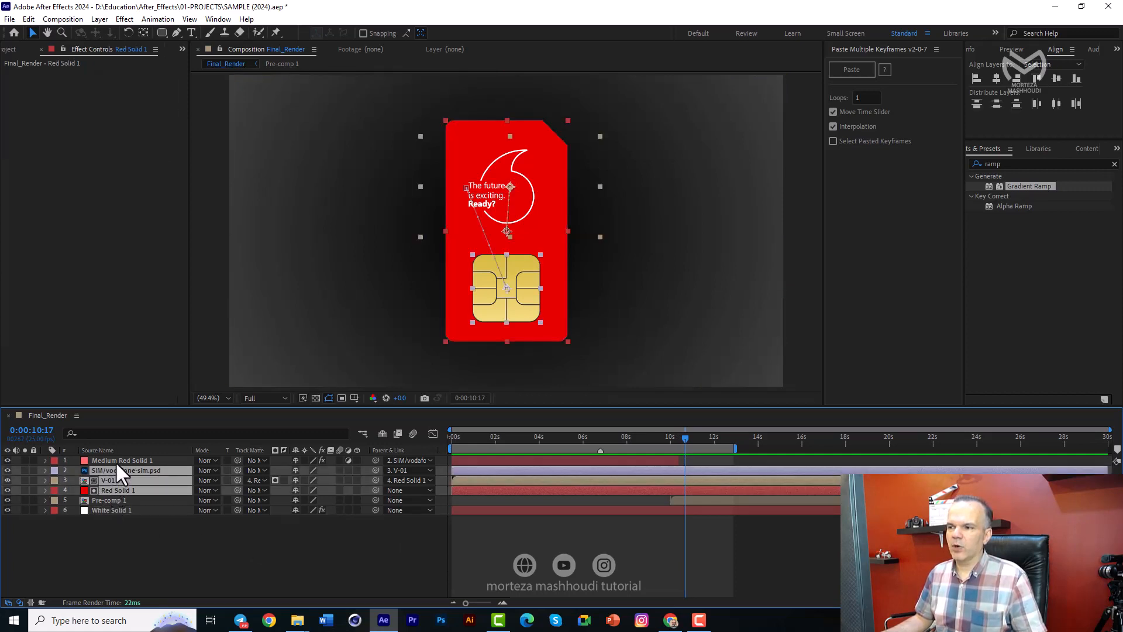
shift+click(115, 461)
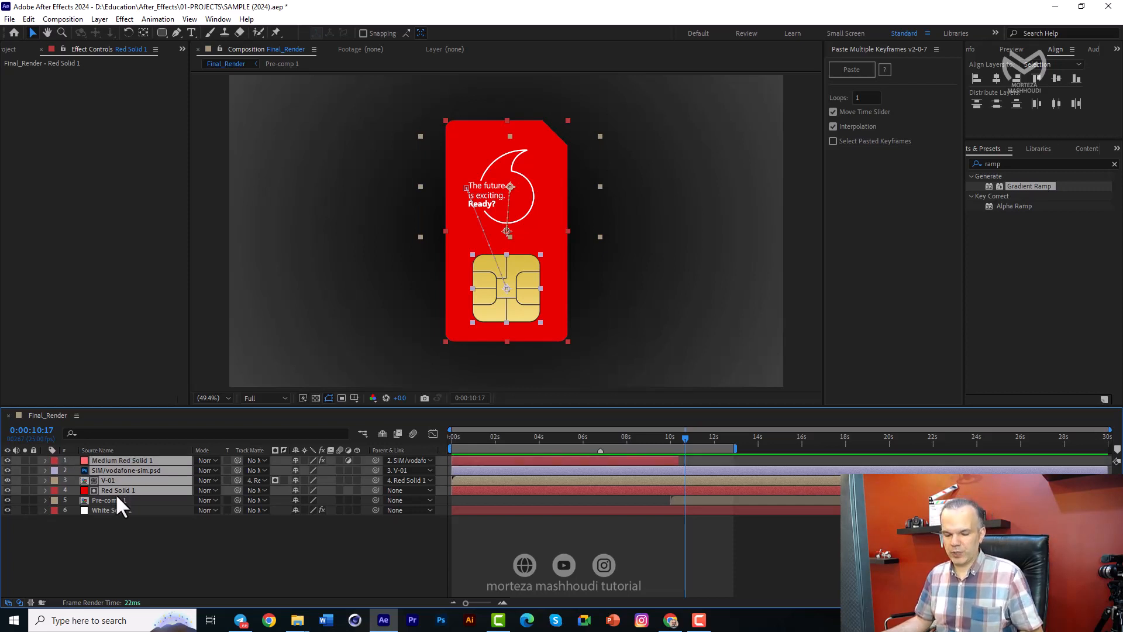
key(ctrl+shift+c)
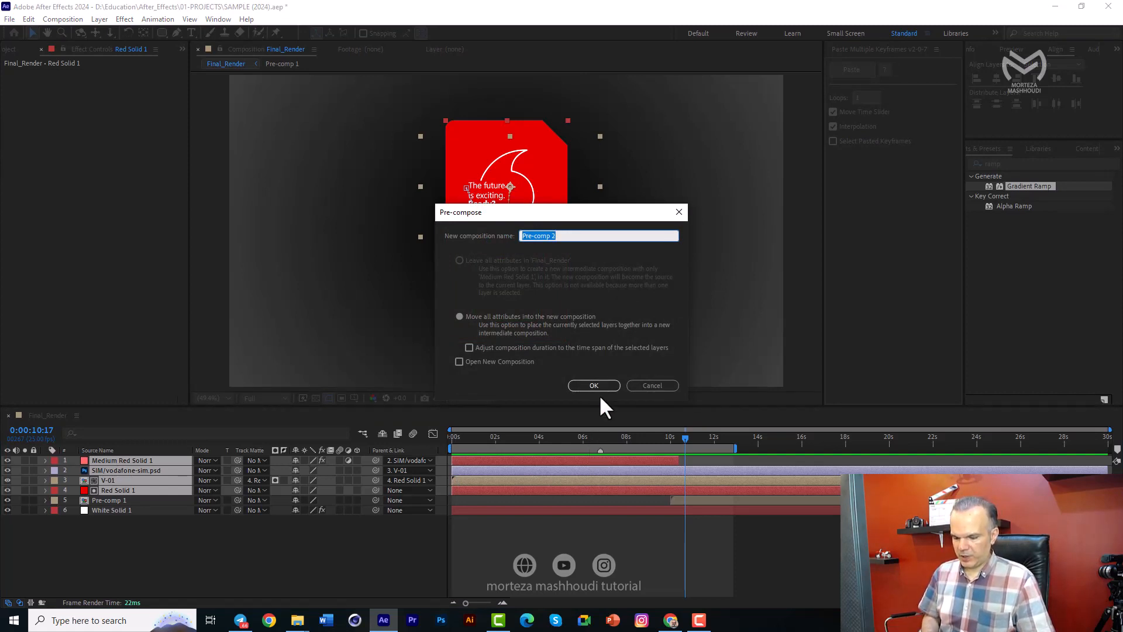
text(V-01)
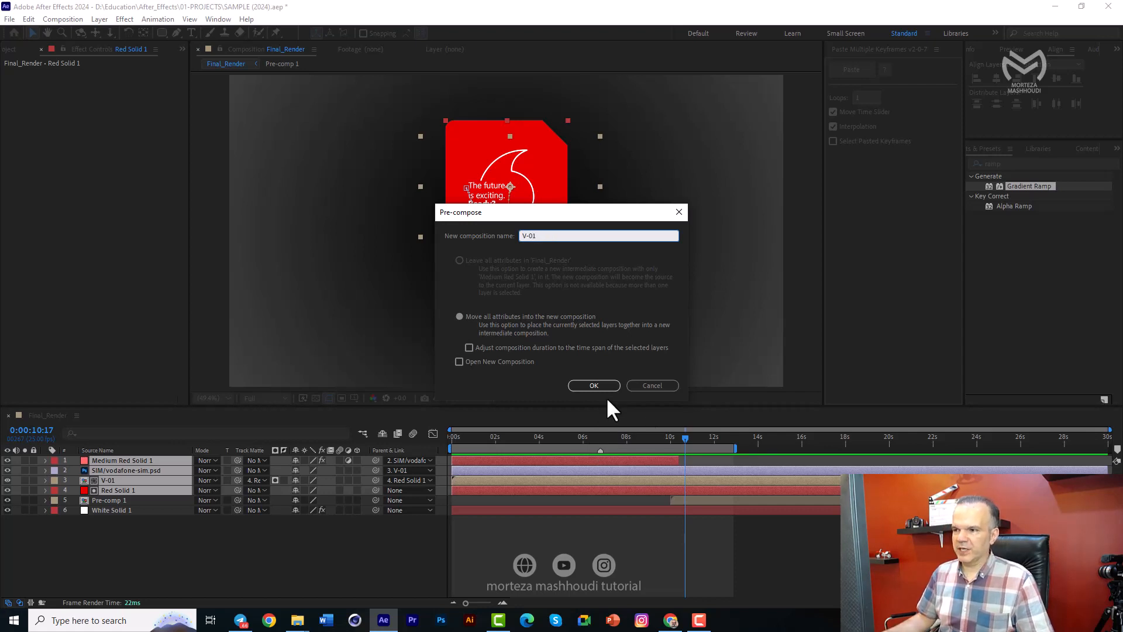
click(594, 385)
Step: Rename the Pre-comp 1 layer as V-02
click(108, 470)
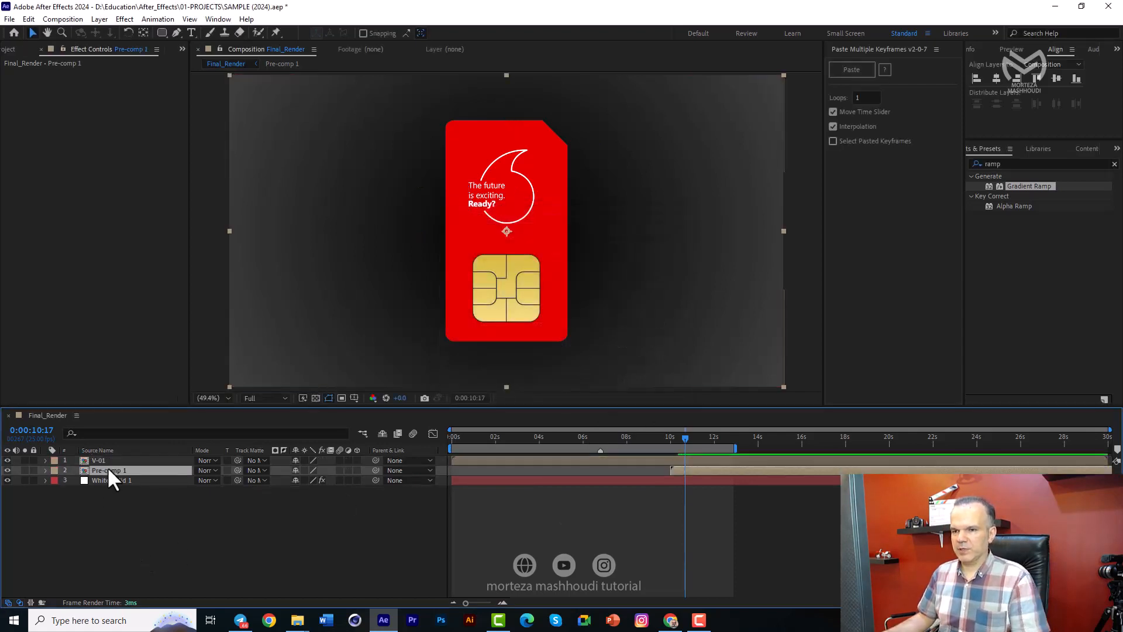
key(Return)
text(V-0)
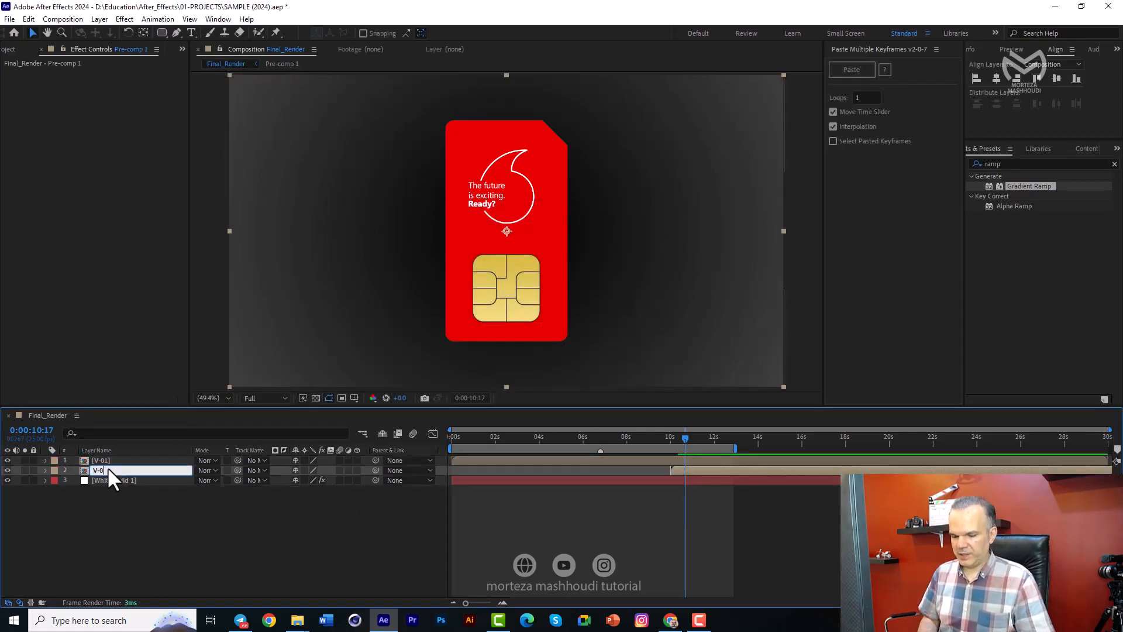
text(2)
click(121, 517)
Step: Move the current time to 0:00:10:22 and apply the Card Wipe transition effect to the V-01 layer
click(125, 459)
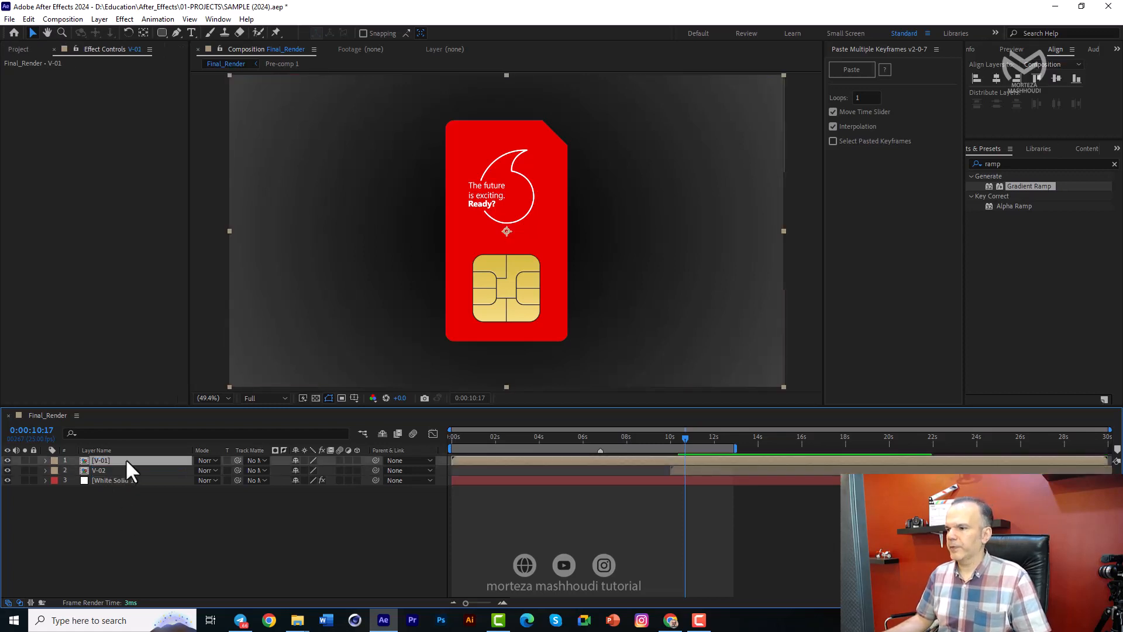
mouse_move(684, 435)
mouse_down()
mouse_move(669, 431)
mouse_move(690, 433)
mouse_up()
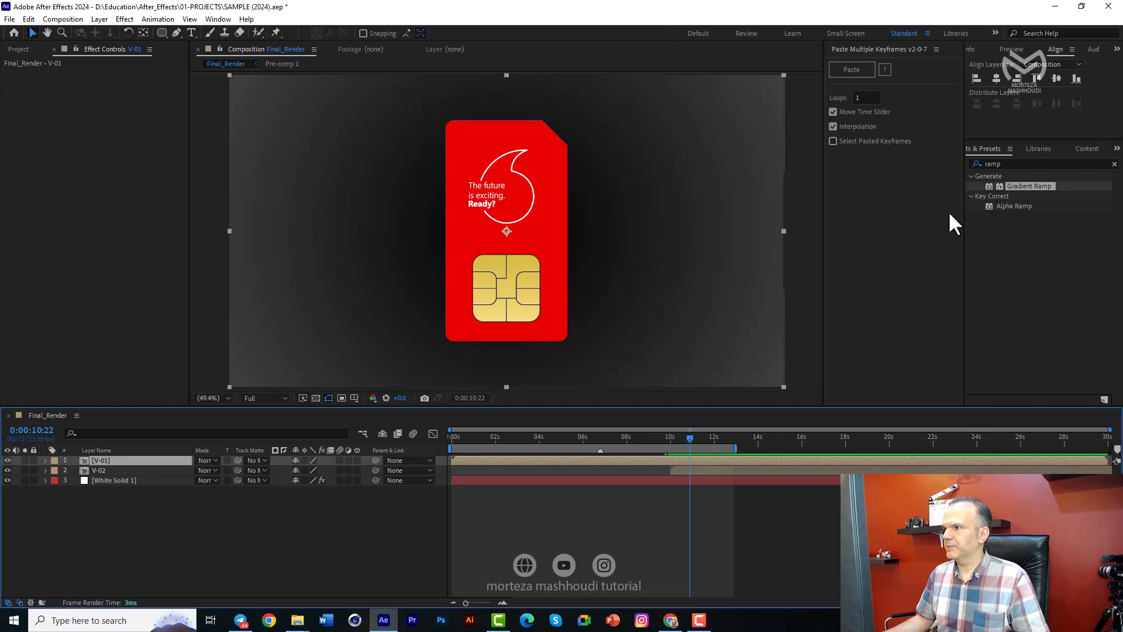
click(1114, 164)
scroll(1117, 328, down, 3)
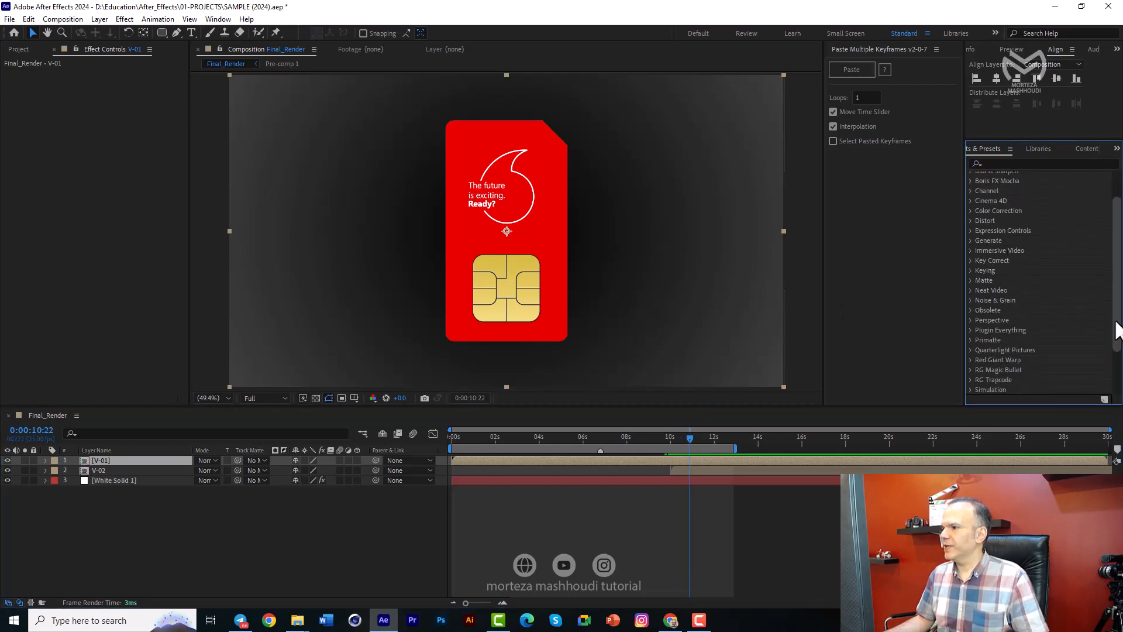
scroll(1116, 322, down, 3)
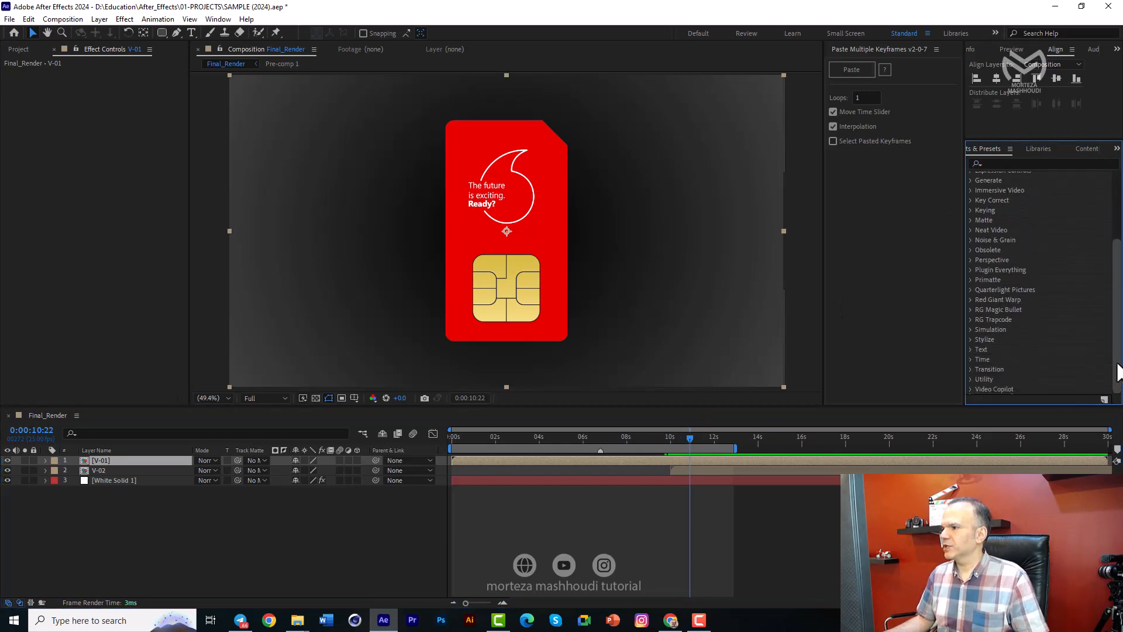
click(969, 369)
scroll(1042, 374, down, 5)
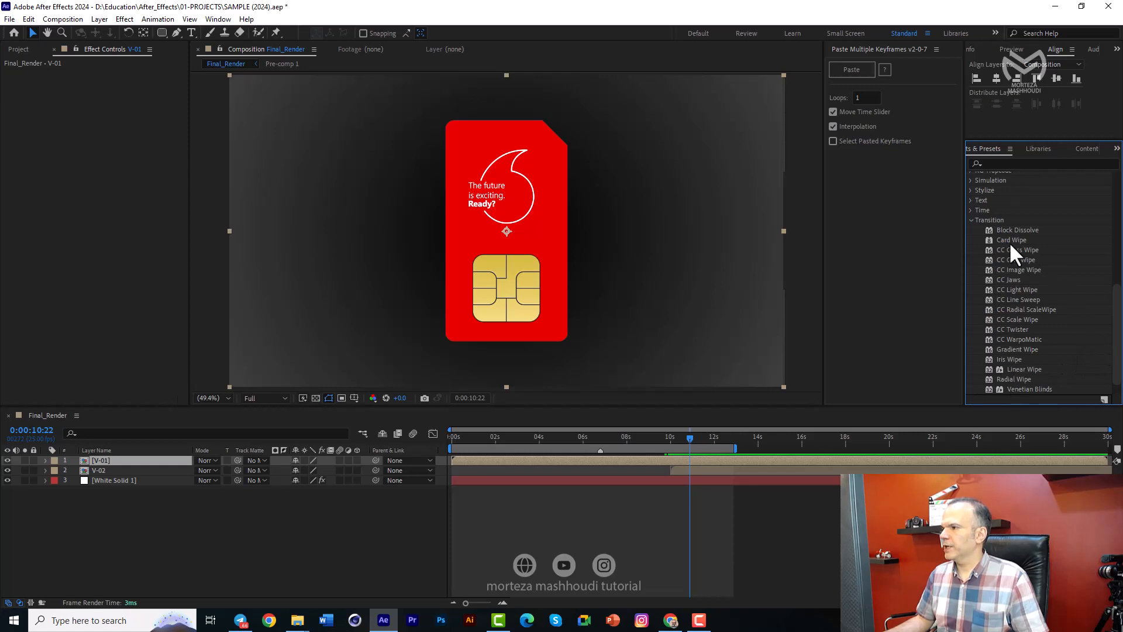
drag(1007, 239, 718, 461)
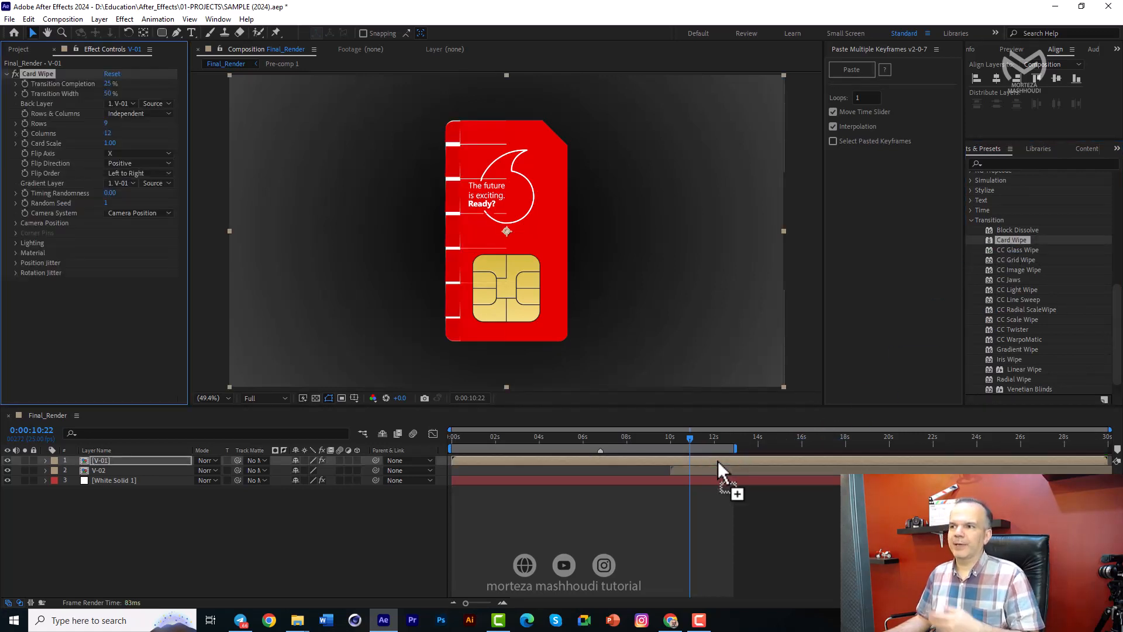
Step: Try Y as the Card Wipe's flip axis and set it back to X
click(142, 153)
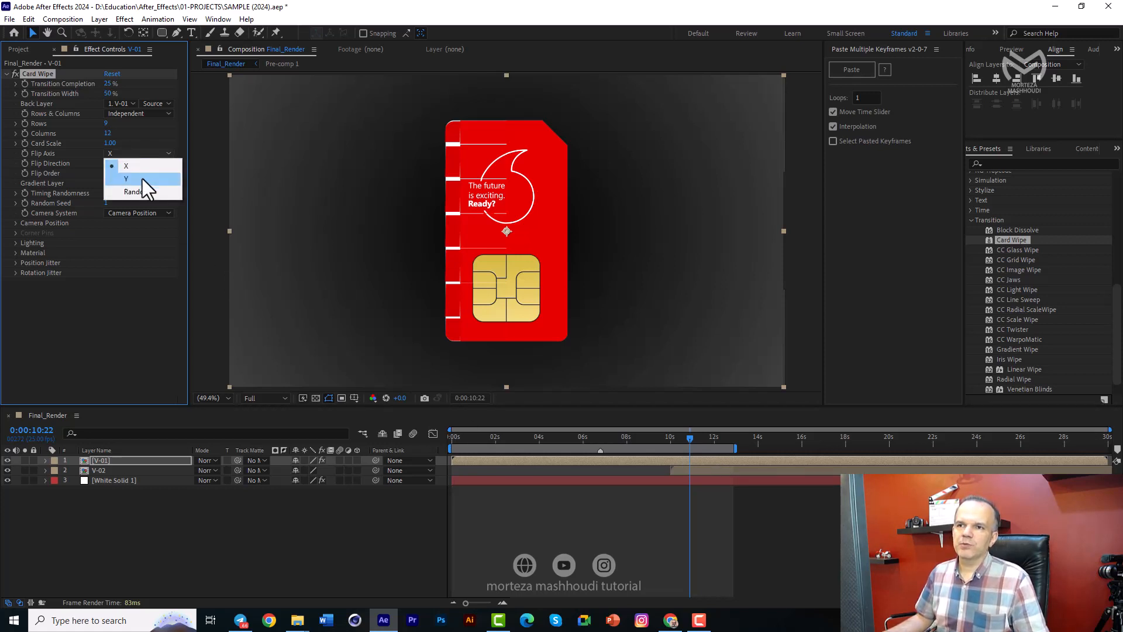
click(144, 175)
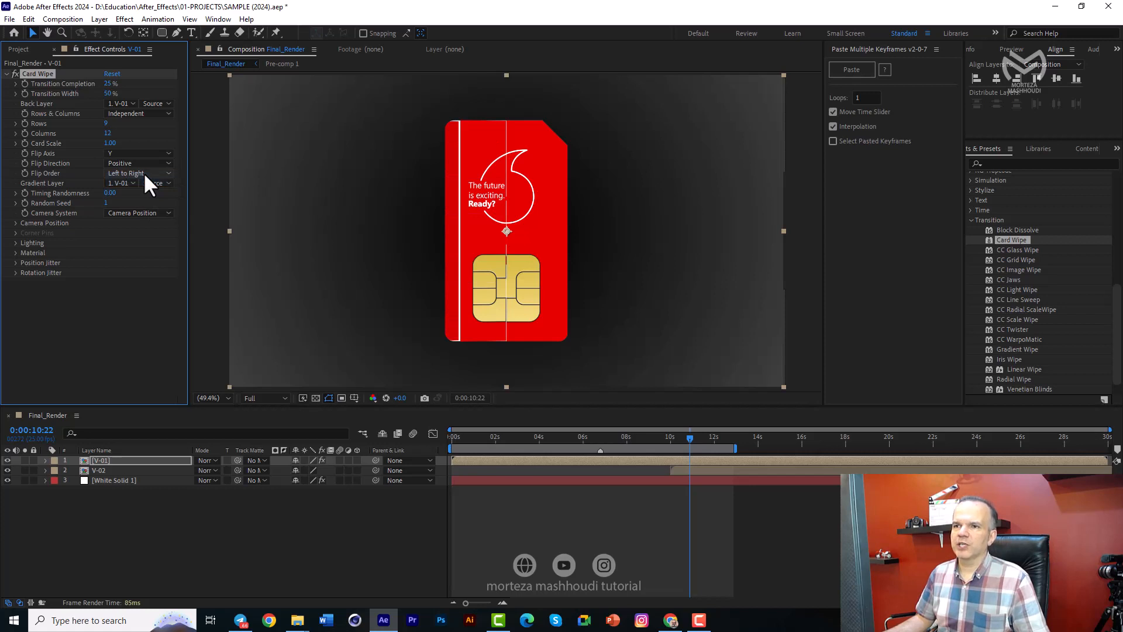
click(143, 153)
click(142, 164)
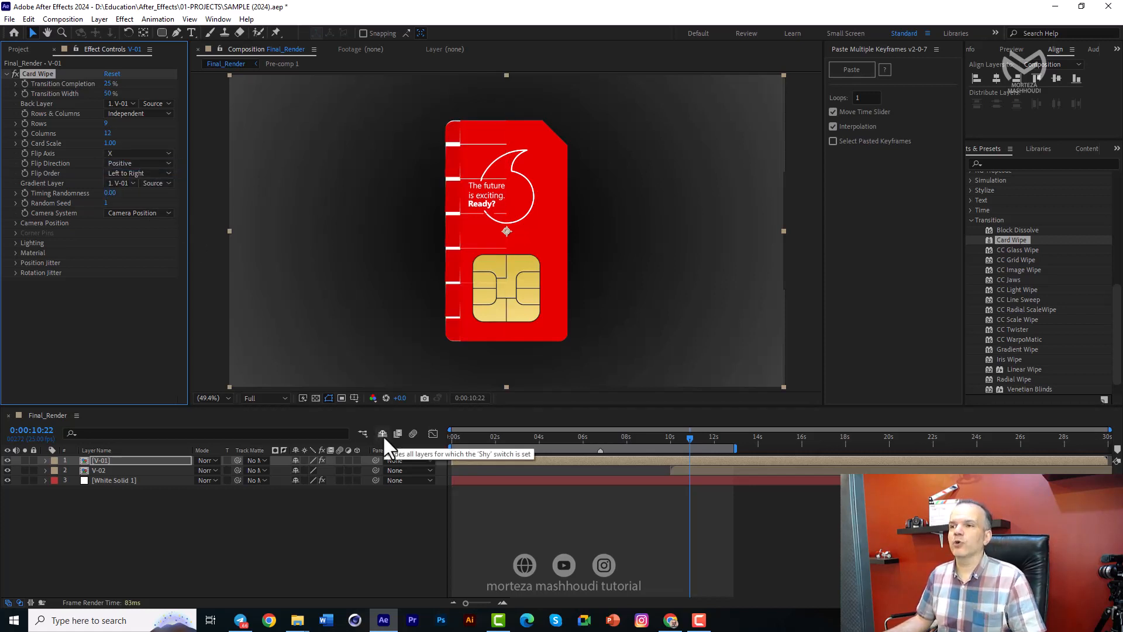
Step: Set the Card Wipe's Back Layer to V-02 and hide the V-02 layer in the composition
drag(110, 86, 70, 103)
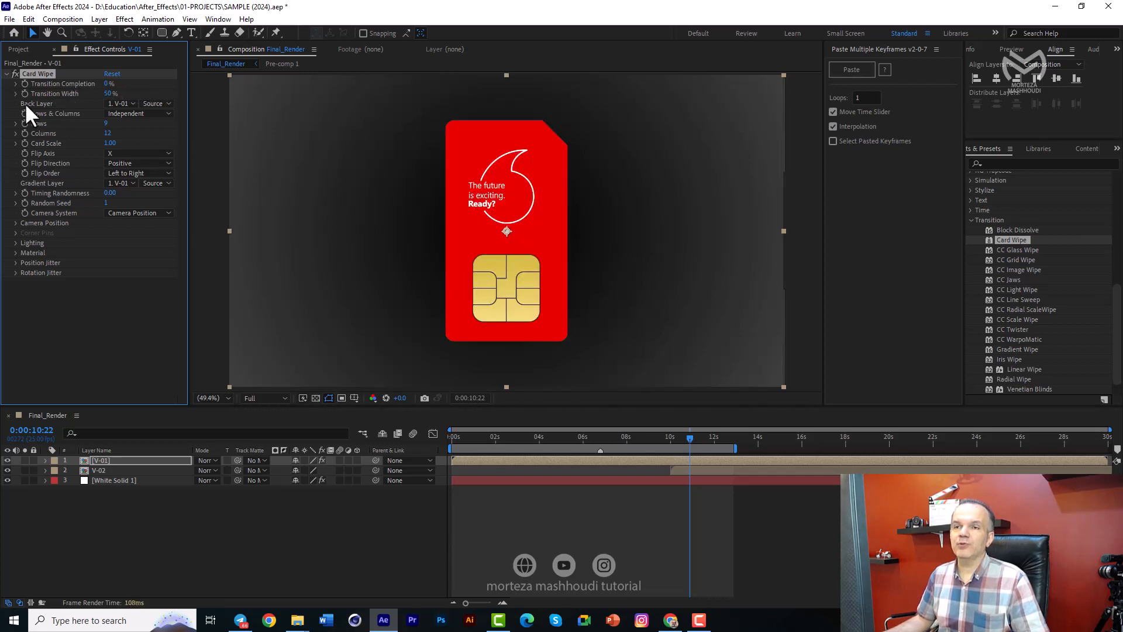
click(120, 103)
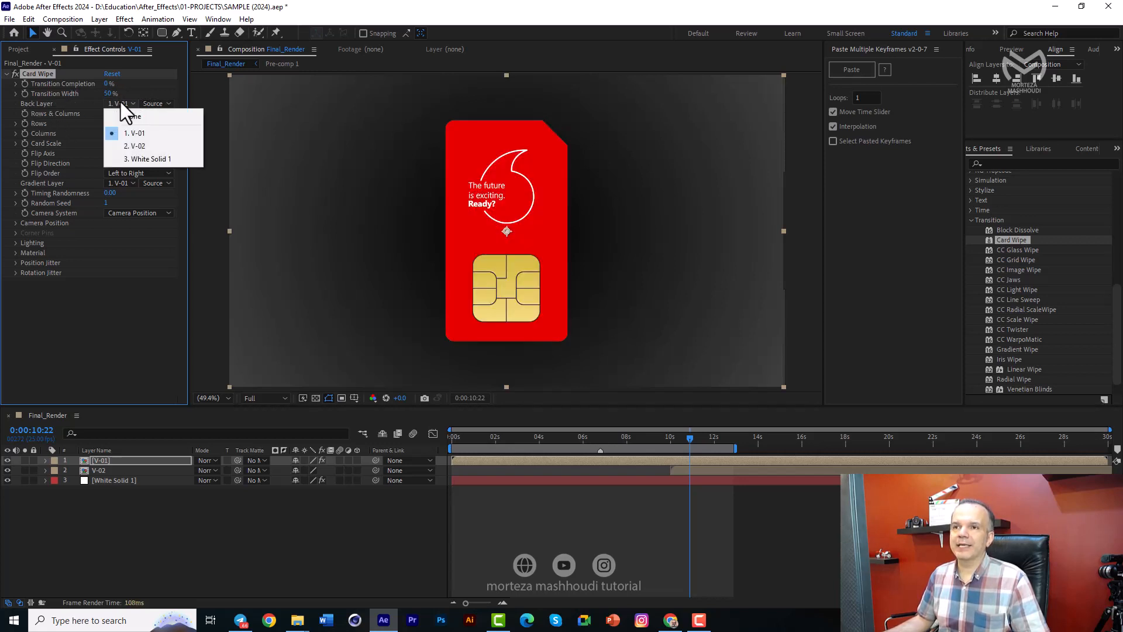
click(142, 145)
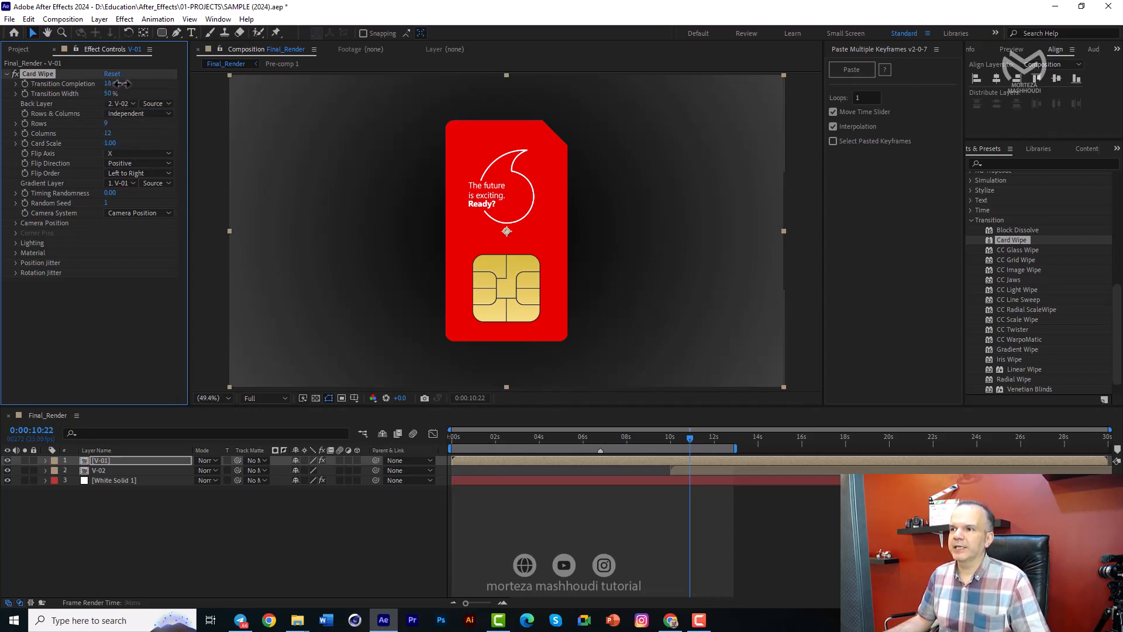
drag(121, 83, 147, 89)
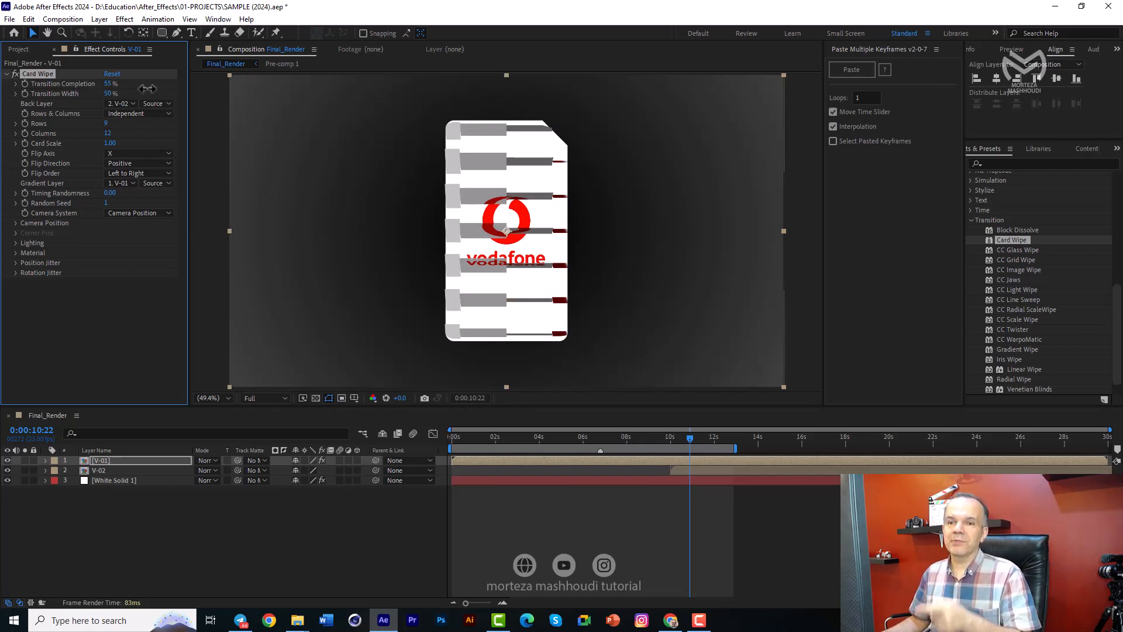
click(6, 468)
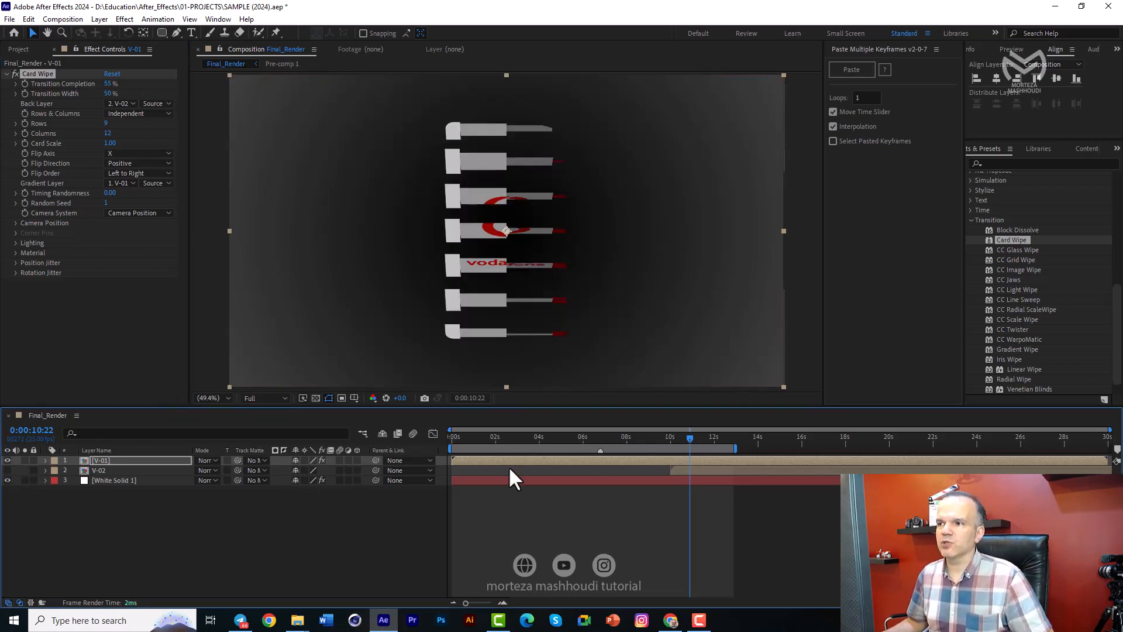
Step: Keyframe the Card Wipe's Transition Completion on V-01 from 0% at 0:00:10:21 to 100% at 0:00:12:01
drag(687, 438, 672, 441)
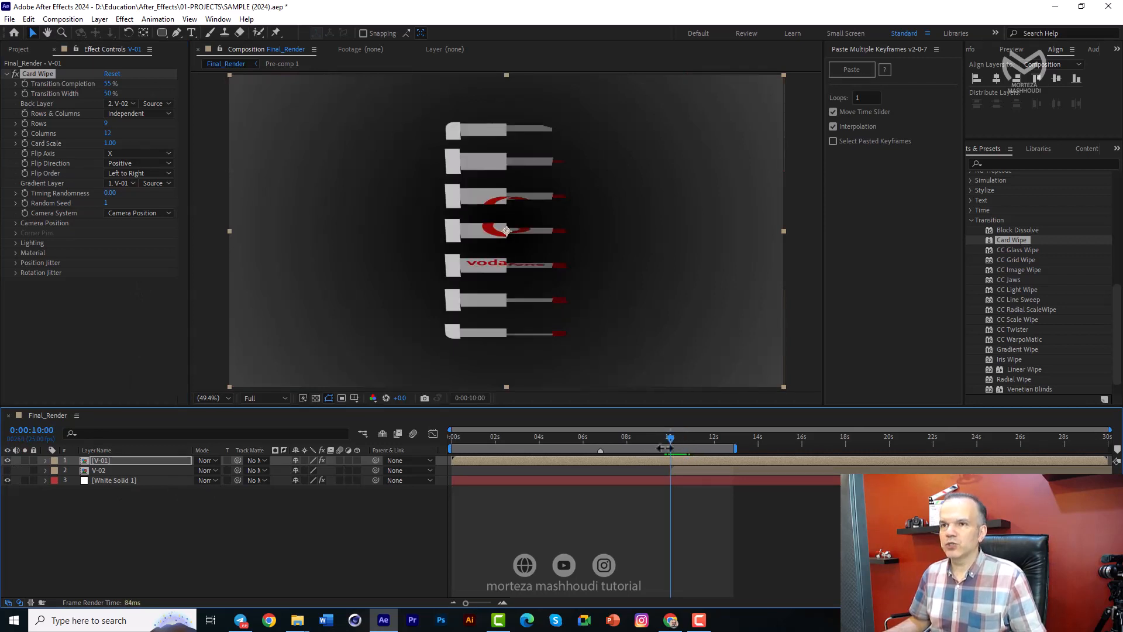
drag(108, 83, 56, 88)
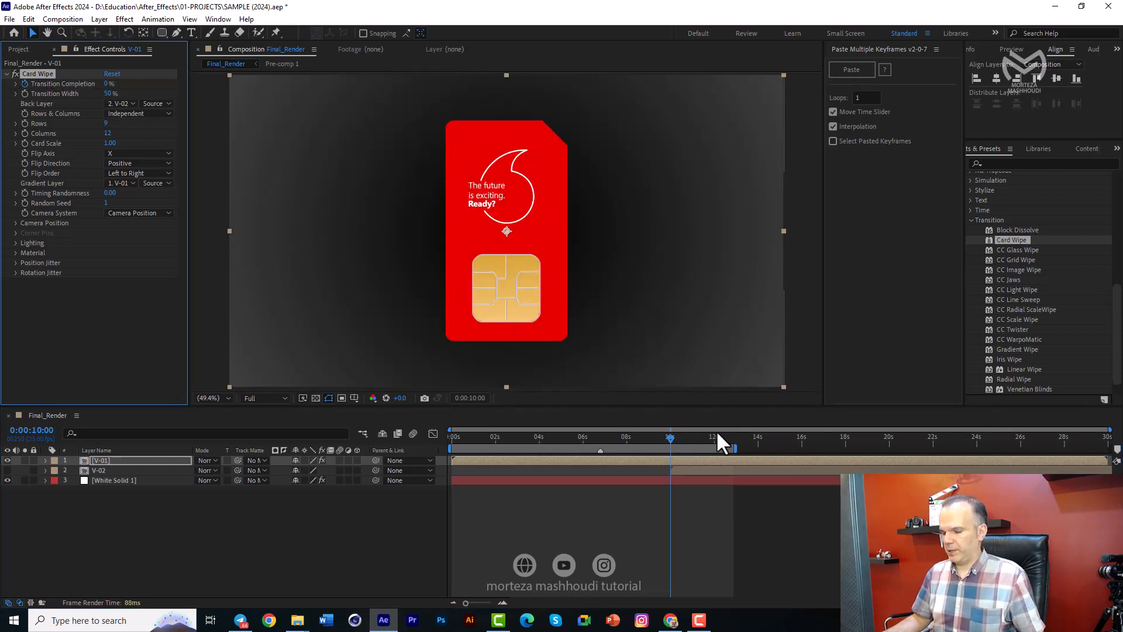
key(space)
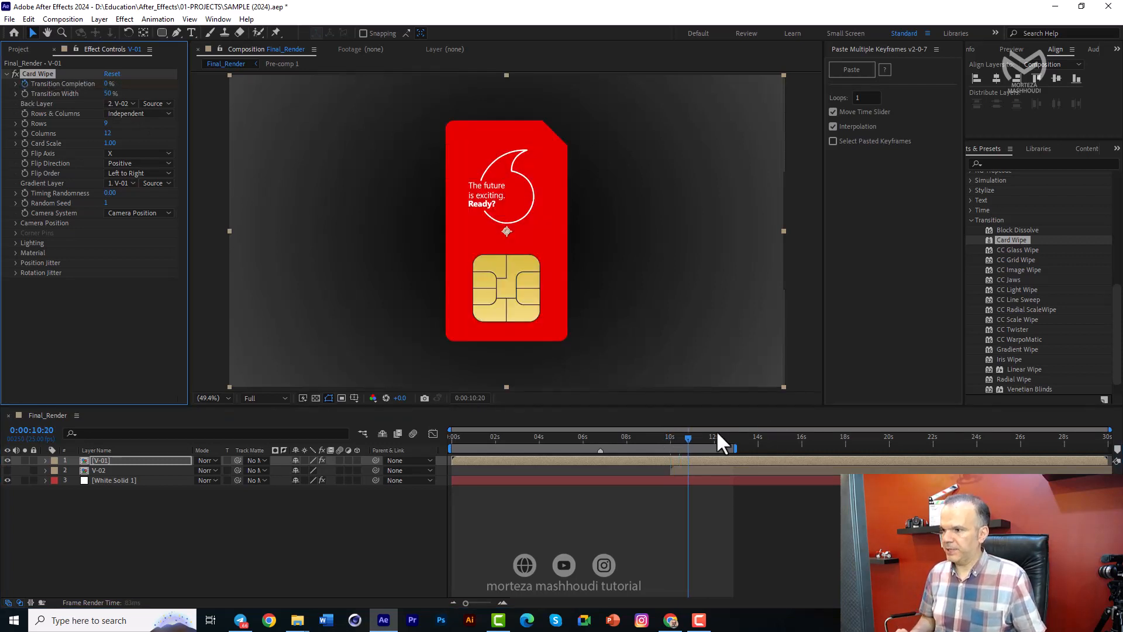
mouse_move(701, 438)
mouse_down()
mouse_move(672, 434)
mouse_move(690, 440)
mouse_up()
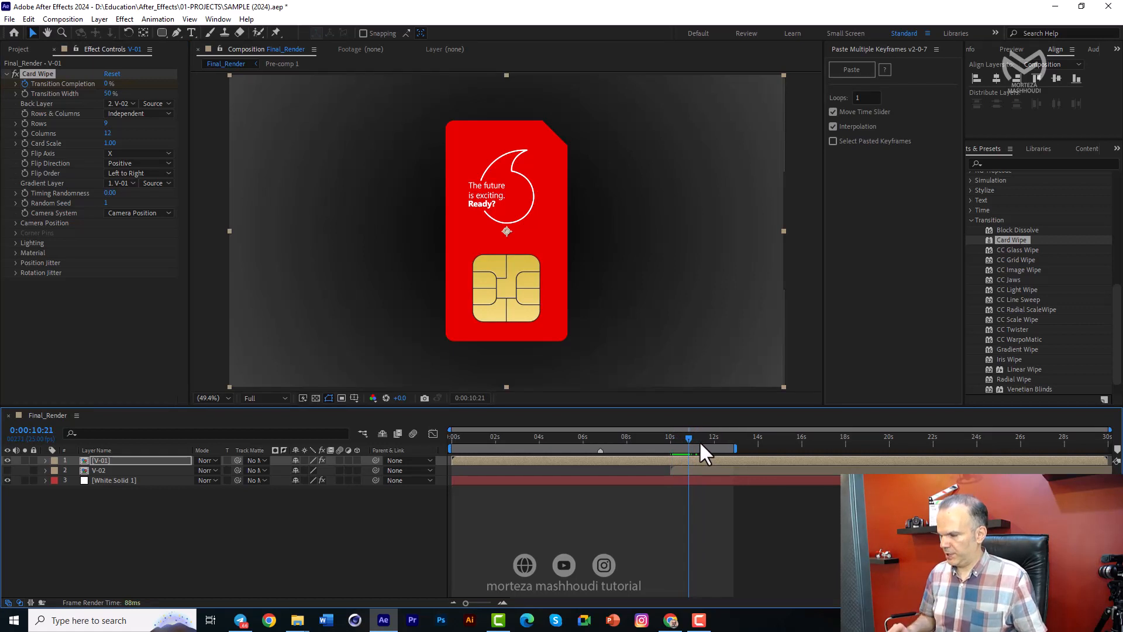
key(space)
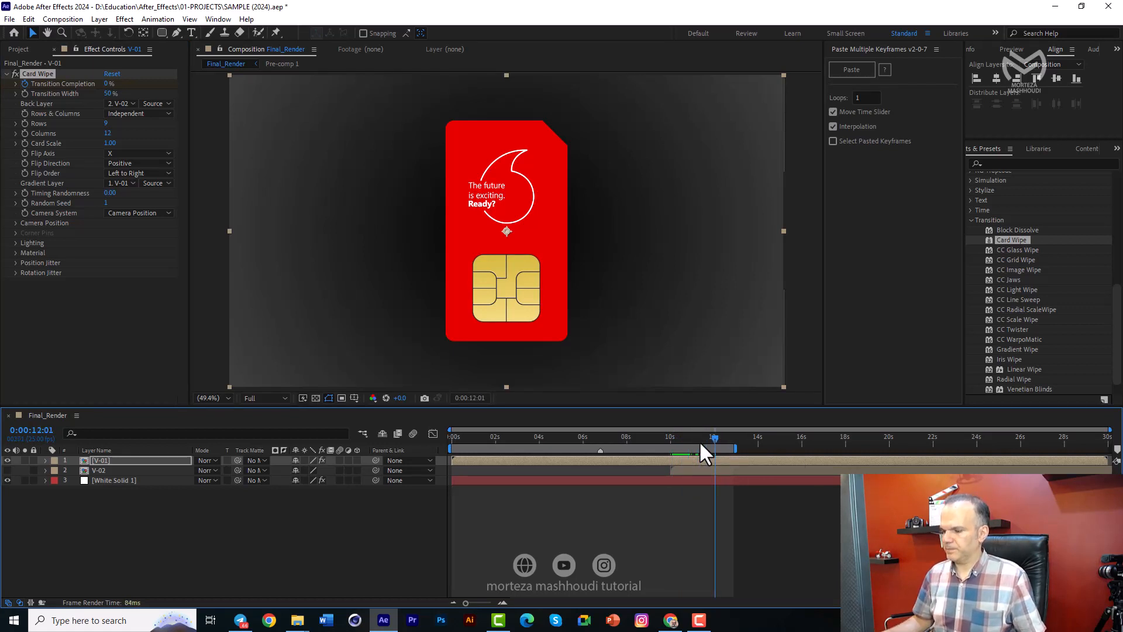
key(space)
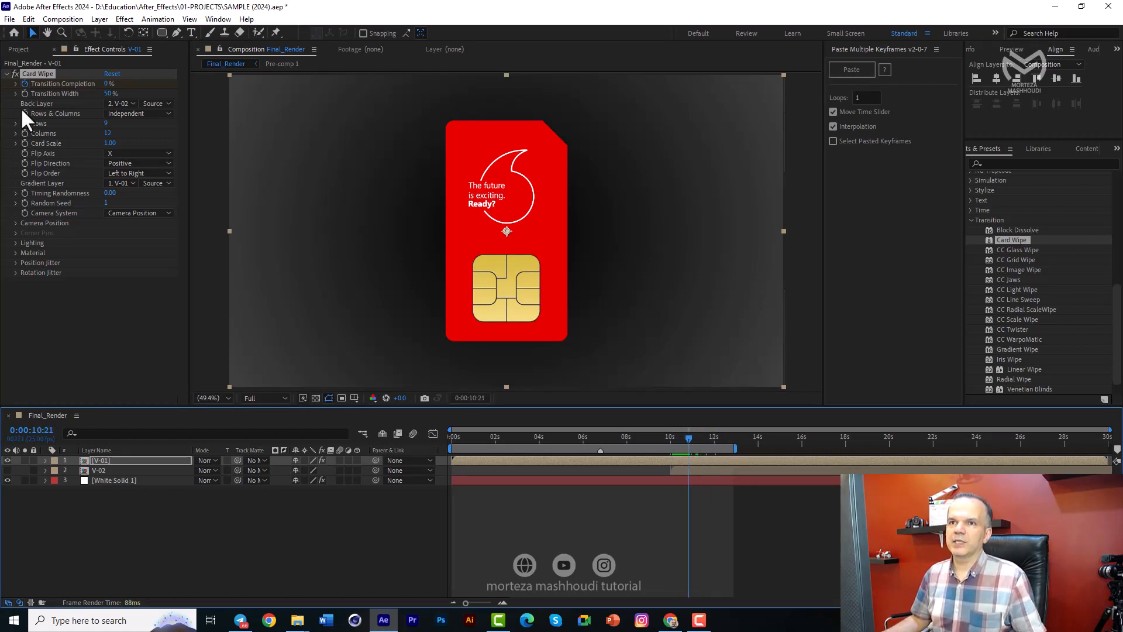
click(23, 83)
key(space)
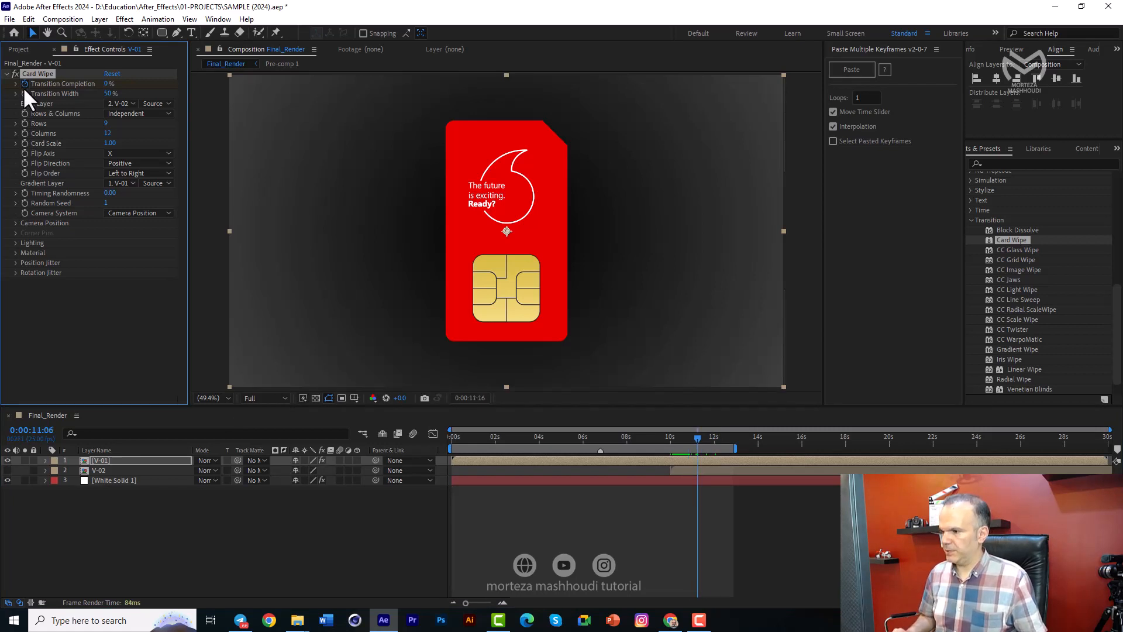
drag(104, 82, 173, 87)
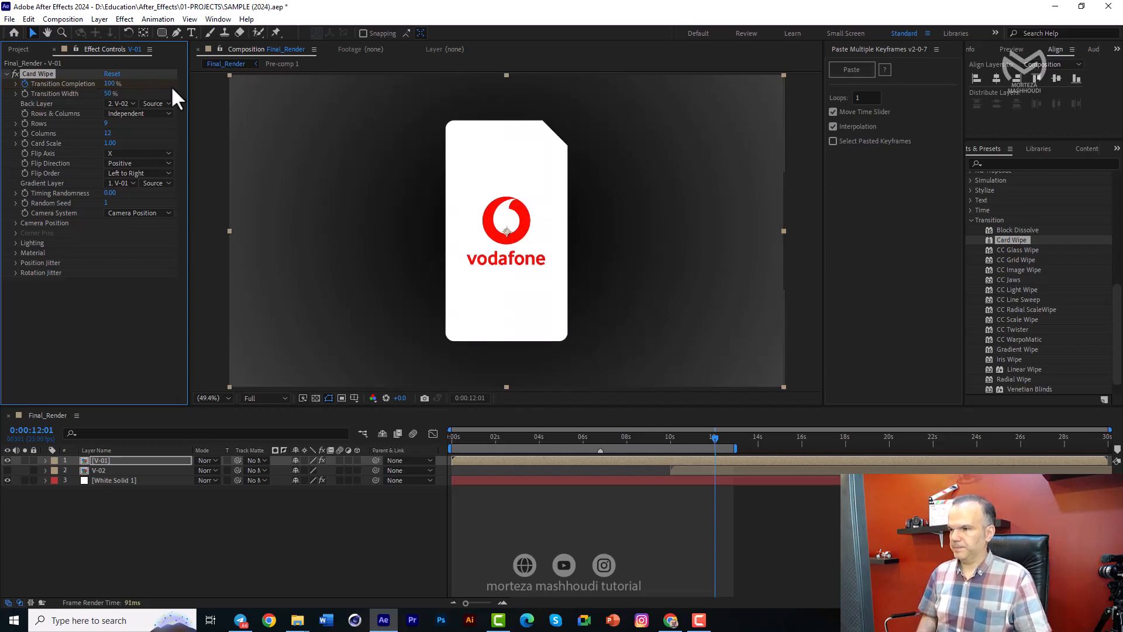
Step: Preview the card flip with the work area starting at about 0:00:09:06
key(space)
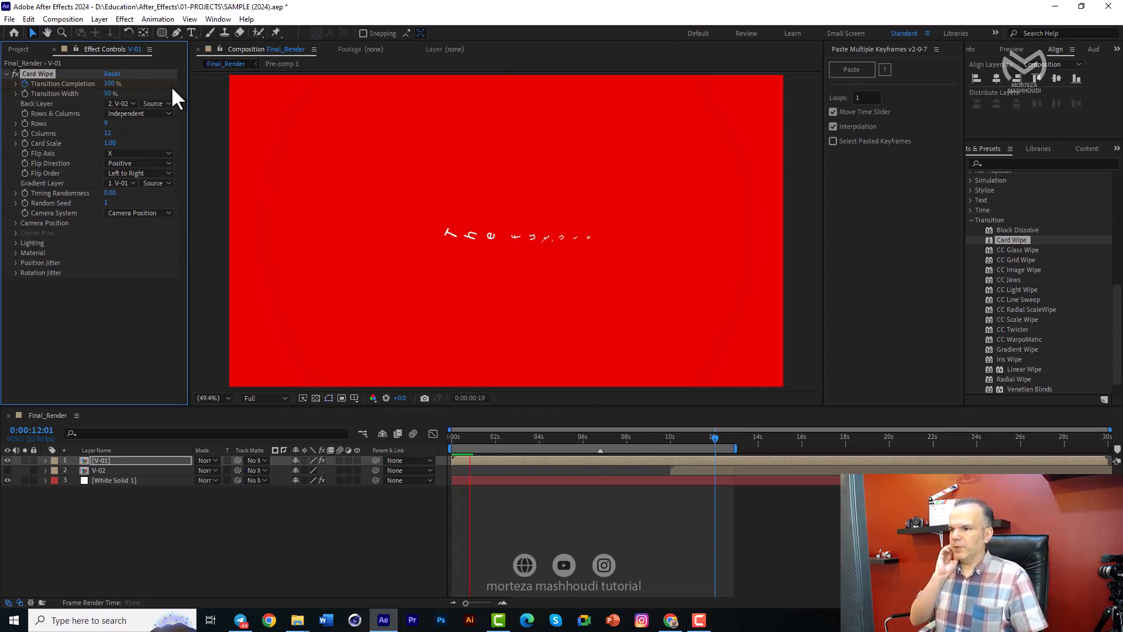
key(space)
click(654, 438)
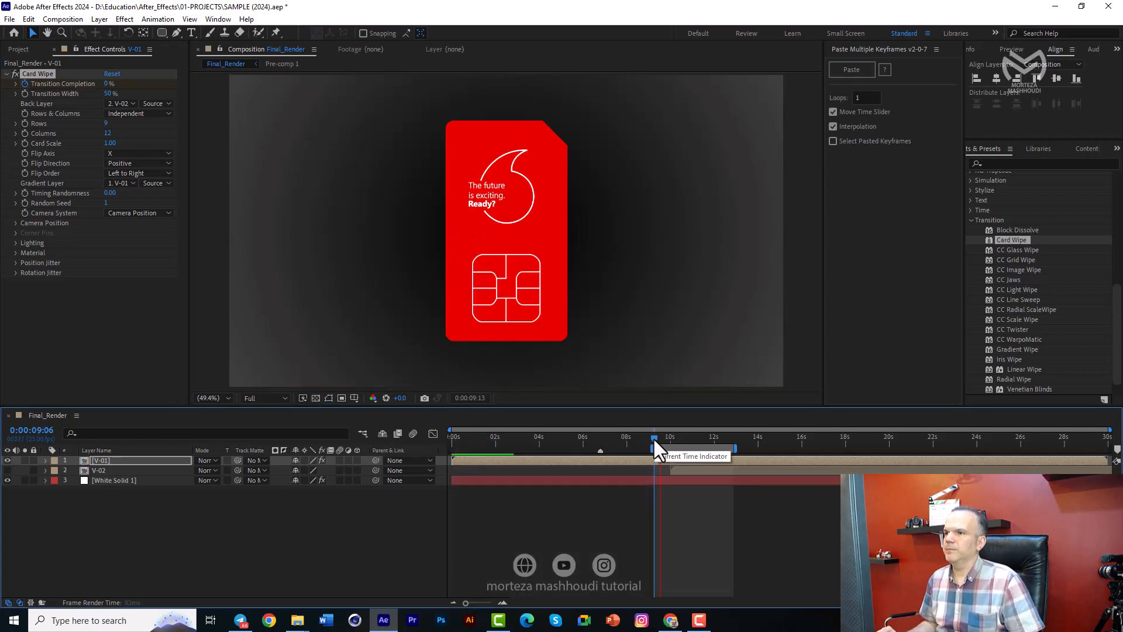
key(space)
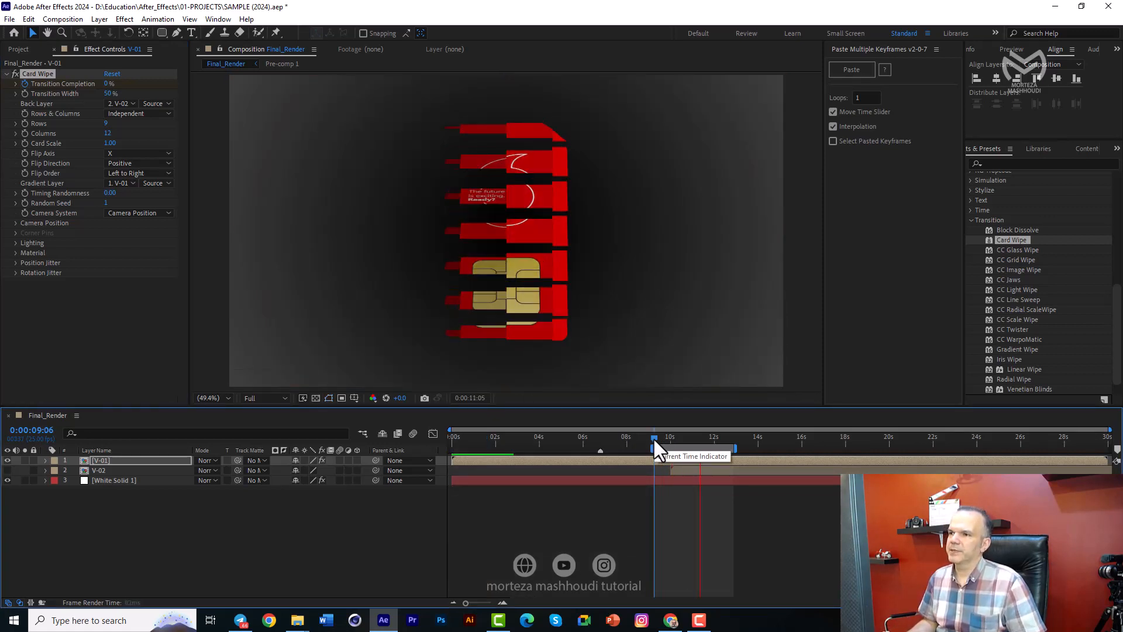
key(space)
Step: Extend the work area end past 14 seconds and move V-01's 100% Transition Completion keyframe to 0:00:14:00
key(u)
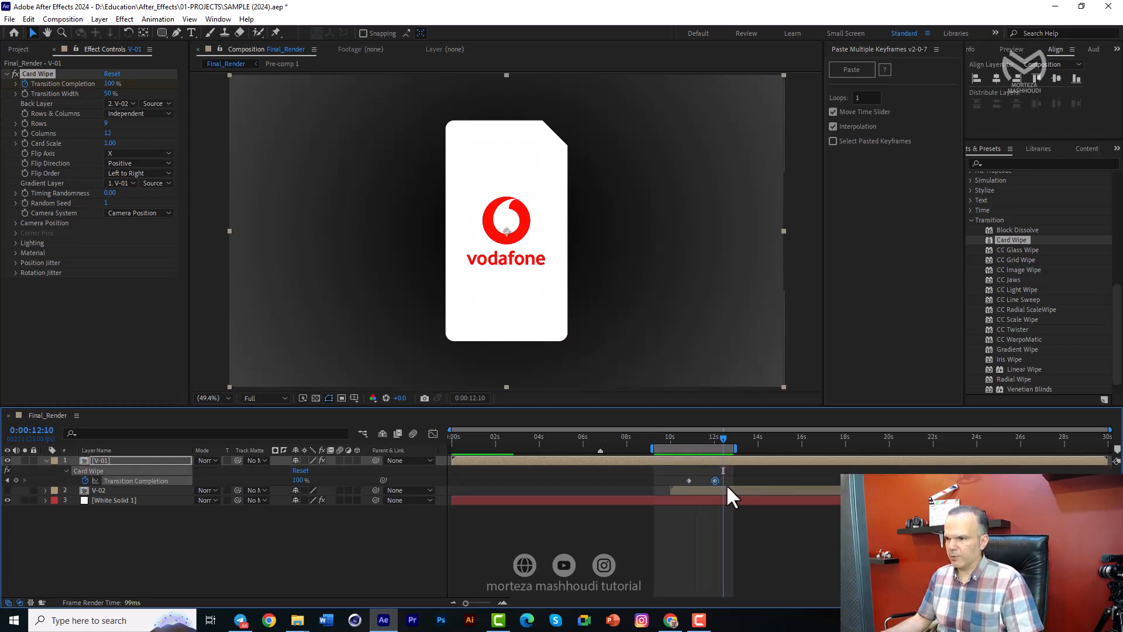
drag(738, 449, 770, 451)
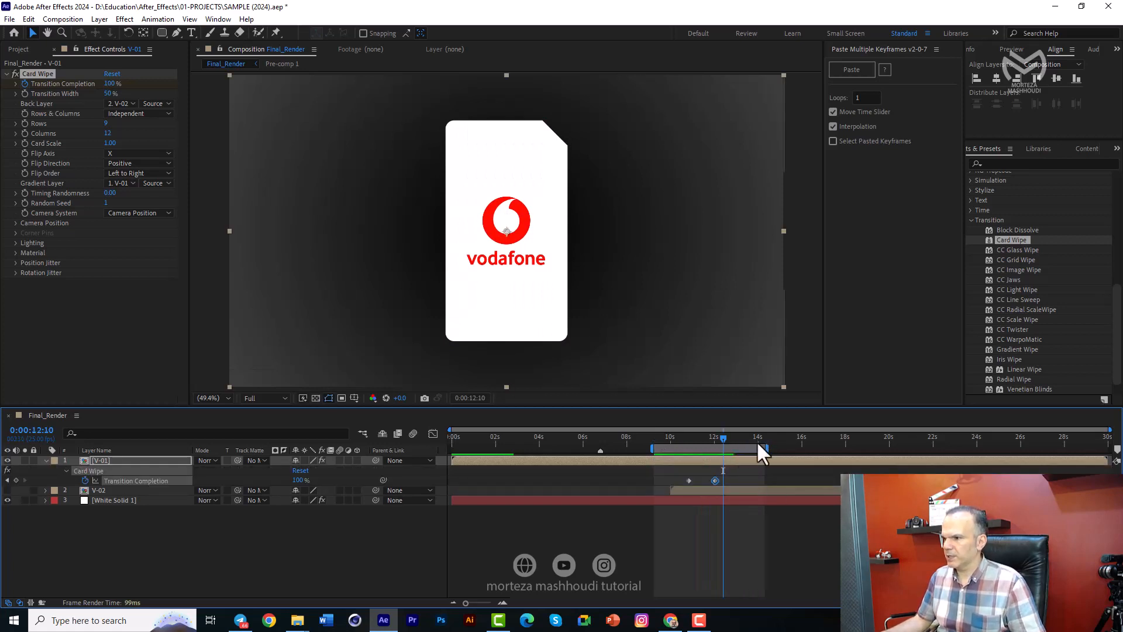
click(758, 444)
drag(715, 480, 757, 481)
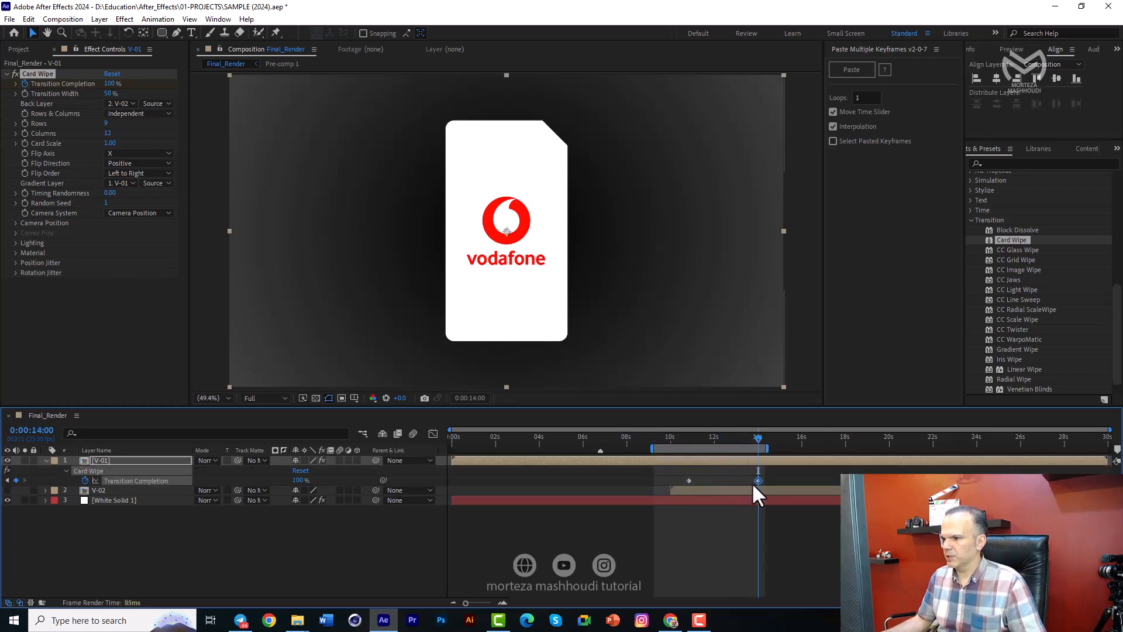
click(688, 439)
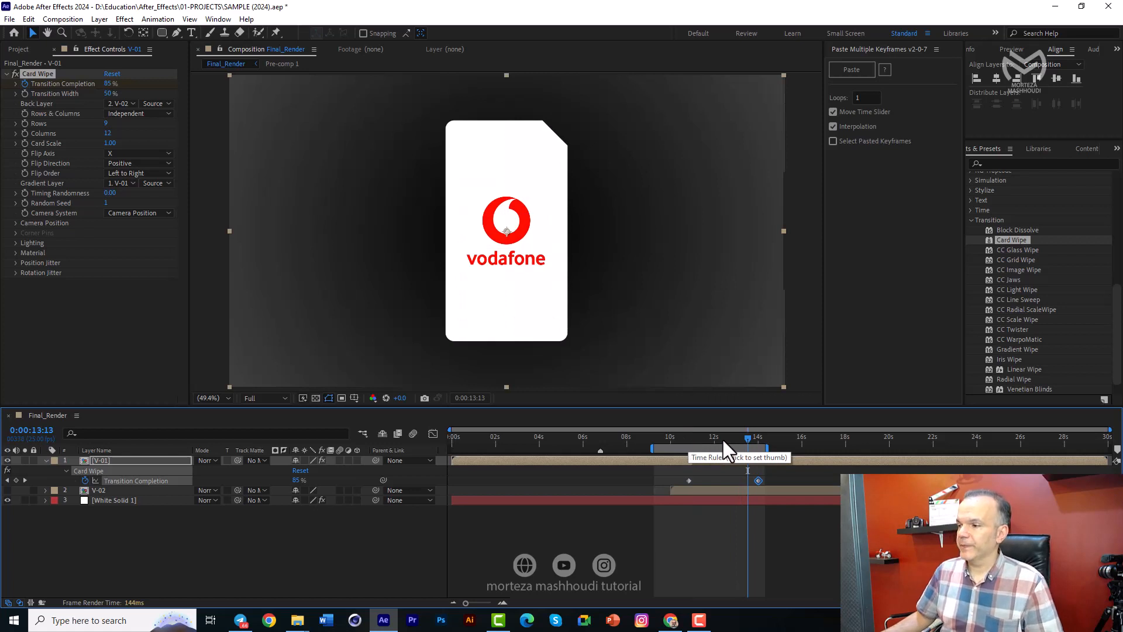
drag(723, 440, 721, 440)
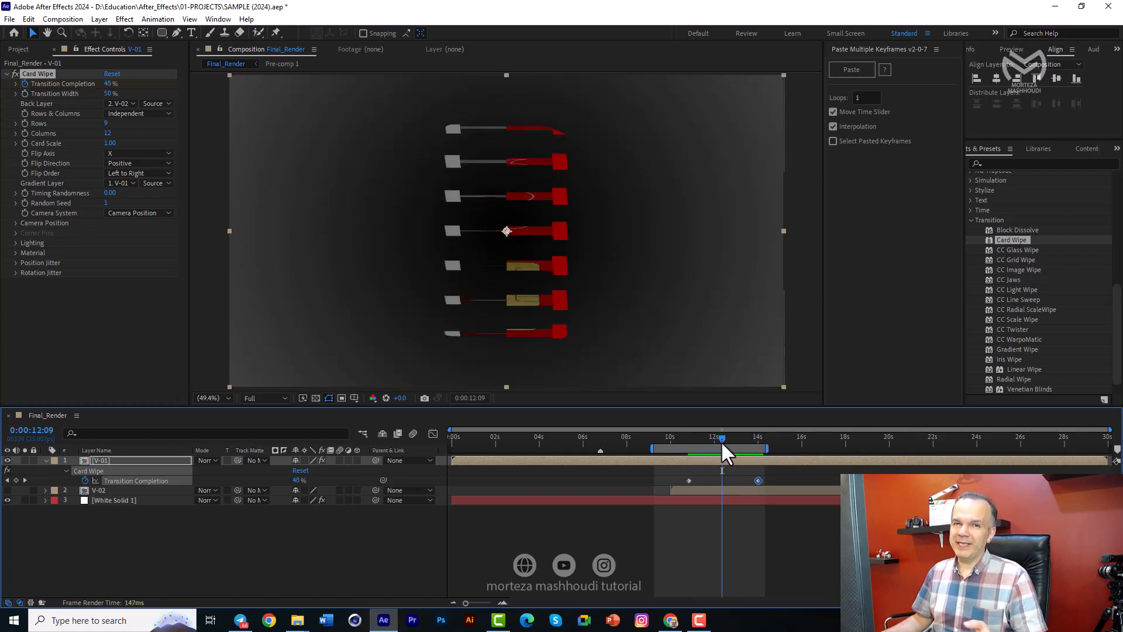
Step: Copy White Solid 1 from Pre-comp 1 into Final_Render above V-02 and make it start at 0:00:10:00
click(655, 501)
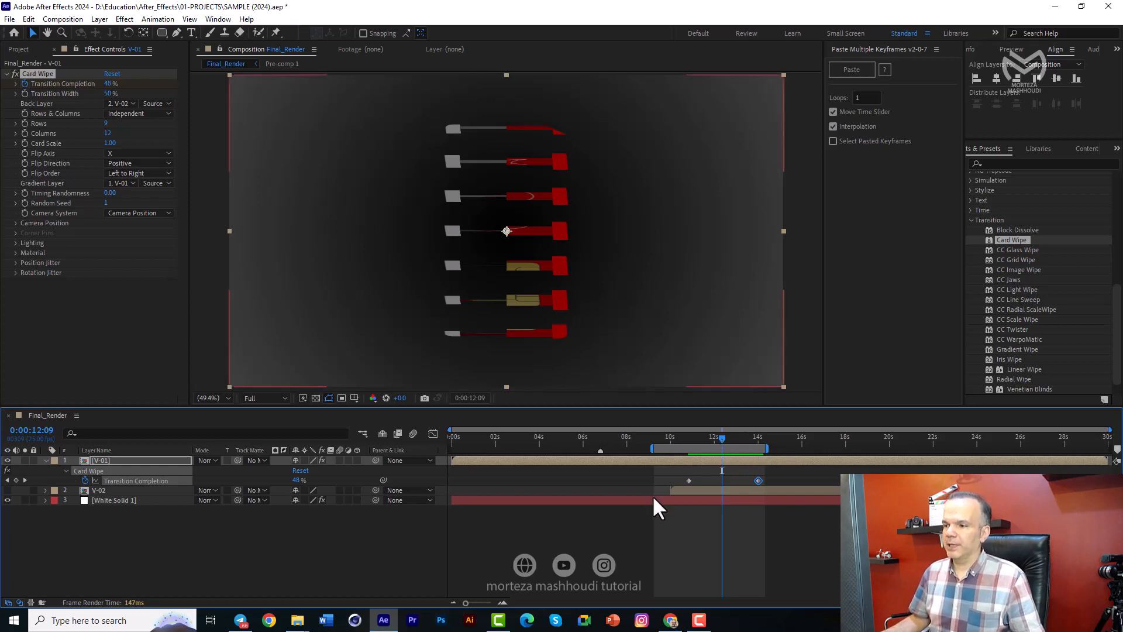
click(697, 491)
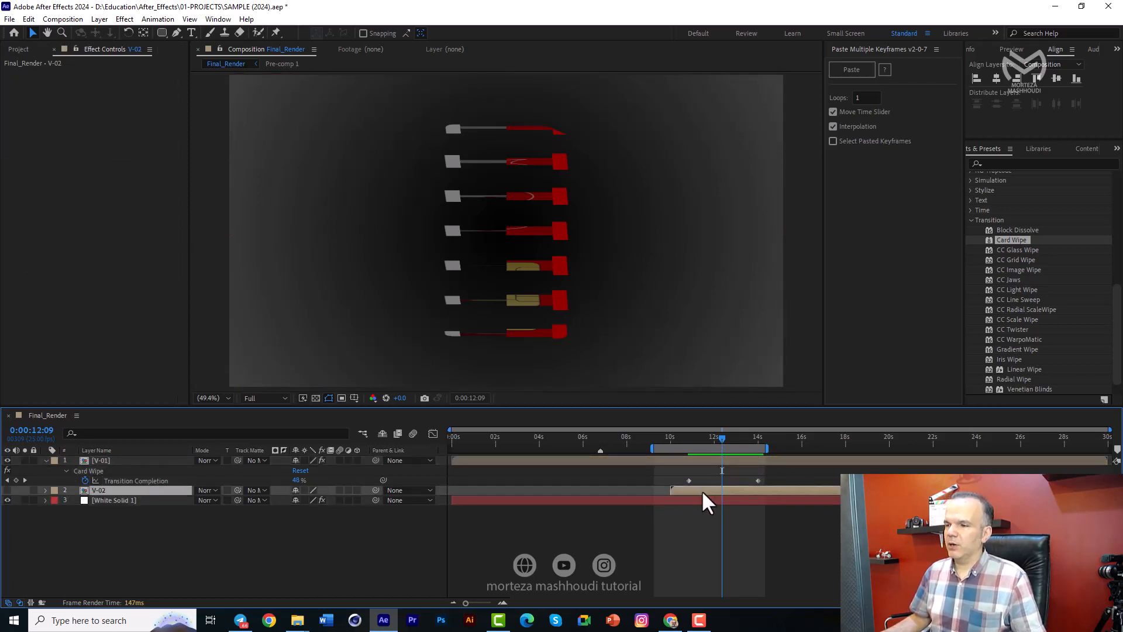
double_click(702, 492)
click(556, 479)
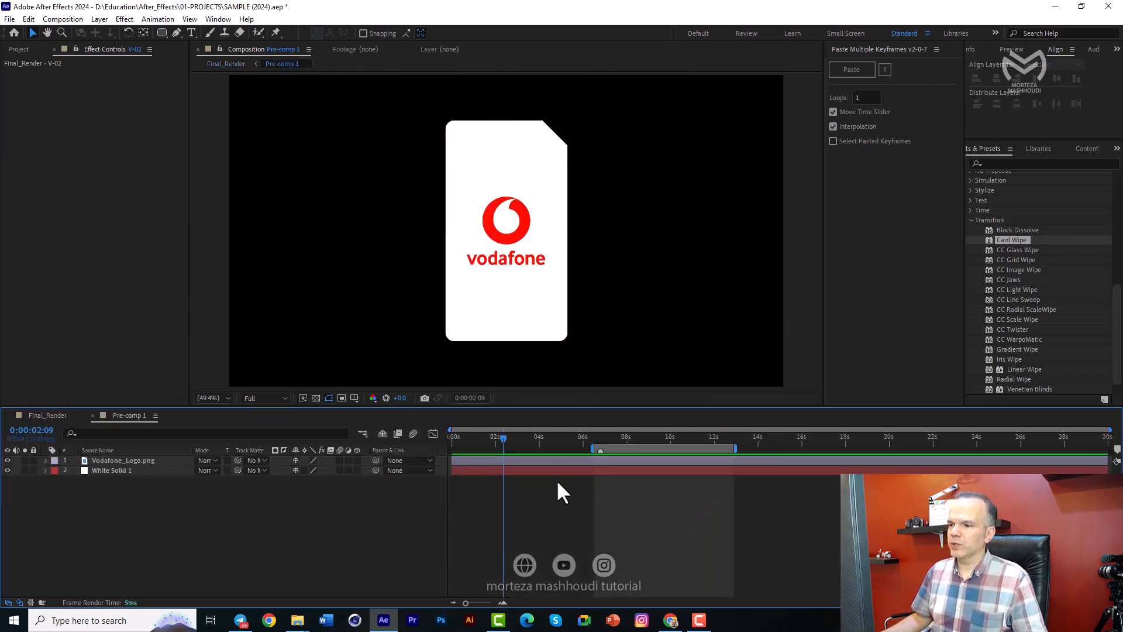
click(556, 468)
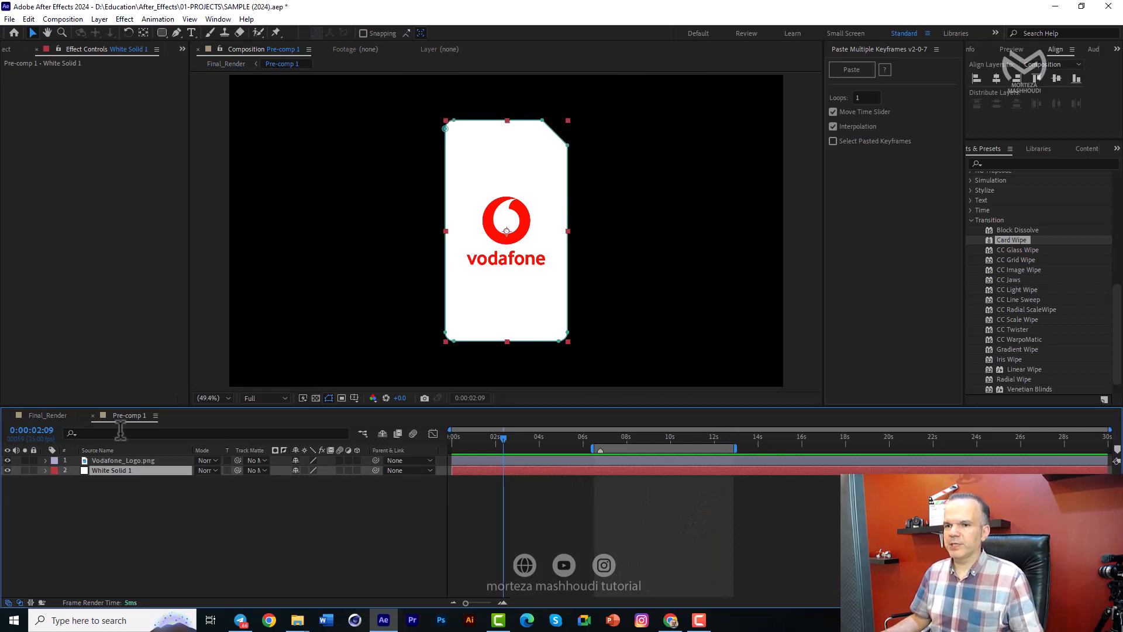
click(49, 416)
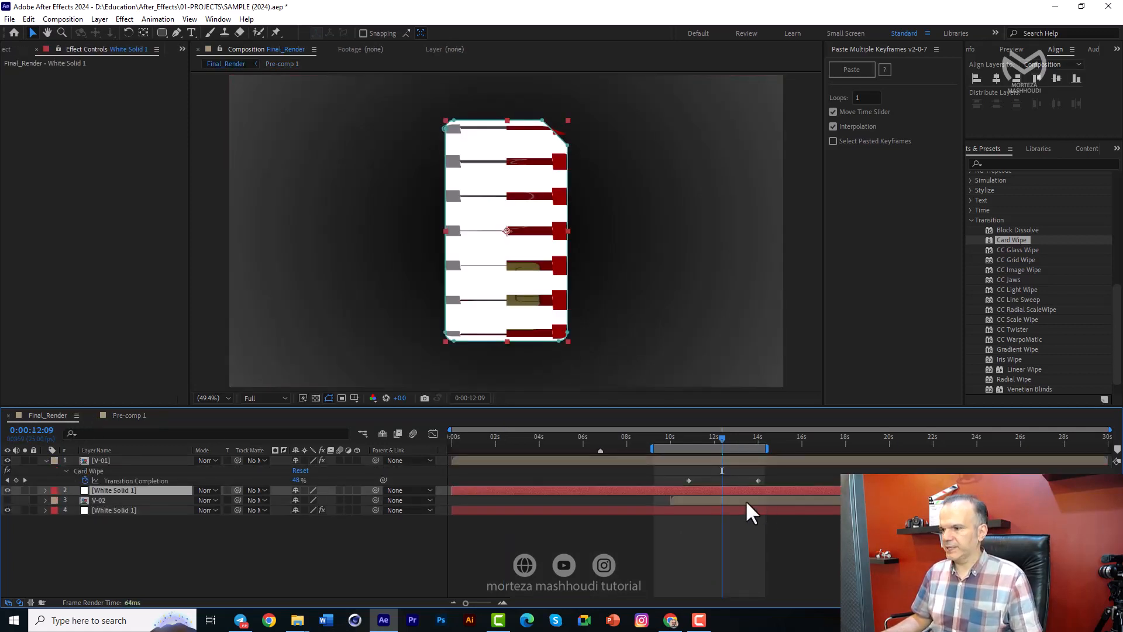
drag(478, 490, 578, 502)
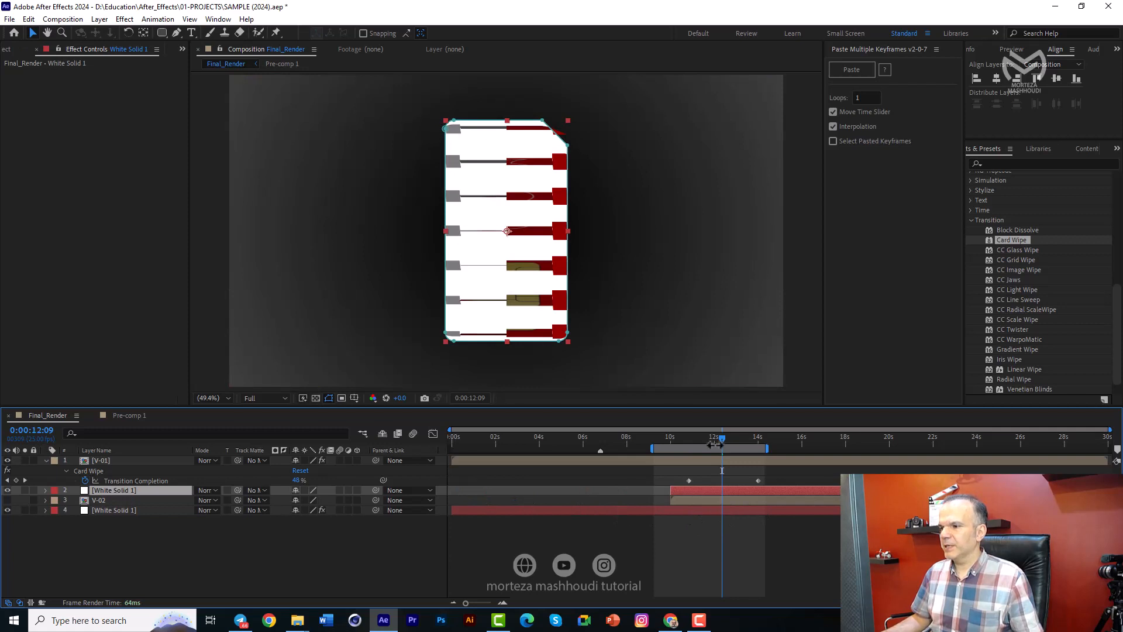
Step: Apply the Fill effect to the copied White Solid 1 above V-02 and set its color to orange FF9C00
drag(723, 438, 727, 440)
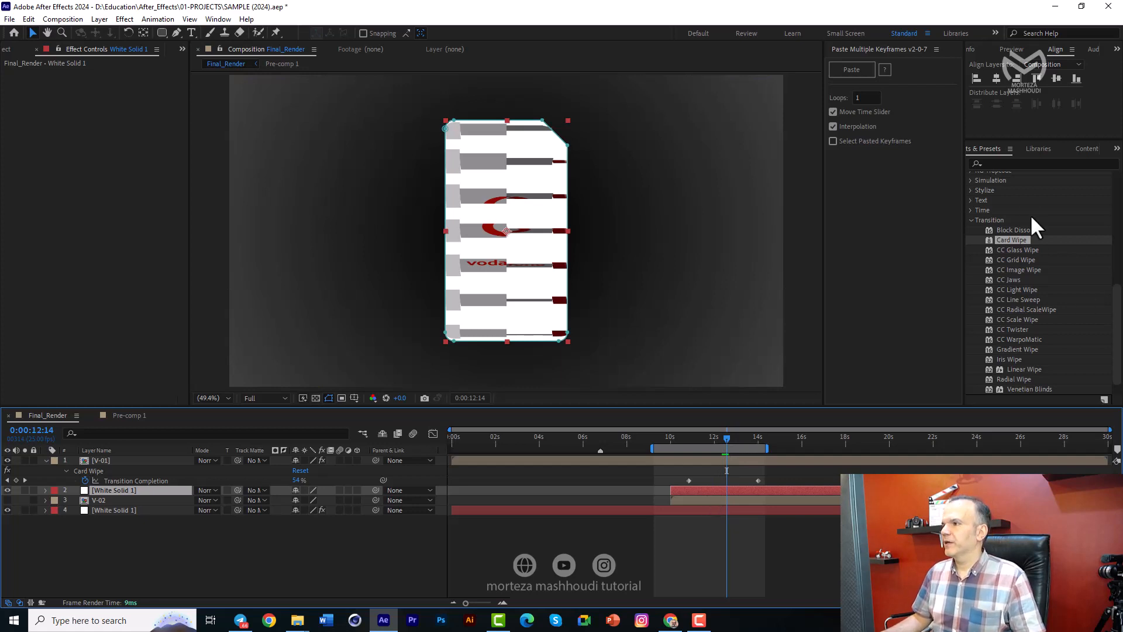
click(1005, 164)
text(fill)
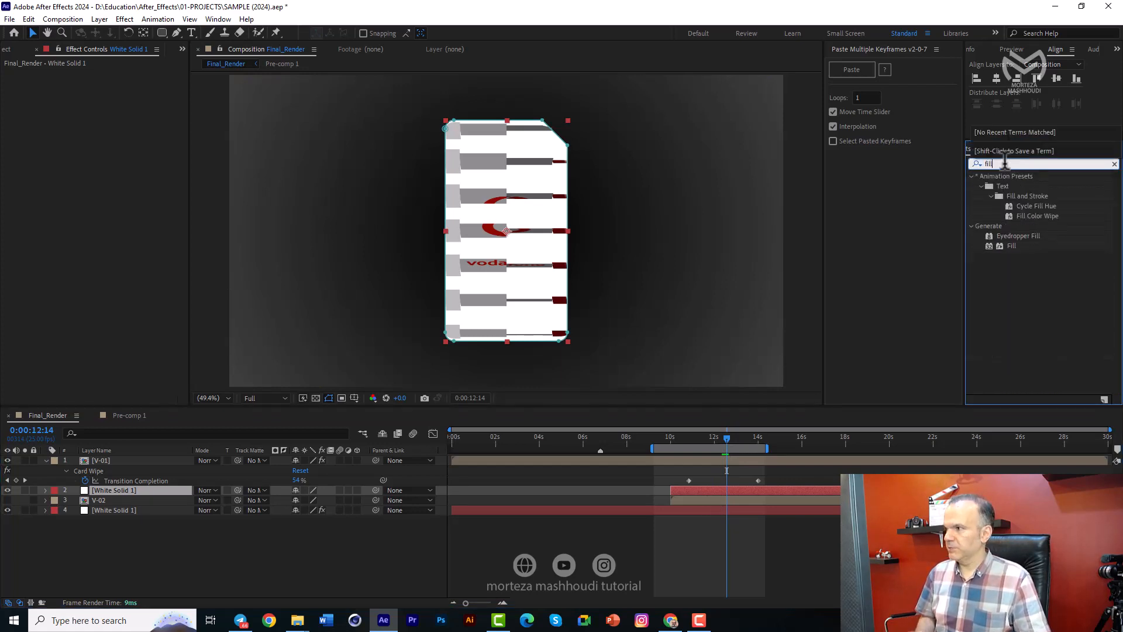
double_click(1002, 245)
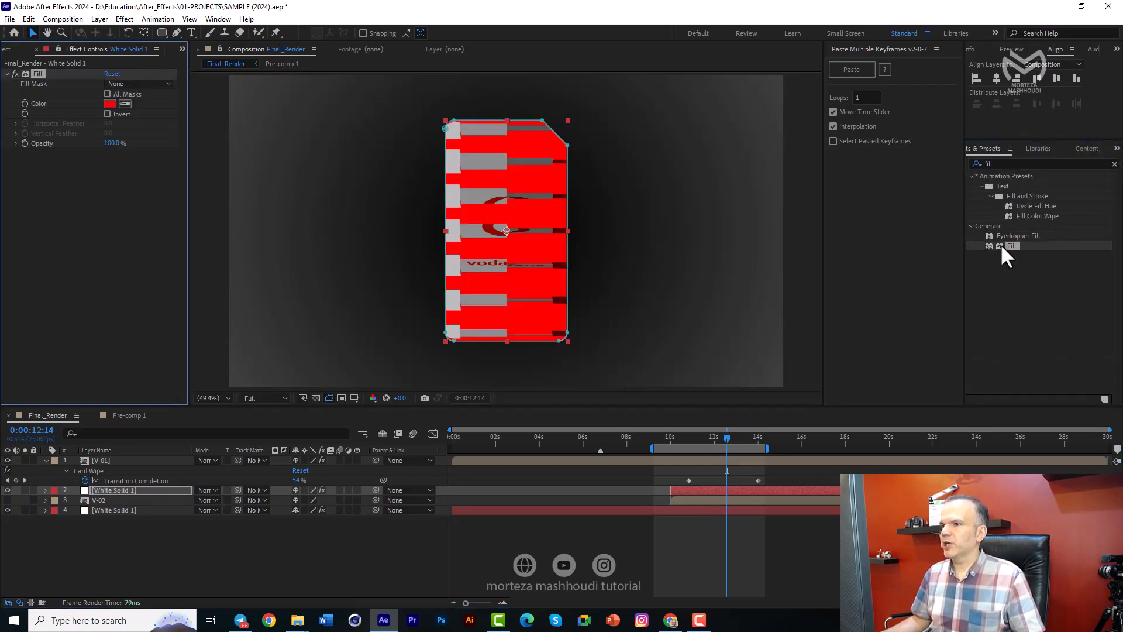
click(110, 104)
drag(723, 284, 115, 197)
drag(187, 273, 184, 341)
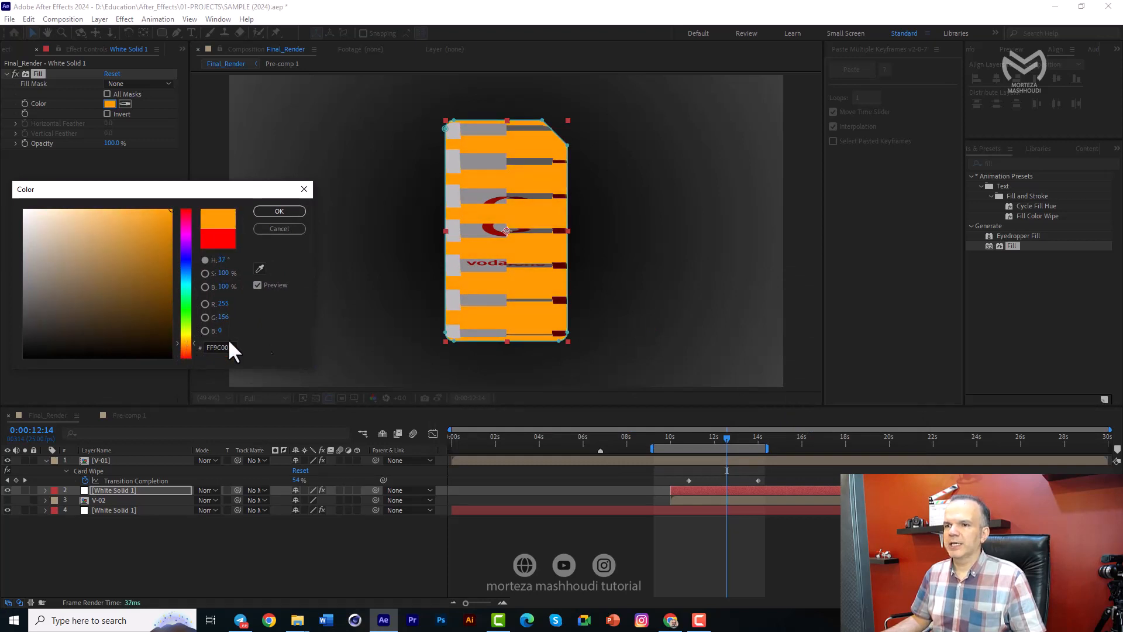
click(278, 211)
Step: Set the work area to run from 0:00:00:00 to about 16 seconds
drag(683, 438, 811, 463)
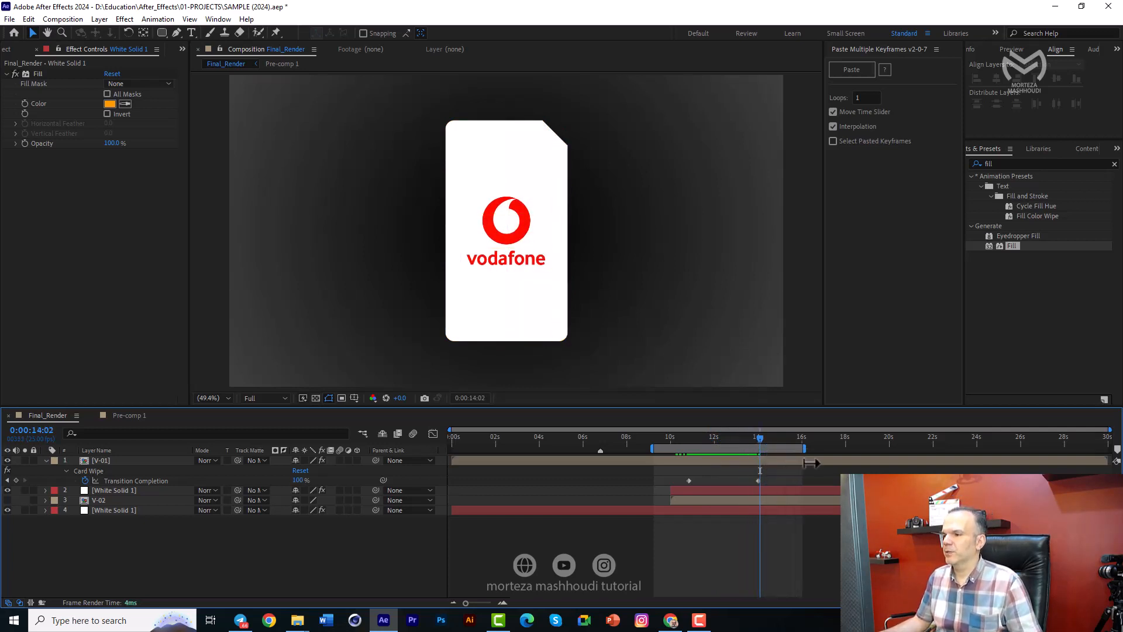
key(Home)
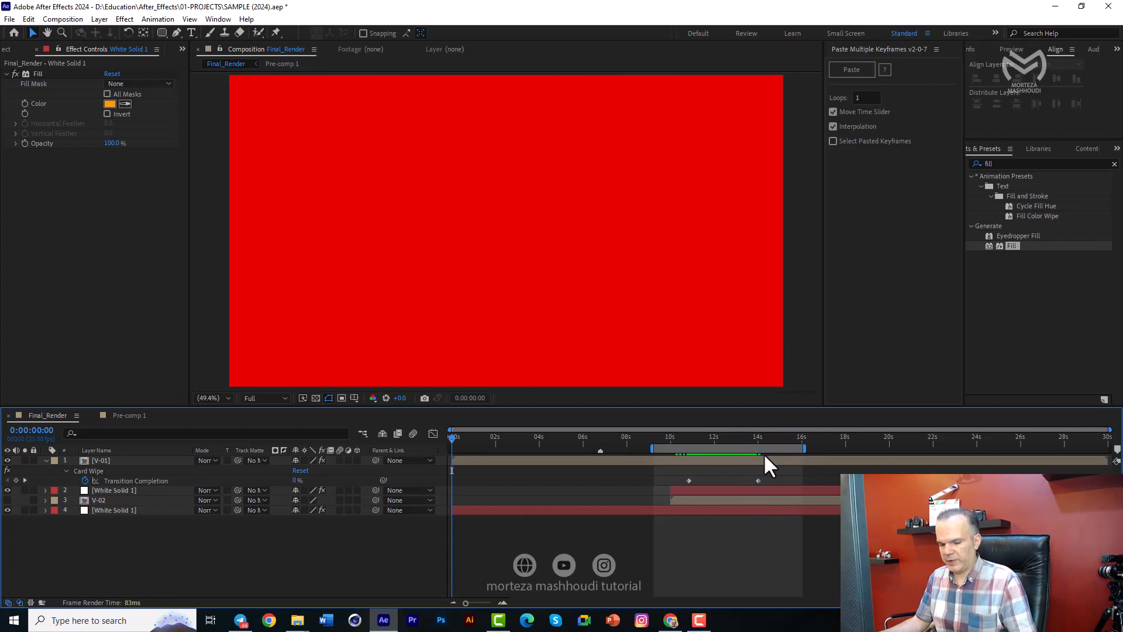
key(b)
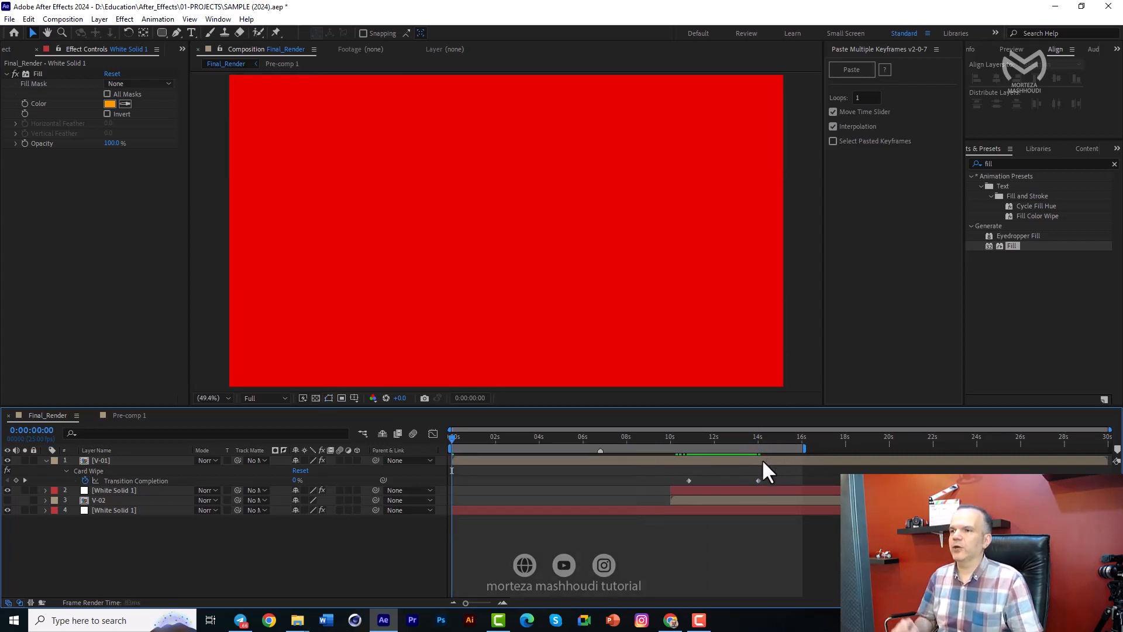